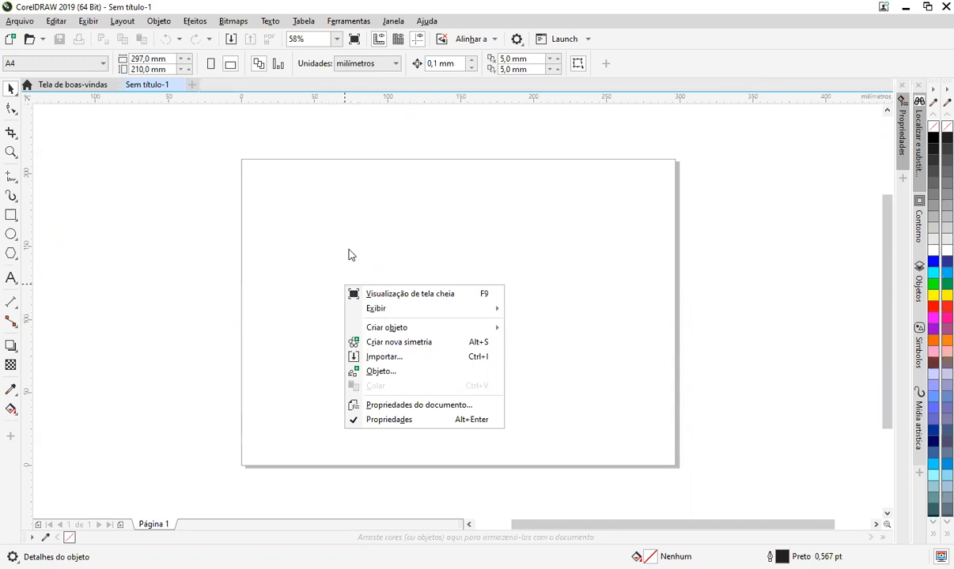
Close the shortcut menu over the blank A4 page and open the Arquivo menu
click(372, 207)
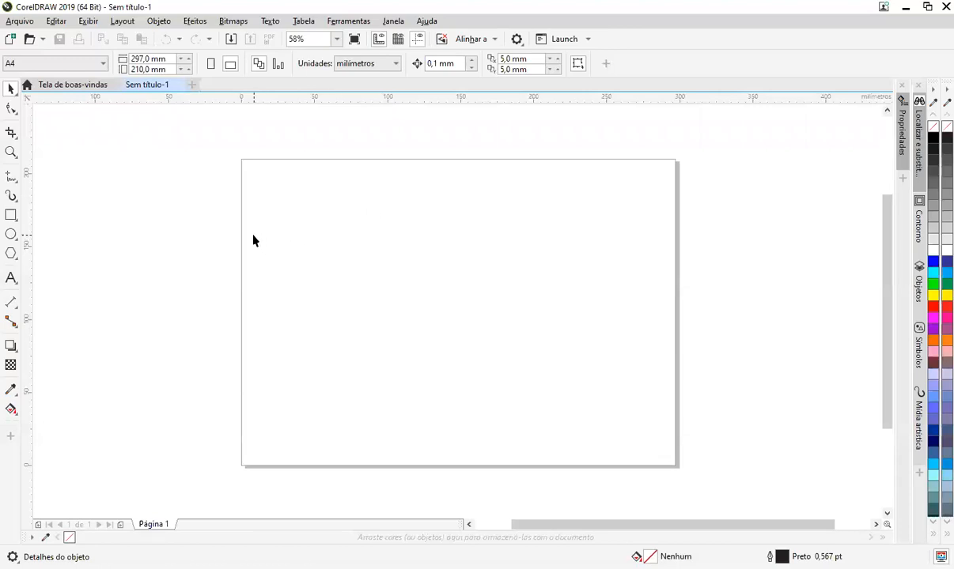
click(27, 20)
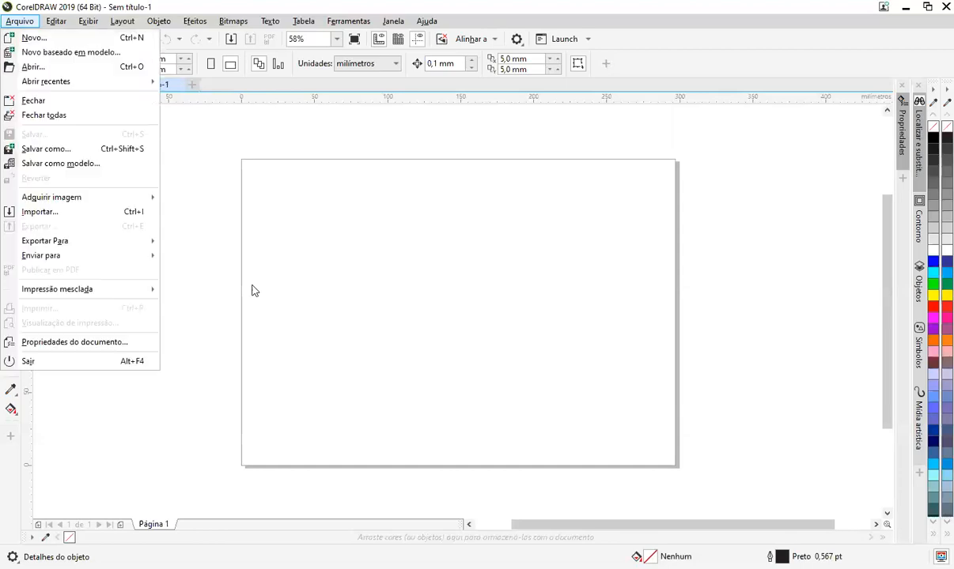
Start an import and browse to the arquivos geral (I:) drive
click(141, 219)
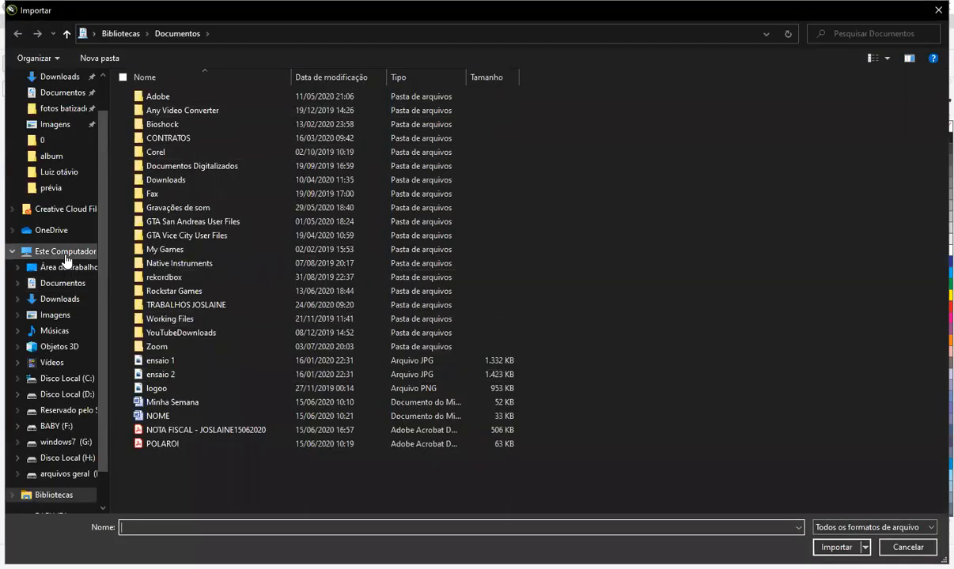
click(65, 255)
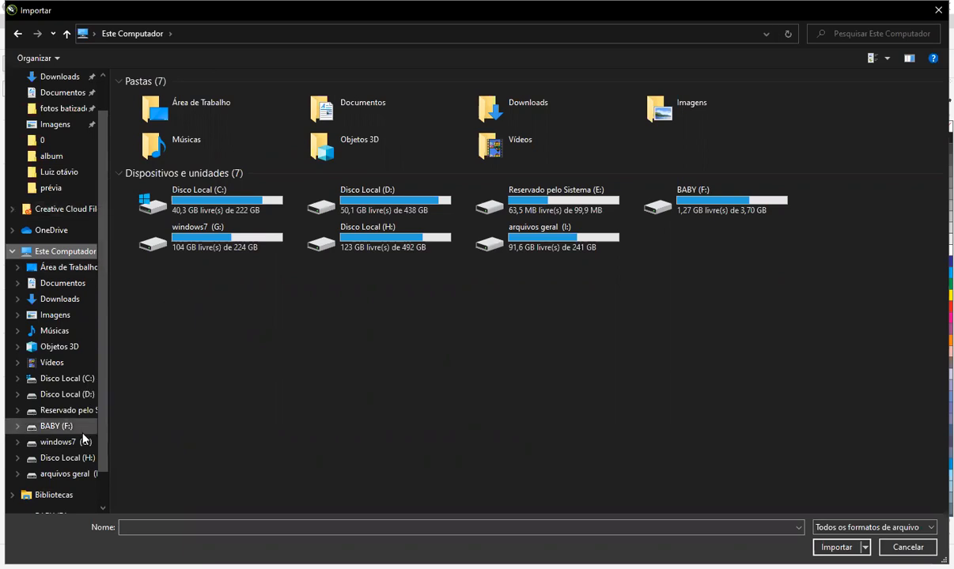
click(73, 474)
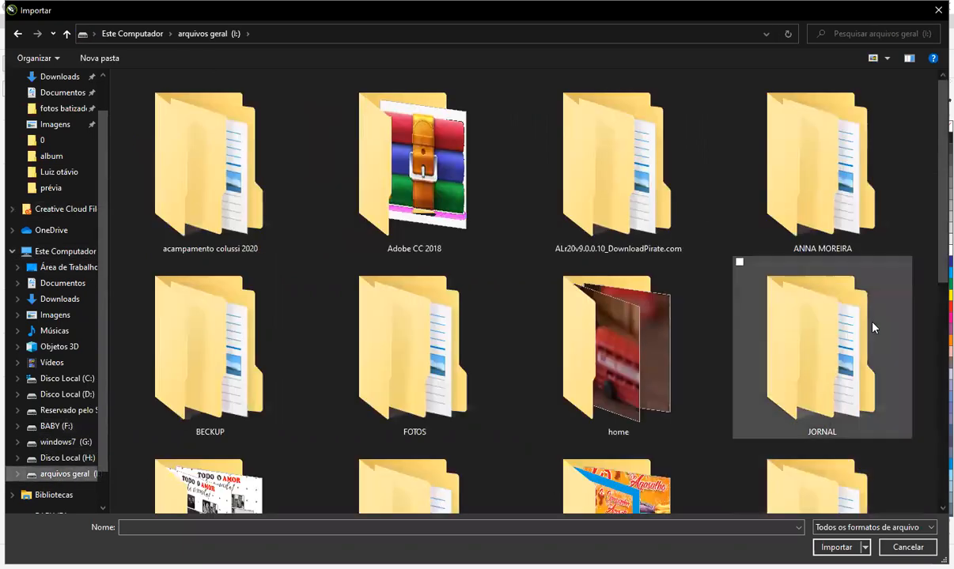
scroll(850, 289, down, 5)
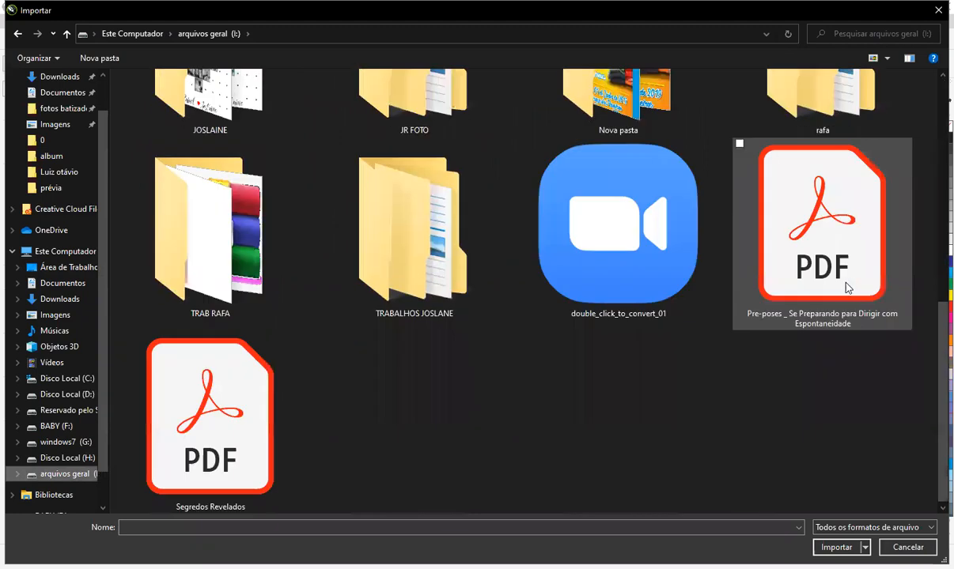
scroll(791, 348, up, 1)
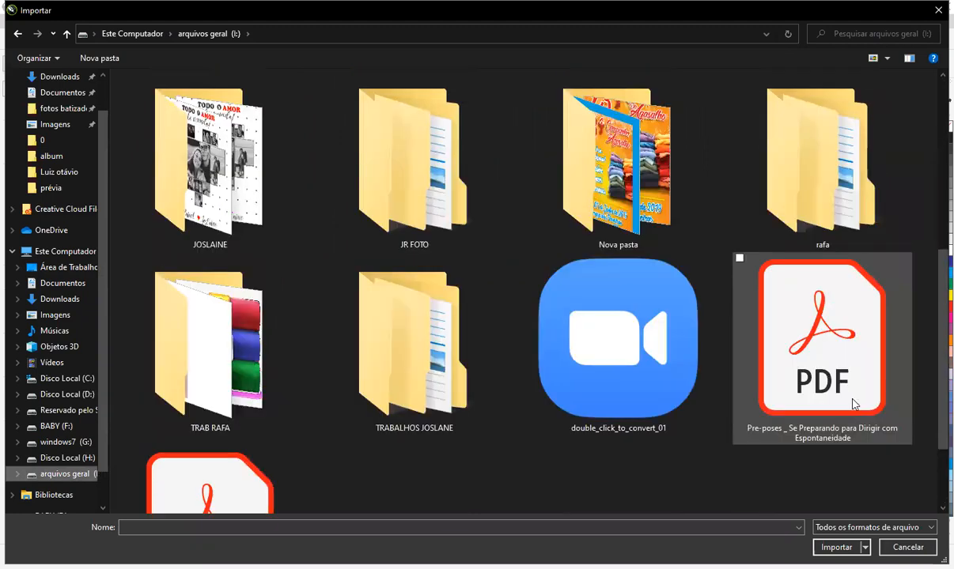
Check inside the drive's folders, including Nova pasta, then return to the folder list
double_click(793, 182)
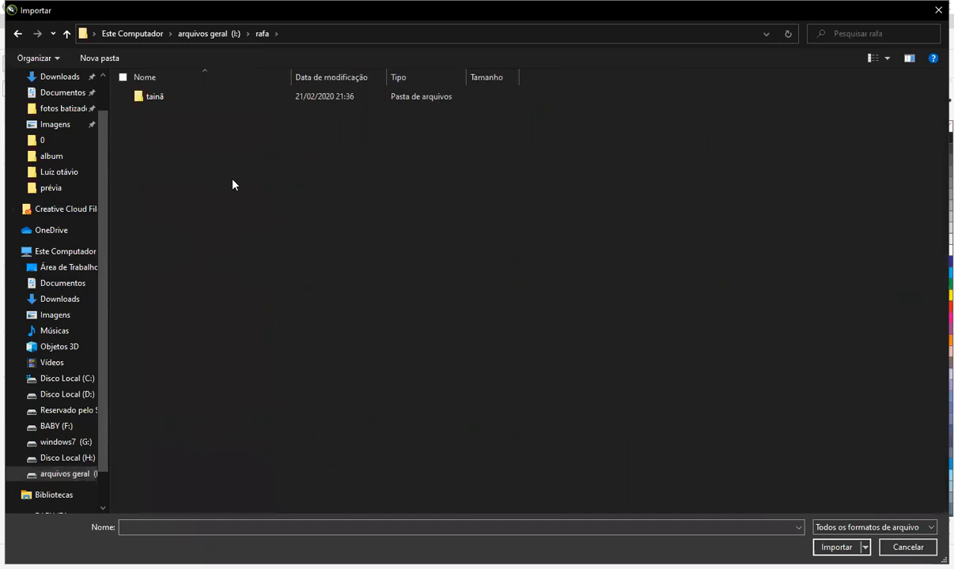
key(alt+Left)
click(633, 427)
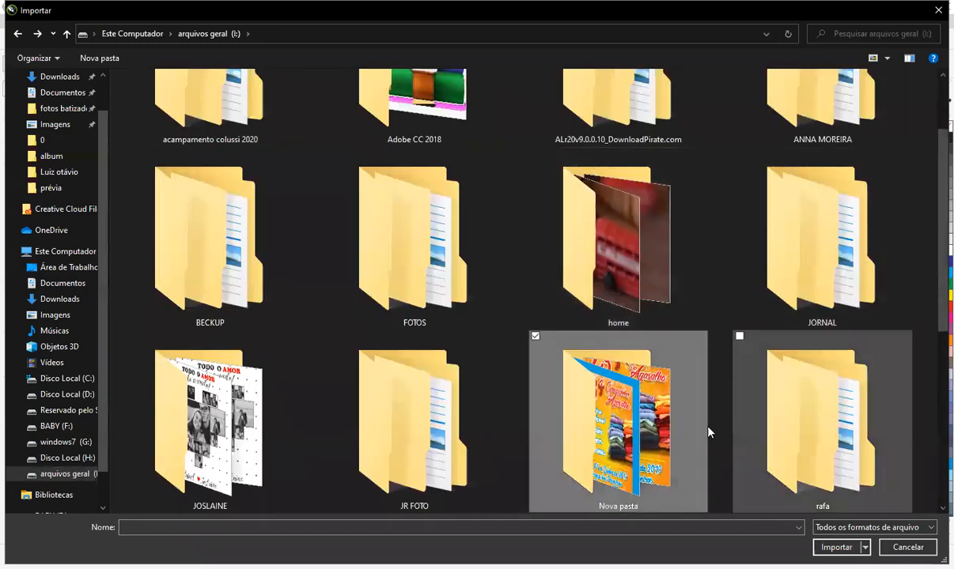
scroll(886, 324, up, 2)
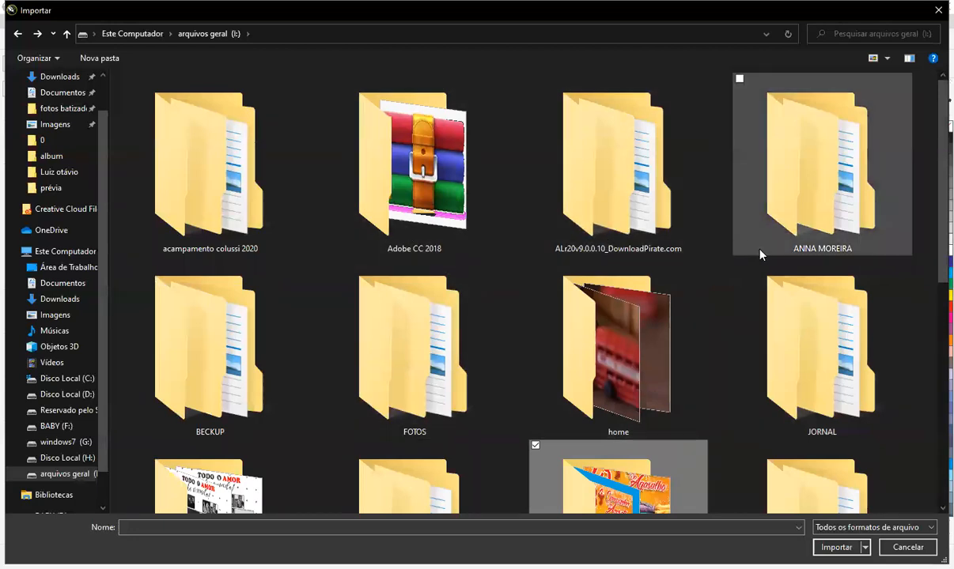
scroll(715, 234, down, 3)
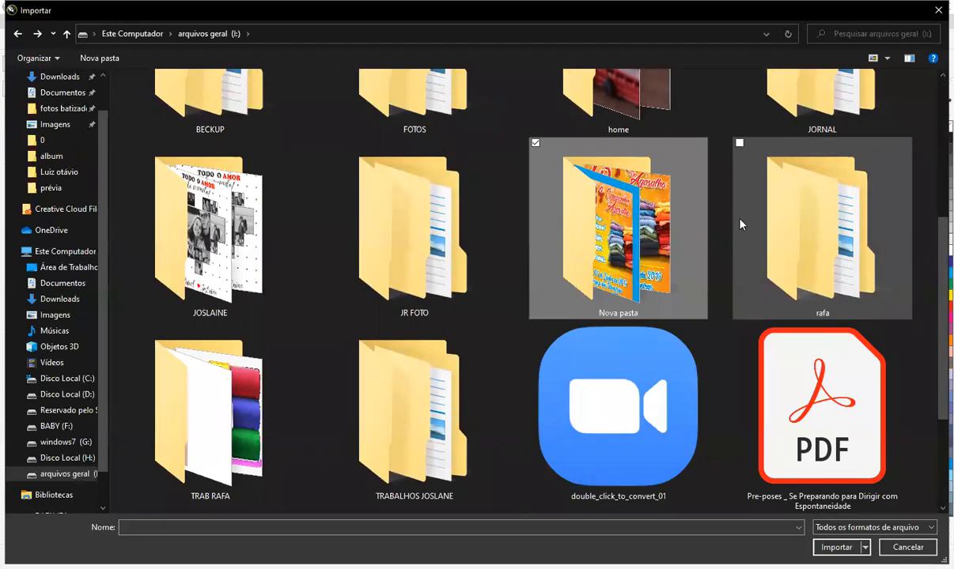
double_click(618, 237)
key(alt+Left)
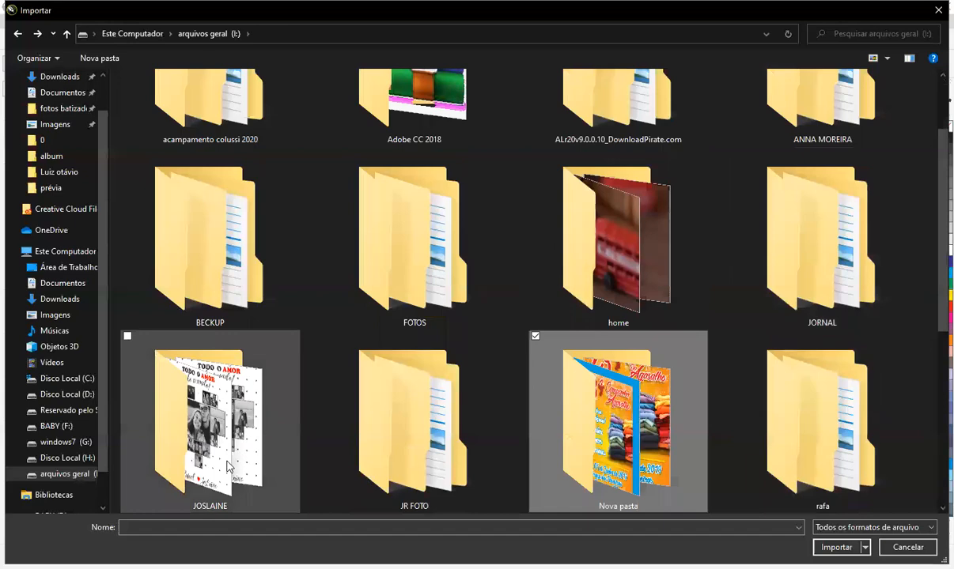
scroll(229, 468, down, 4)
Open the work projects folder and scroll through its contents
double_click(216, 266)
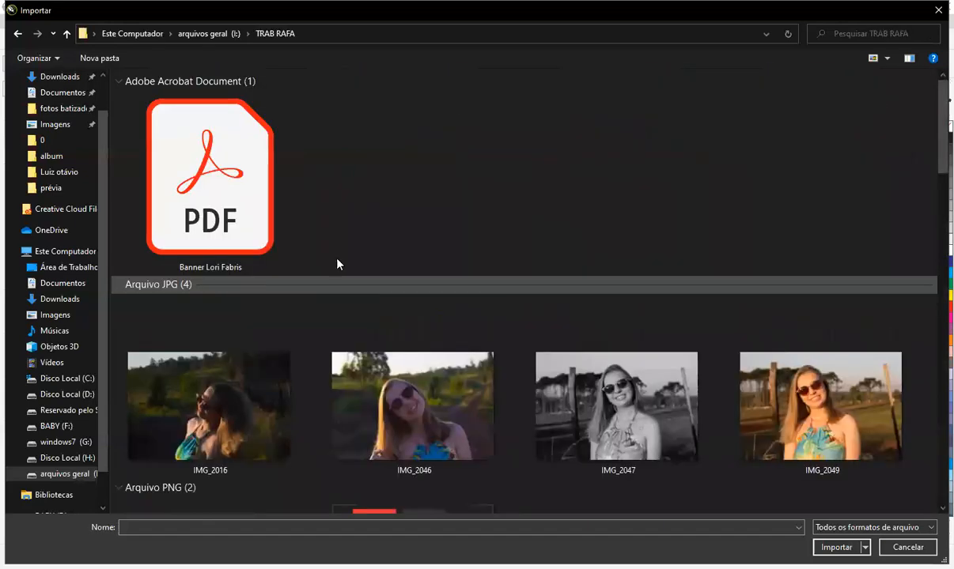
scroll(656, 157, down, 4)
scroll(657, 156, down, 2)
scroll(702, 299, down, 2)
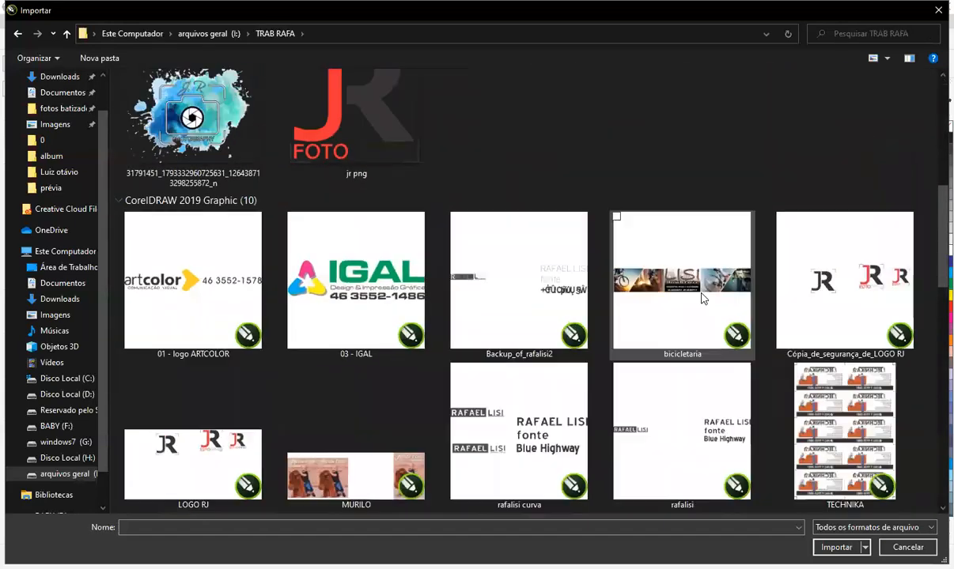
scroll(704, 298, down, 6)
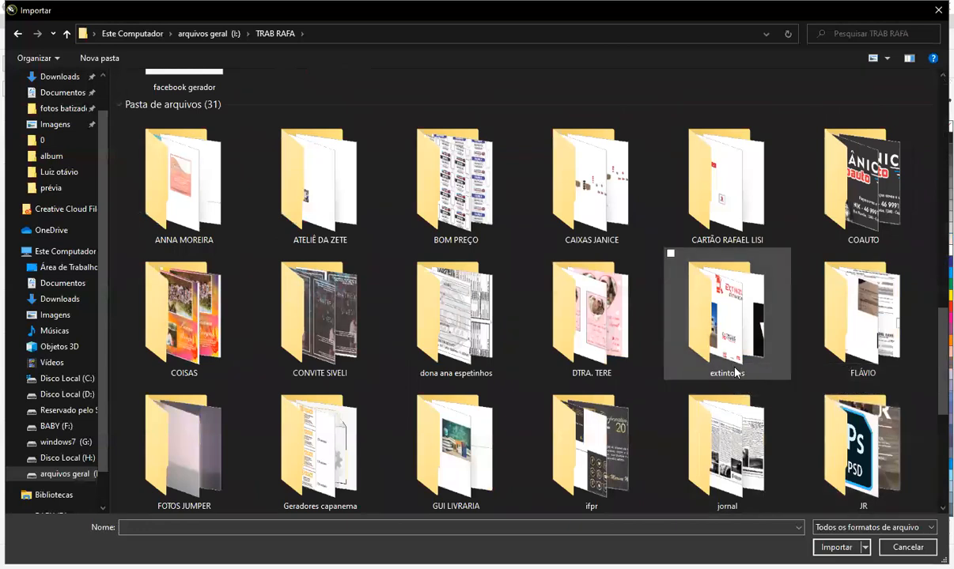
scroll(413, 329, down, 5)
scroll(398, 337, up, 3)
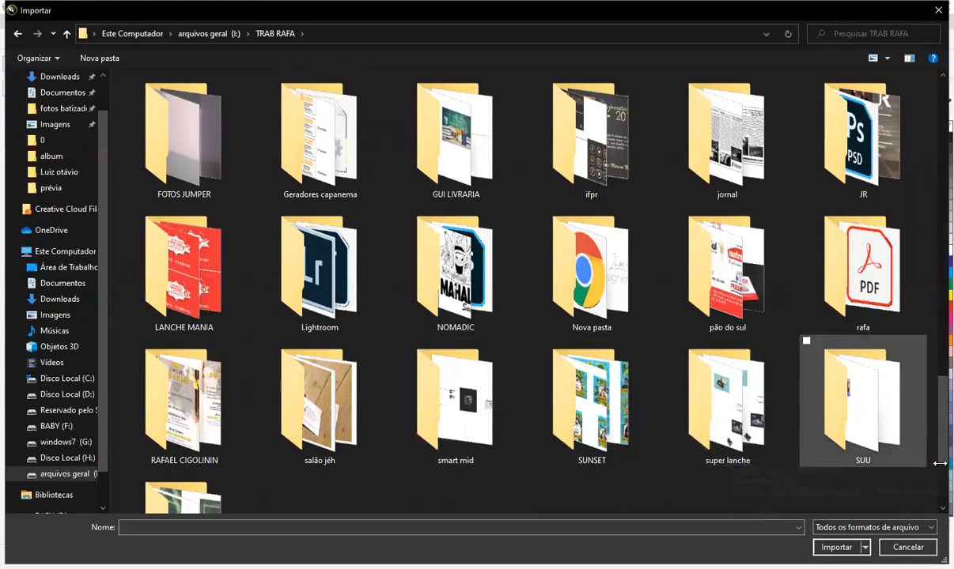
Check a subfolder of the work folder, come back, and select the banner PDF
double_click(855, 297)
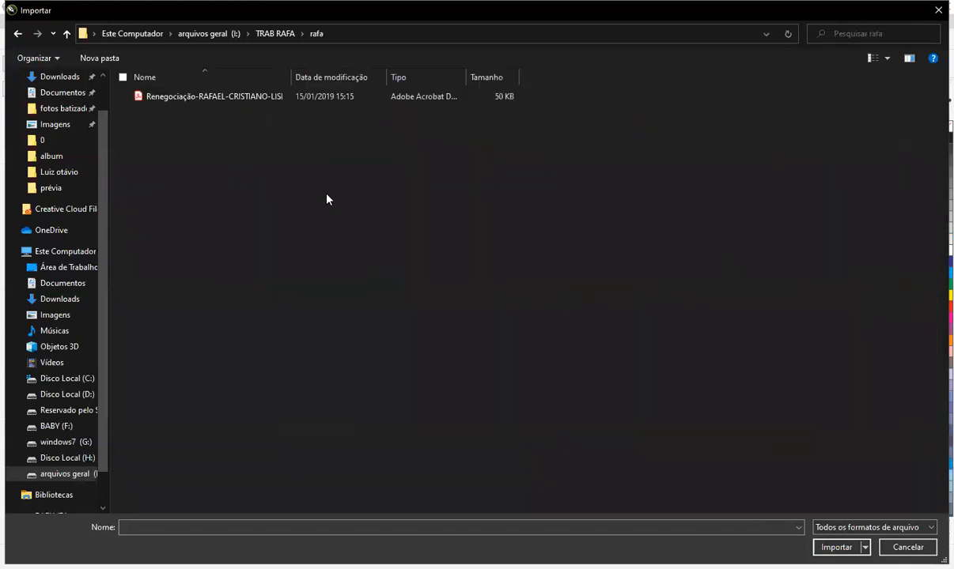
key(alt+Left)
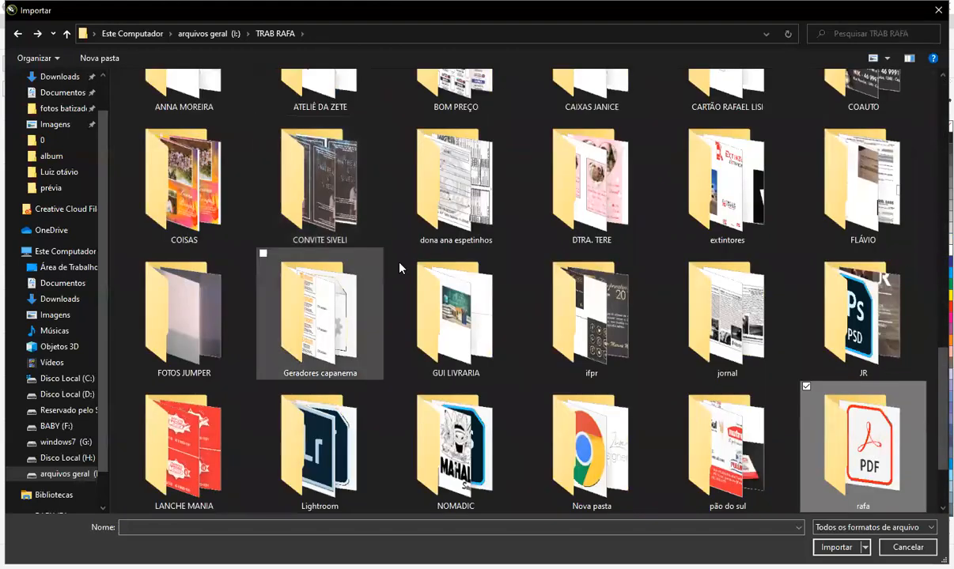
scroll(233, 289, down, 5)
scroll(624, 328, up, 10)
scroll(348, 202, up, 3)
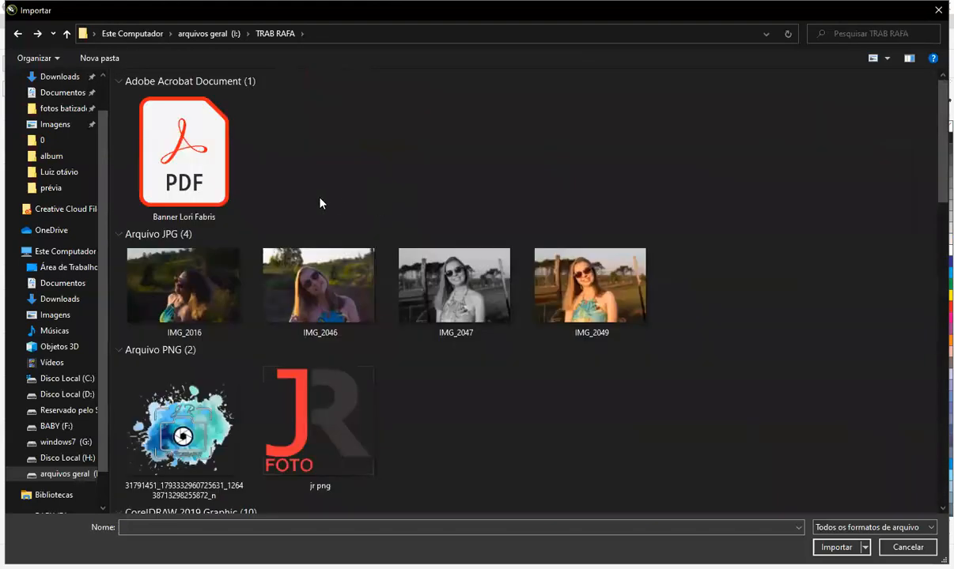
click(186, 162)
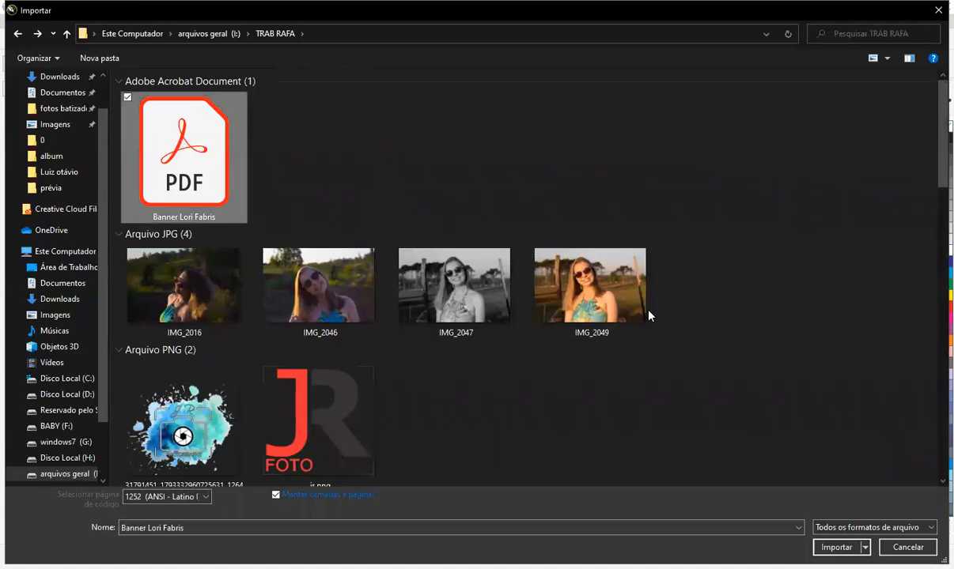
Import the banner PDF, keeping text as Curvas and the crop option in Importar PDF
double_click(188, 156)
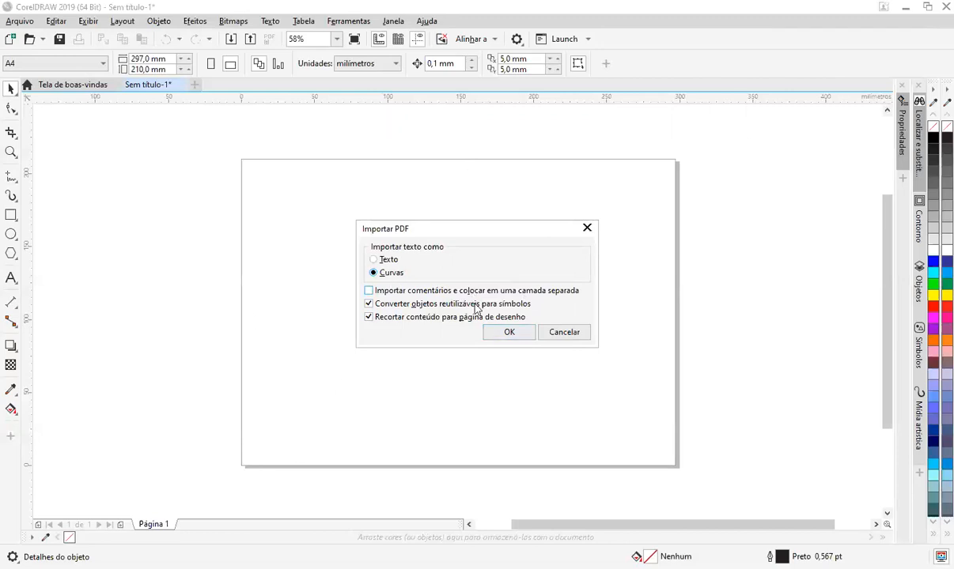
click(509, 332)
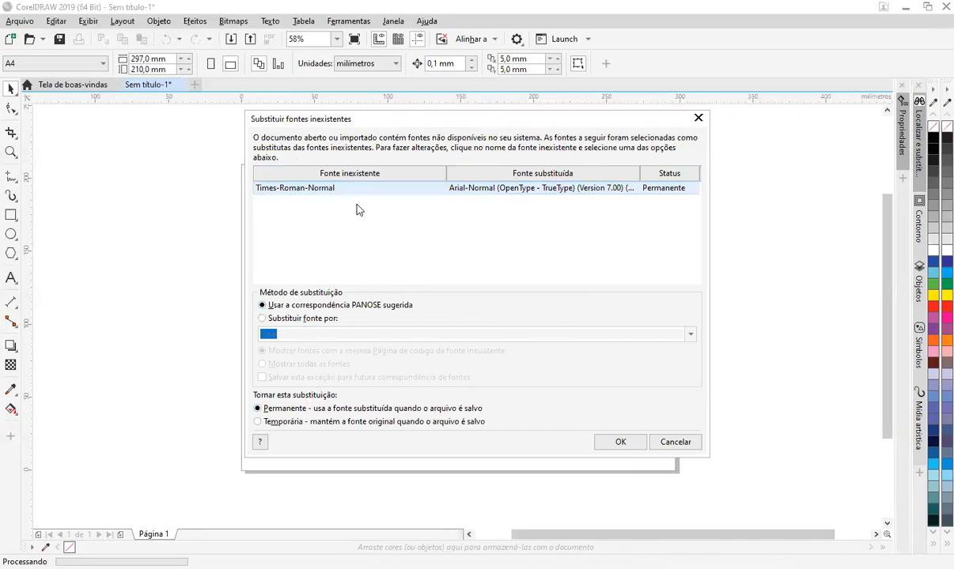
Substitute the missing Times-Roman-Normal font with Times New Roman (Normal)
click(500, 191)
click(262, 319)
click(690, 336)
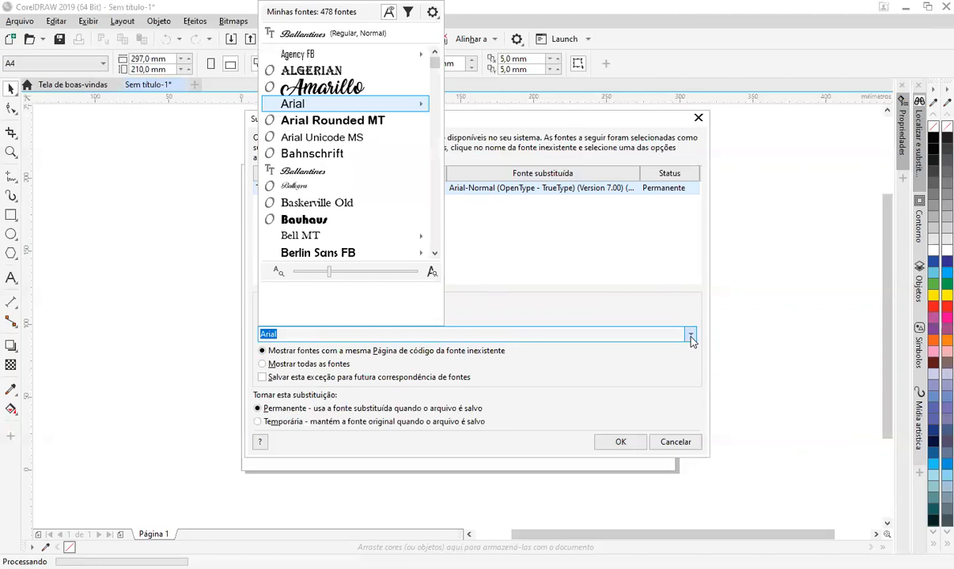
text(time)
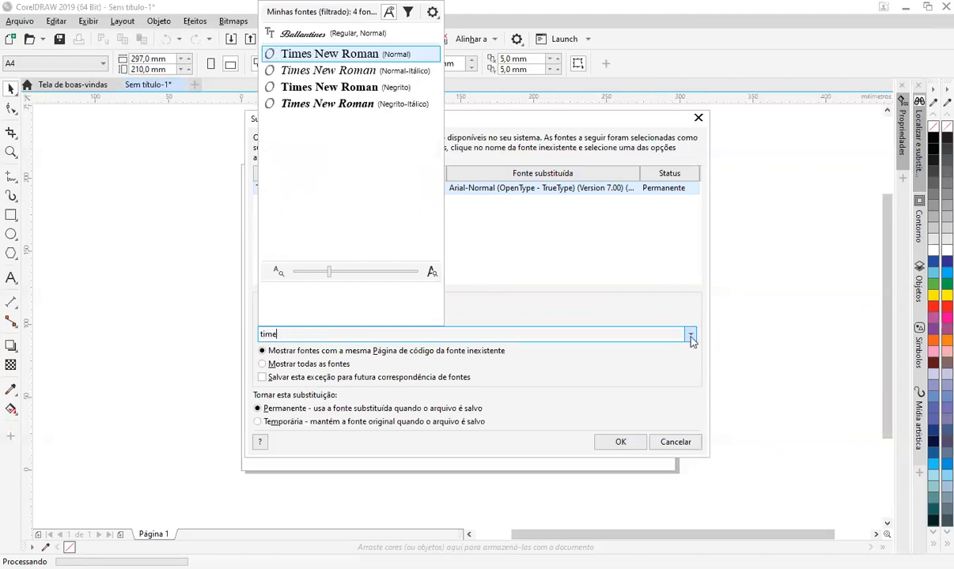
click(347, 53)
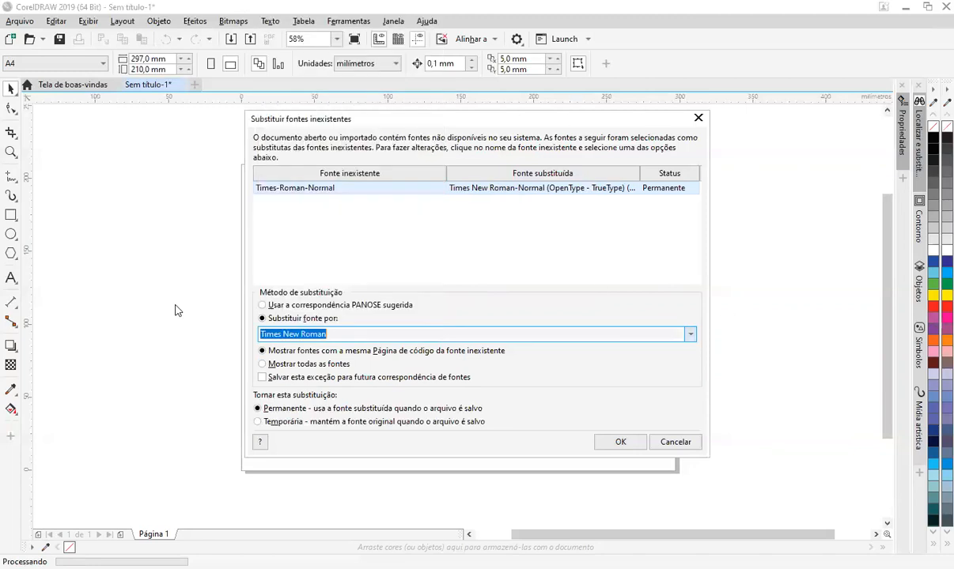
click(620, 442)
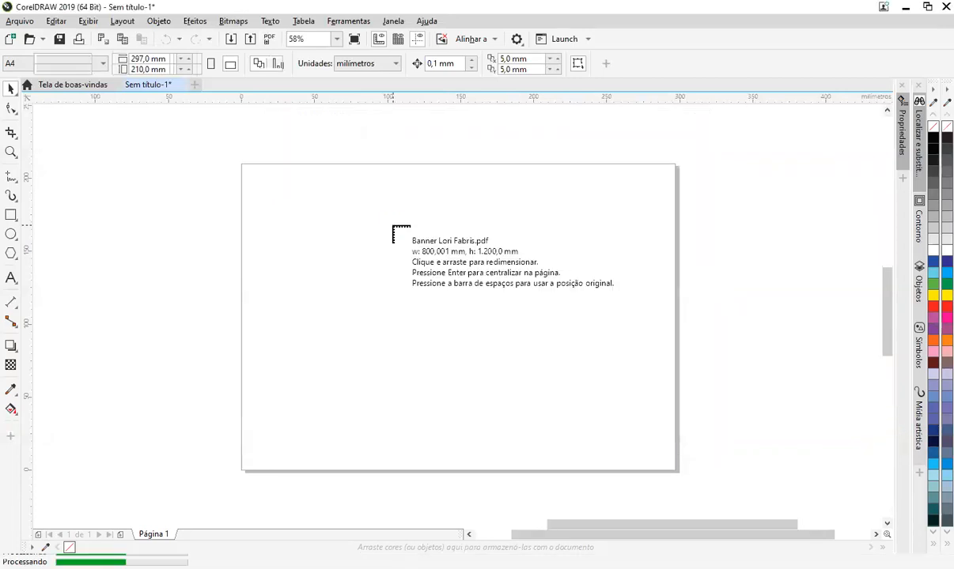
Place the banner artwork on the canvas and move it to the left of the page
scroll(333, 197, down, 4)
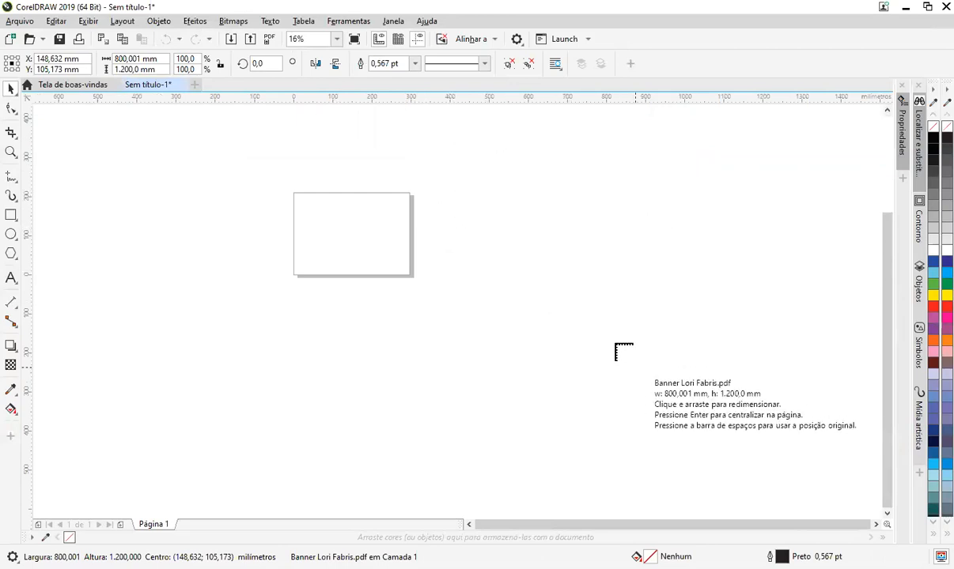
click(419, 176)
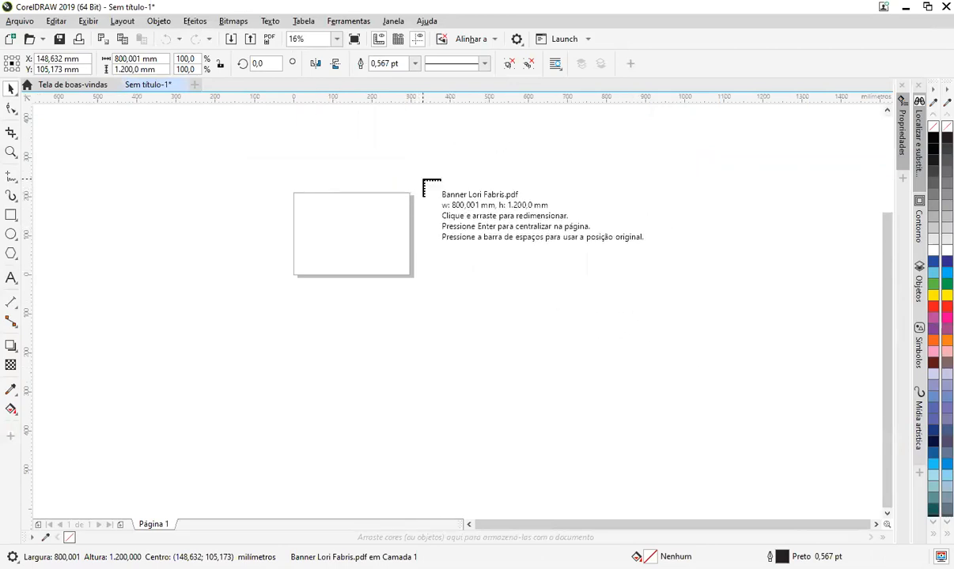
scroll(562, 244, down, 1)
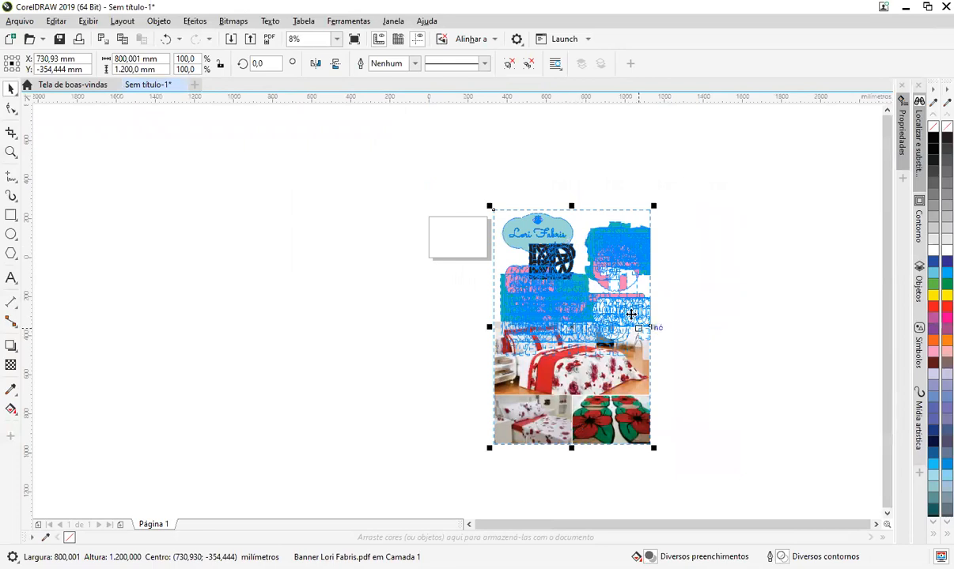
drag(599, 340, 314, 313)
click(419, 270)
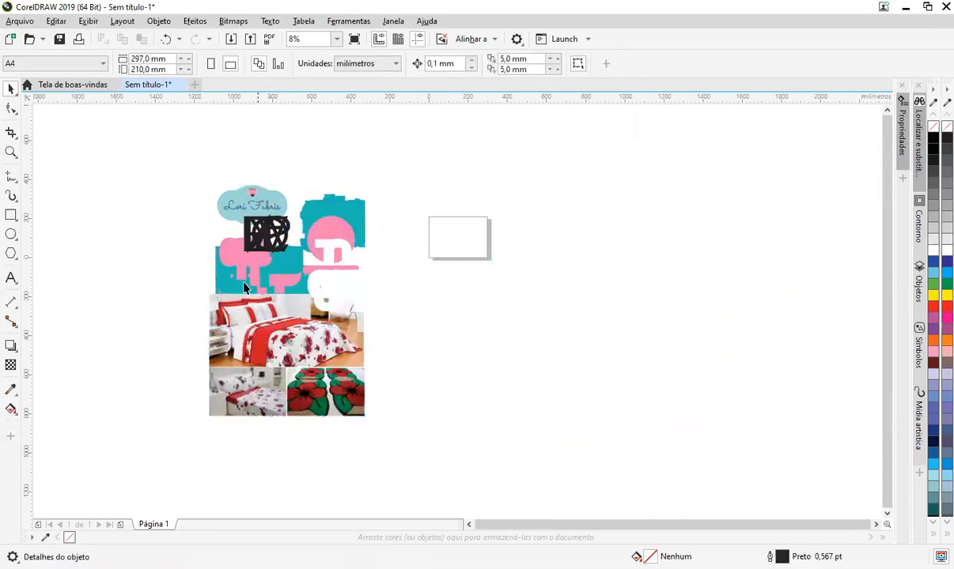
scroll(253, 242, up, 1)
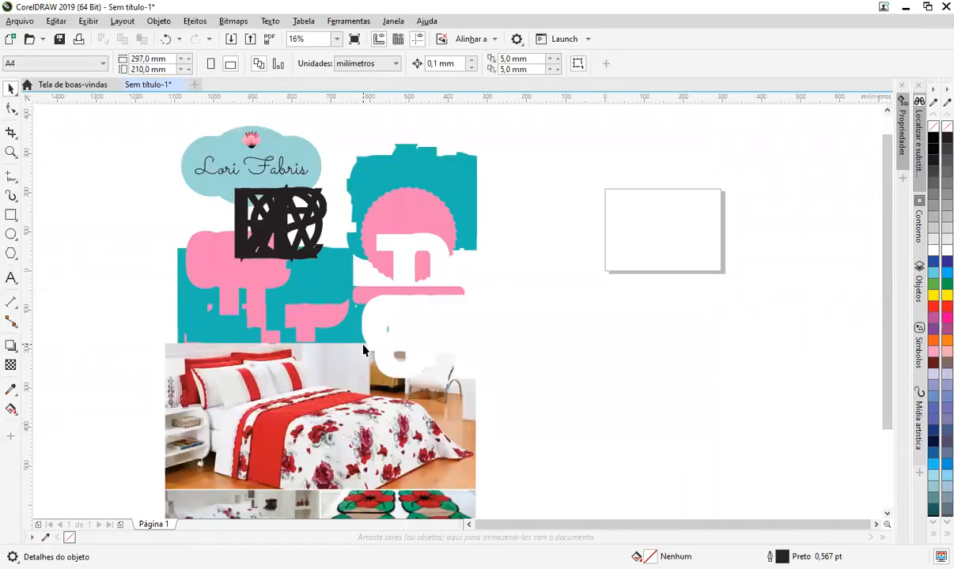
Ungroup the banner and nudge the 14-node letter curve to the left
click(277, 208)
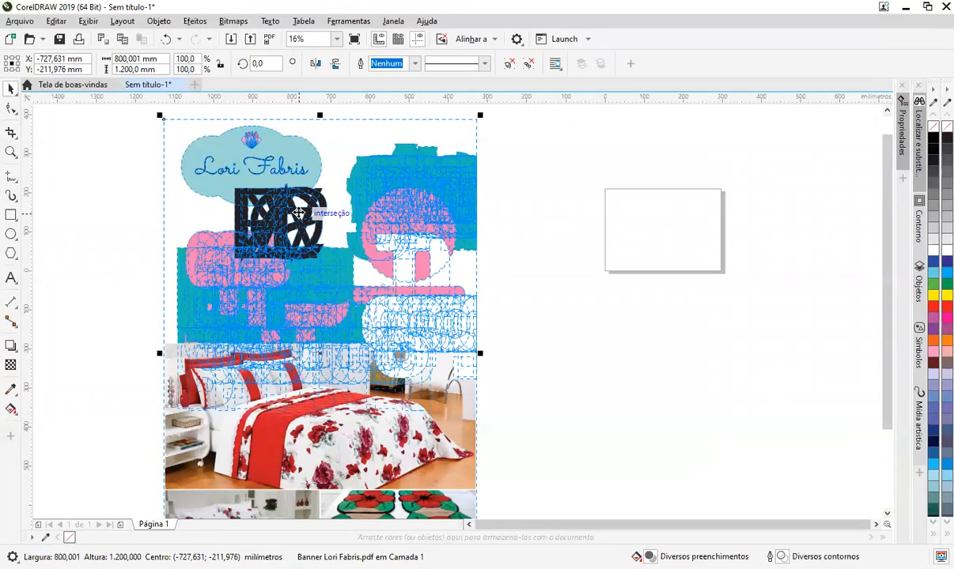
right_click(340, 241)
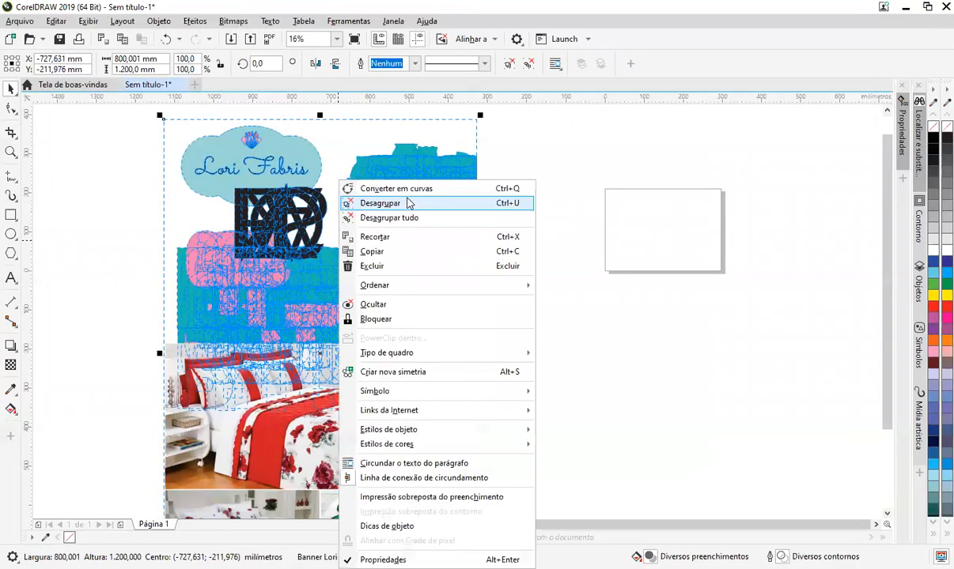
click(408, 202)
click(507, 209)
click(454, 207)
click(424, 183)
click(387, 197)
click(361, 195)
drag(362, 181, 352, 181)
Move the X shape over the pink circle and shift the O ring, then undo everything
click(460, 184)
click(441, 204)
click(449, 167)
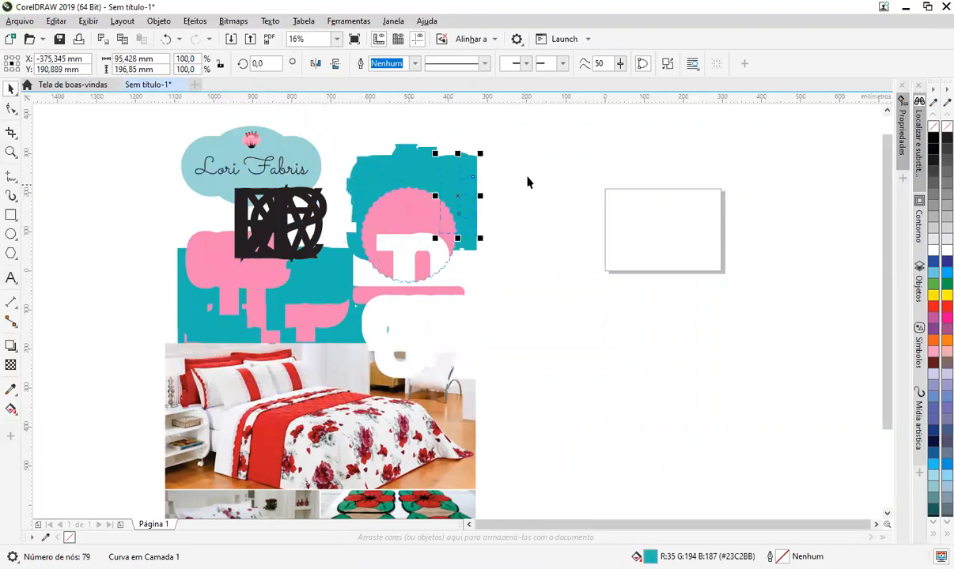
click(523, 179)
drag(310, 201, 486, 211)
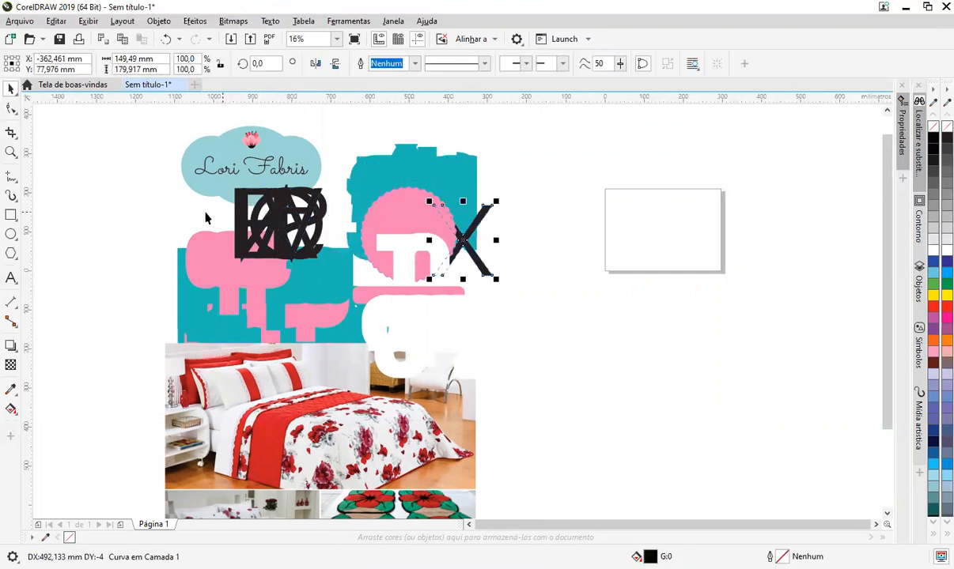
drag(255, 208, 337, 243)
key(ctrl+z)
key(ctrl+z)
key(ctrl+z)
key(ctrl+z)
key(ctrl+z)
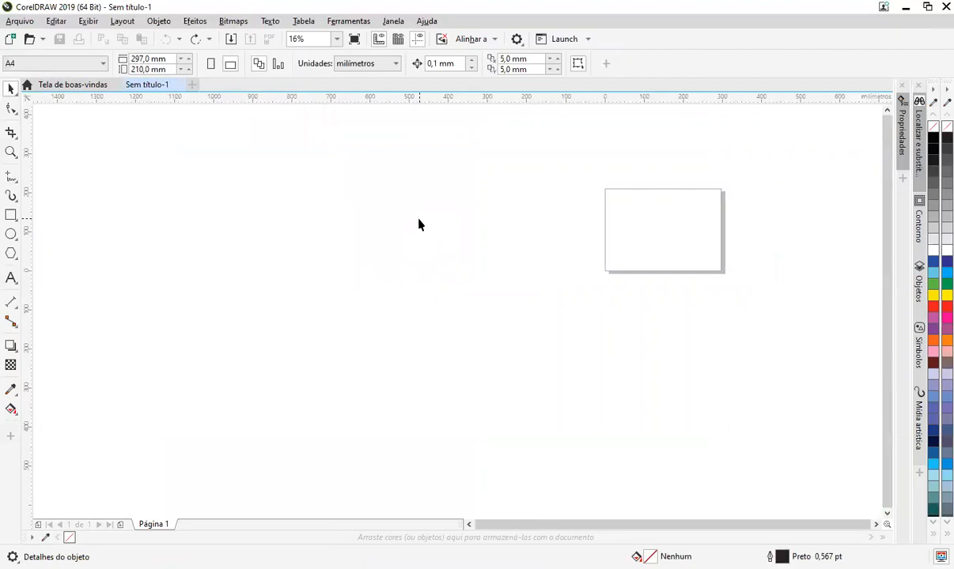
click(230, 38)
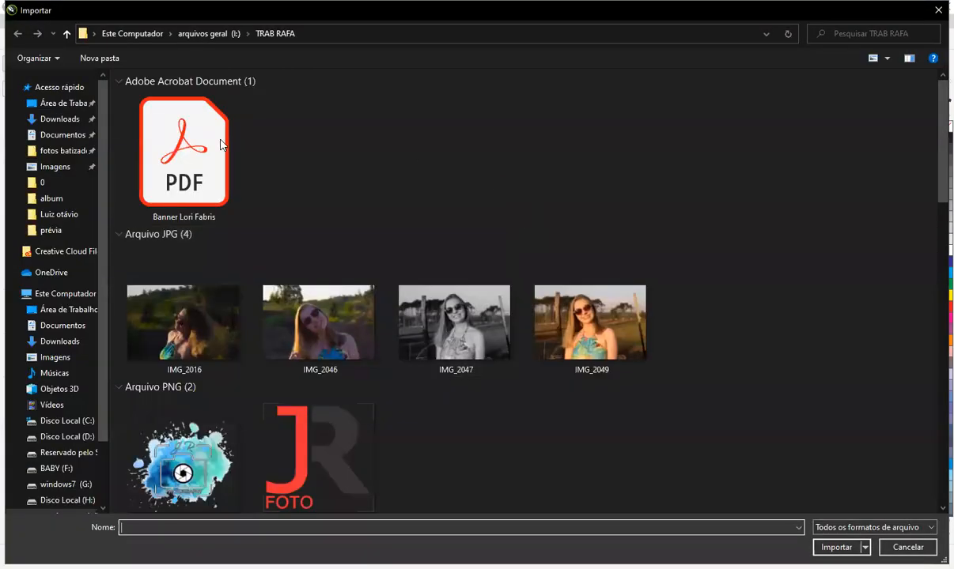
double_click(221, 150)
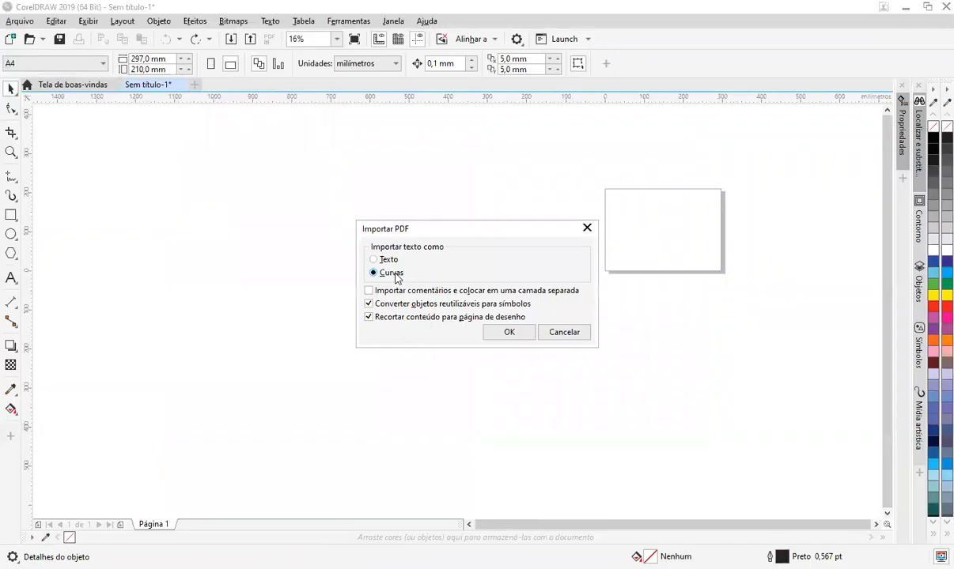
click(381, 316)
click(516, 336)
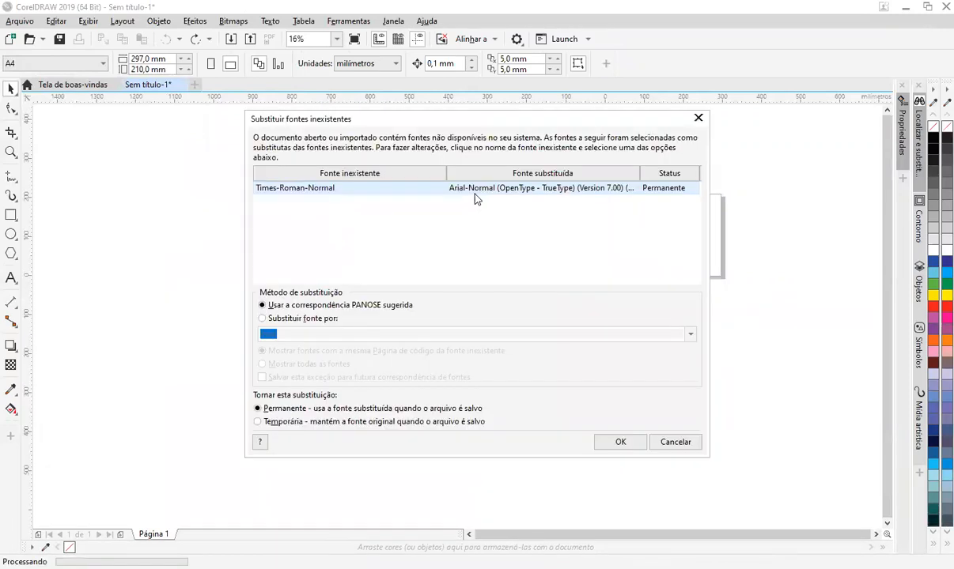
click(641, 446)
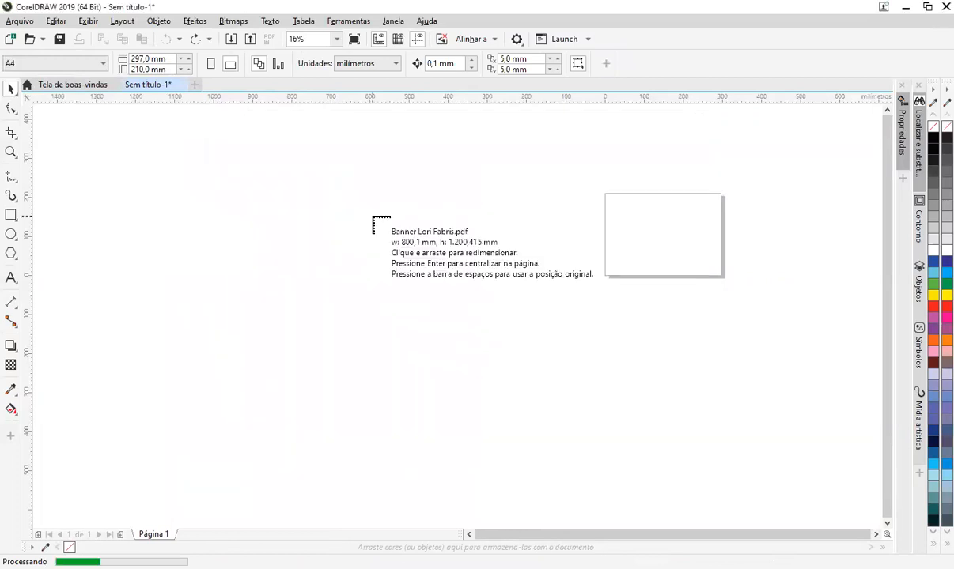
drag(372, 213, 545, 341)
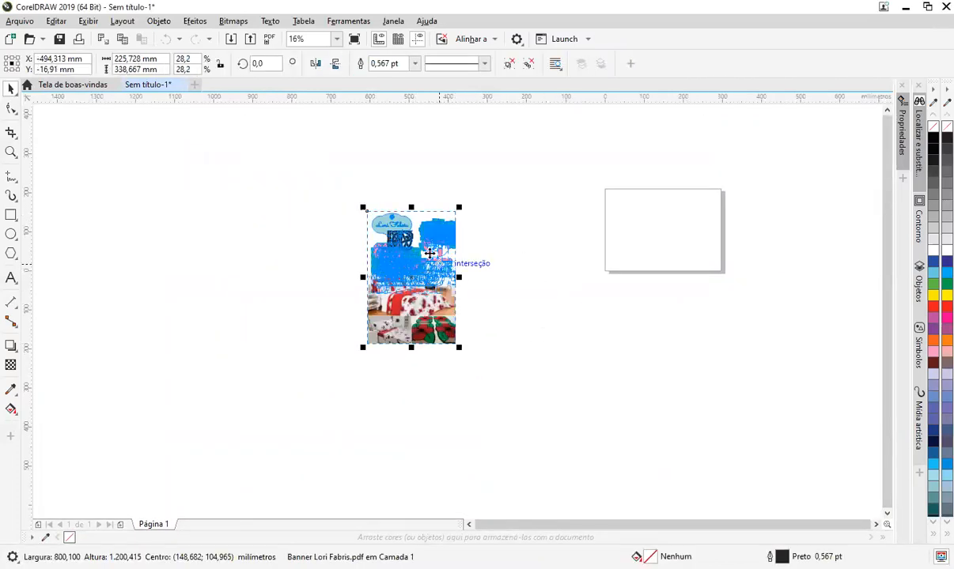
scroll(438, 260, up, 4)
scroll(574, 298, down, 3)
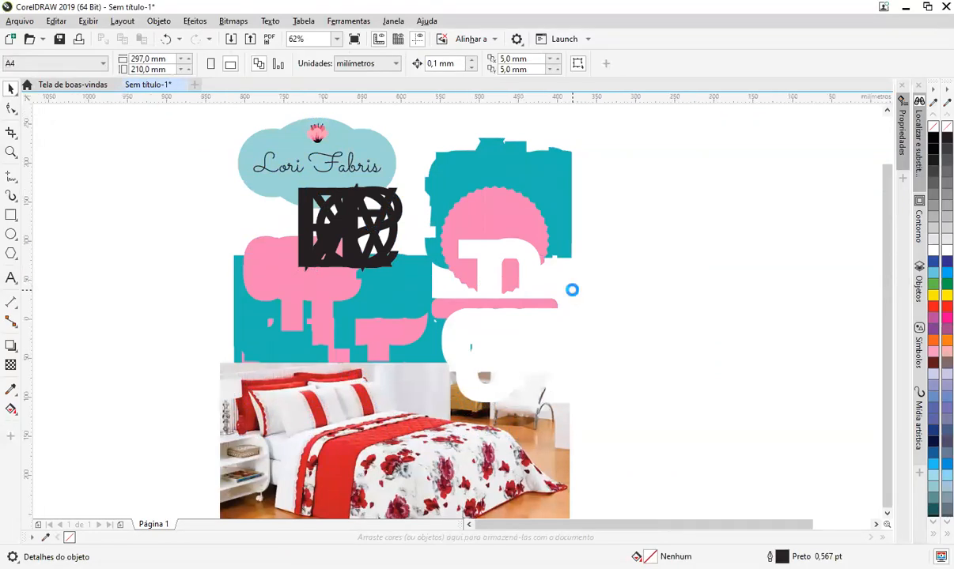
Undo the banner import, then browse a business card folder in extra-large icon view
key(ctrl+z)
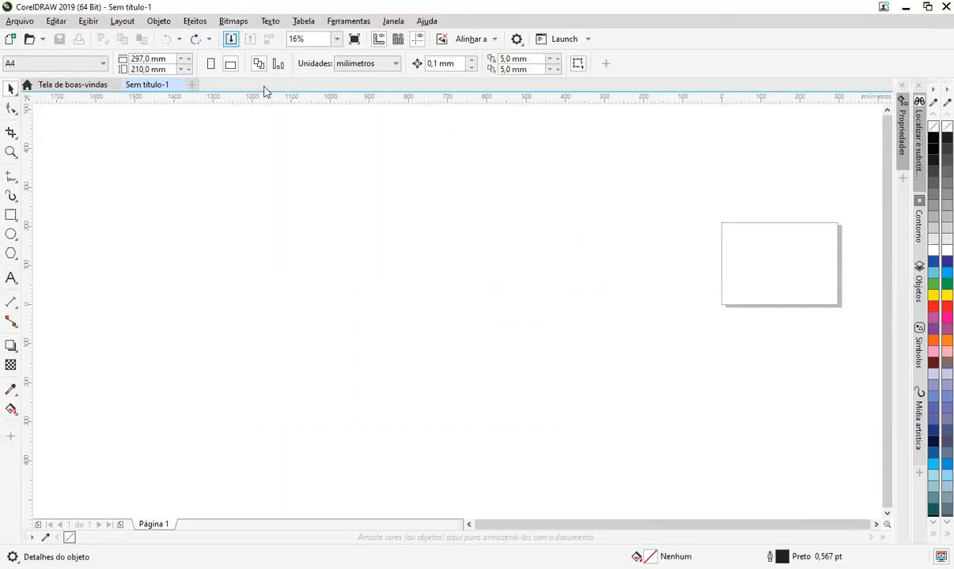
scroll(283, 250, down, 10)
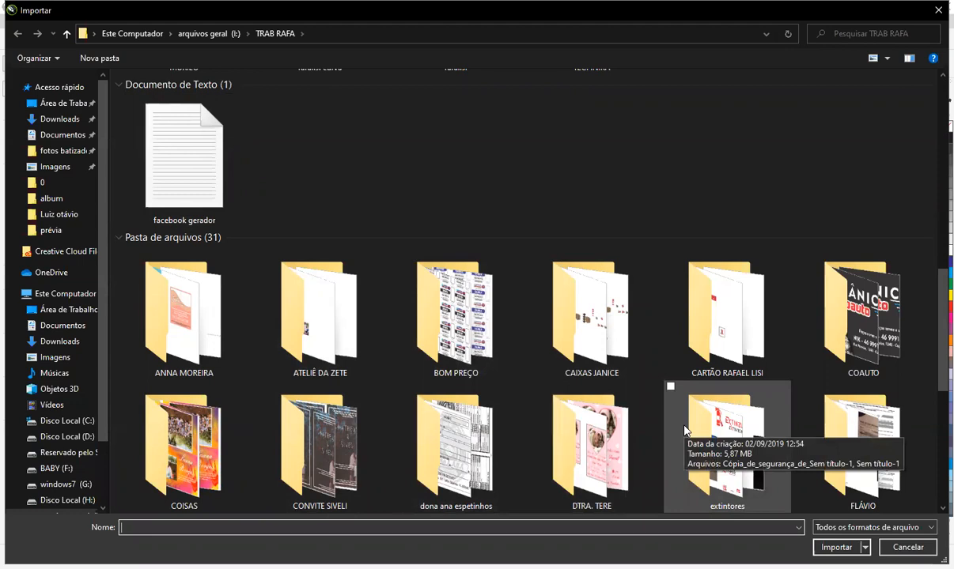
double_click(685, 324)
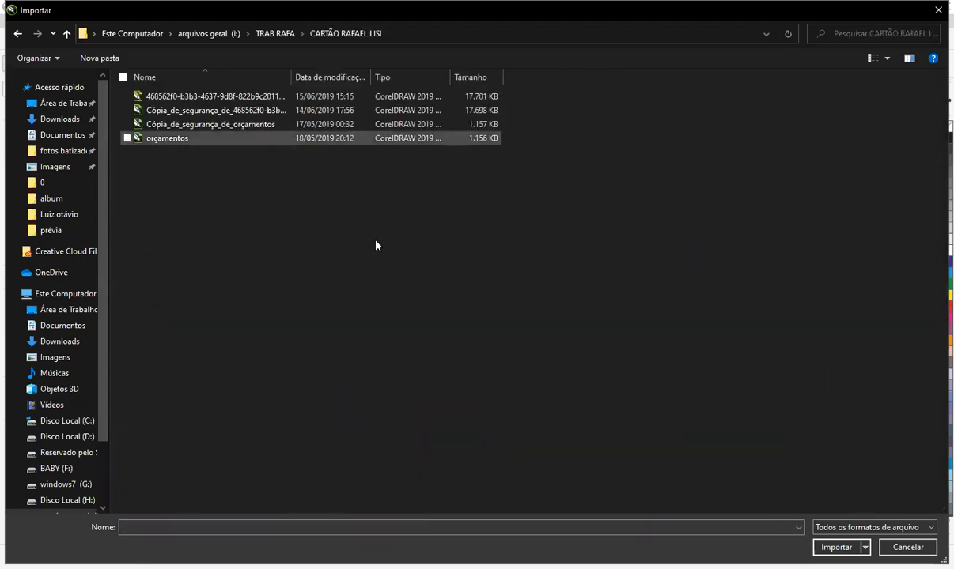
right_click(639, 174)
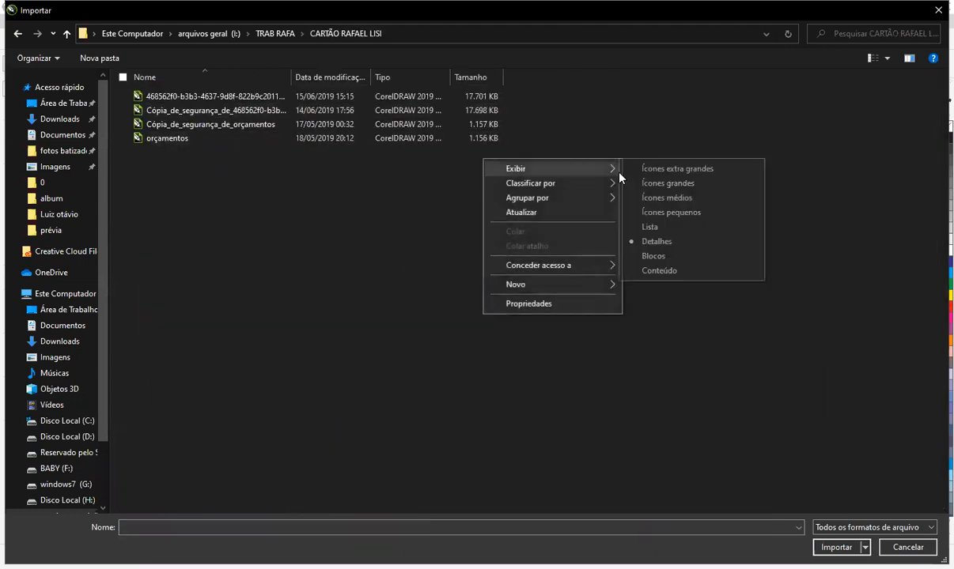
click(647, 168)
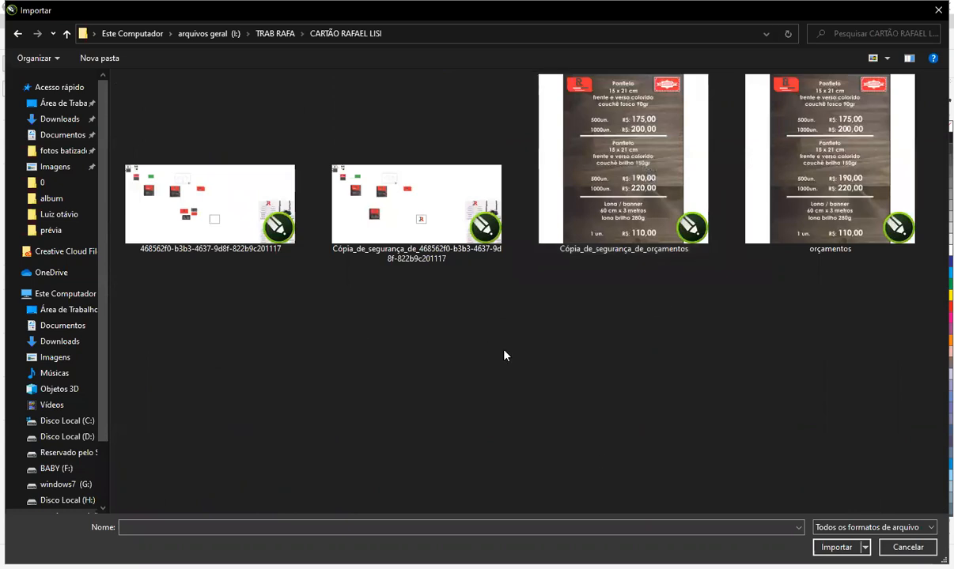
key(BackSpace)
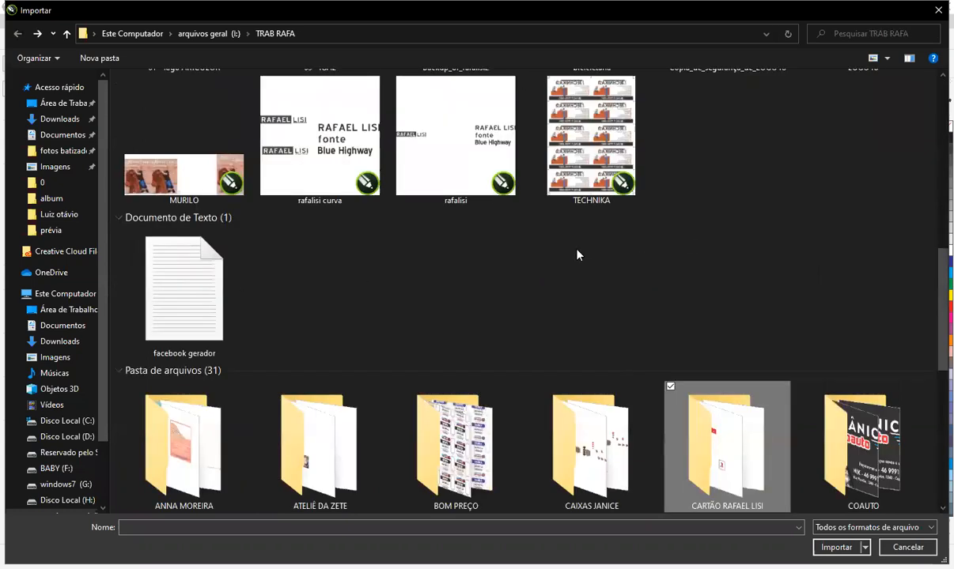
scroll(578, 251, down, 10)
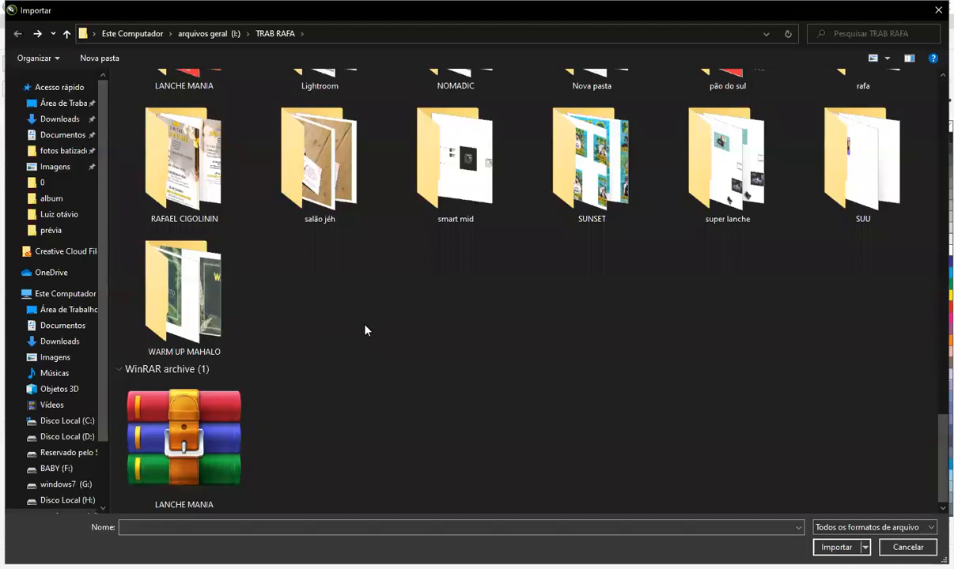
scroll(554, 300, up, 2)
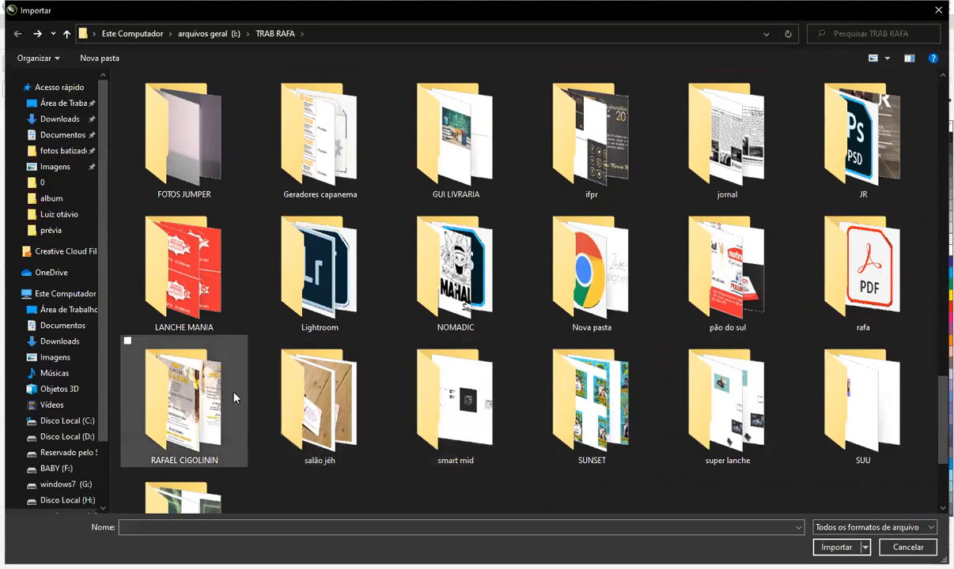
scroll(316, 387, up, 3)
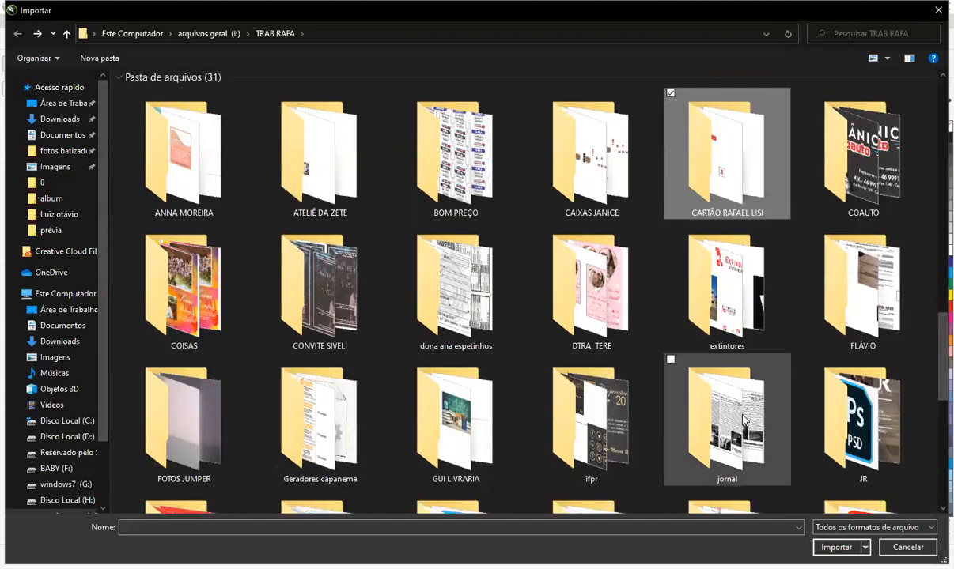
Open the baby card folder in extra-large thumbnails and choose fotos curva for import
click(620, 297)
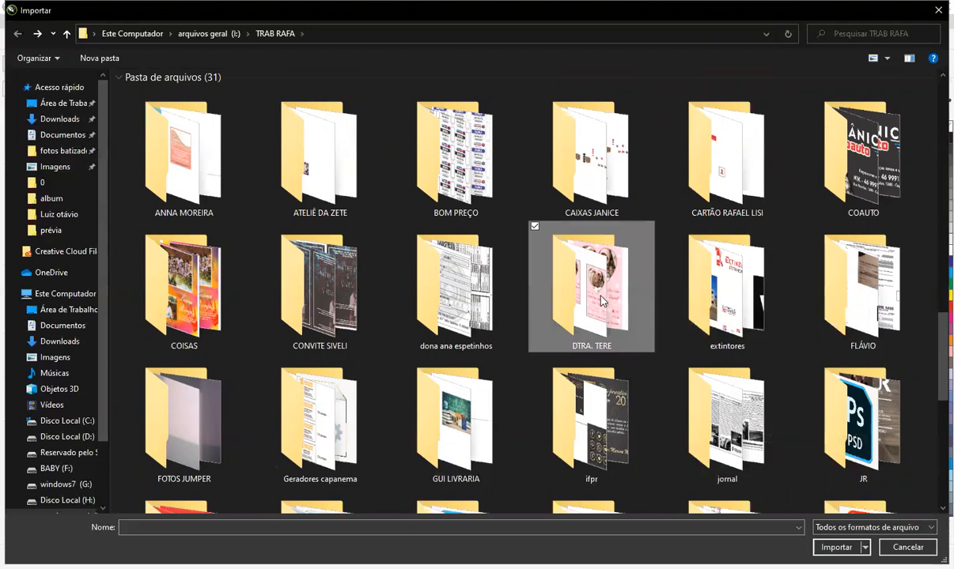
double_click(601, 300)
right_click(203, 182)
mouse_move(185, 193)
click(238, 194)
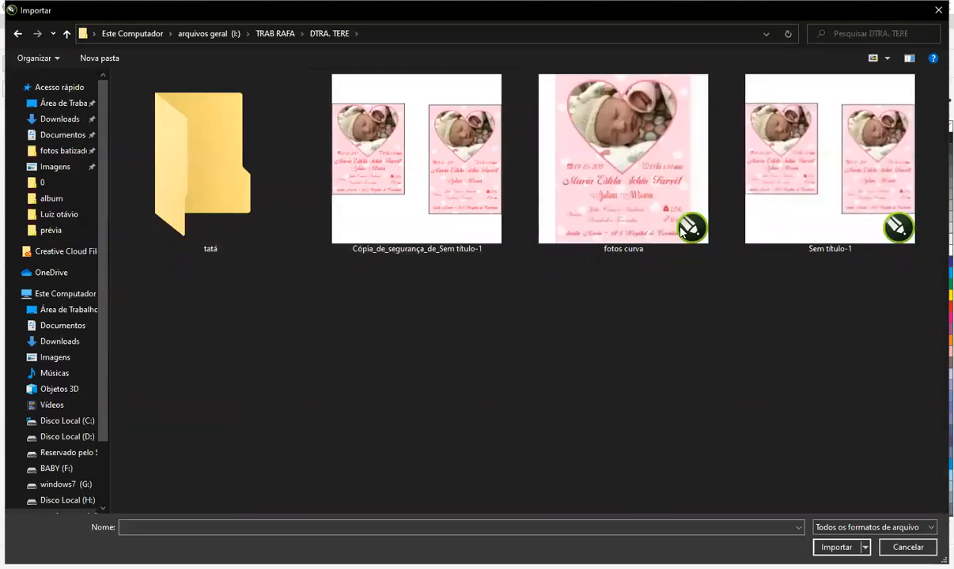
double_click(642, 220)
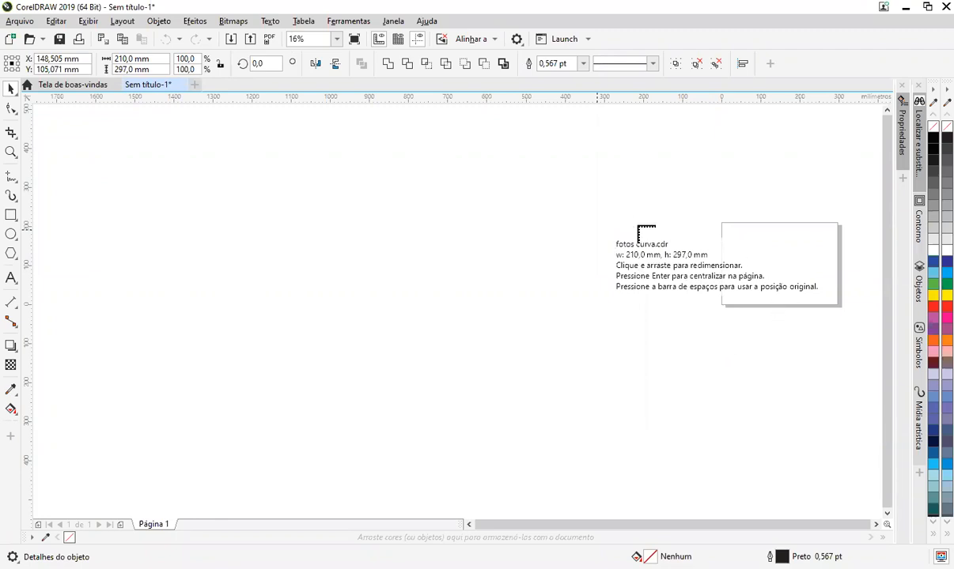
Place the fotos curva design and apply Desagrupar tudo to it
click(601, 213)
click(514, 204)
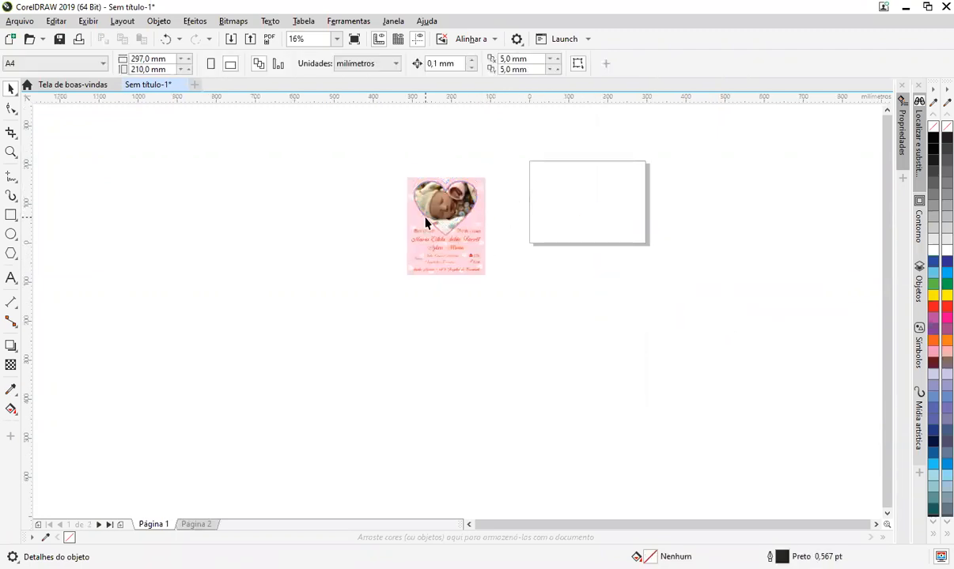
scroll(425, 224, up, 4)
click(500, 254)
right_click(502, 253)
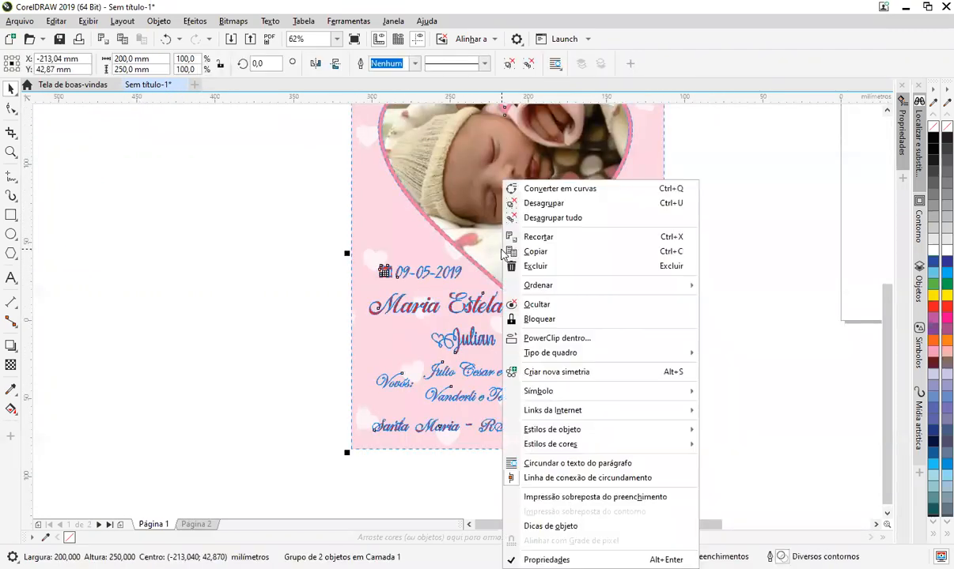
click(671, 224)
Inspect the nodes of the surname and Hospital text curves, then clear the selection
click(603, 310)
double_click(613, 307)
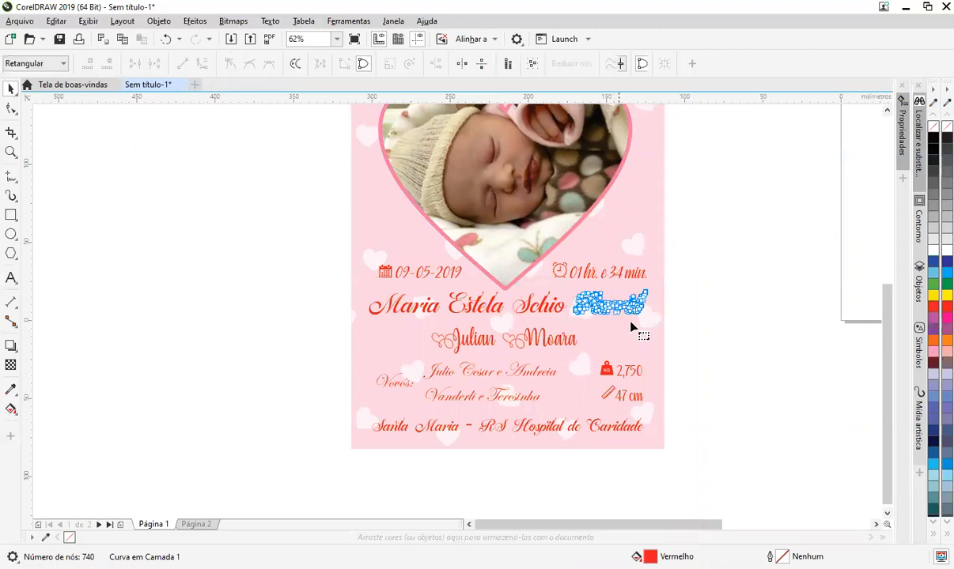
key(space)
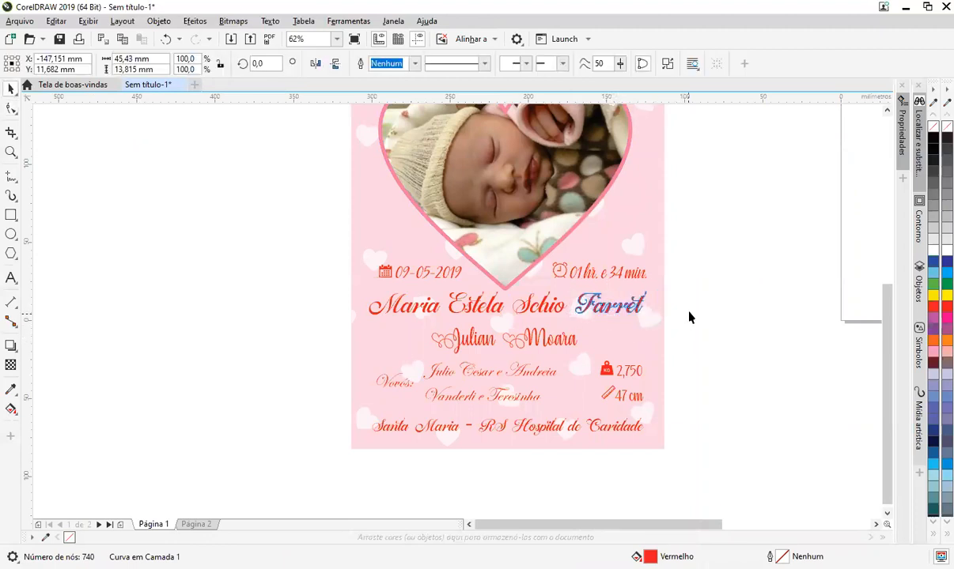
key(Escape)
click(634, 313)
key(Escape)
double_click(561, 431)
click(561, 431)
key(space)
key(space)
key(space)
key(Escape)
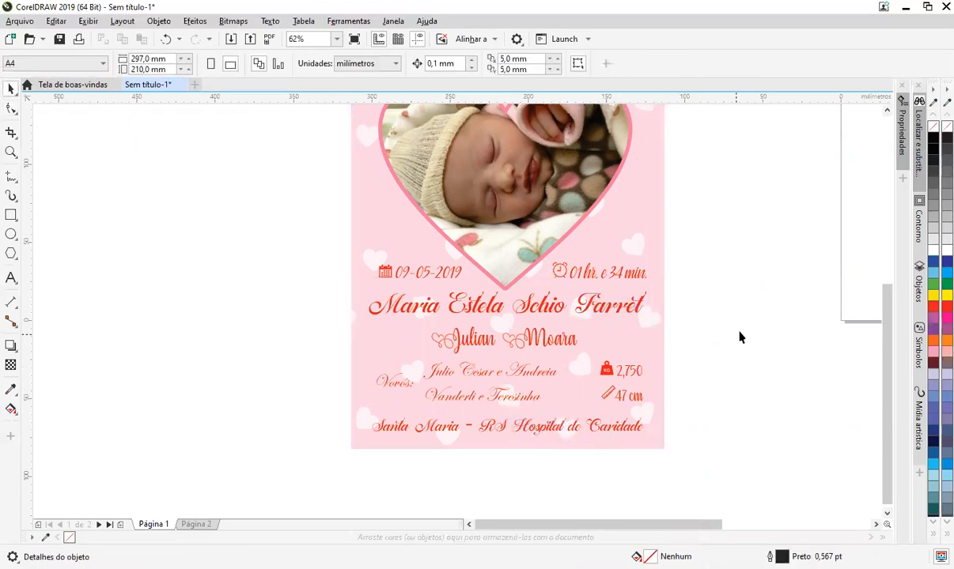
Open fotos curva.cdr from the birth card folder on the arquivos geral drive
click(29, 39)
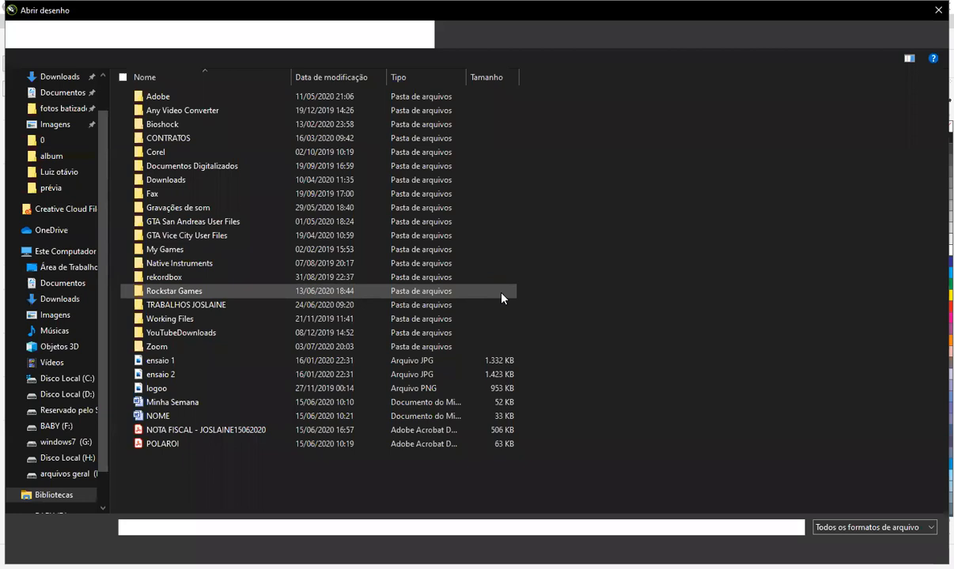
click(102, 475)
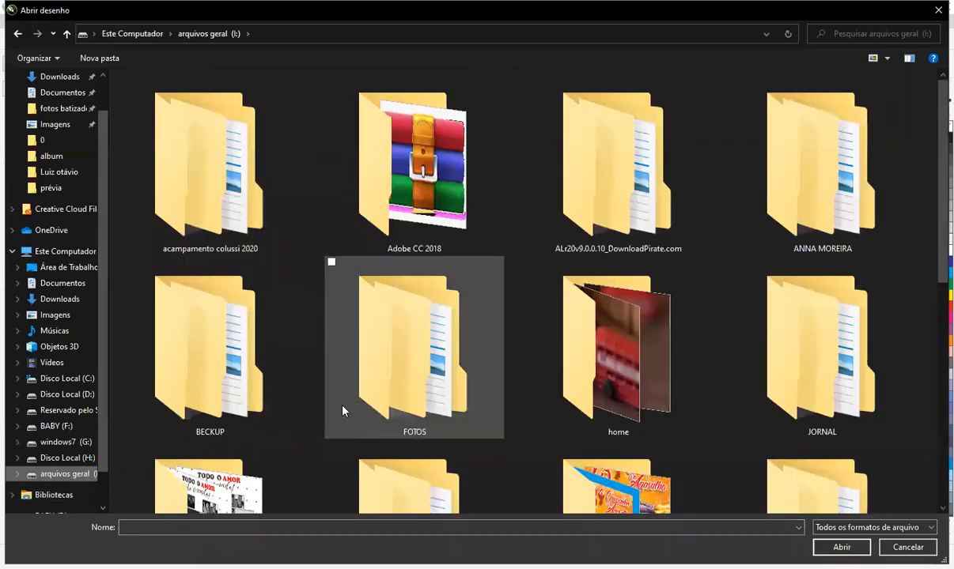
scroll(300, 395, down, 5)
double_click(198, 254)
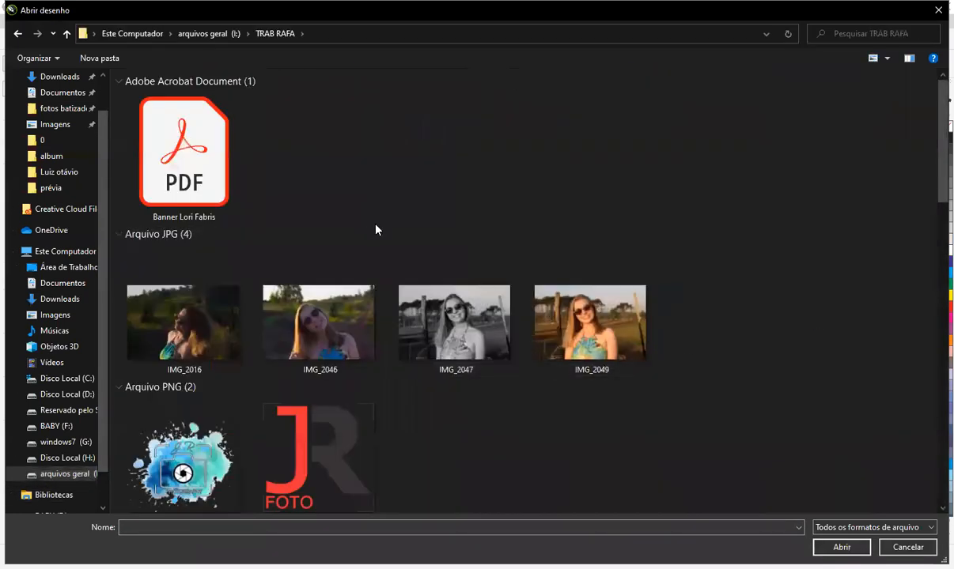
scroll(485, 261, down, 10)
double_click(588, 188)
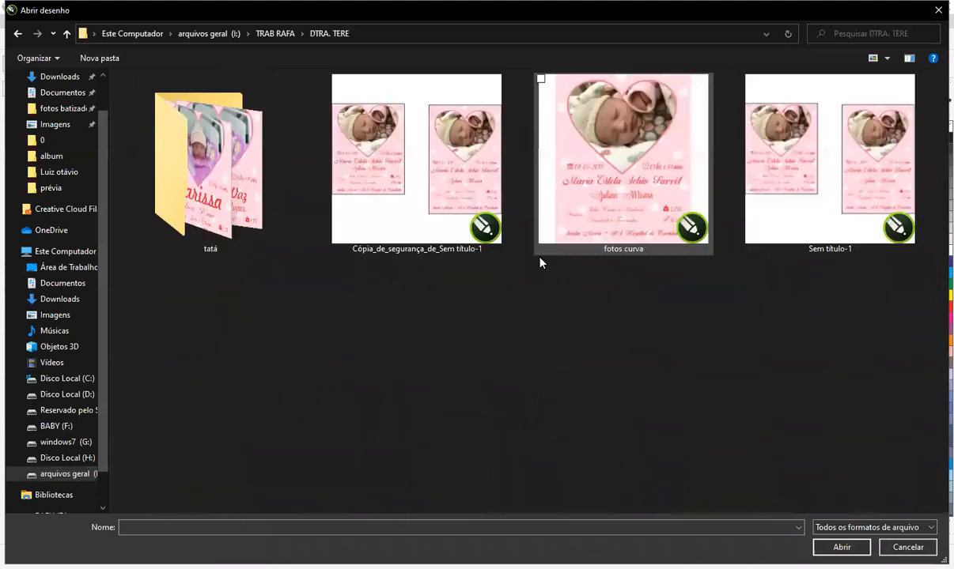
click(621, 184)
double_click(621, 184)
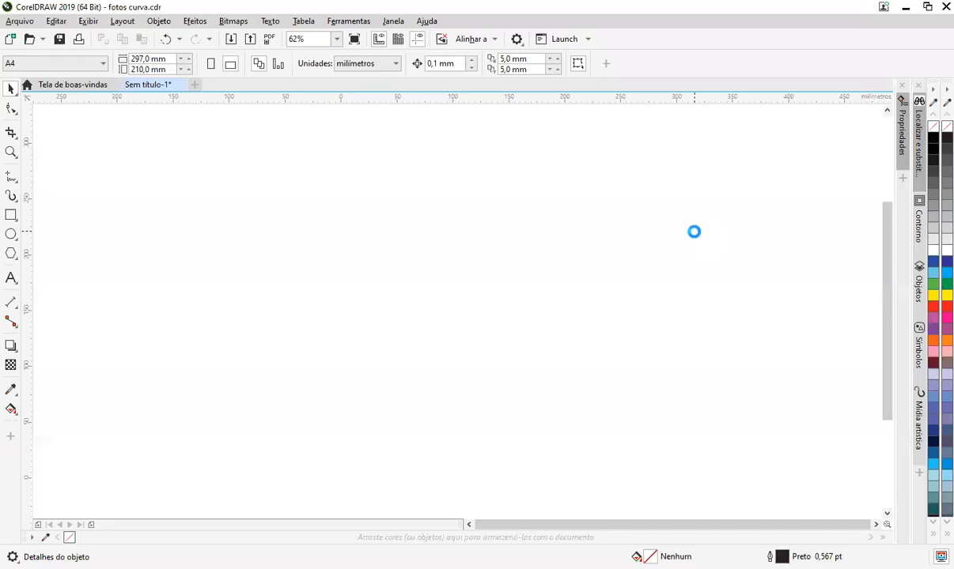
Ungroup the card fully, check the surname curve's nodes, and return to Sem título-1
click(551, 355)
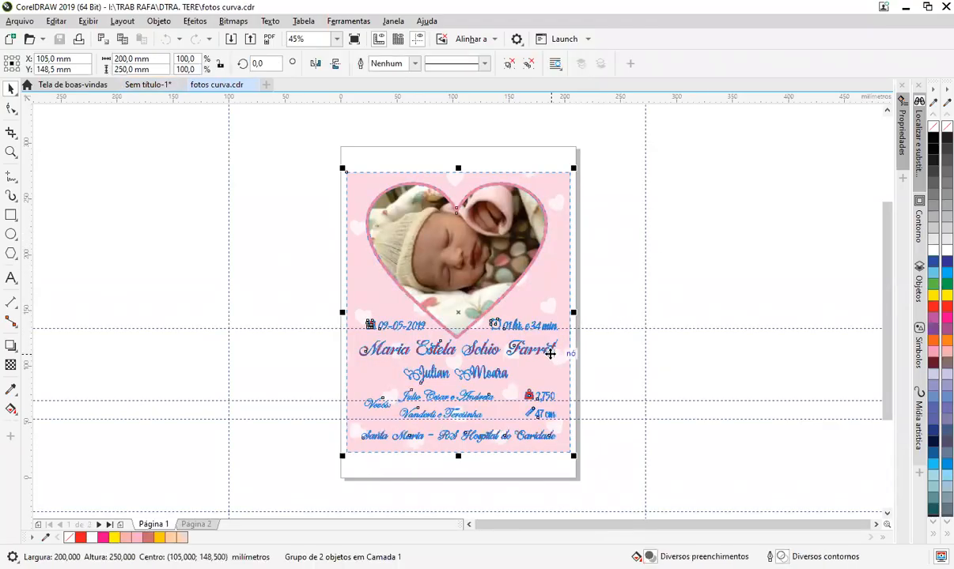
right_click(546, 202)
click(577, 200)
click(552, 355)
right_click(542, 350)
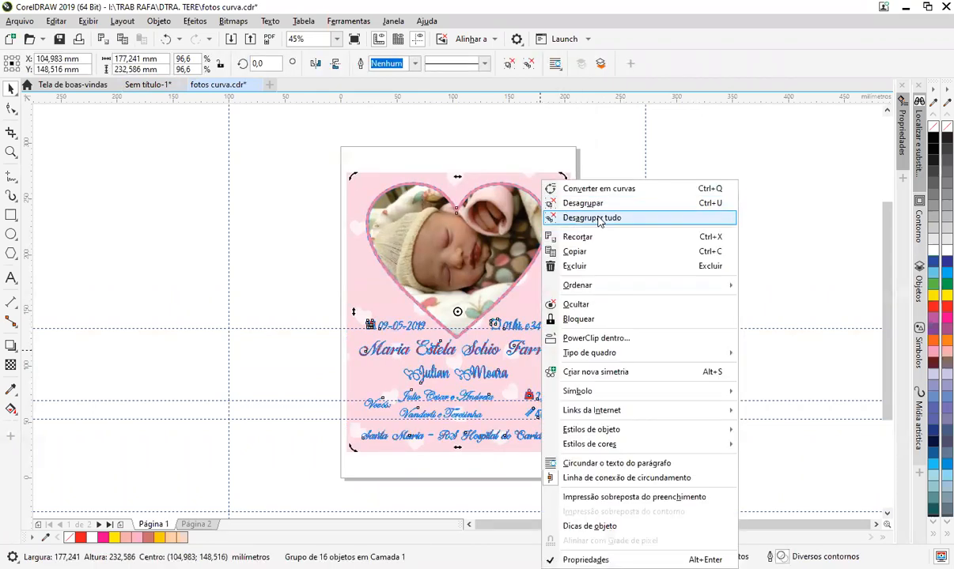
click(598, 220)
double_click(552, 357)
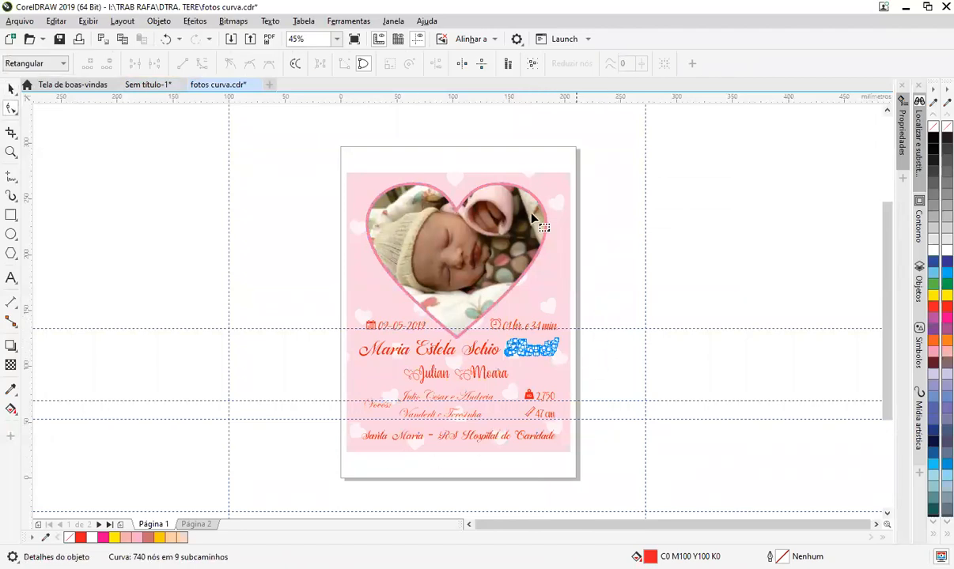
click(147, 85)
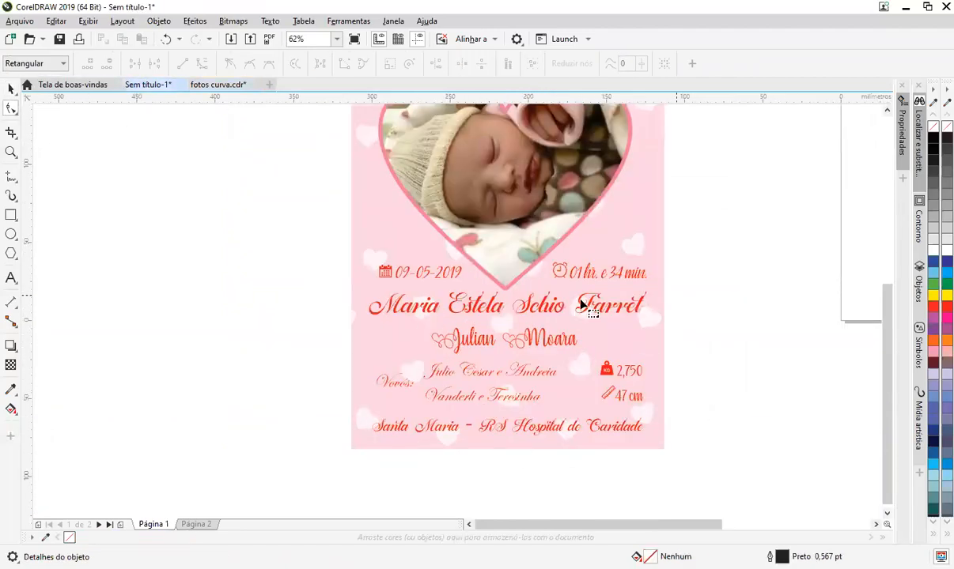
key(space)
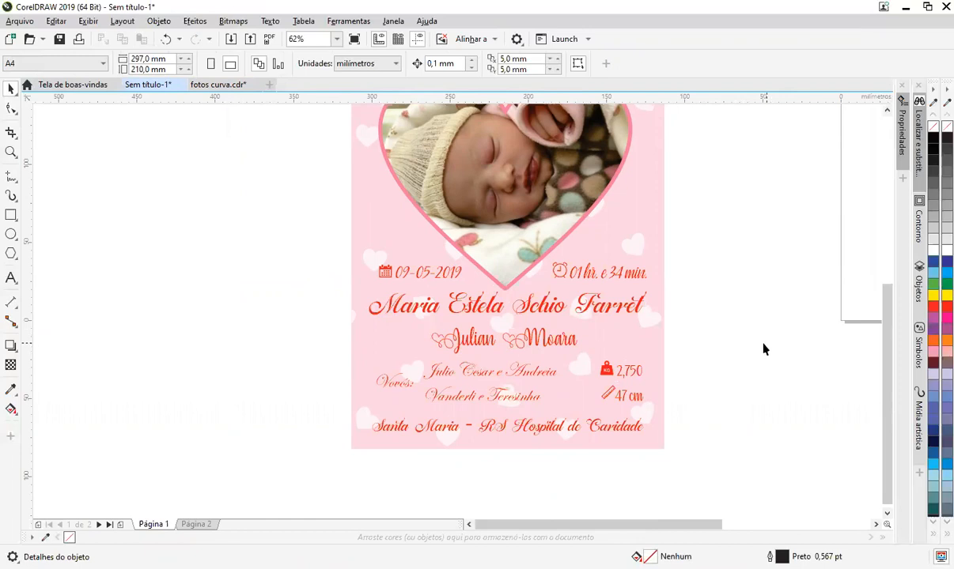
Select all of the birth card and delete it from the untitled page
scroll(763, 349, down, 2)
drag(748, 364, 532, 364)
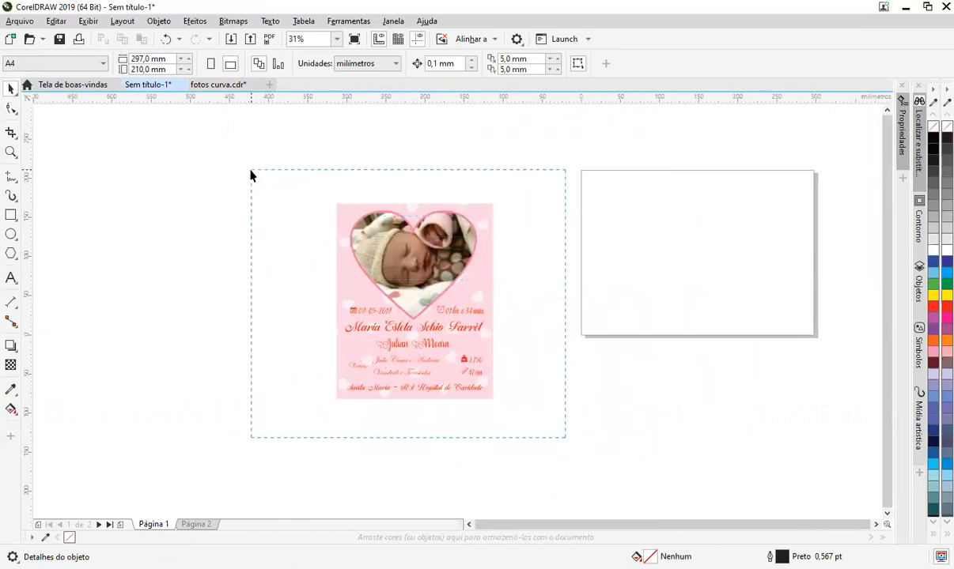
drag(250, 175, 250, 175)
drag(394, 259, 432, 201)
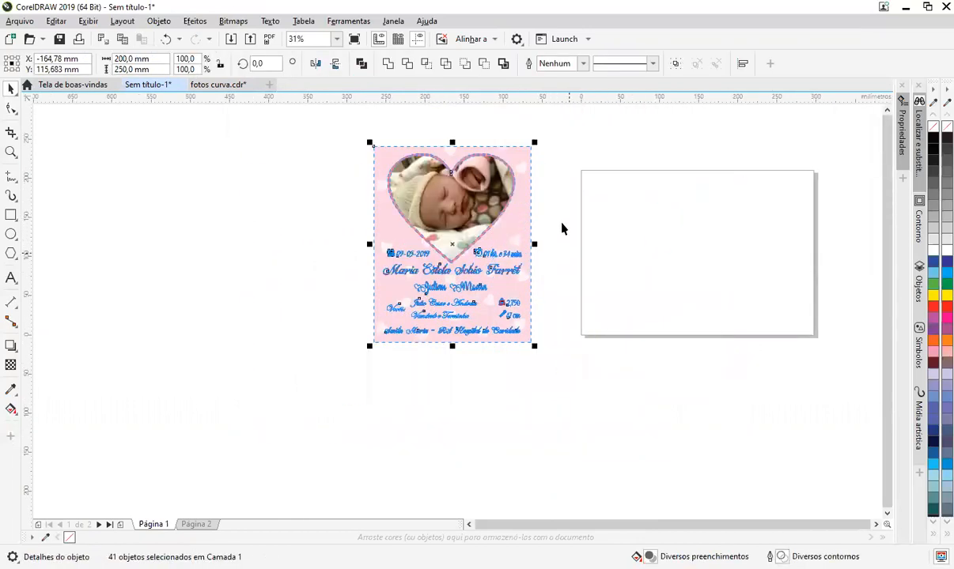
click(578, 180)
key(ctrl+a)
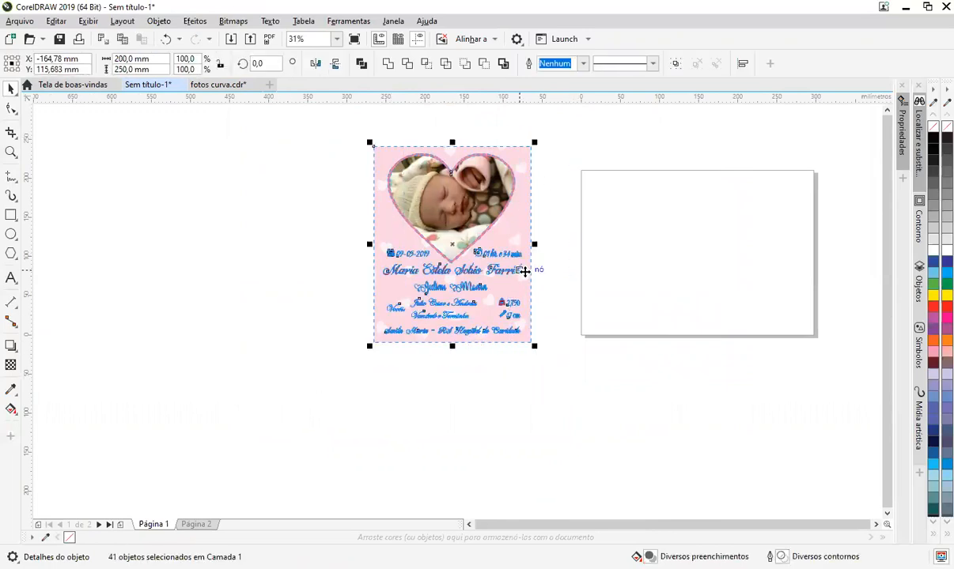
key(Delete)
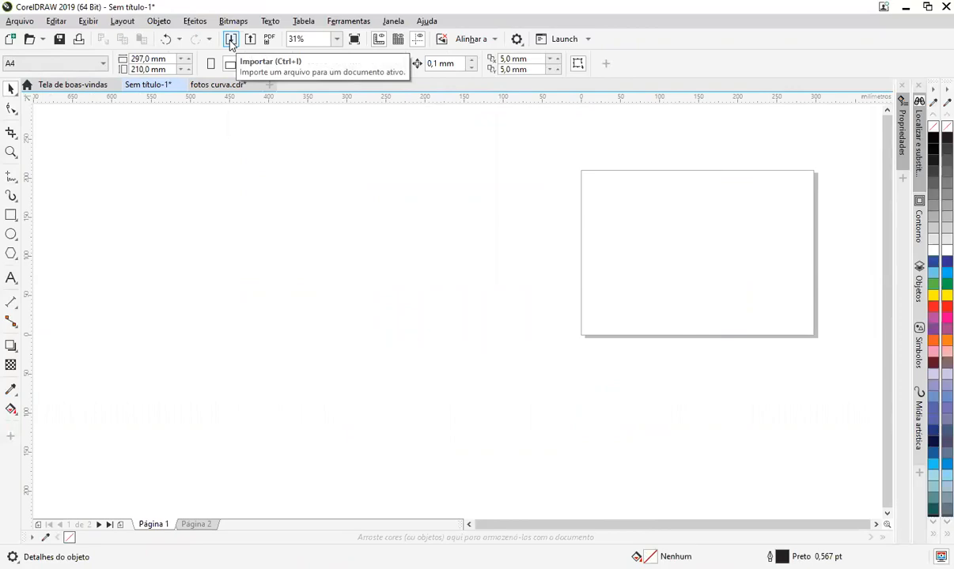
Import BEZZER from the SUNSET folder, browsing it in extra-large icon view
click(230, 39)
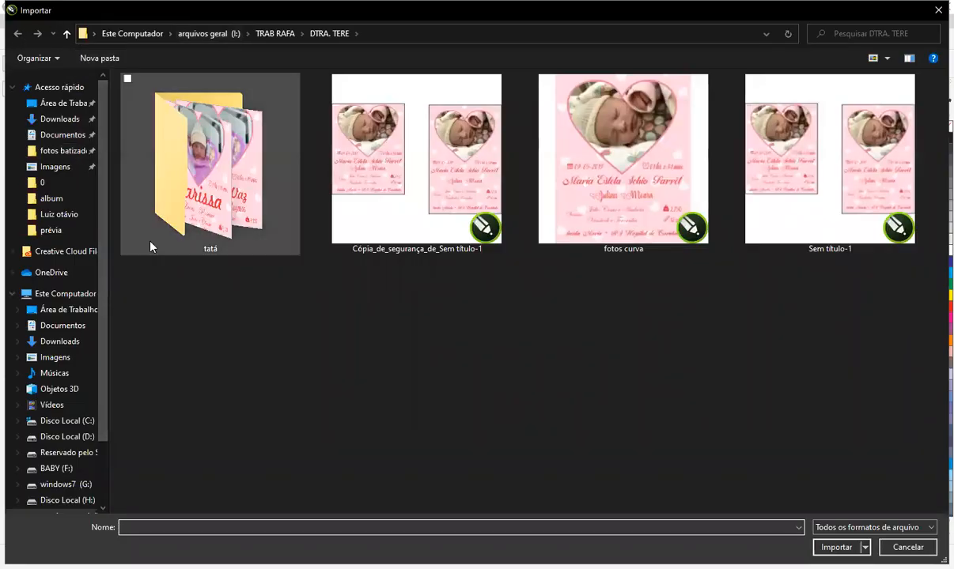
click(268, 33)
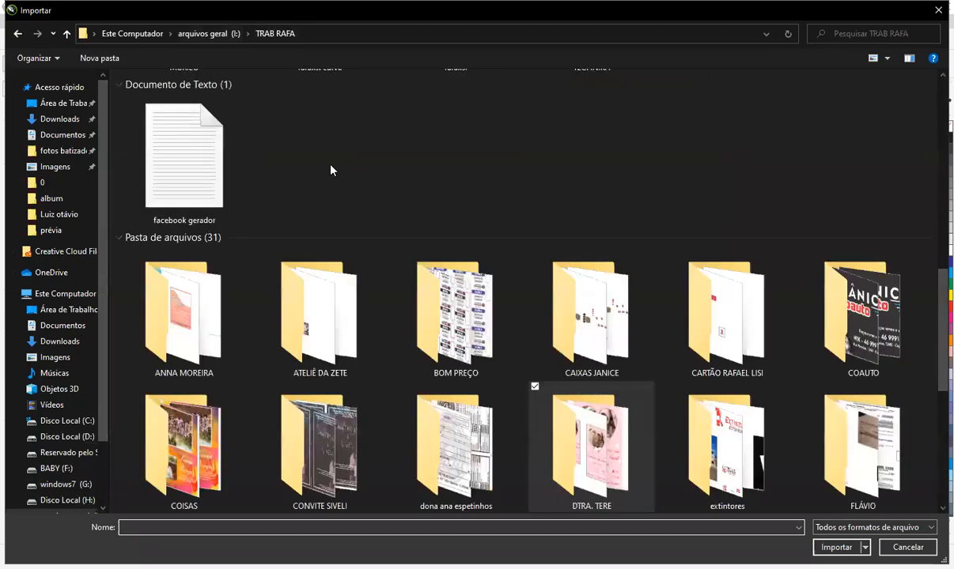
scroll(372, 196, down, 9)
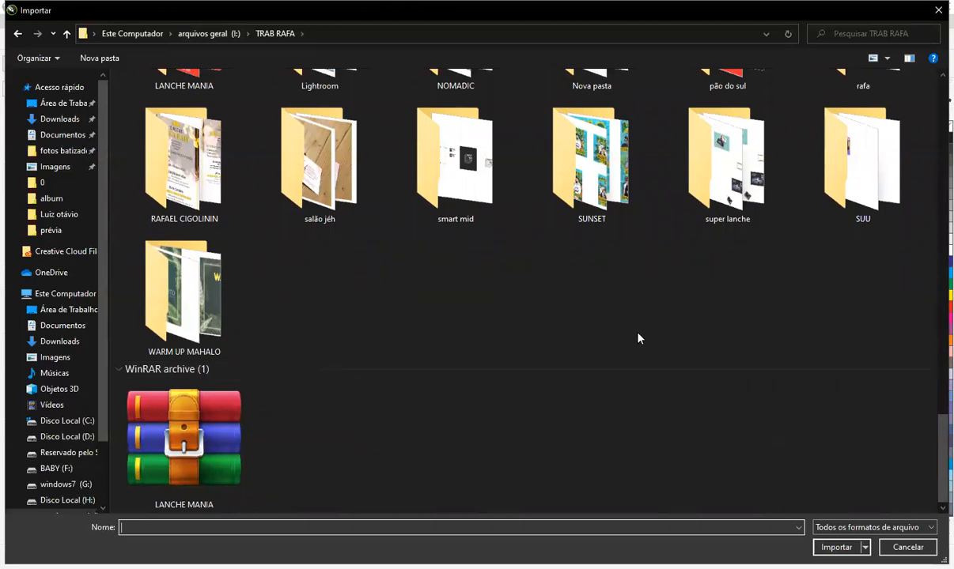
scroll(507, 375, up, 3)
double_click(585, 399)
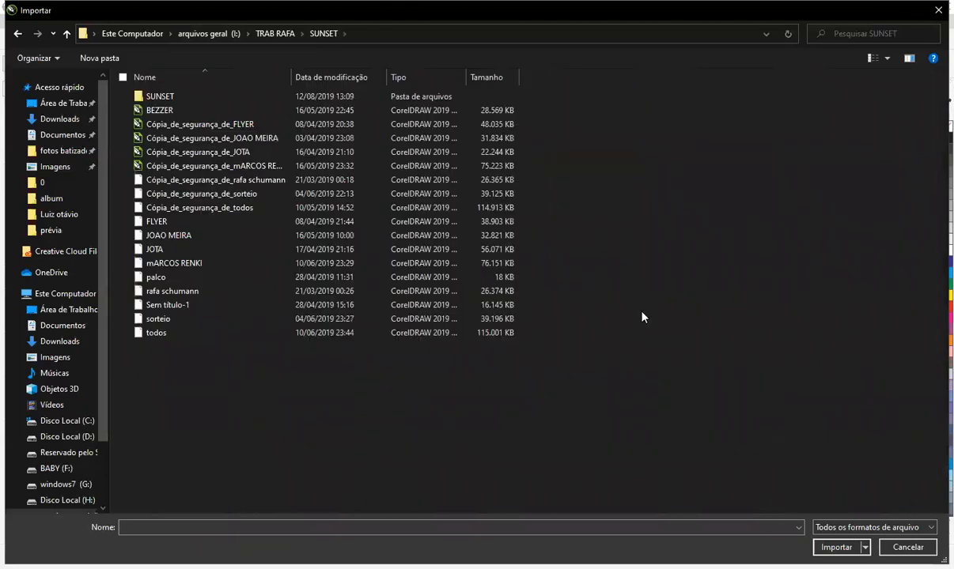
right_click(460, 366)
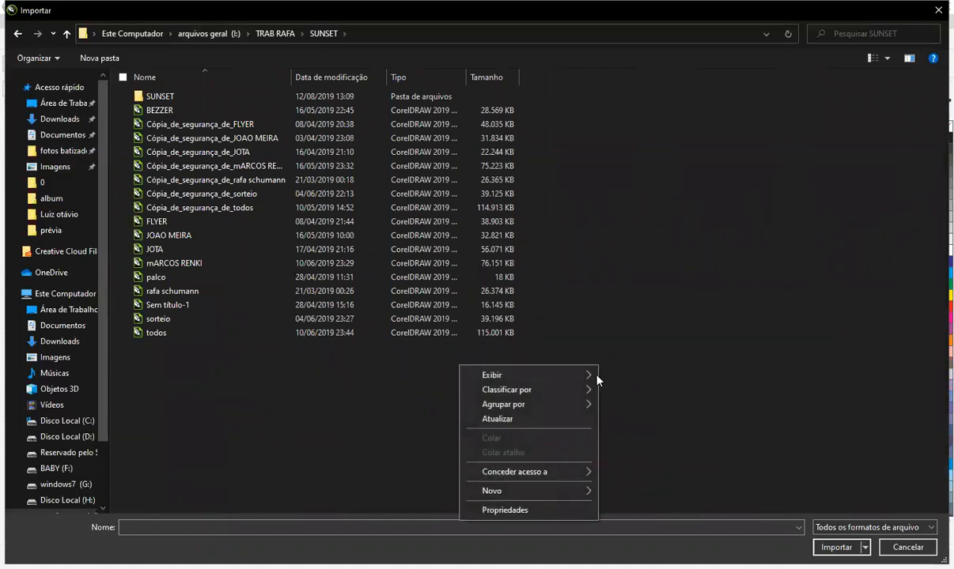
mouse_move(592, 375)
click(657, 375)
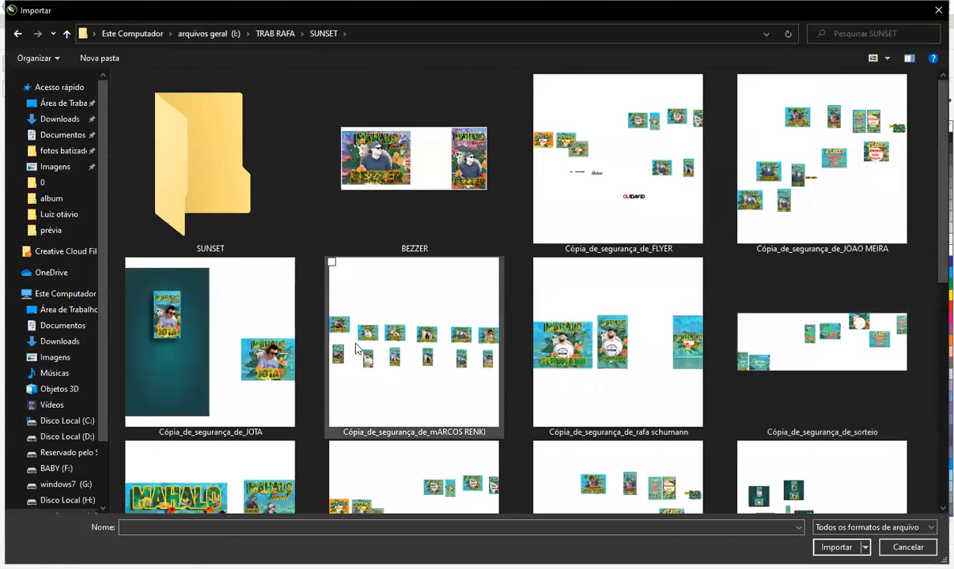
scroll(354, 343, down, 5)
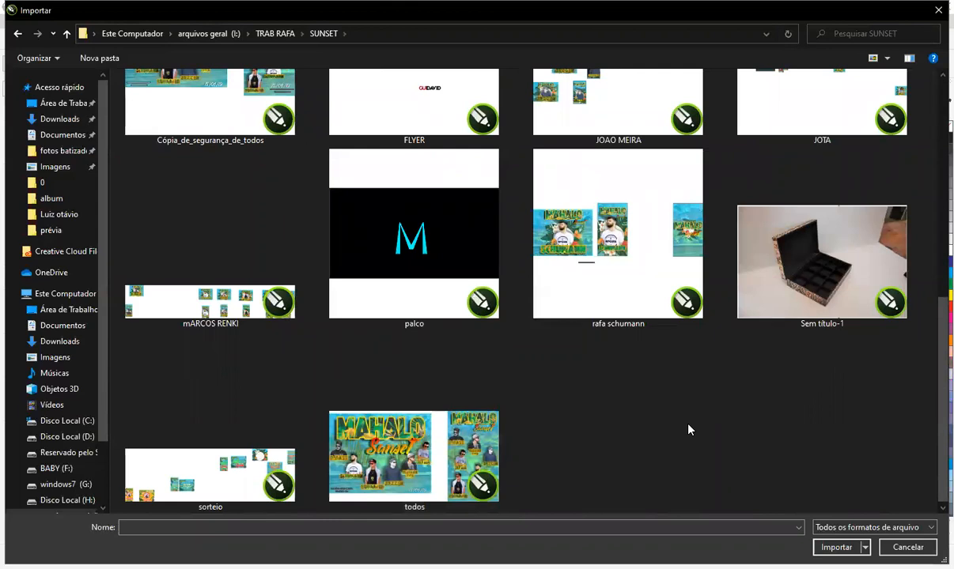
scroll(688, 429, up, 1)
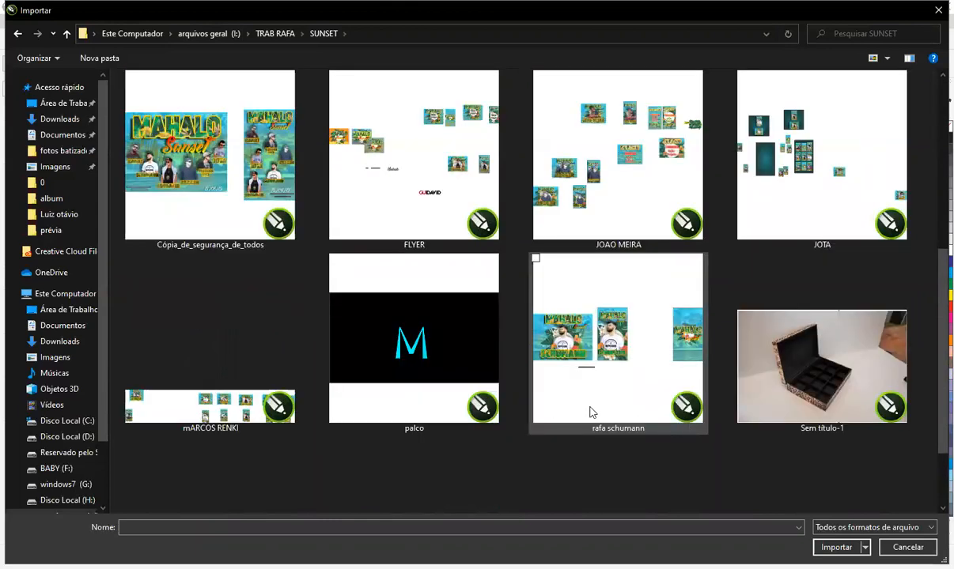
scroll(495, 269, up, 4)
double_click(396, 204)
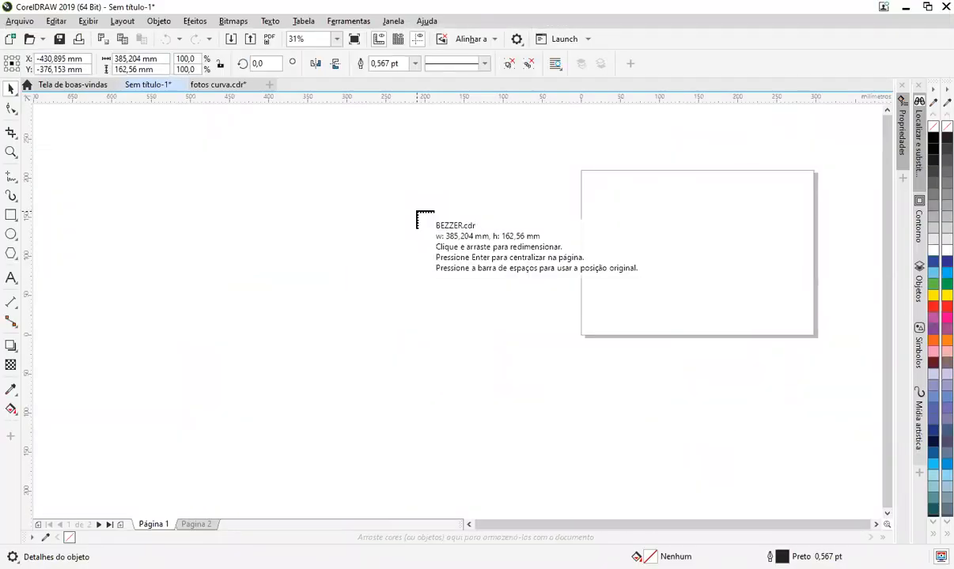
Place the imported BEZZER artwork on the canvas, shift it left, and ungroup it
click(413, 208)
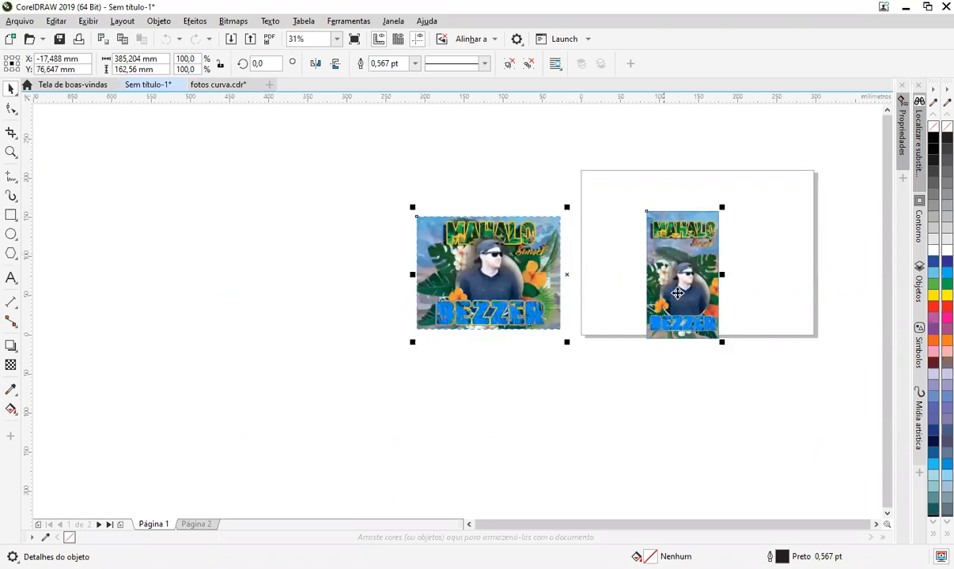
drag(624, 316, 472, 307)
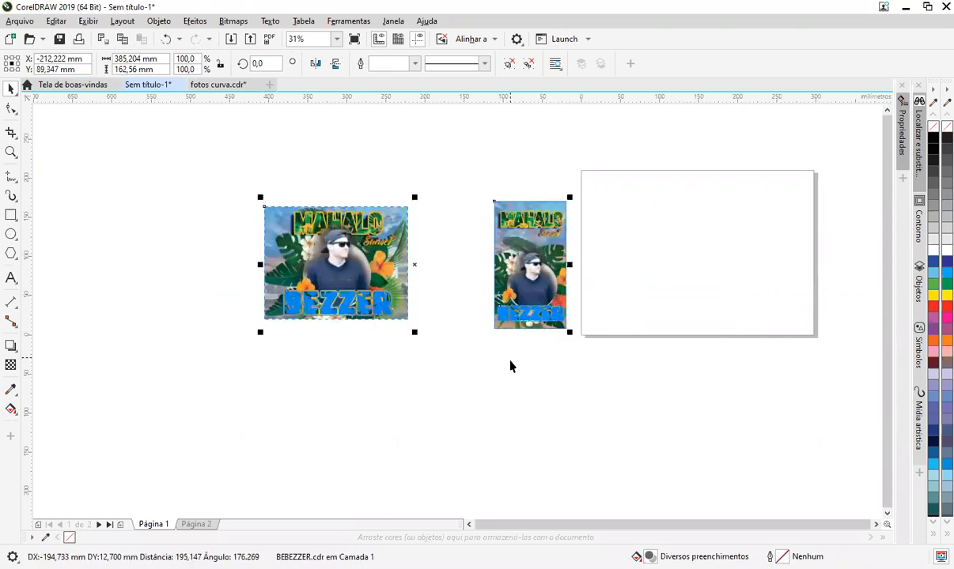
click(490, 255)
click(307, 290)
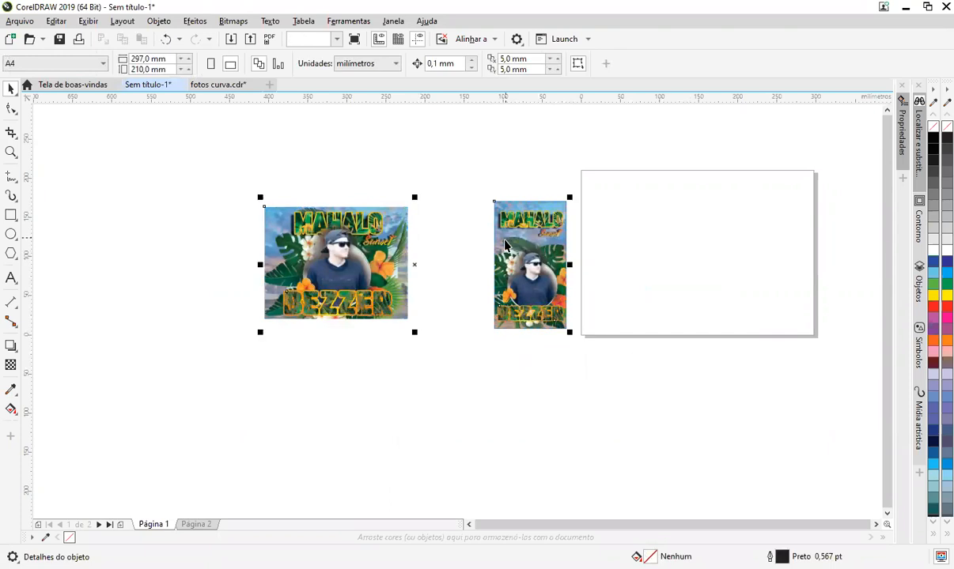
right_click(504, 203)
click(536, 206)
Extract the images hidden inside the portrait frame and move them below it
click(529, 266)
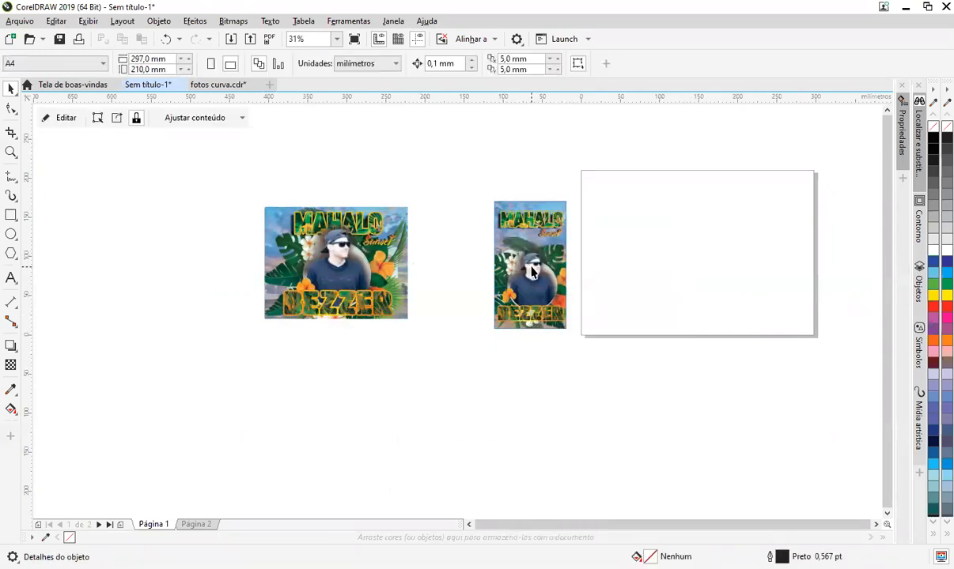
right_click(530, 266)
click(443, 208)
click(117, 117)
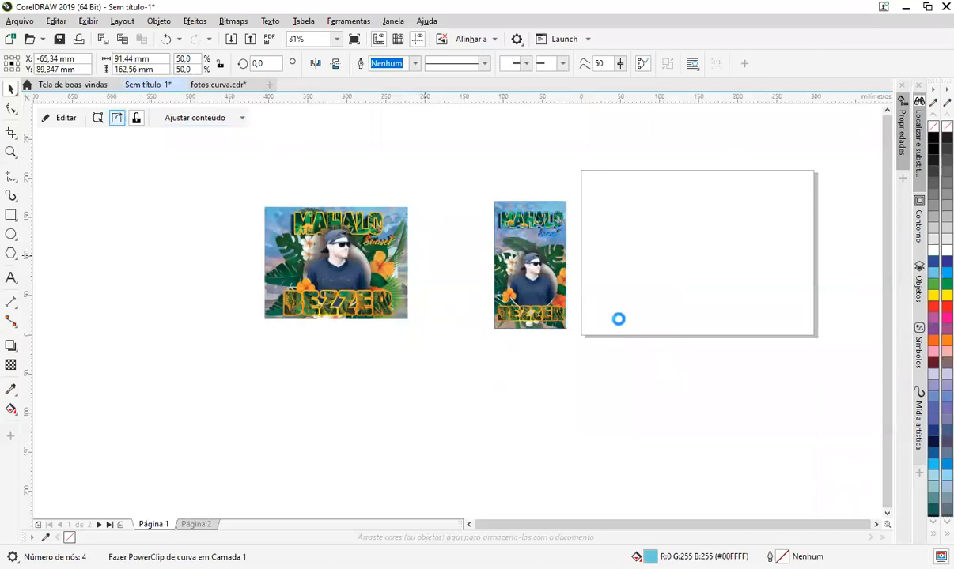
drag(540, 301, 549, 446)
click(837, 377)
Delete the peach sunset square, the beach sunset background and the man's photo
click(697, 439)
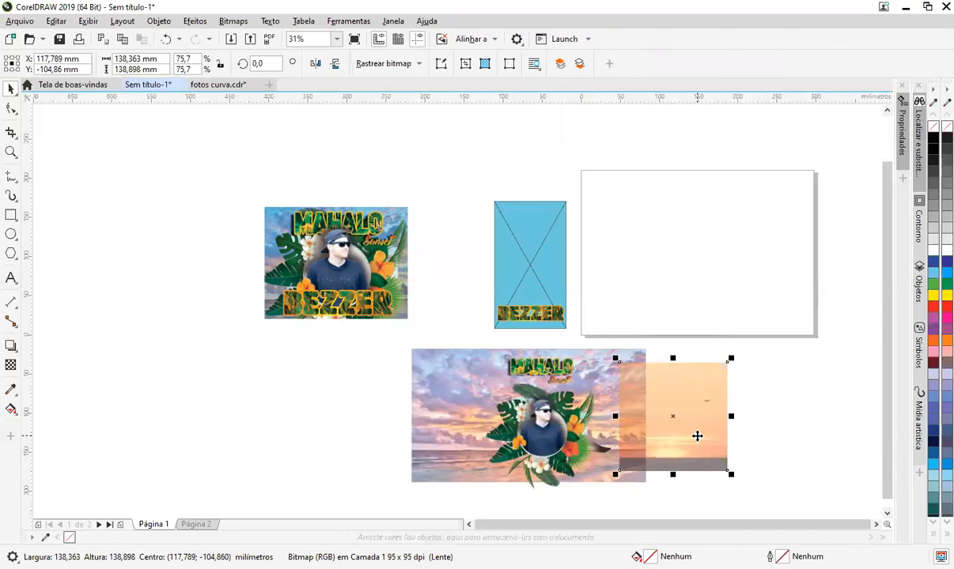
key(Delete)
click(531, 441)
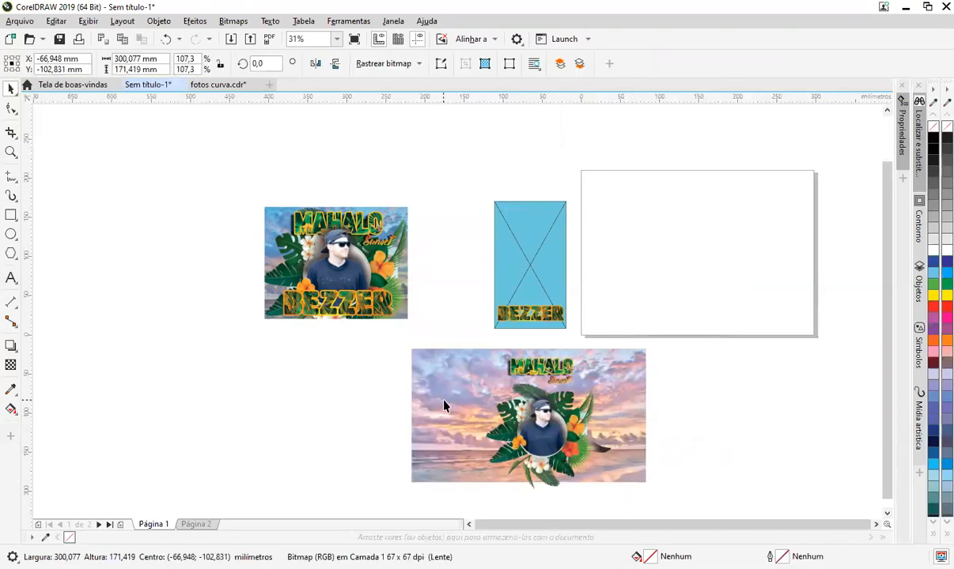
click(486, 341)
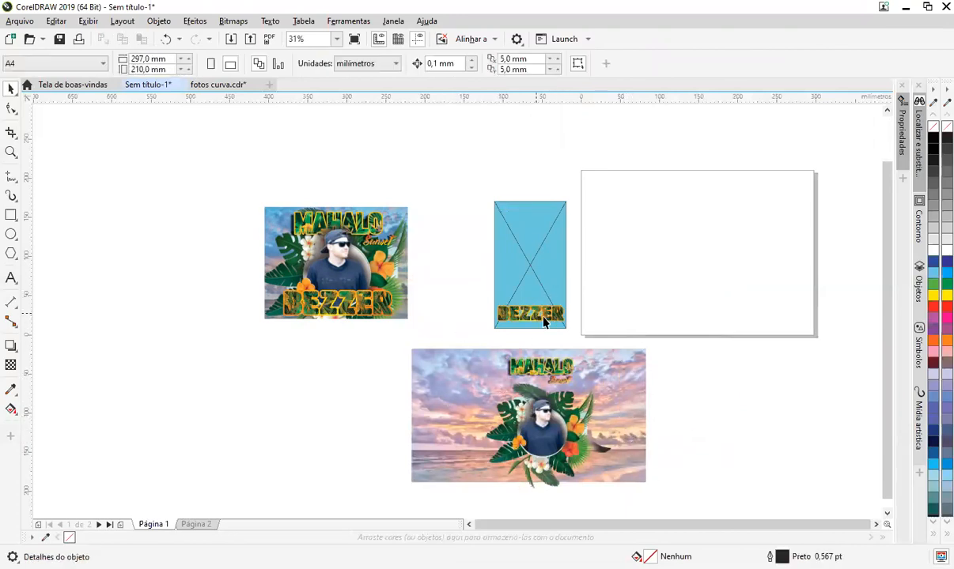
click(642, 431)
key(Delete)
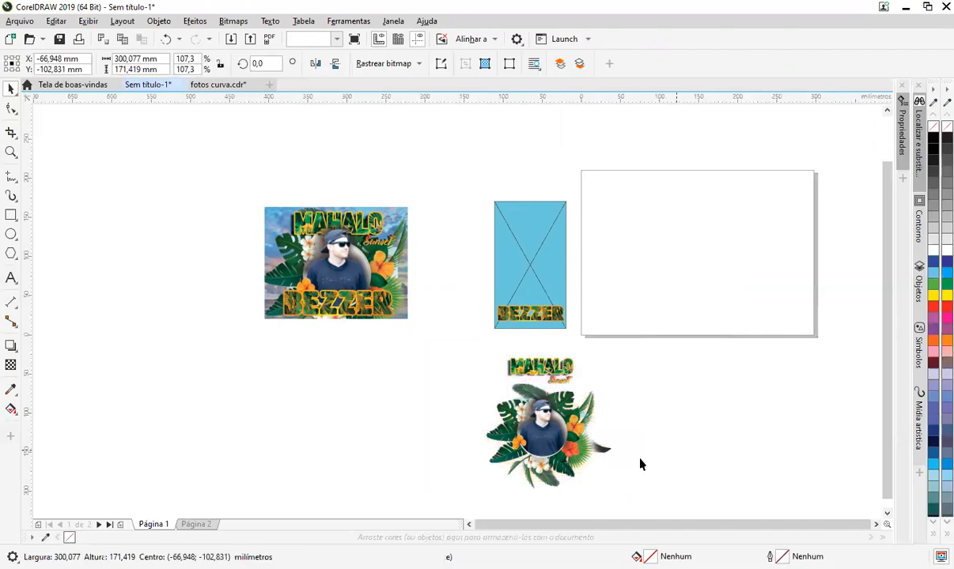
click(551, 428)
key(Delete)
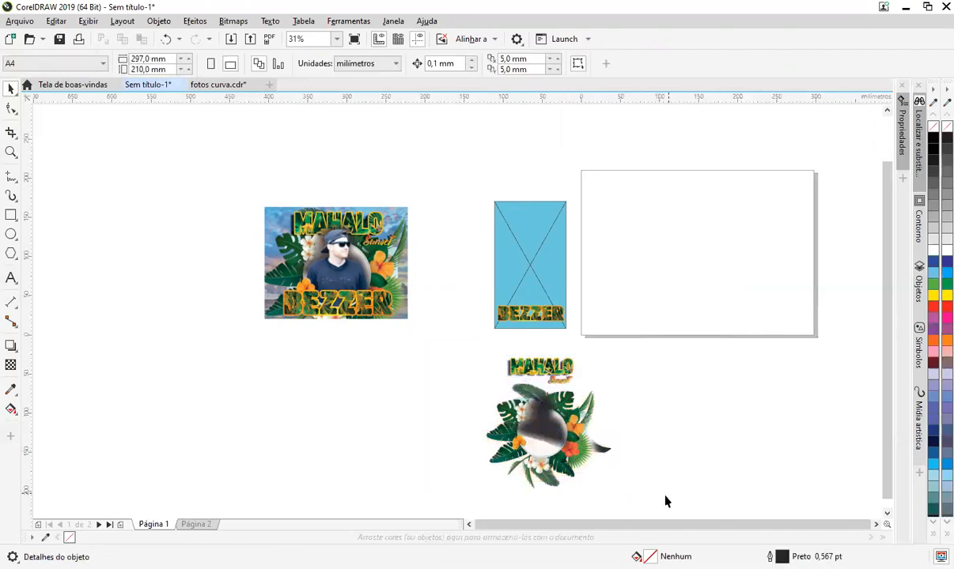
Delete the leftover artwork pieces, the stray BEZZER text and both blue rectangles
drag(601, 419, 632, 505)
key(Delete)
click(536, 317)
key(Delete)
click(545, 296)
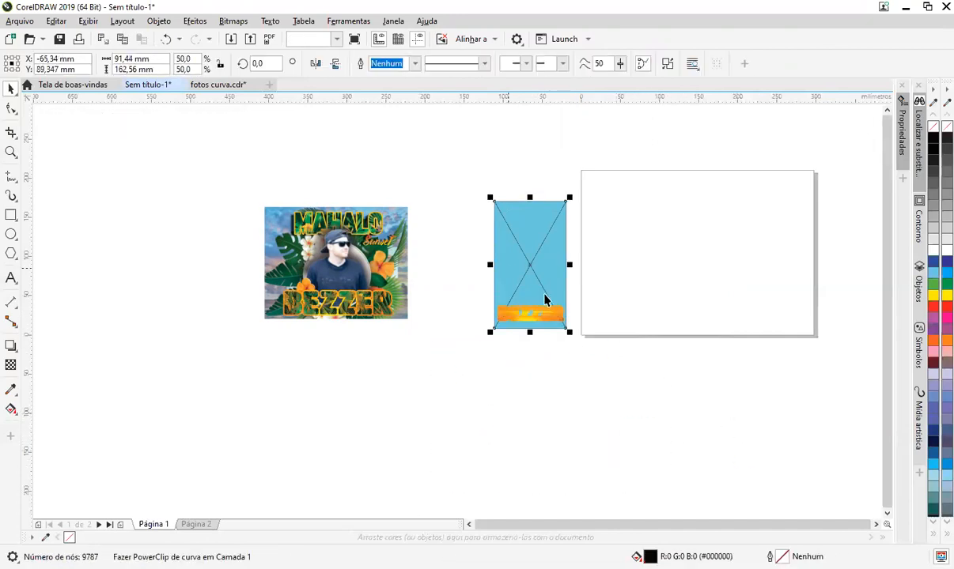
key(Delete)
click(534, 270)
key(Delete)
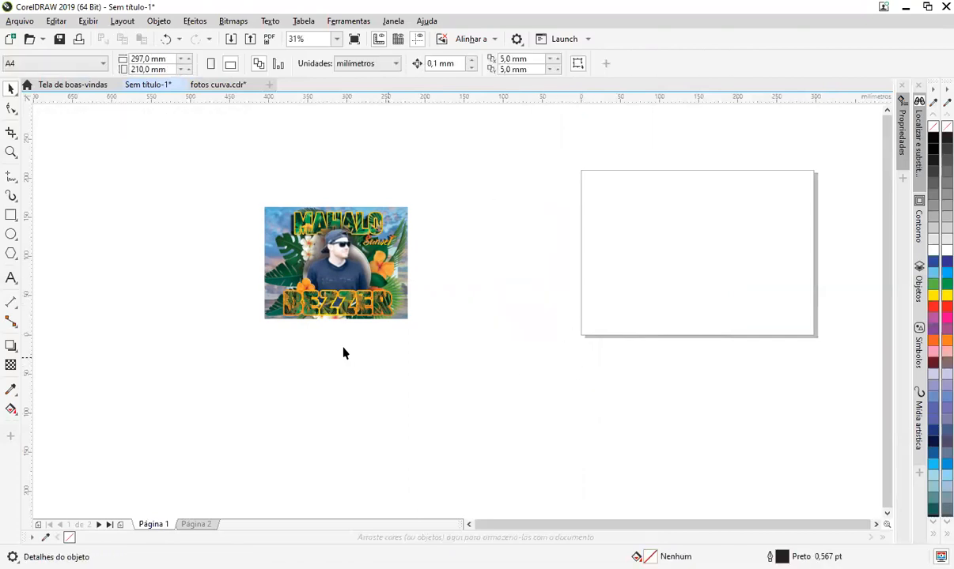
Try moving the poster image alone onto the page, then undo that partial move
click(393, 229)
click(438, 303)
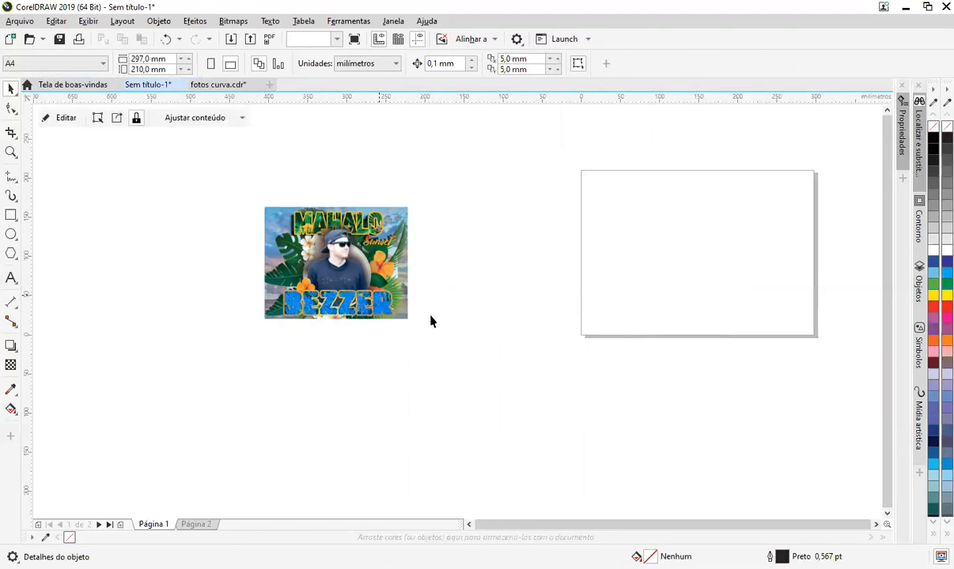
drag(480, 203, 206, 377)
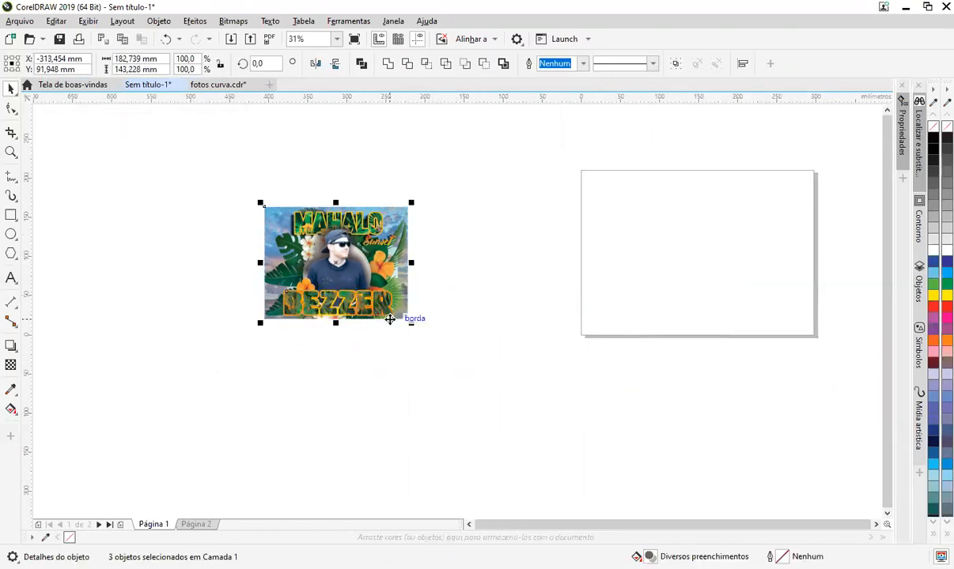
click(398, 261)
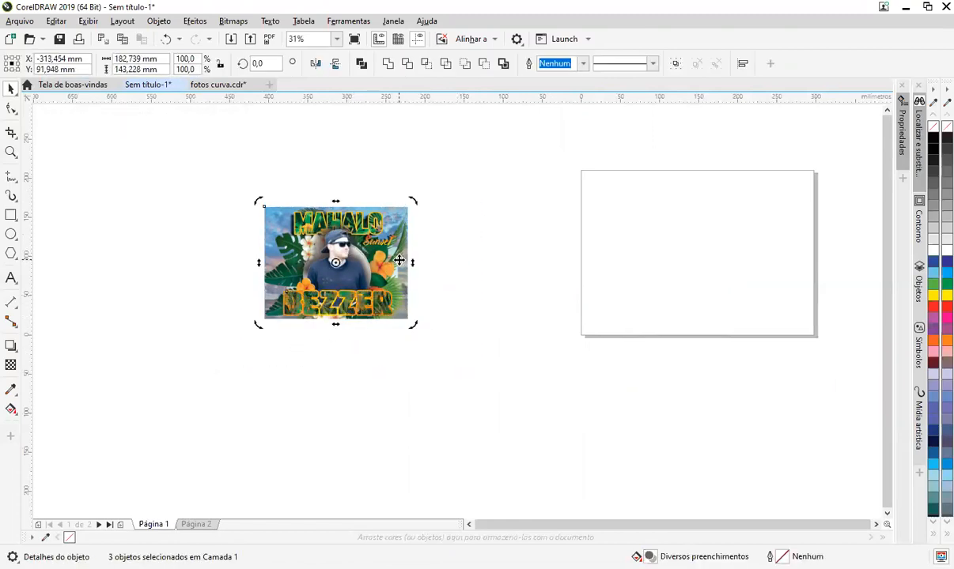
right_click(398, 260)
click(357, 238)
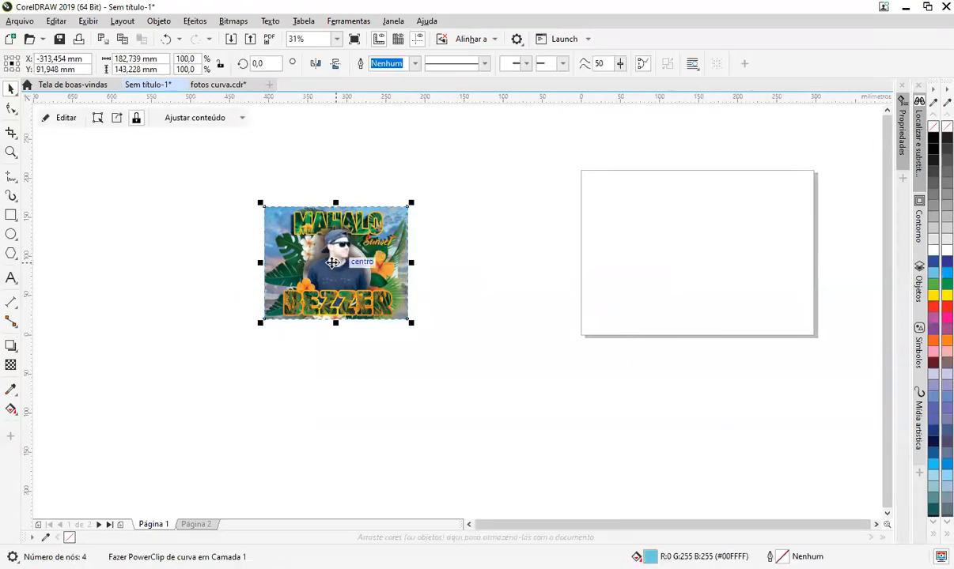
drag(619, 259, 686, 290)
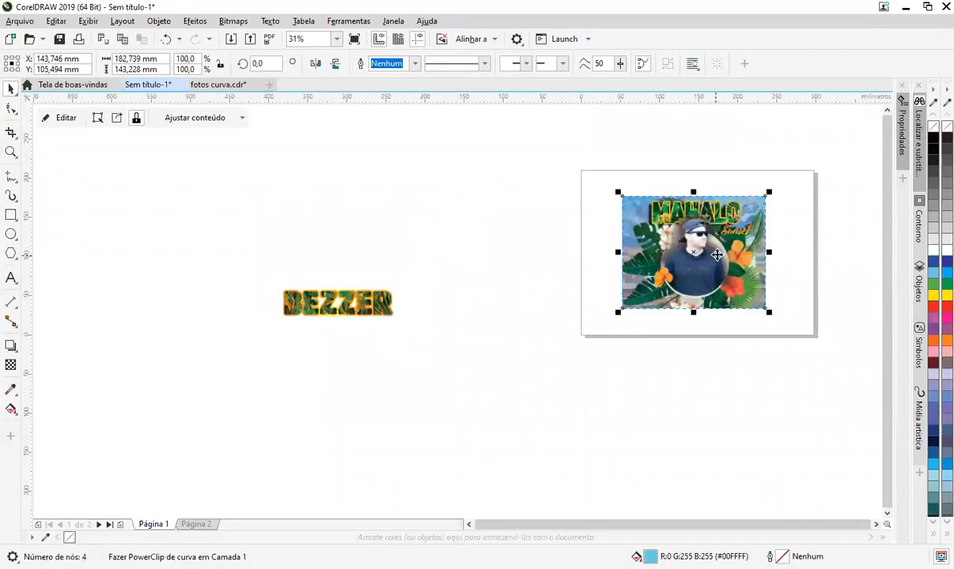
key(ctrl+z)
Marquee-select all three poster parts and drag them together onto the A4 page
drag(532, 170, 192, 362)
drag(390, 285, 749, 273)
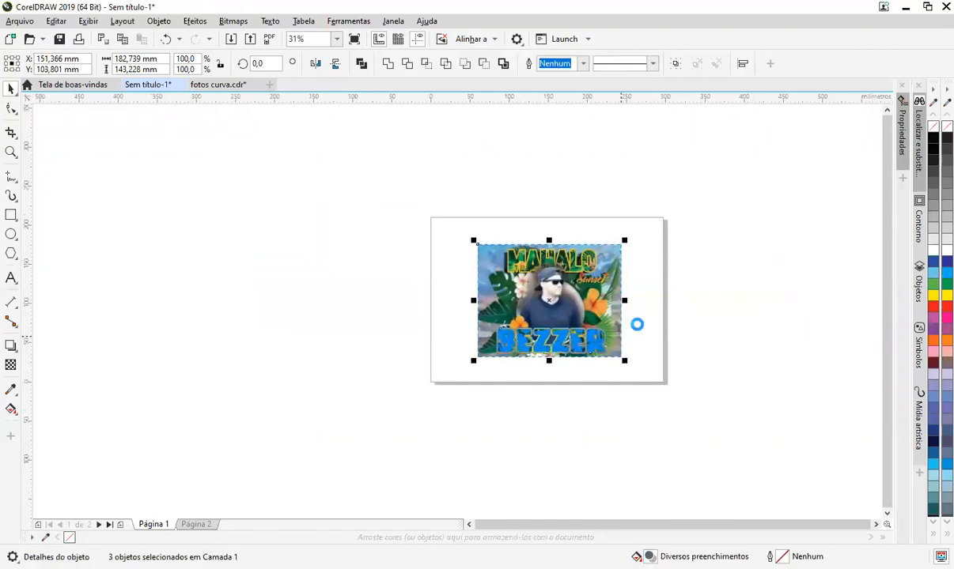
key(Escape)
scroll(532, 270, up, 2)
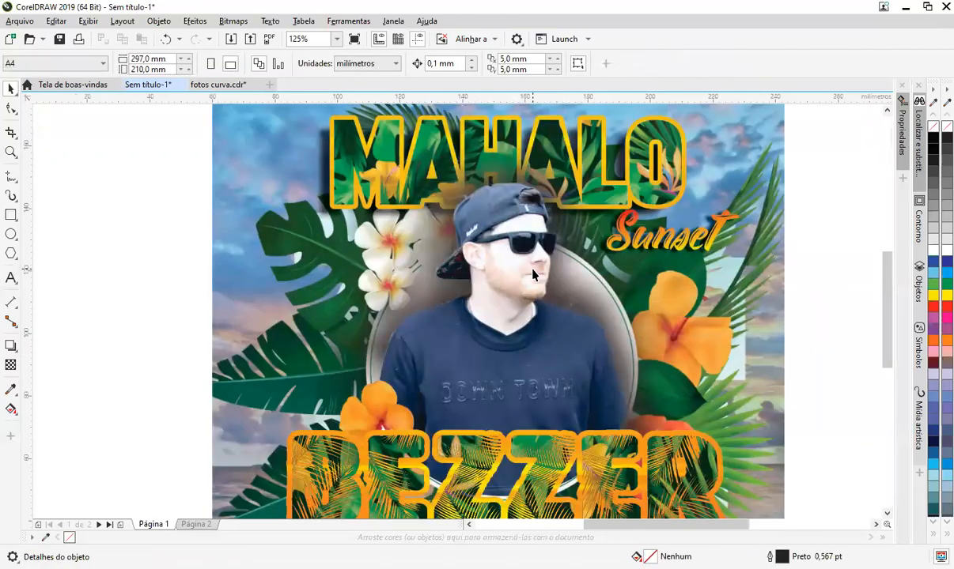
scroll(532, 268, down, 1)
scroll(532, 268, down, 2)
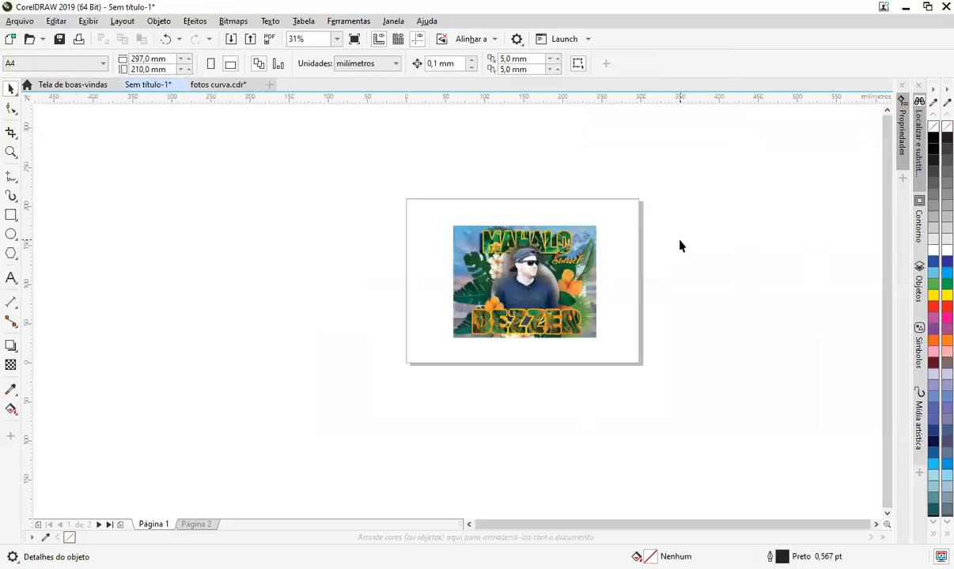
Draw an ellipse over the man's face, fill it black, and select all poster objects
click(11, 234)
mouse_move(537, 273)
mouse_down()
mouse_move(550, 282)
mouse_move(529, 269)
mouse_up()
drag(934, 307, 527, 292)
key(space)
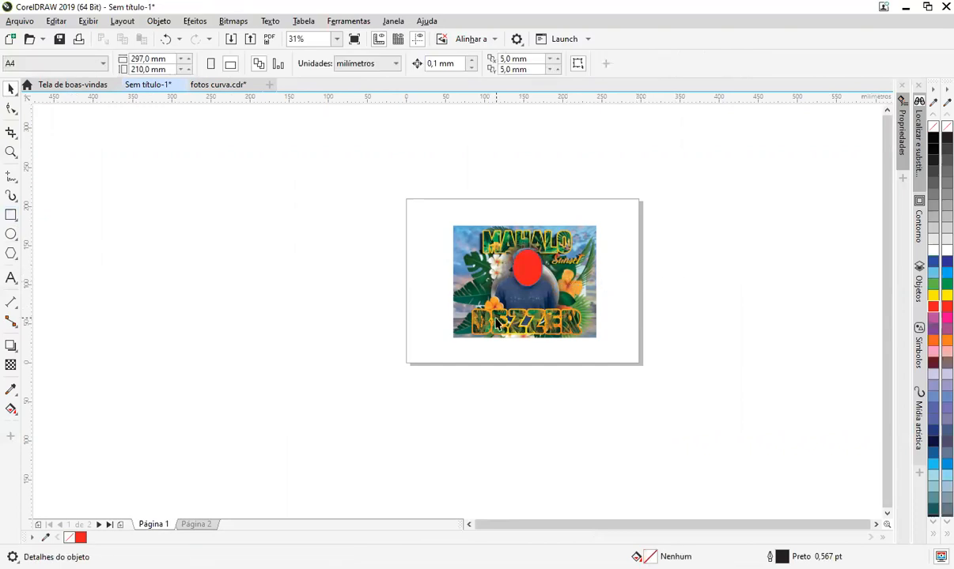
click(541, 273)
click(933, 138)
drag(659, 207, 370, 371)
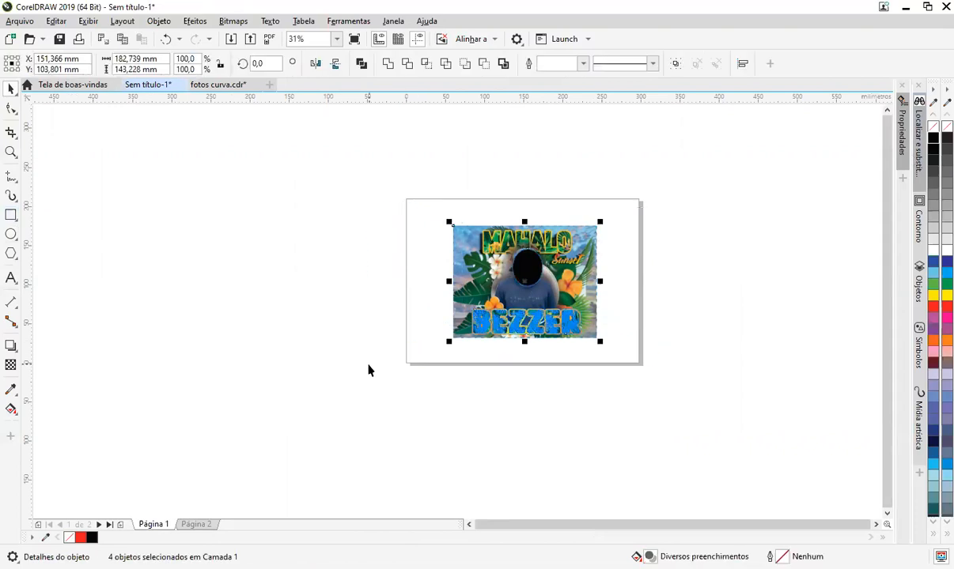
click(20, 22)
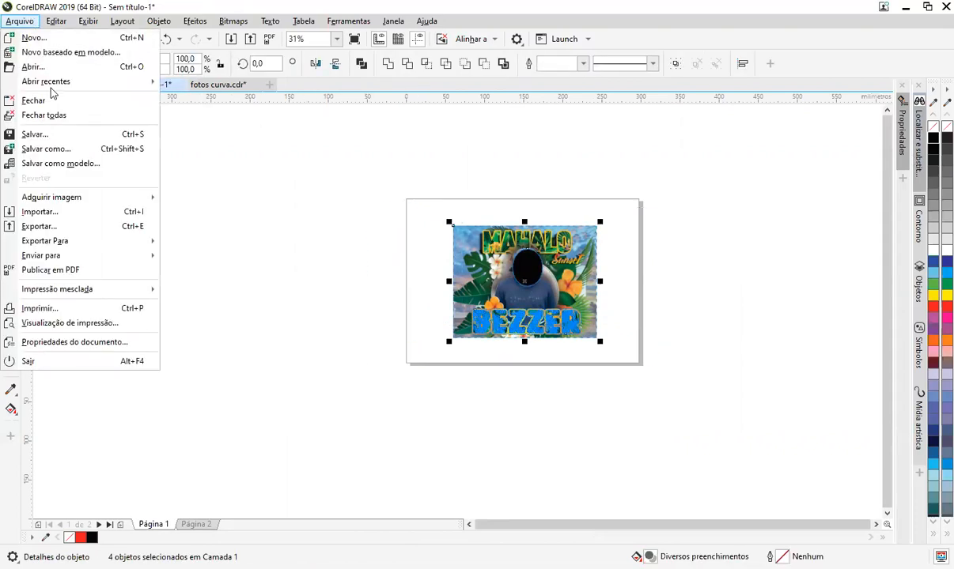
Export the selected poster to the desktop as AI - Adobe Illustrator
click(88, 230)
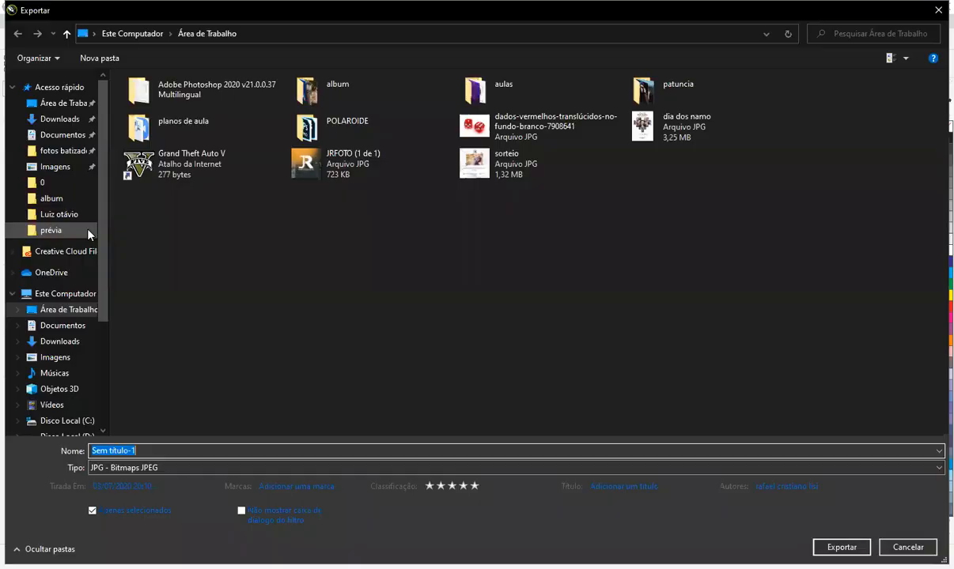
click(230, 465)
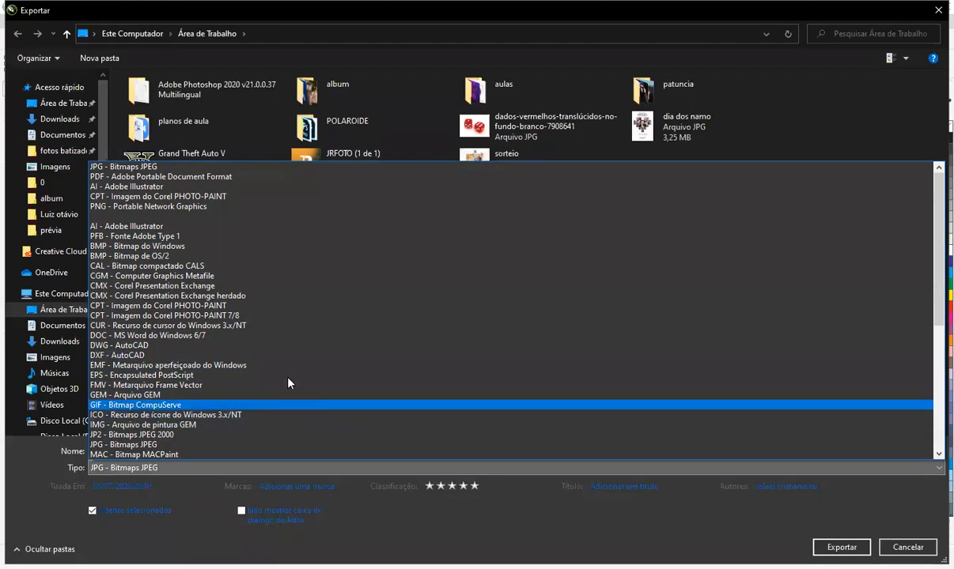
scroll(344, 365, down, 7)
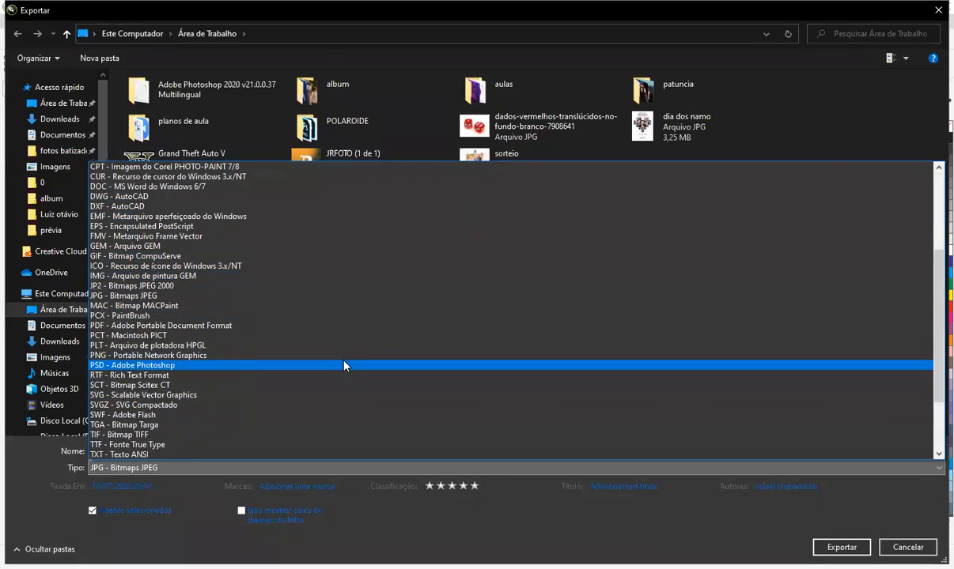
scroll(344, 366, down, 2)
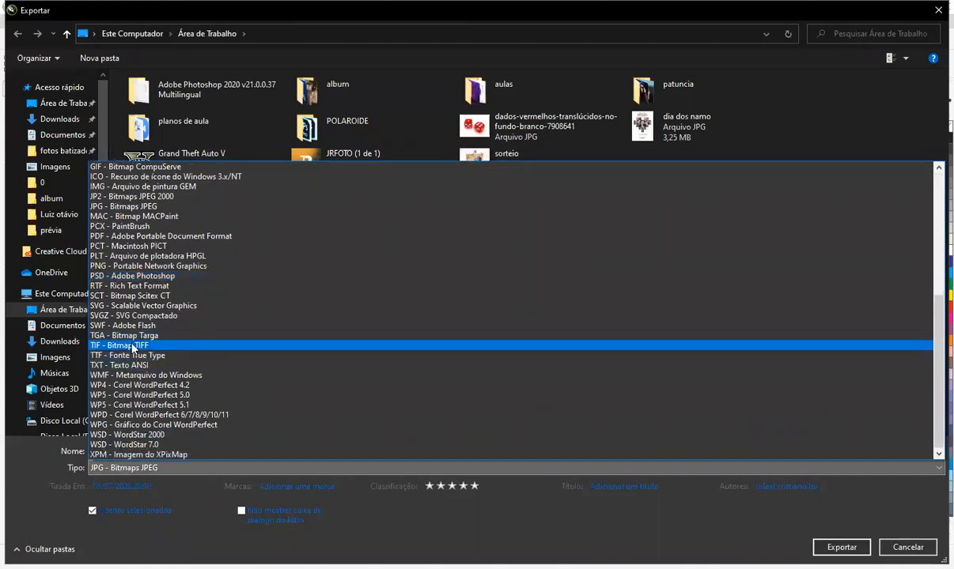
scroll(484, 325, up, 8)
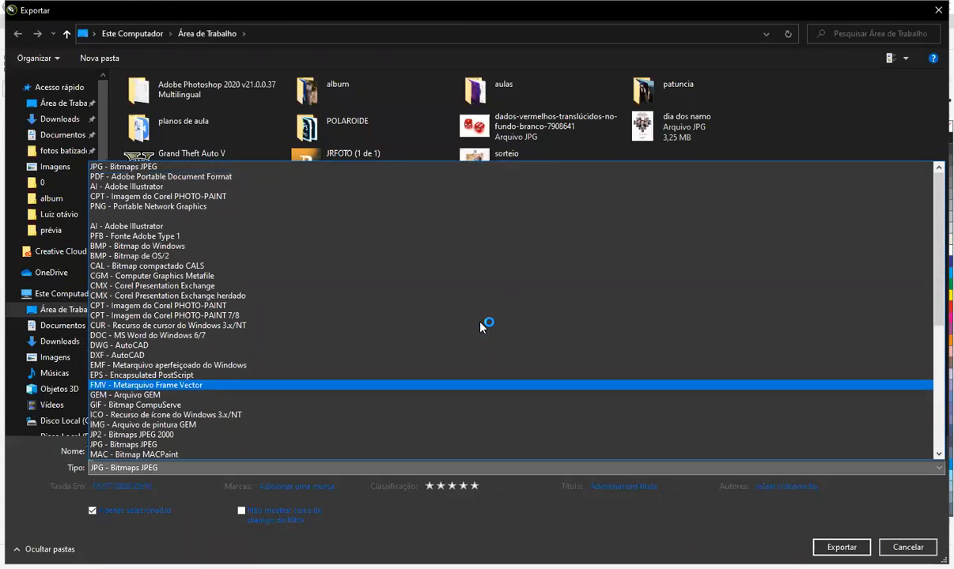
click(137, 228)
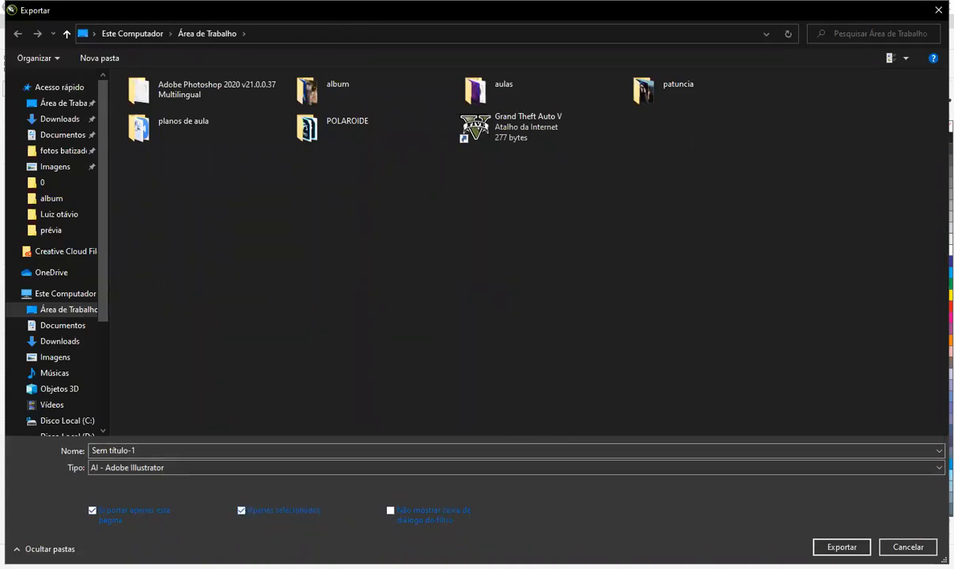
key(Escape)
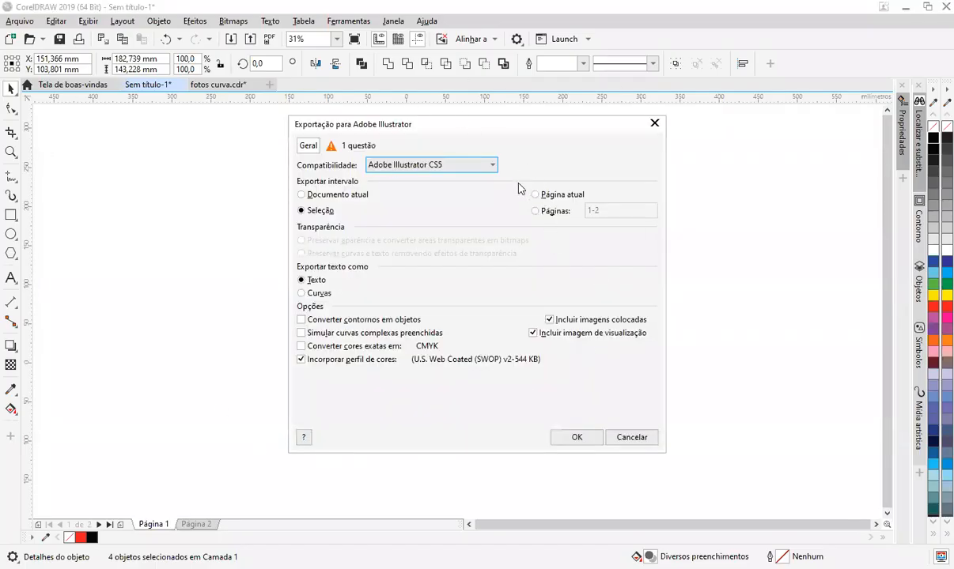
Set Illustrator export to CS6 compatibility, current document and text as curves, then confirm
click(494, 166)
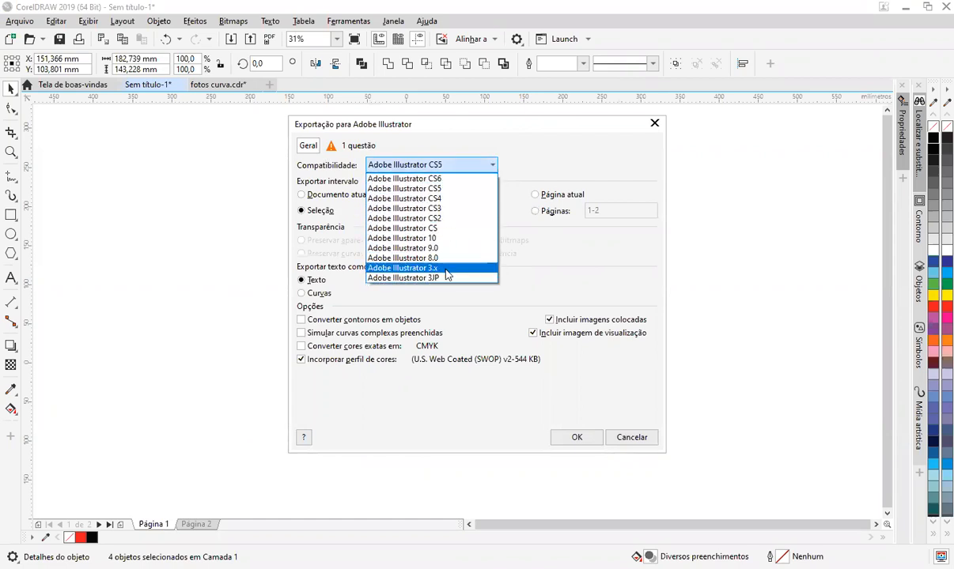
click(461, 181)
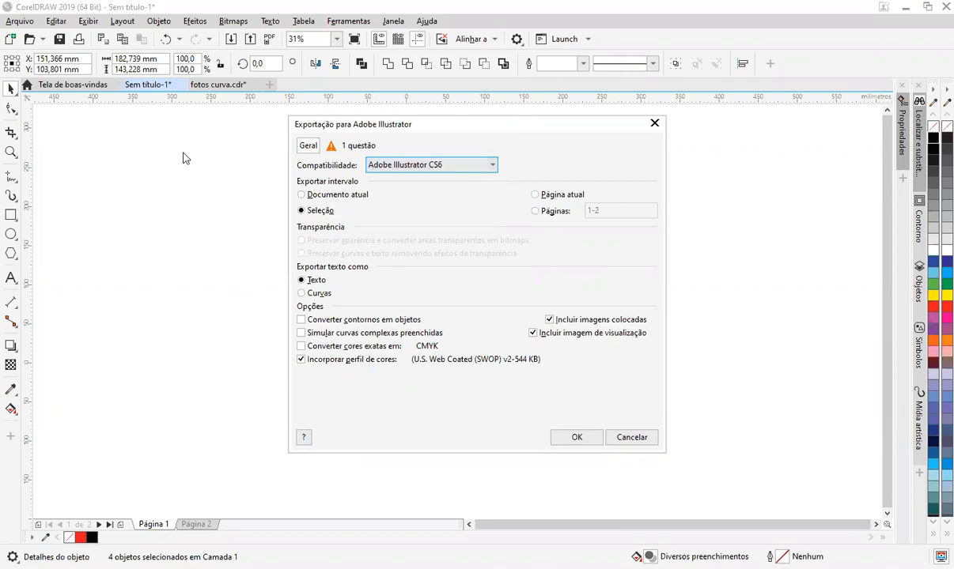
click(323, 194)
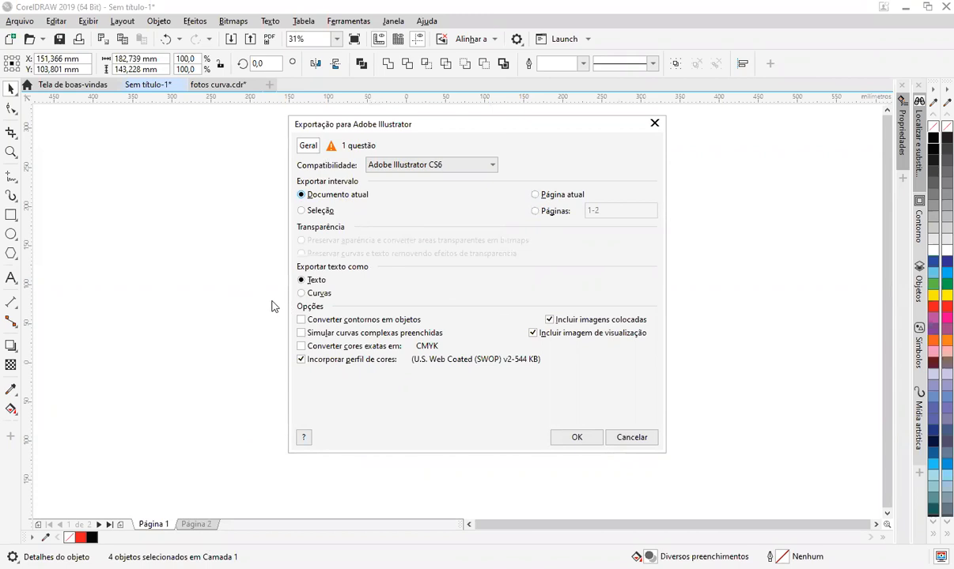
click(321, 293)
click(577, 437)
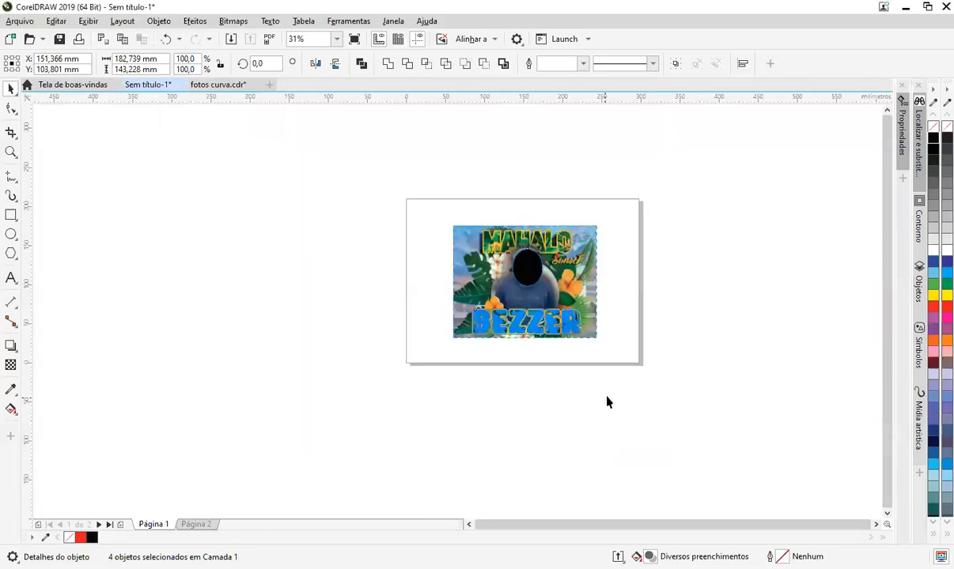
click(670, 472)
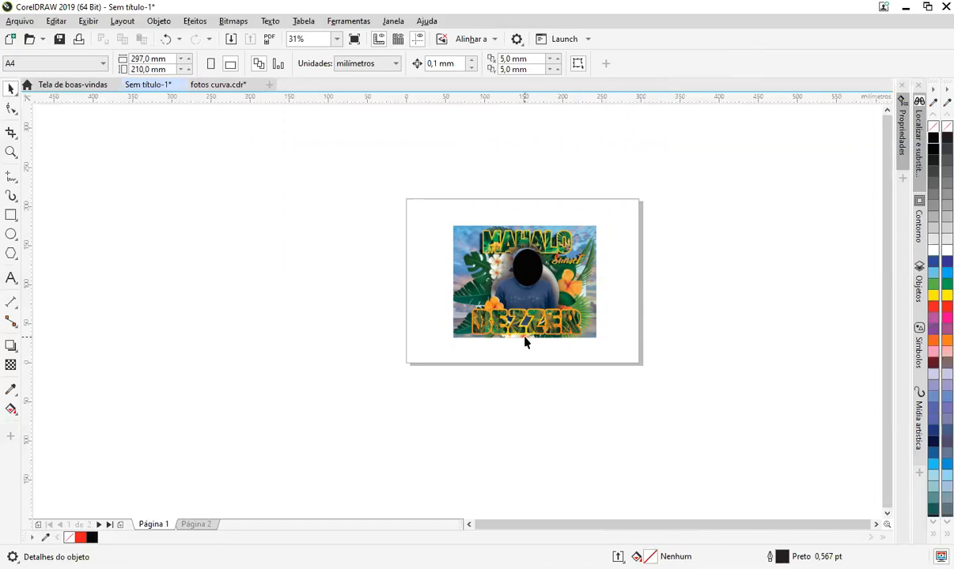
drag(616, 205, 443, 367)
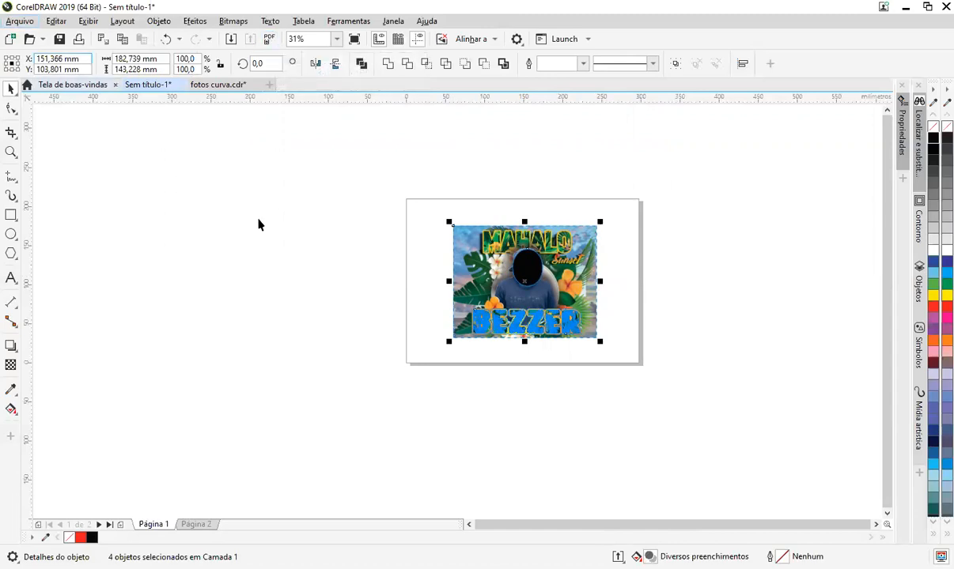
click(641, 269)
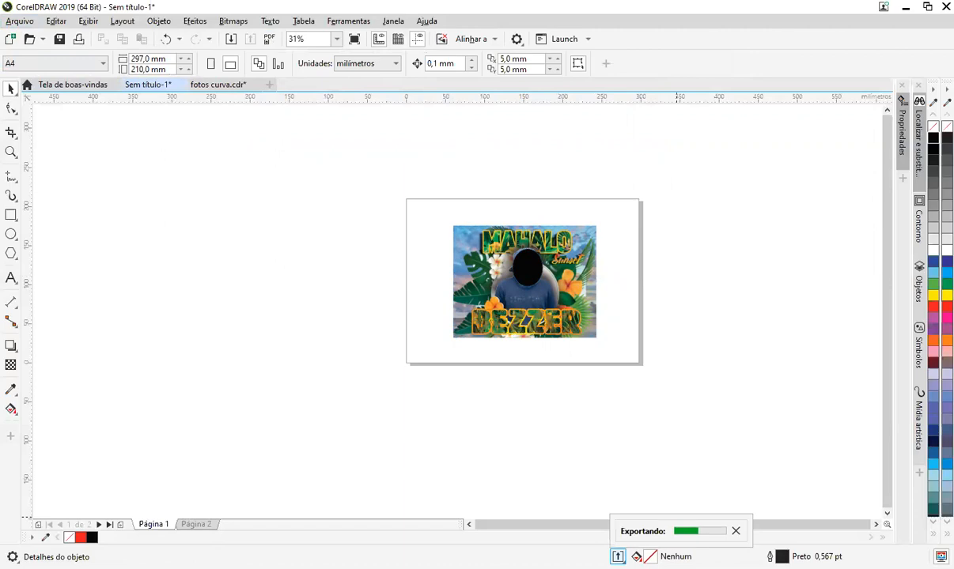
click(737, 533)
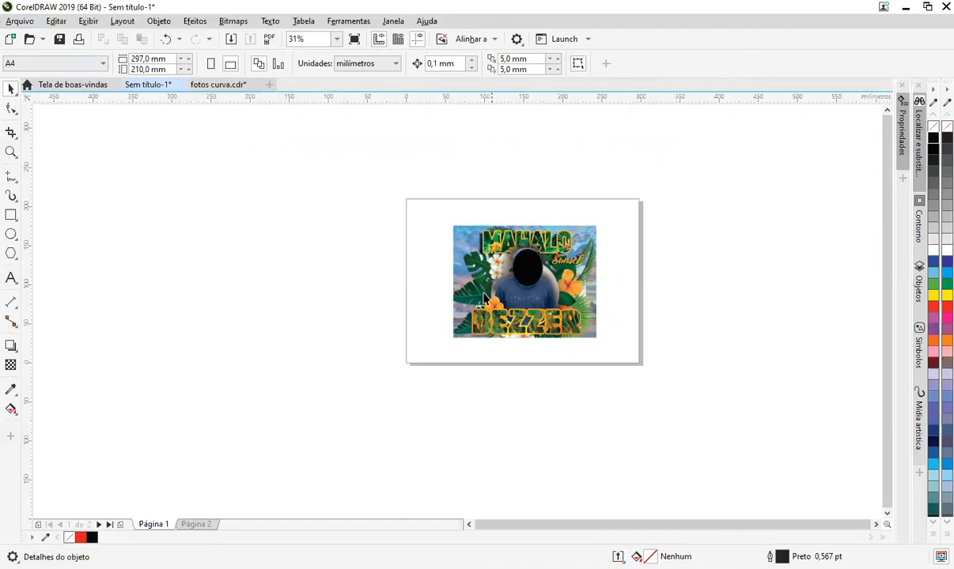
click(475, 252)
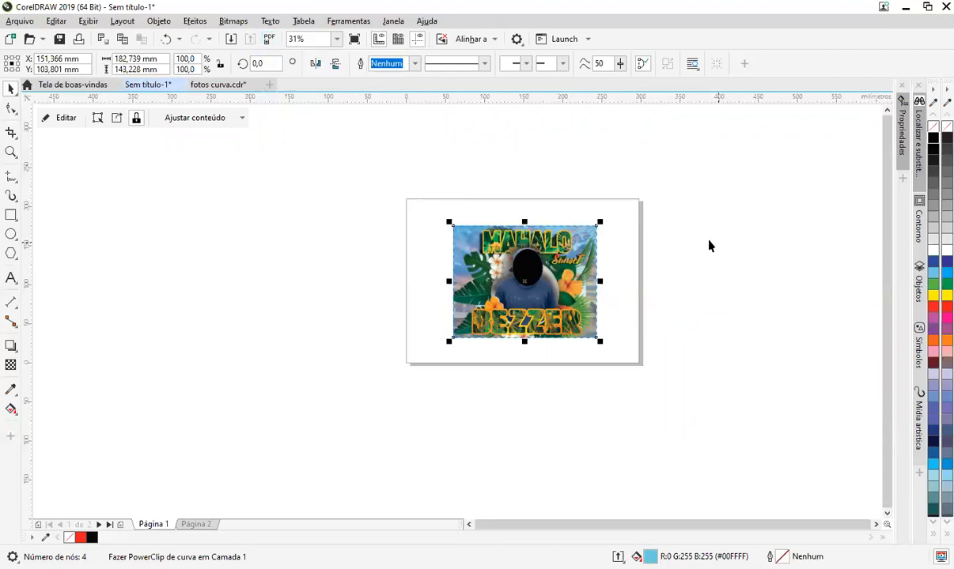
Select the poster image and apply a command from its context menu
click(606, 336)
click(550, 298)
right_click(535, 294)
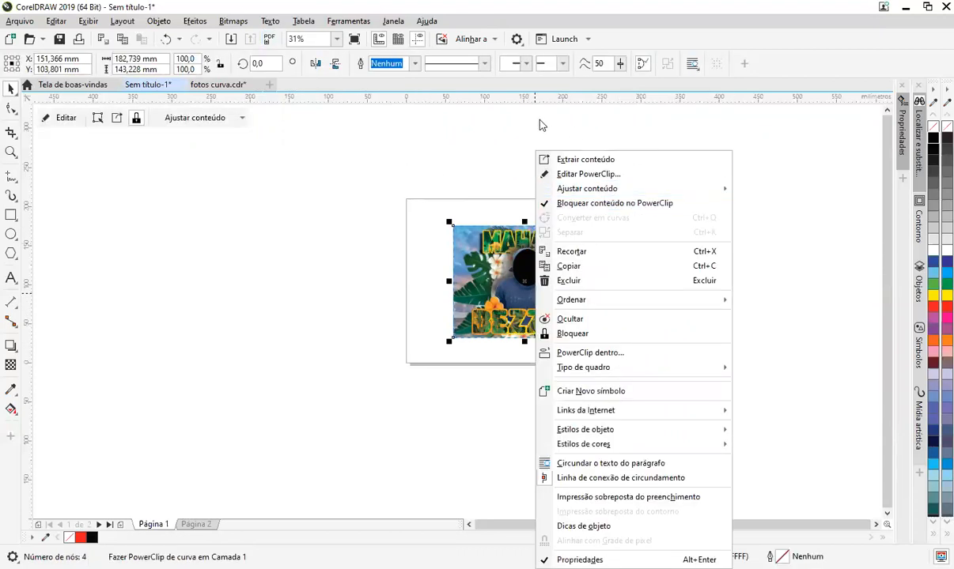
click(114, 116)
Drag both BEZZER lettering objects off the page to the left and zoom in on them
click(526, 326)
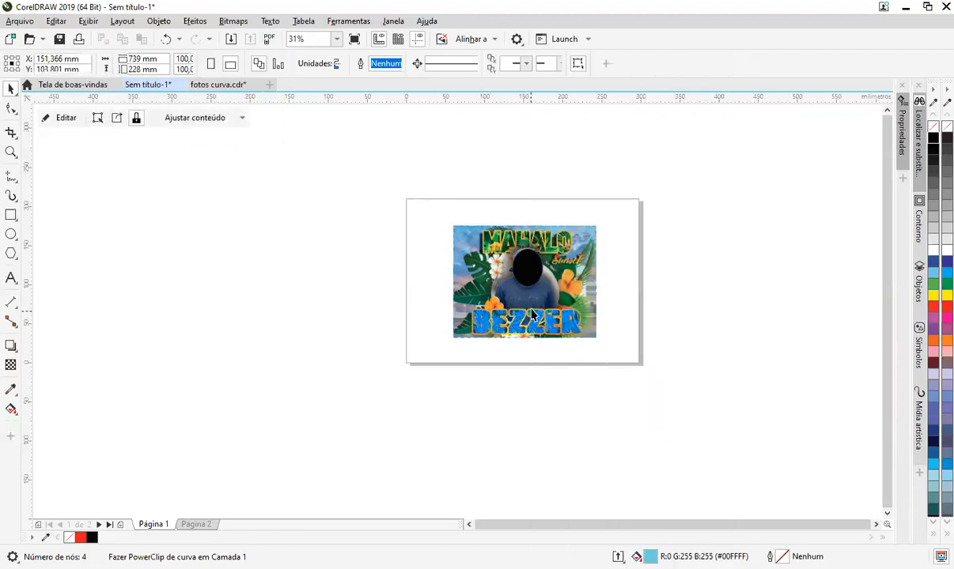
click(323, 309)
click(554, 323)
drag(639, 298, 400, 375)
drag(544, 325, 351, 299)
click(389, 399)
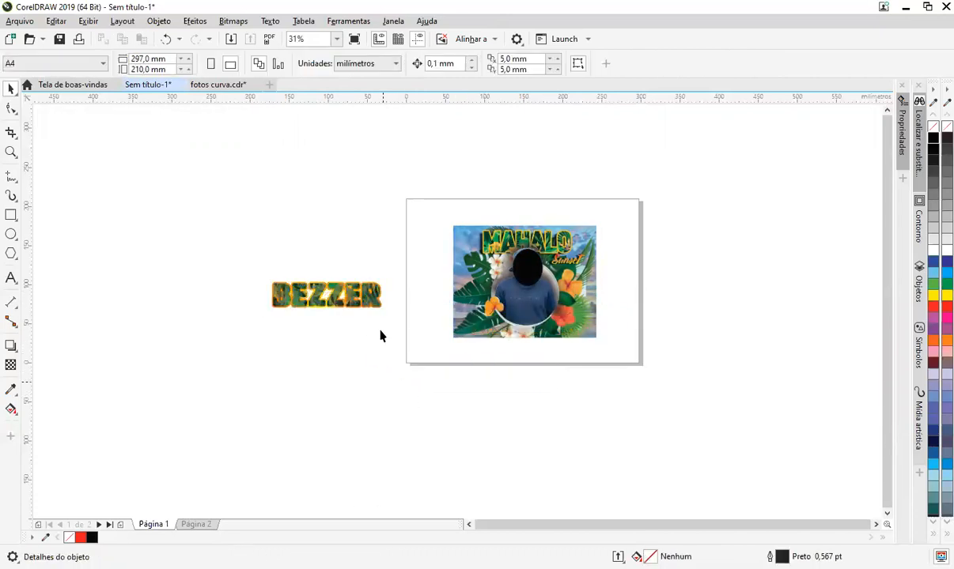
scroll(340, 294, up, 3)
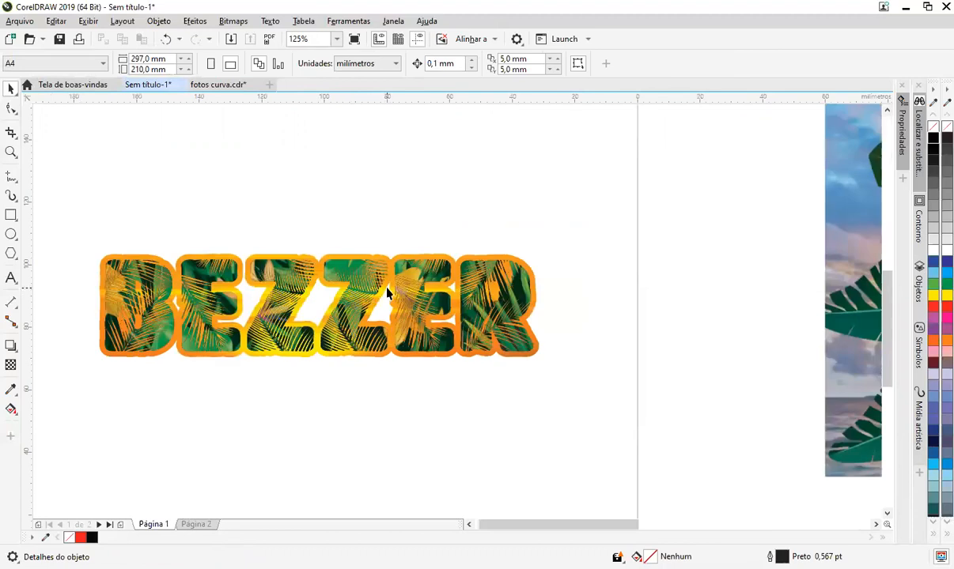
click(364, 271)
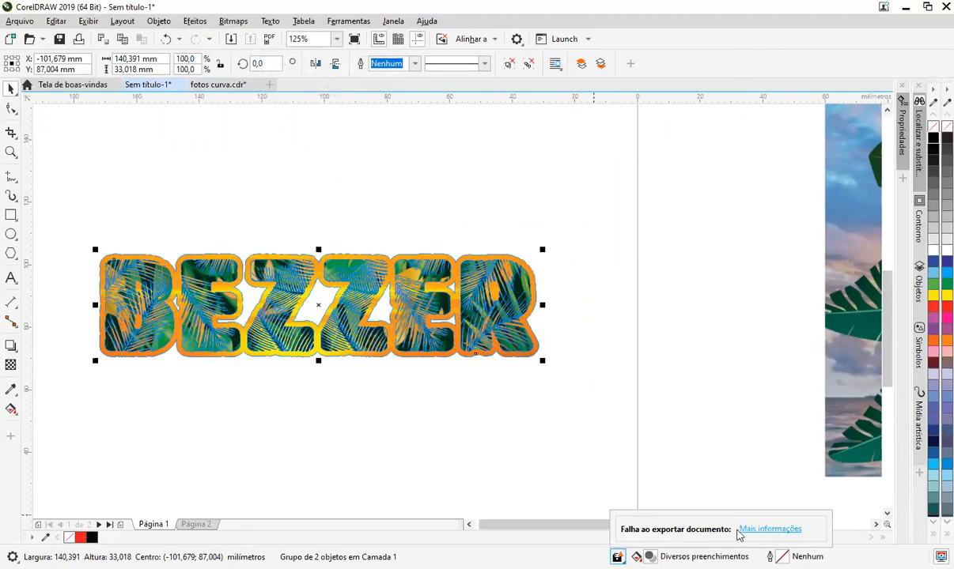
click(606, 480)
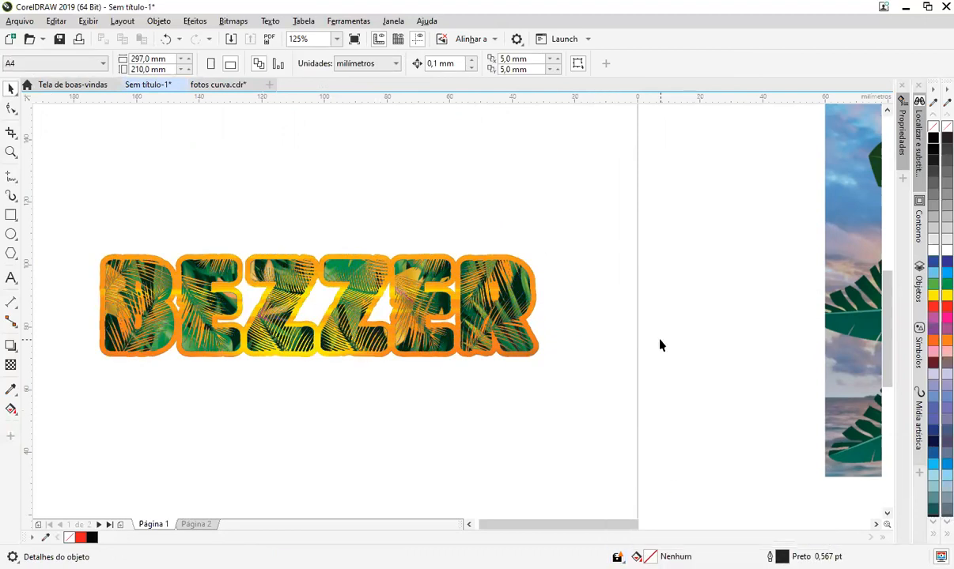
Select the BEZZER group and dismiss the failed-export error message
click(465, 308)
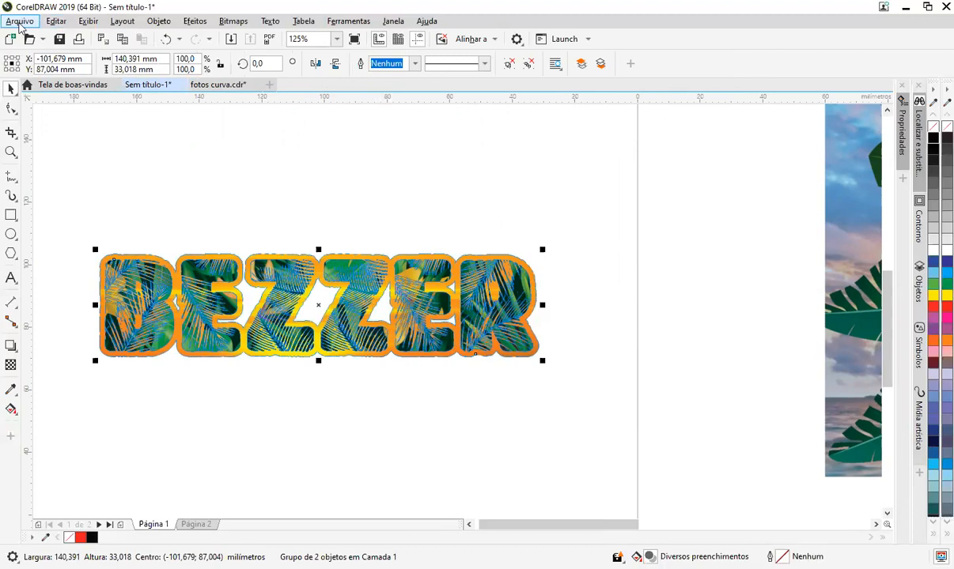
click(20, 21)
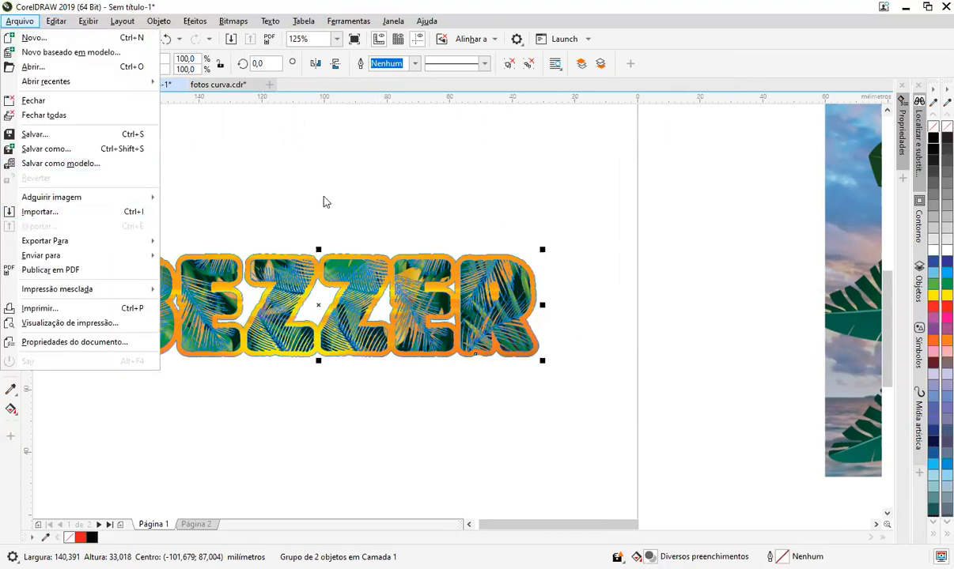
click(26, 226)
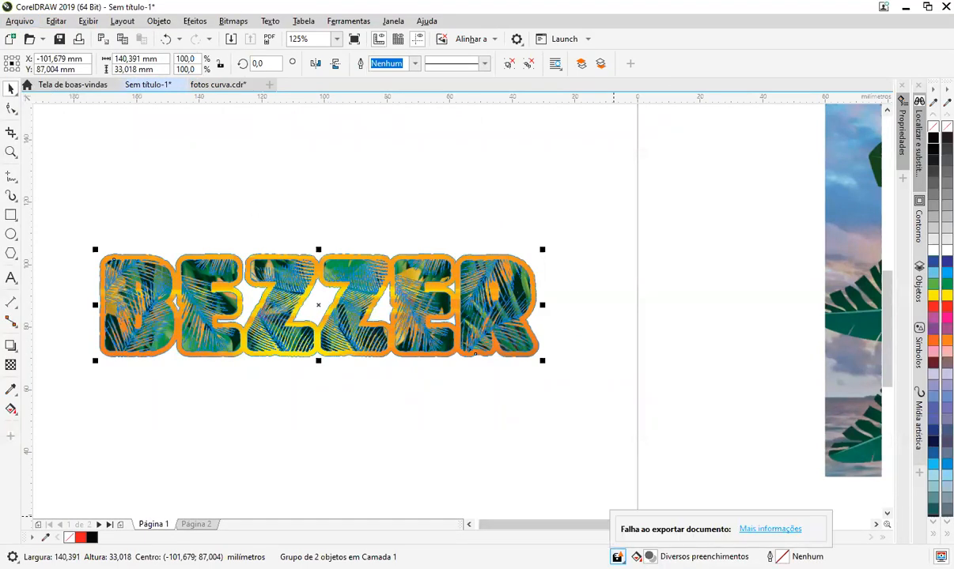
click(758, 530)
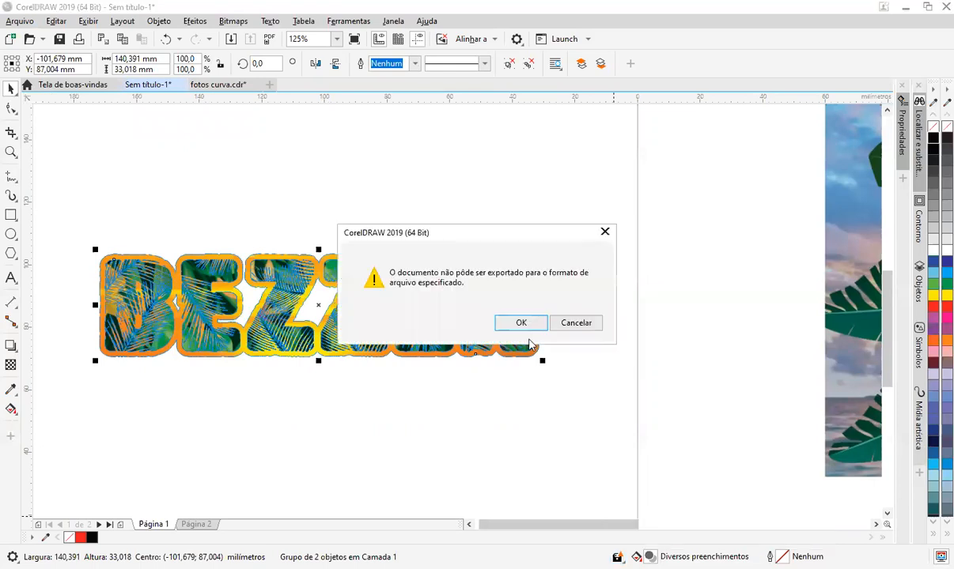
key(Return)
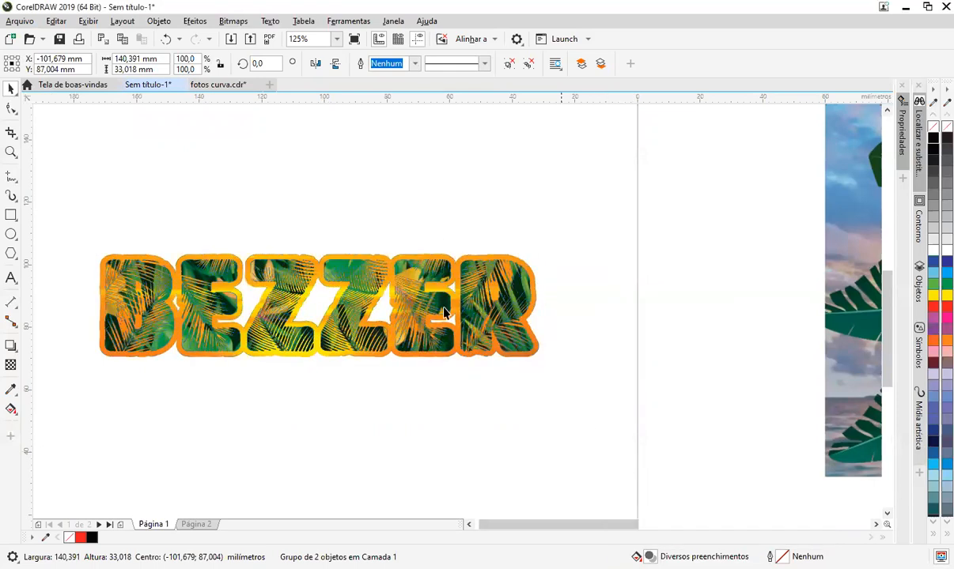
Export the BEZZER selection as a PNG named Sem título-1 on the desktop
click(249, 39)
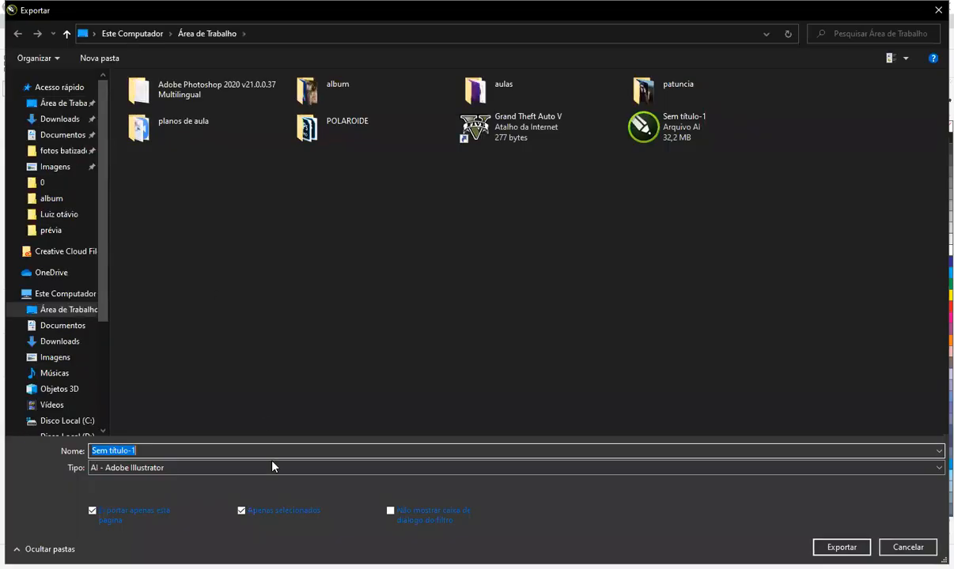
click(270, 466)
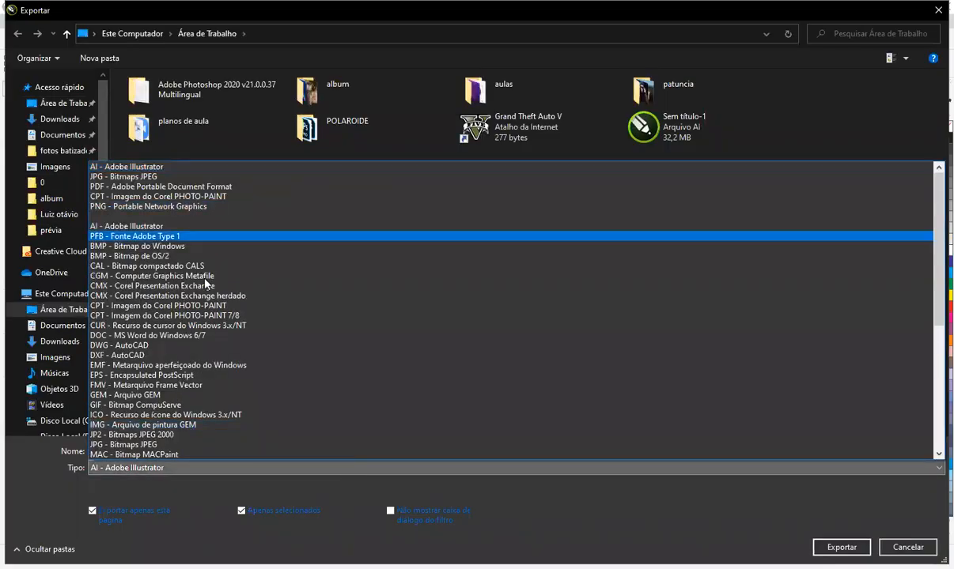
click(143, 206)
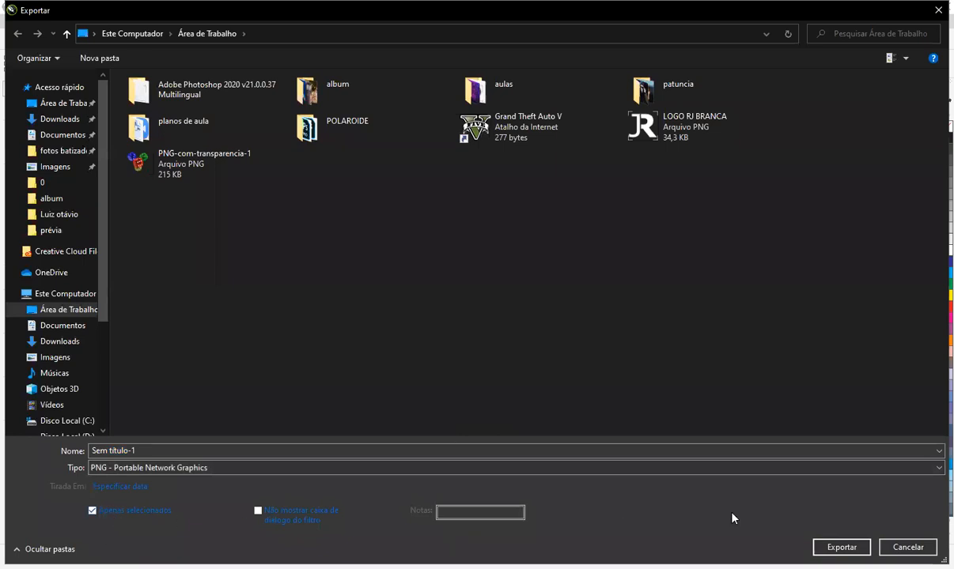
click(842, 547)
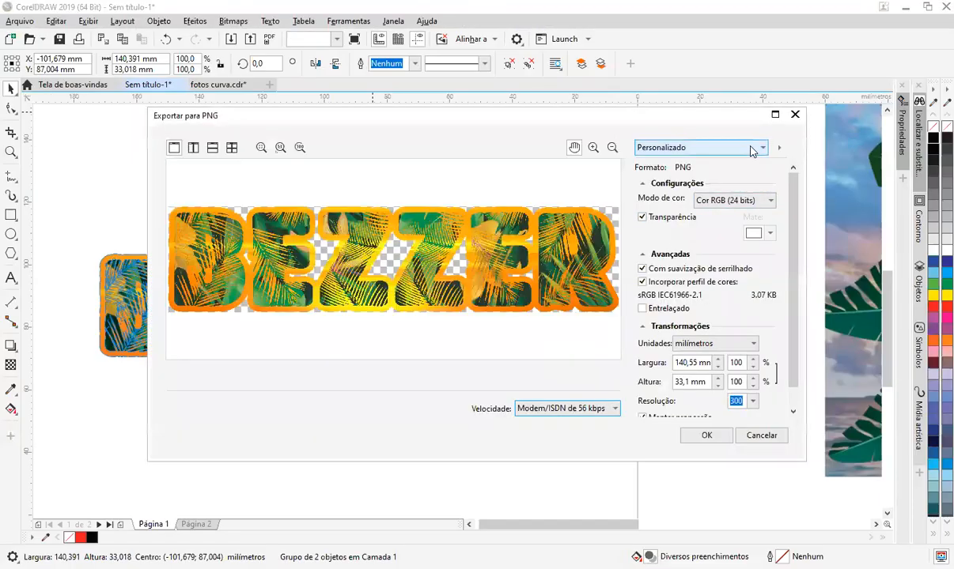
click(750, 150)
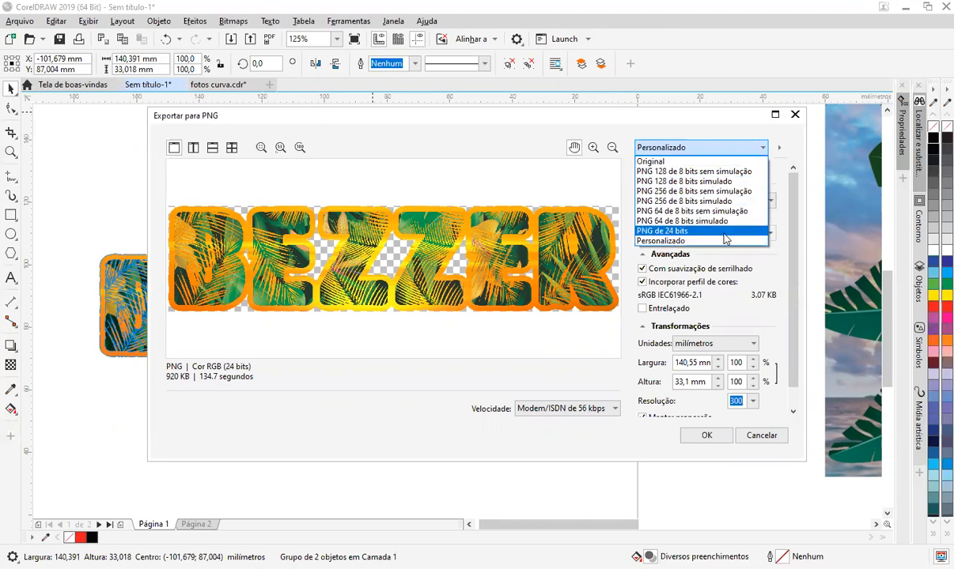
click(658, 163)
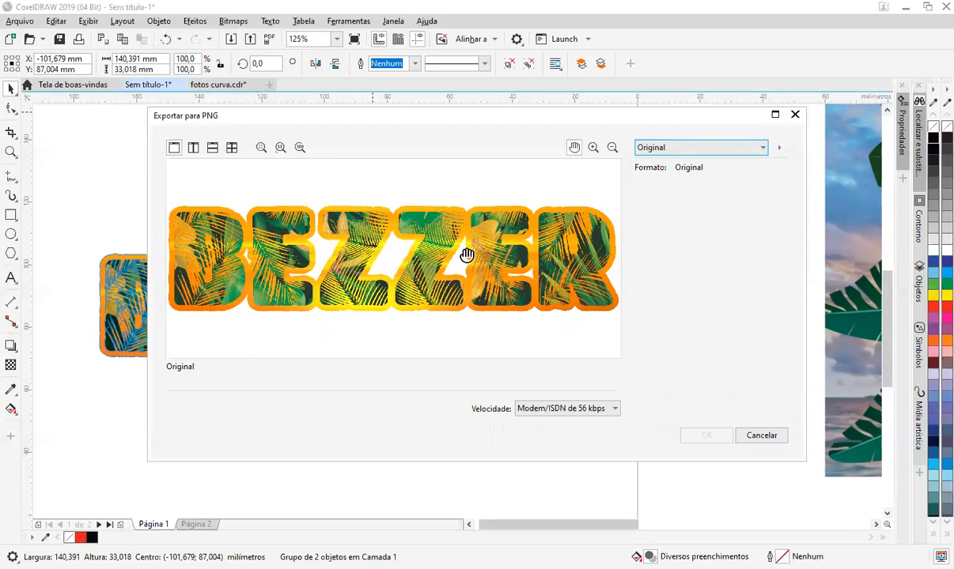
click(726, 149)
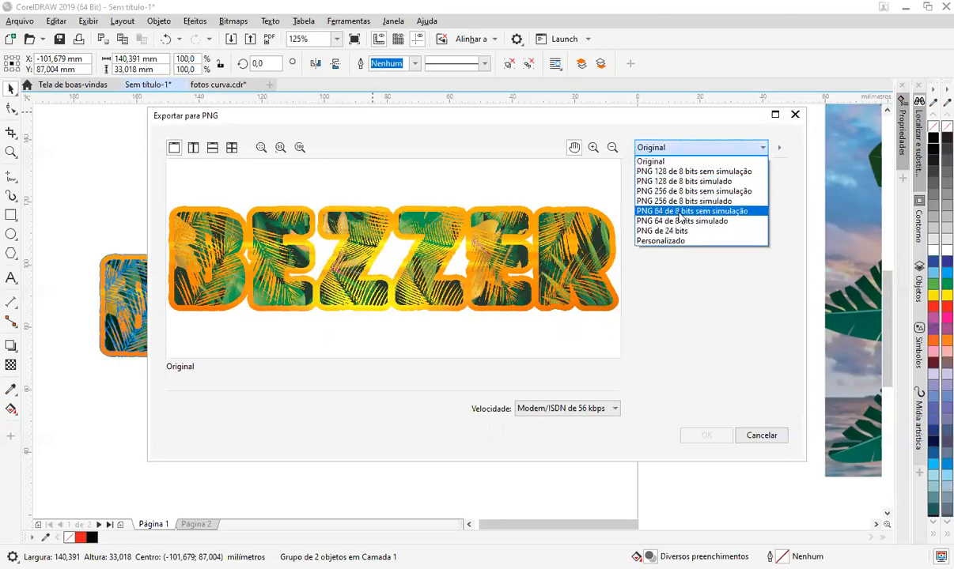
click(663, 231)
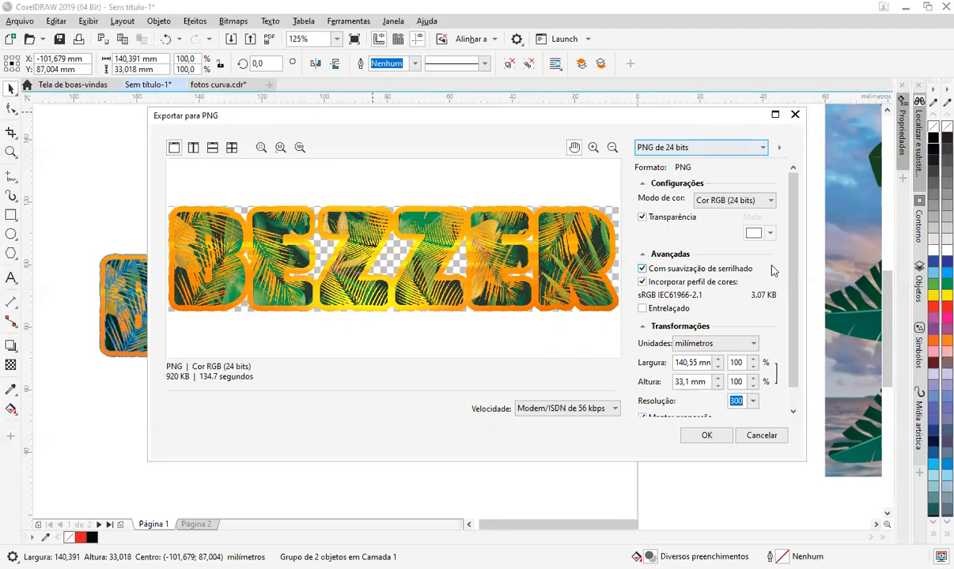
click(770, 206)
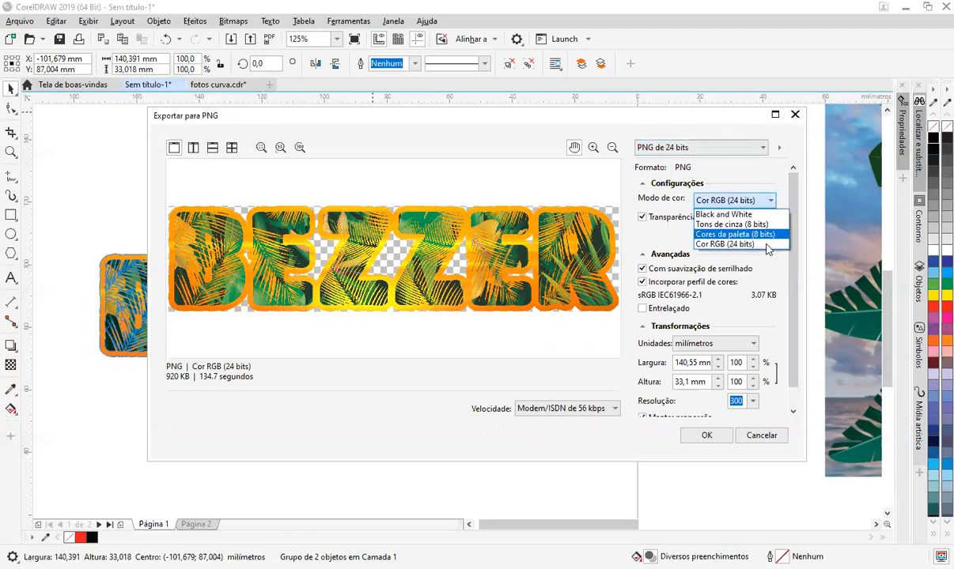
click(731, 242)
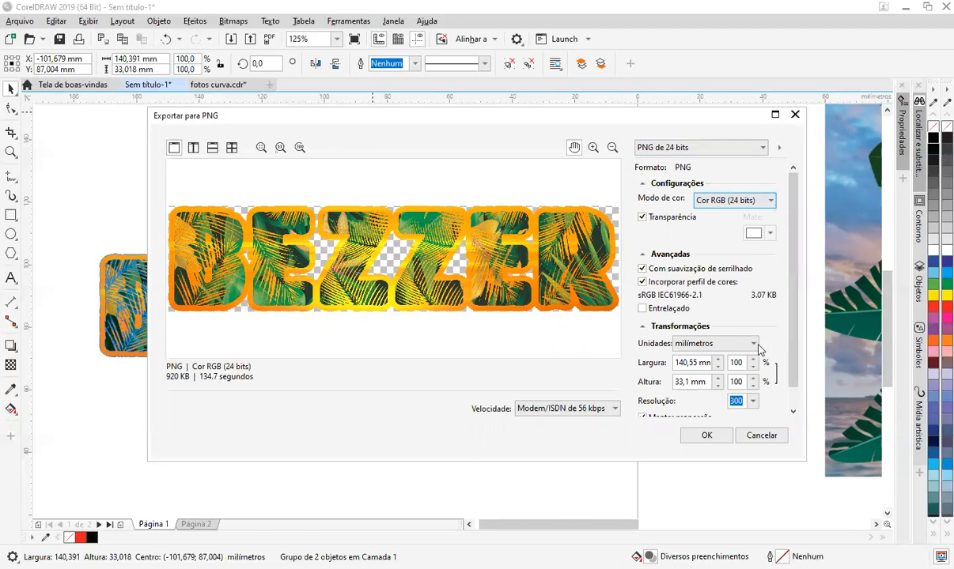
scroll(792, 401, down, 1)
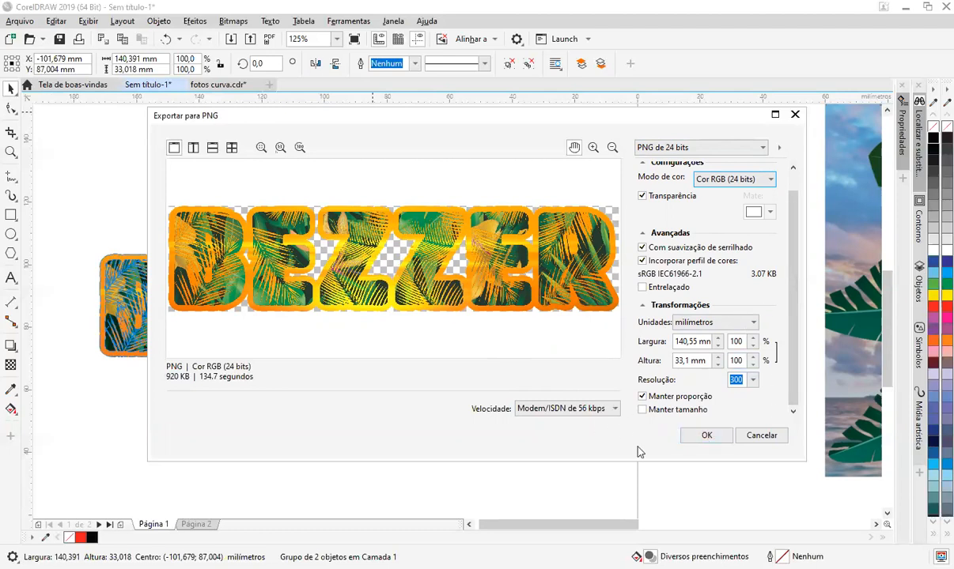
click(756, 439)
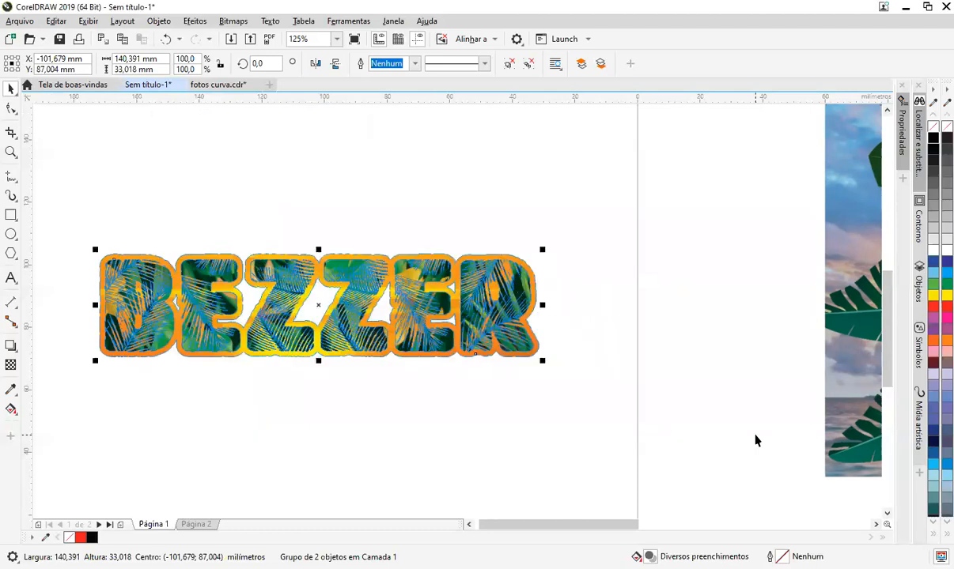
Marquee-select BEZZER and export it with Ctrl+E as PDF - Adobe Portable Document Format
click(621, 278)
drag(585, 210, 59, 422)
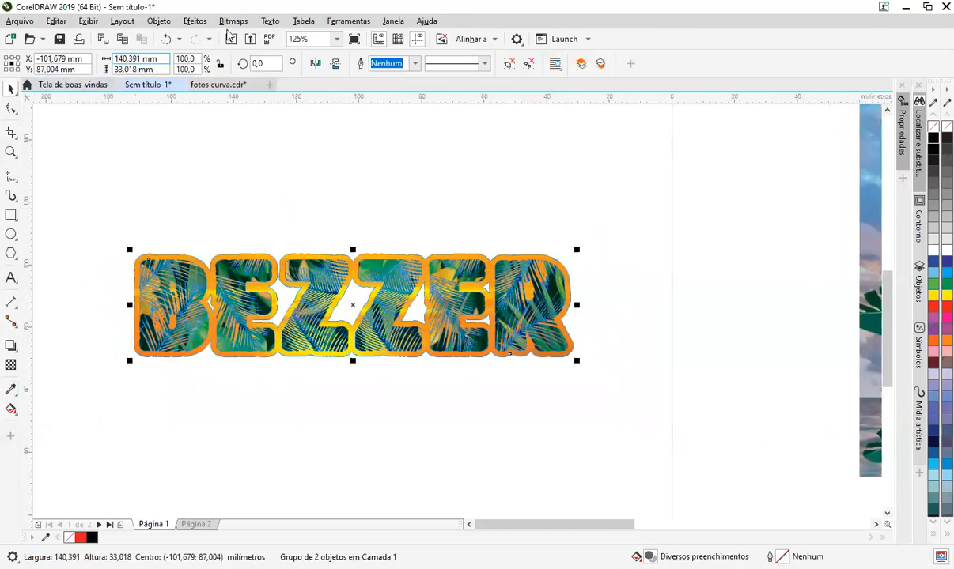
key(ctrl+e)
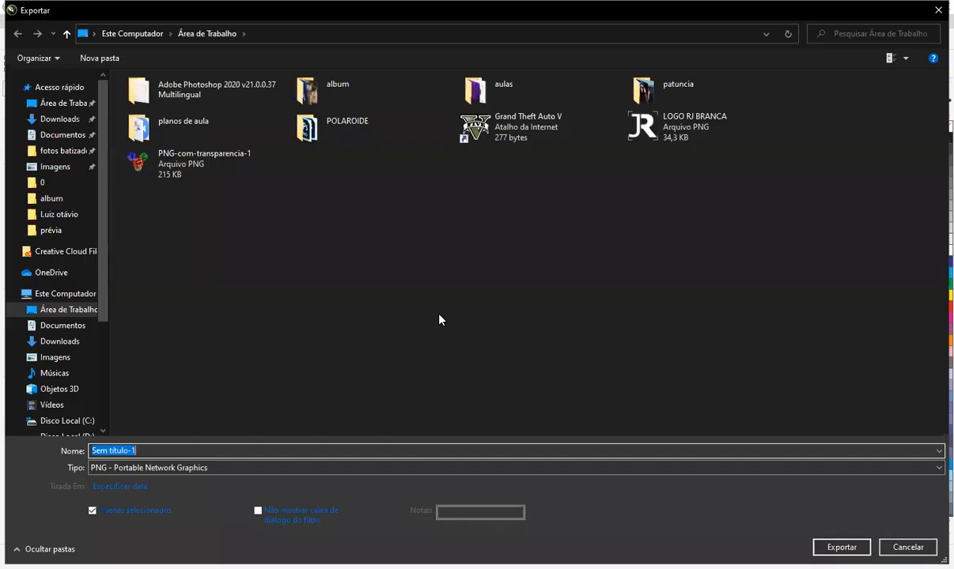
click(234, 468)
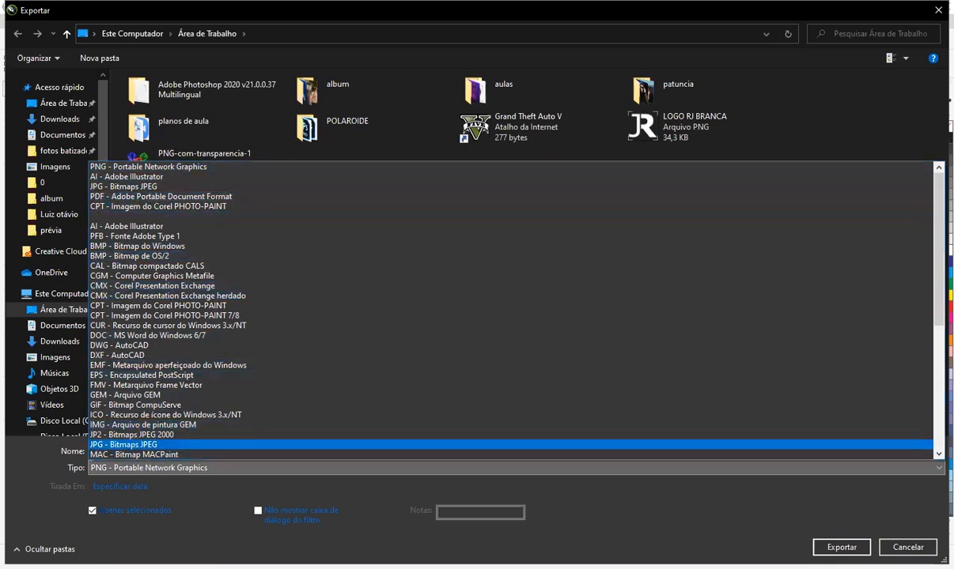
click(142, 196)
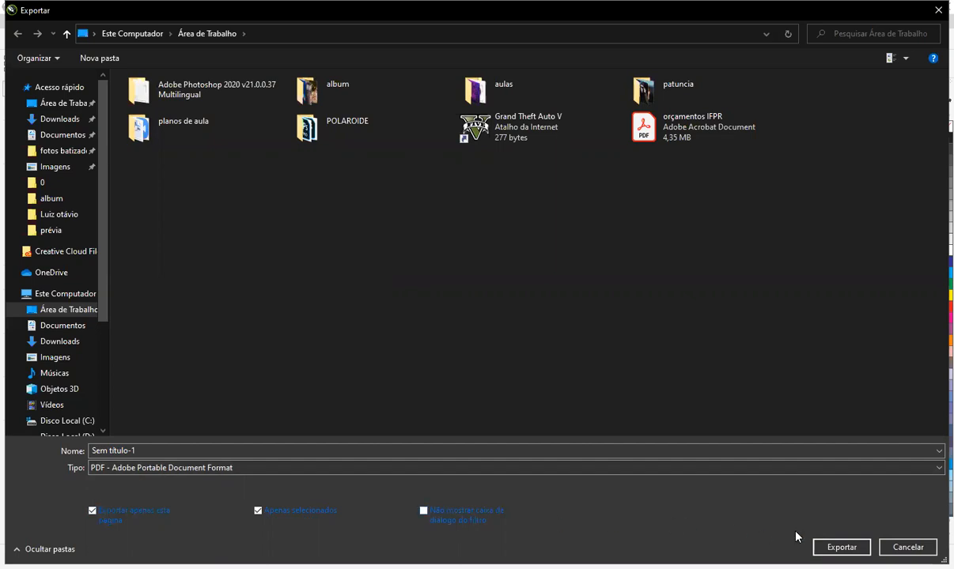
click(842, 548)
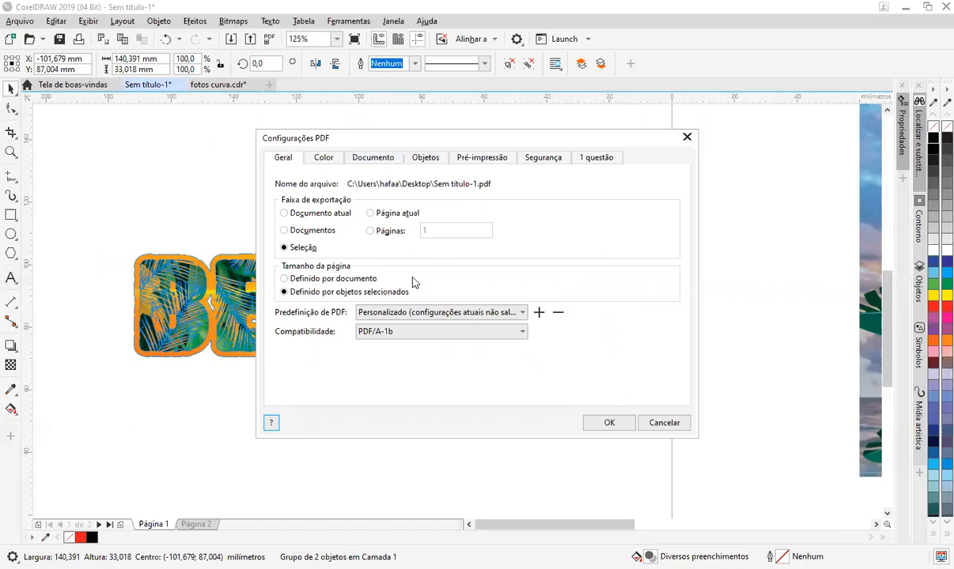
Choose PDF/X-1a:2001 as the Compatibilidade setting in the PDF settings window
drag(509, 144, 476, 122)
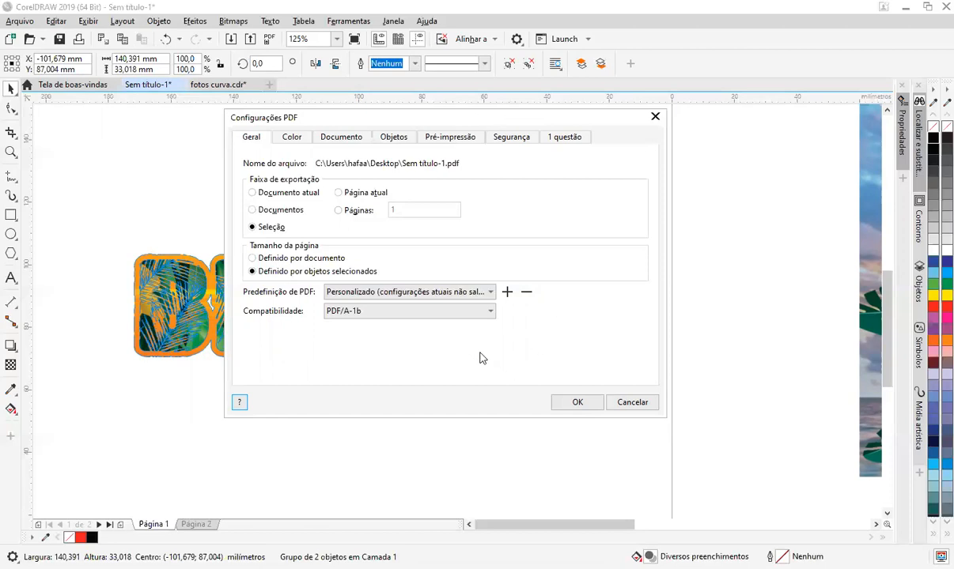
click(482, 313)
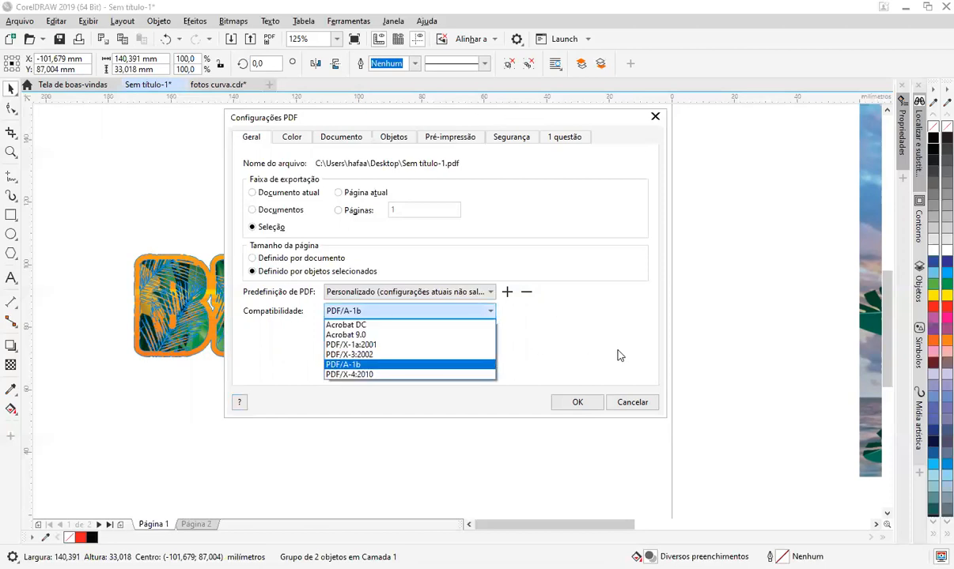
click(387, 346)
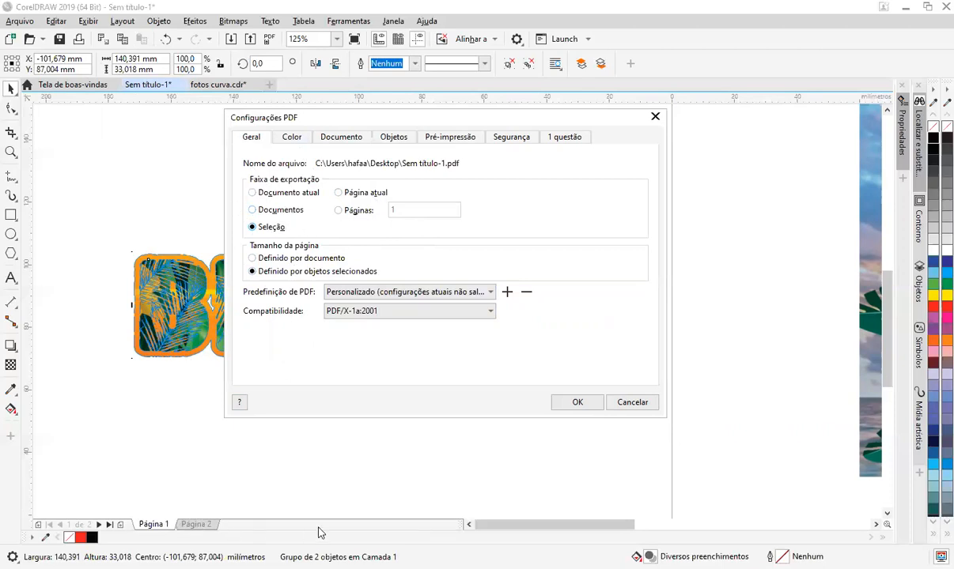
Keep CMYK output colour and review the Documento, Objetos, Pré-impressão and Segurança tabs
click(293, 139)
click(402, 203)
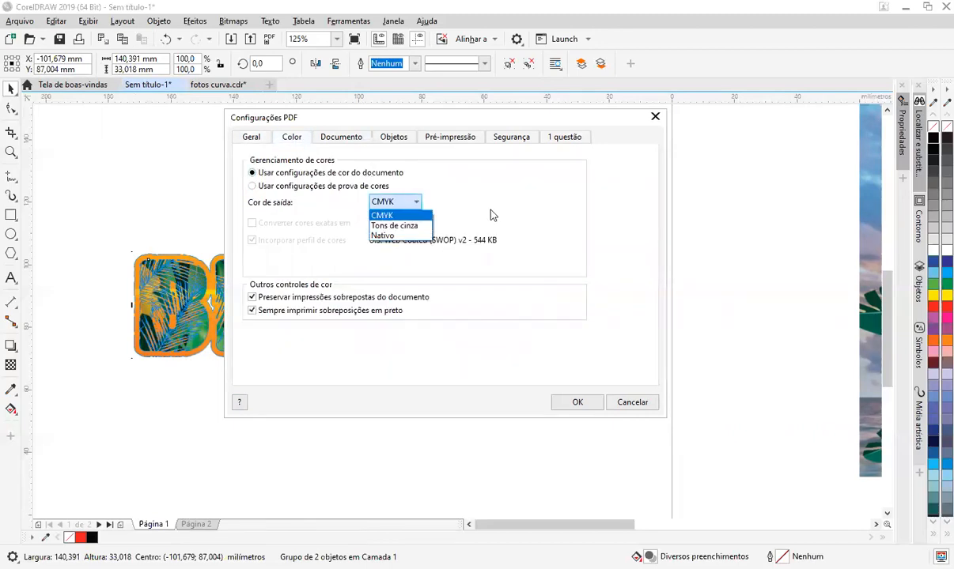
click(555, 212)
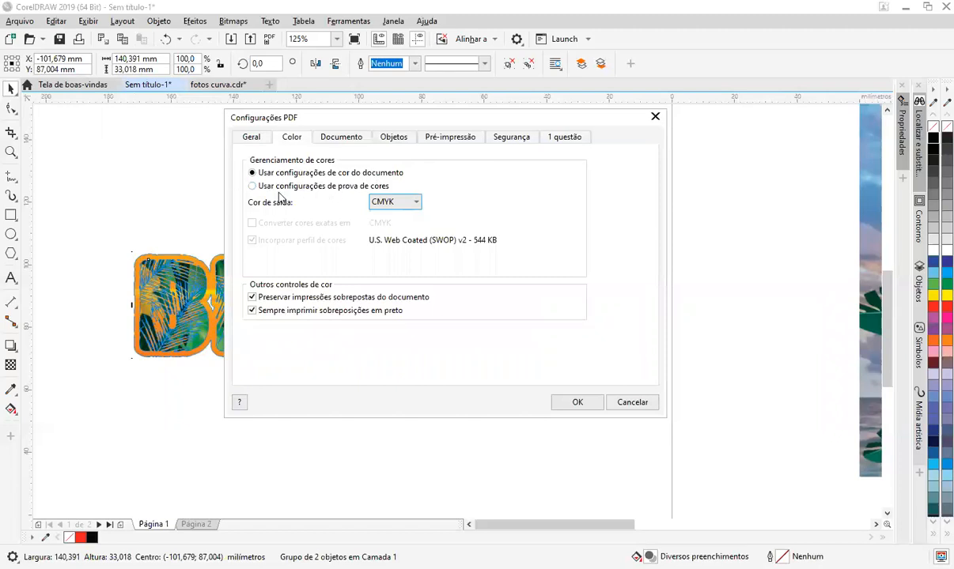
click(342, 139)
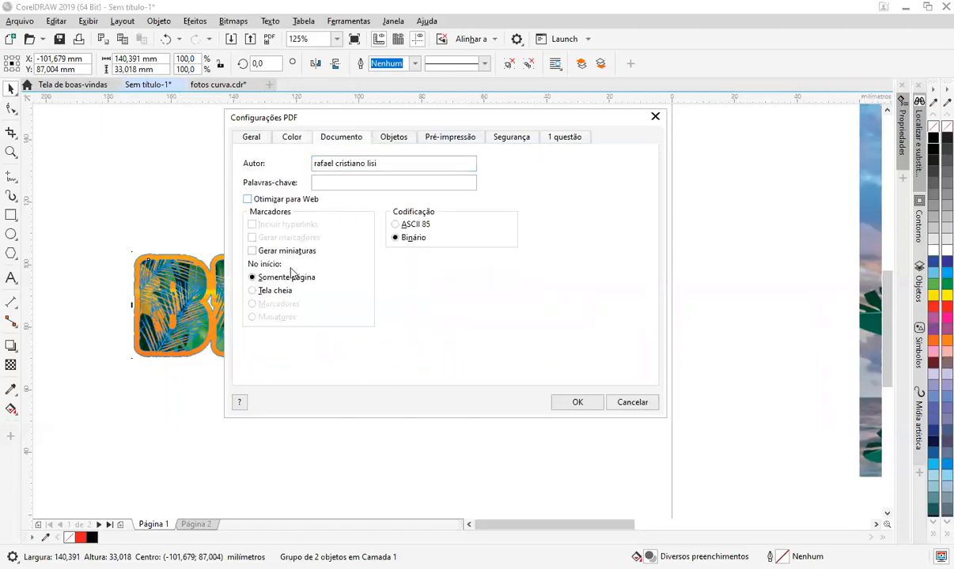
click(393, 138)
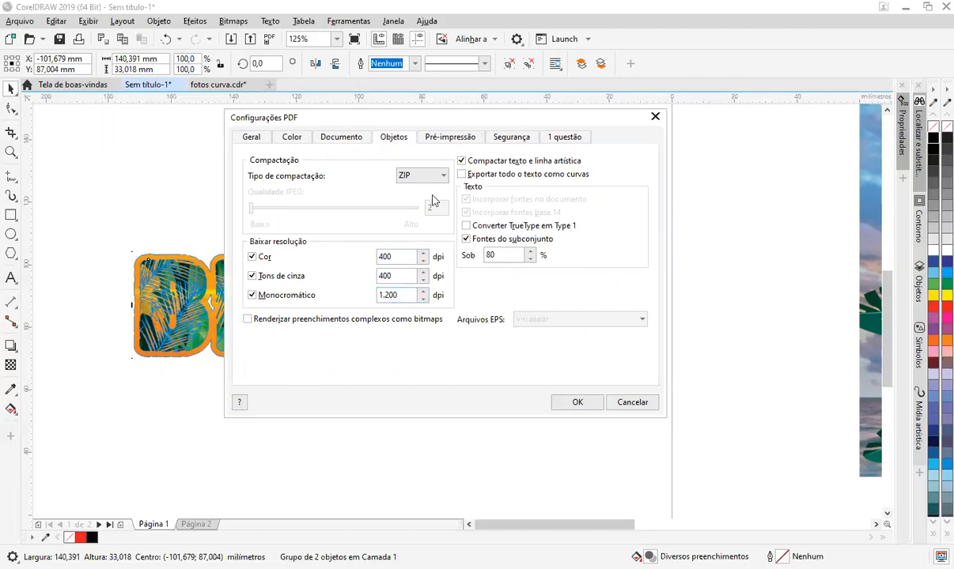
click(447, 137)
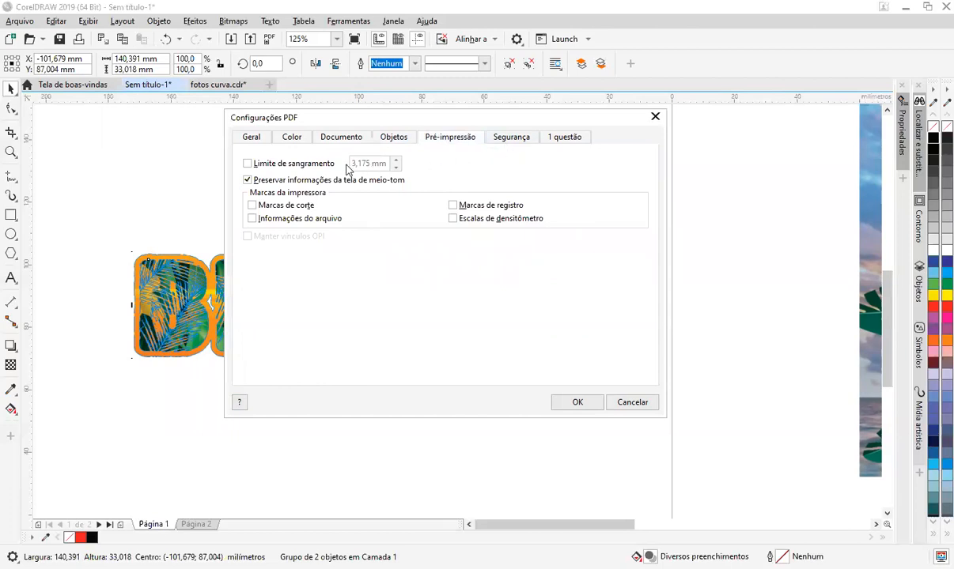
click(500, 133)
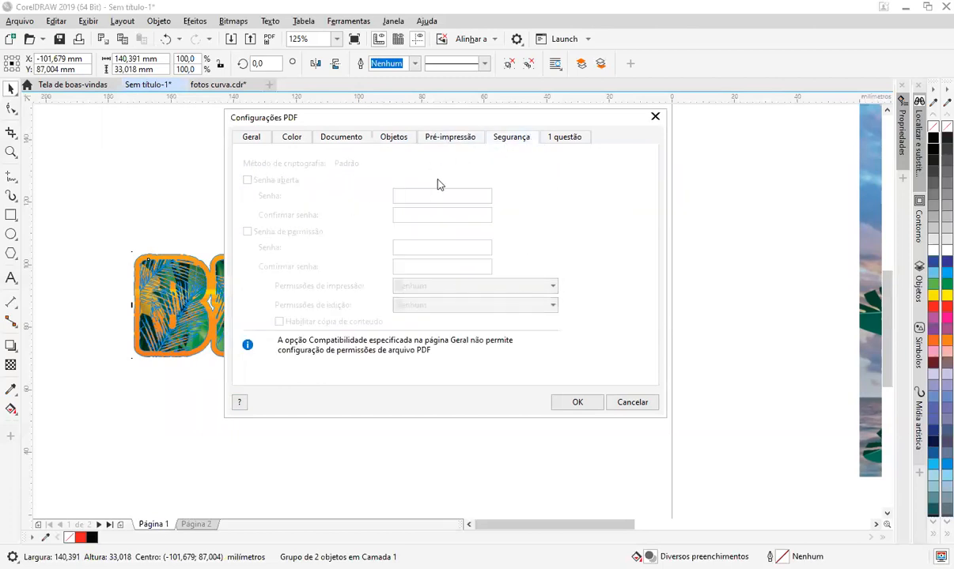
Read the off-page objects preflight warning, then return to the Geral tab
click(571, 139)
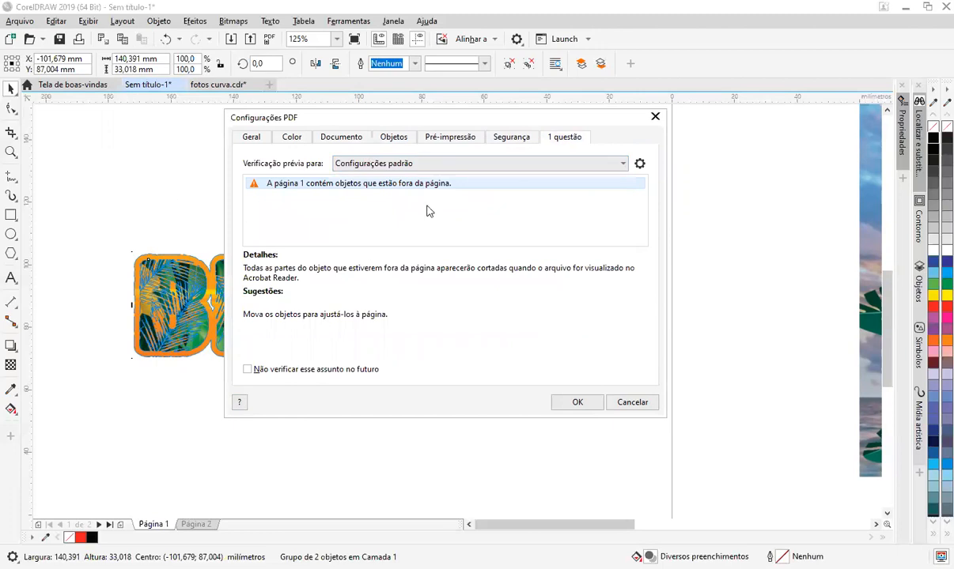
click(350, 185)
click(341, 187)
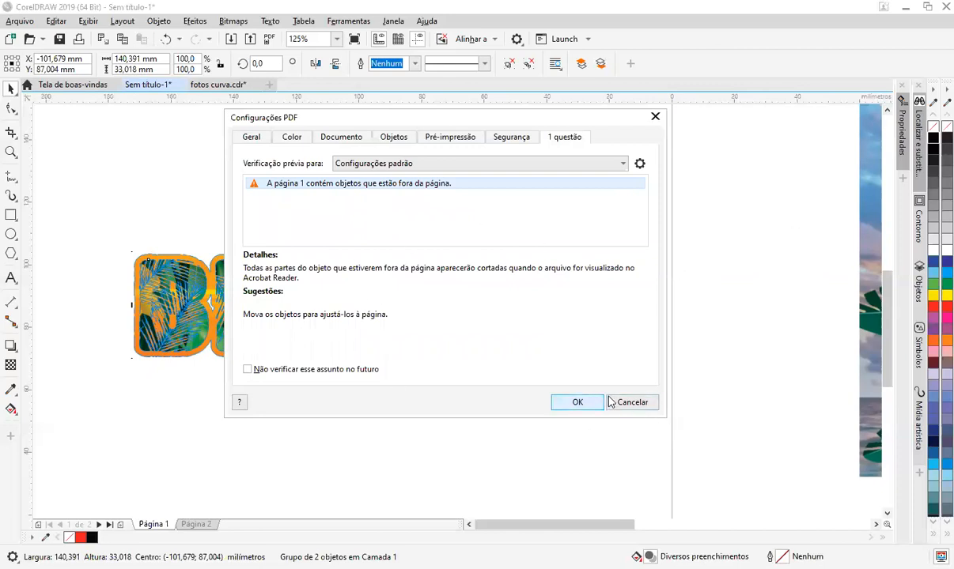
click(252, 138)
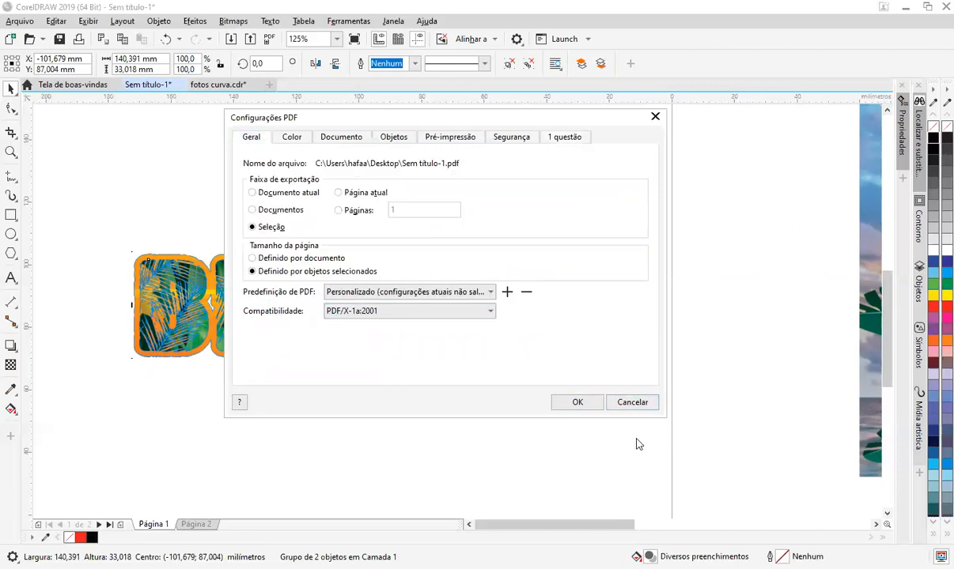
Export the BEZZER artwork to PDF, then delete the artwork and second-page image
key(Return)
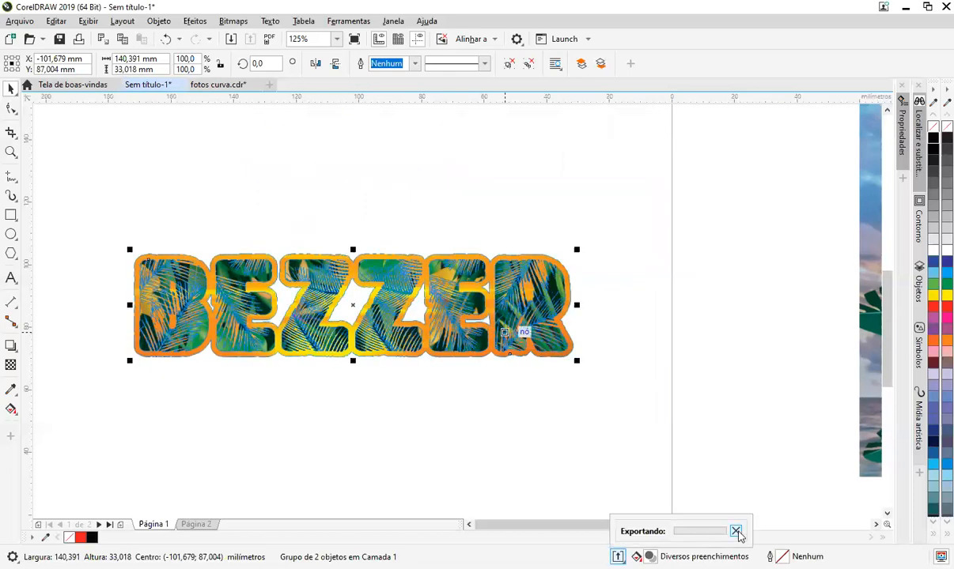
click(737, 532)
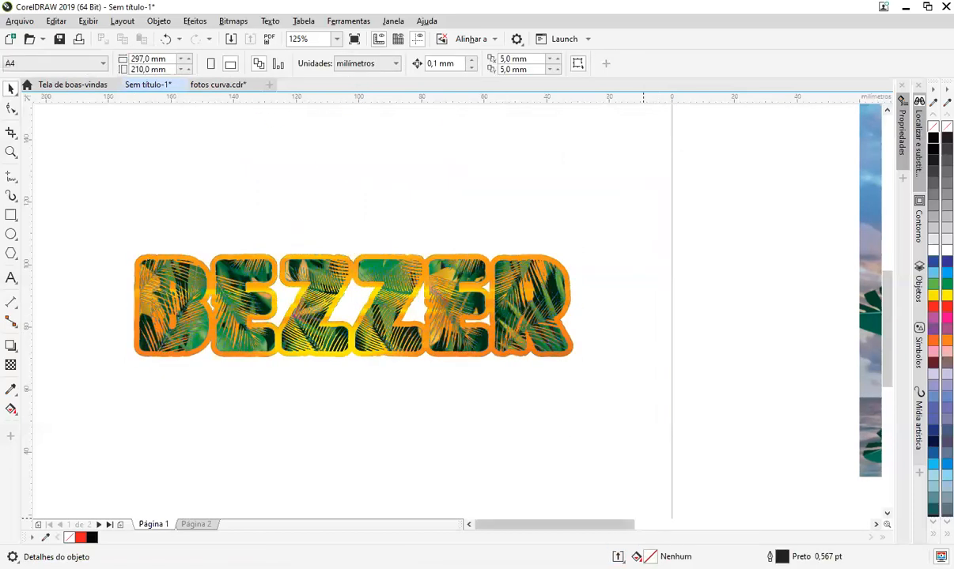
scroll(624, 399, down, 2)
scroll(625, 399, down, 1)
drag(745, 315, 554, 458)
key(Delete)
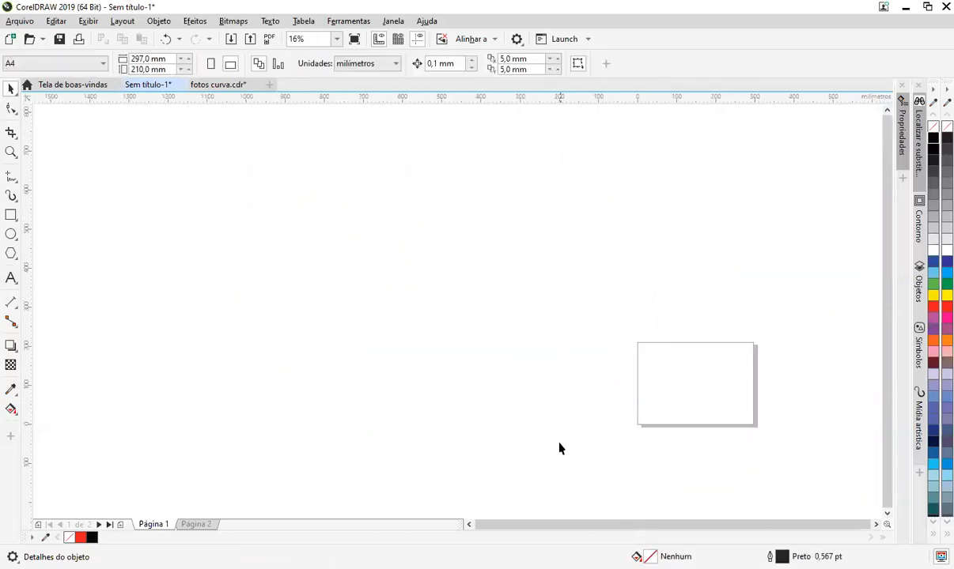
Close the untitled and fotos curva.cdr documents without saving, and start a new document
click(179, 85)
click(475, 329)
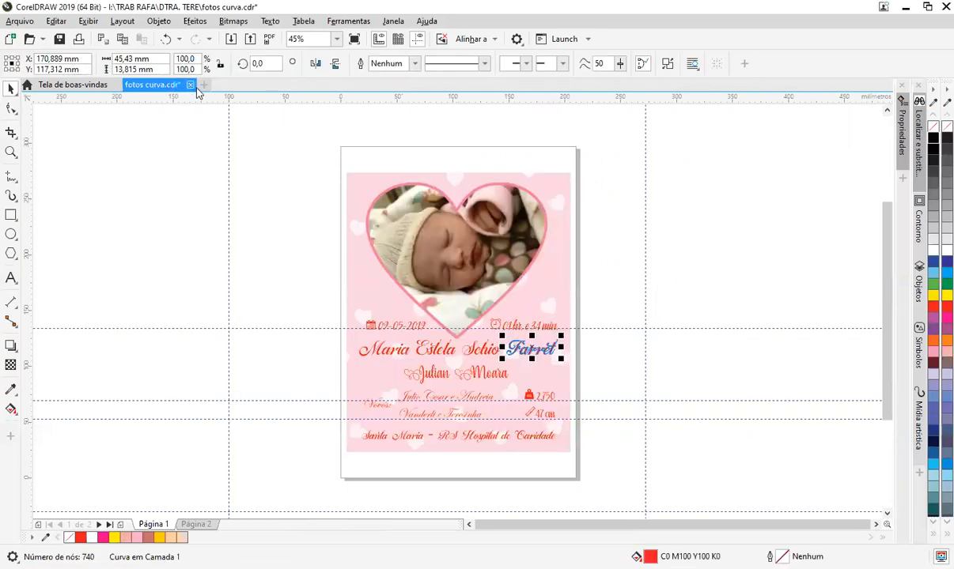
click(190, 84)
key(Return)
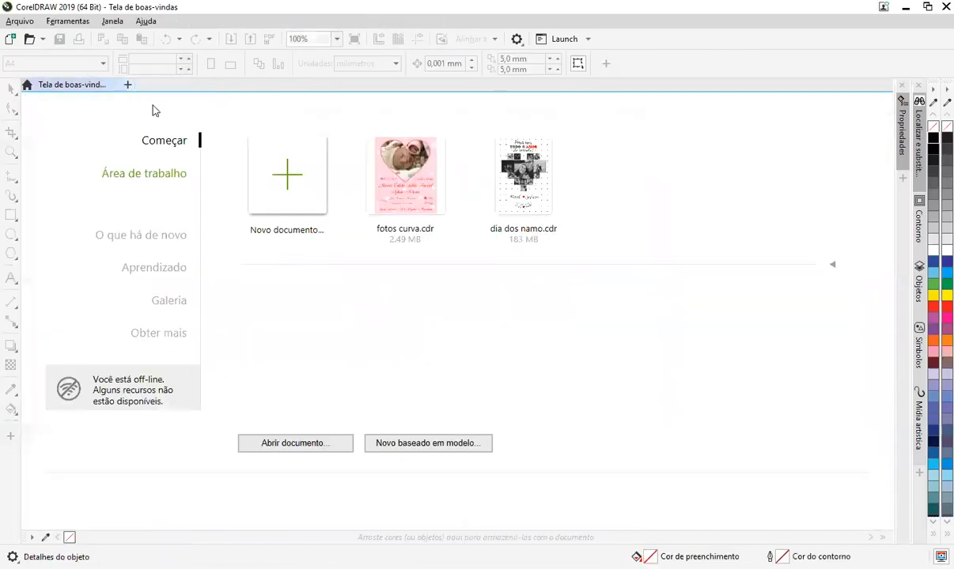
key(ctrl+n)
Create the new blank A4 landscape document
click(551, 415)
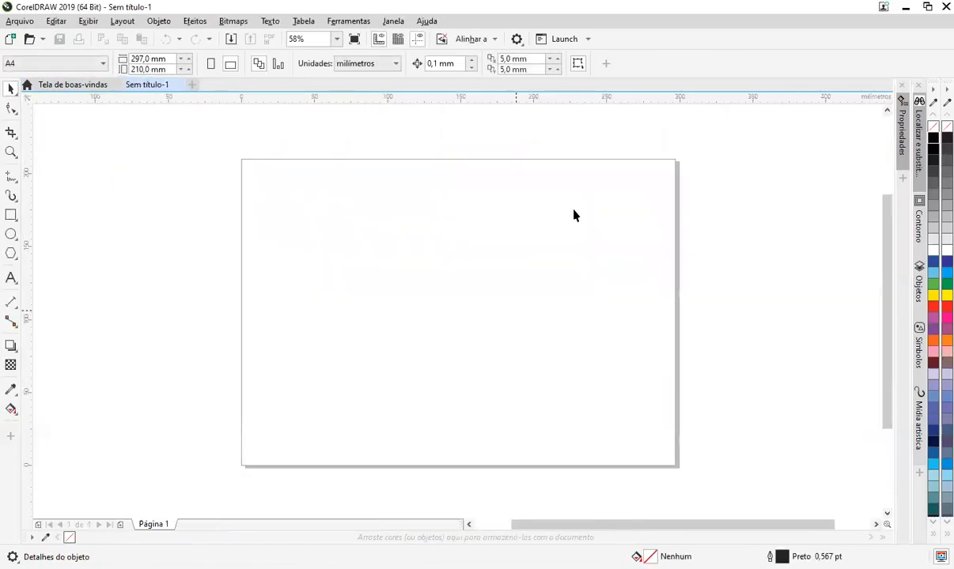
right_click(449, 301)
click(468, 170)
Draw a 221 × 121 mm rectangle across the page centre and open its outline pen settings
click(11, 215)
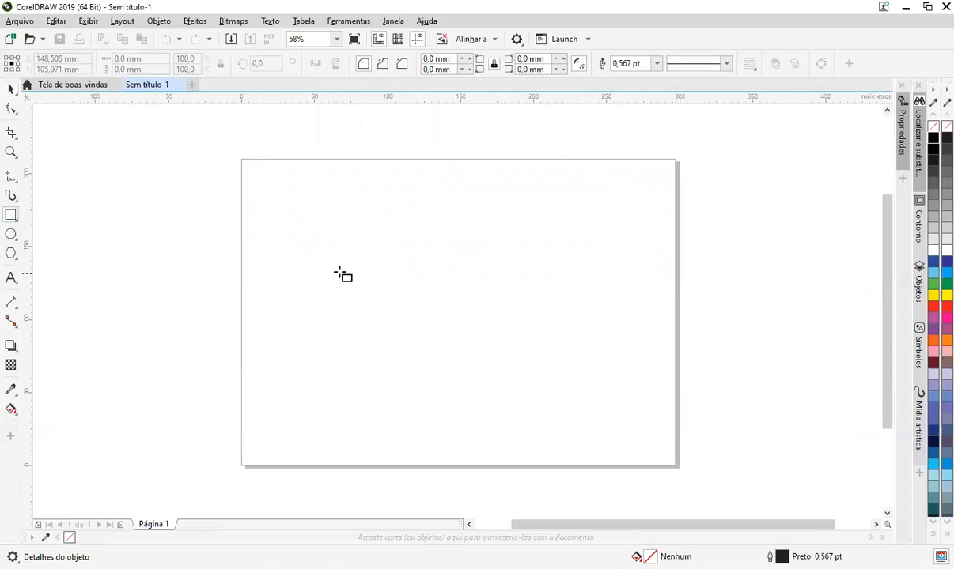
key(space)
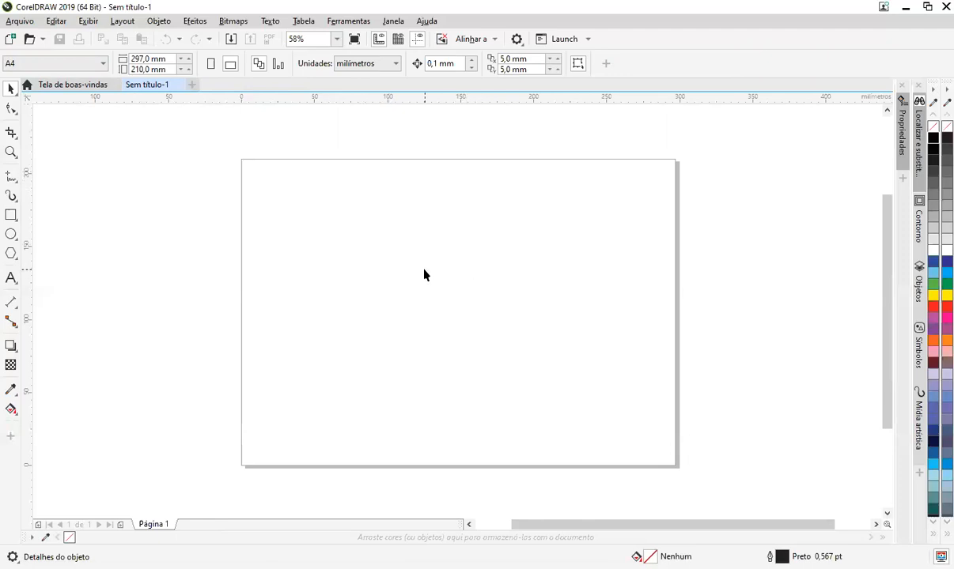
click(11, 215)
mouse_move(294, 223)
mouse_down()
mouse_move(602, 375)
mouse_move(617, 399)
mouse_up()
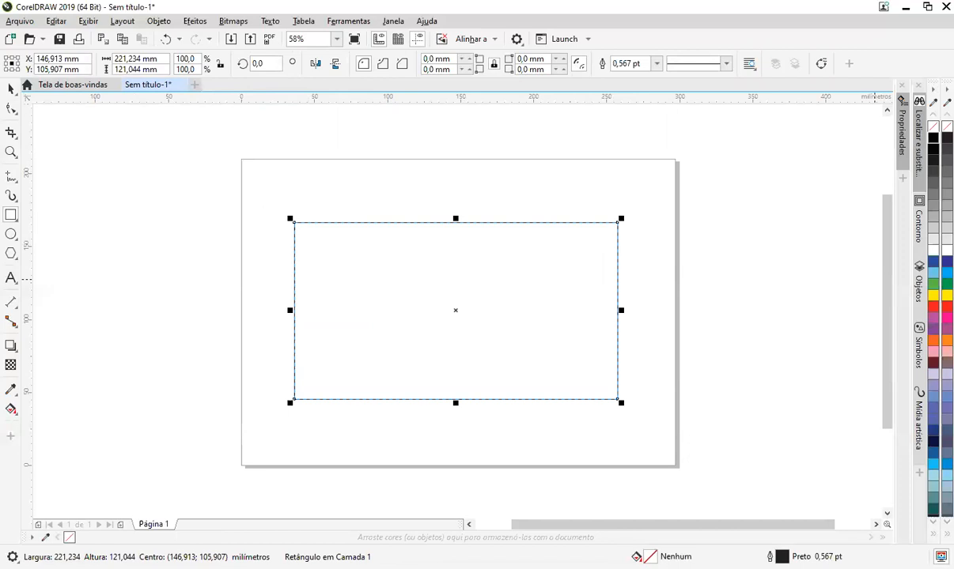
key(F12)
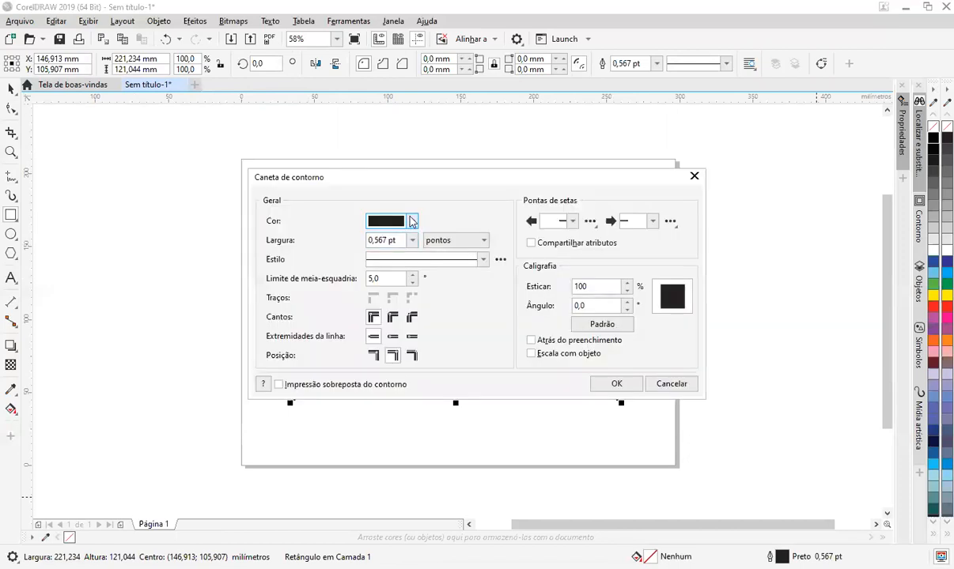
Give the rectangle a 24 pt black outline, then drop the yellow car photo onto the frame
click(412, 221)
click(408, 203)
click(412, 240)
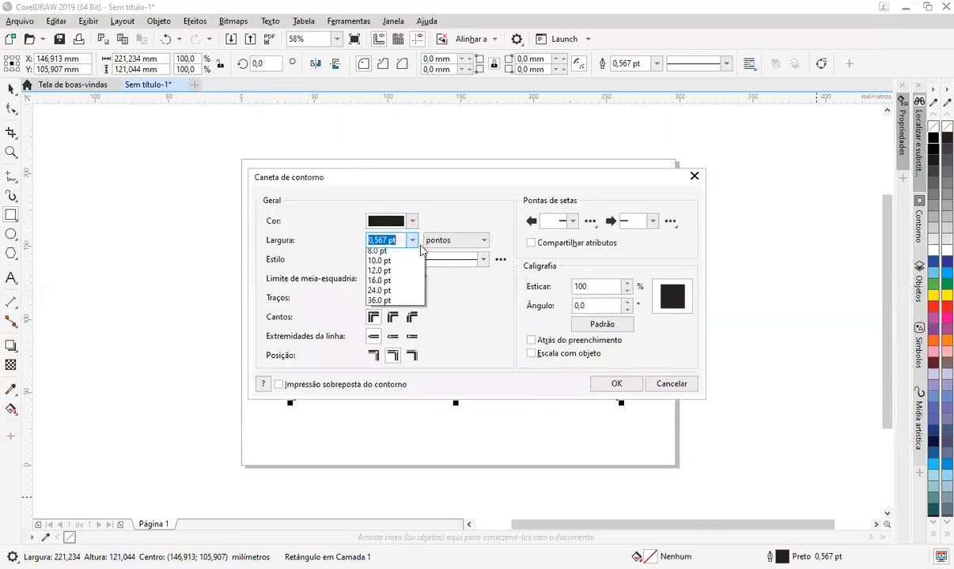
click(399, 382)
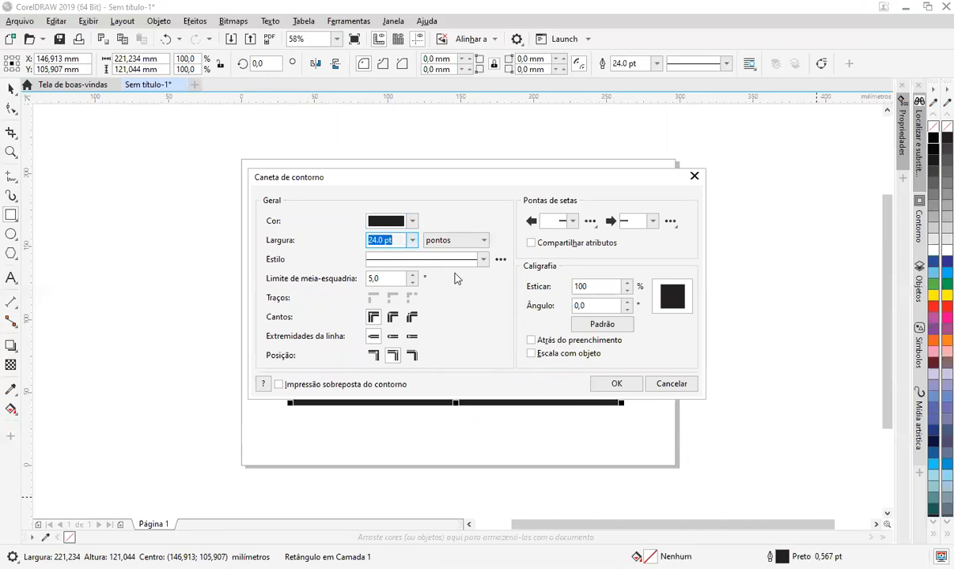
drag(455, 183, 615, 94)
click(775, 298)
key(space)
click(573, 178)
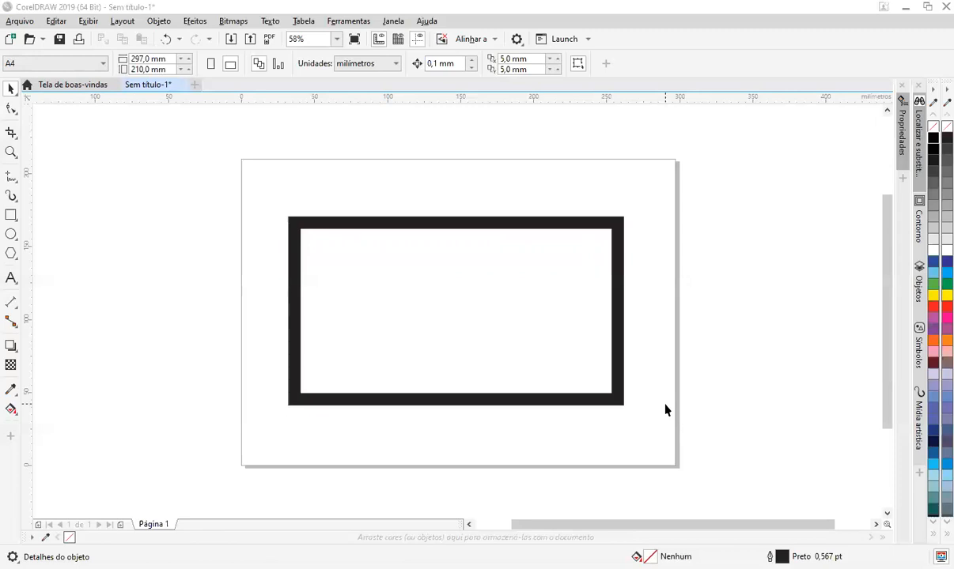
drag(791, 326, 514, 338)
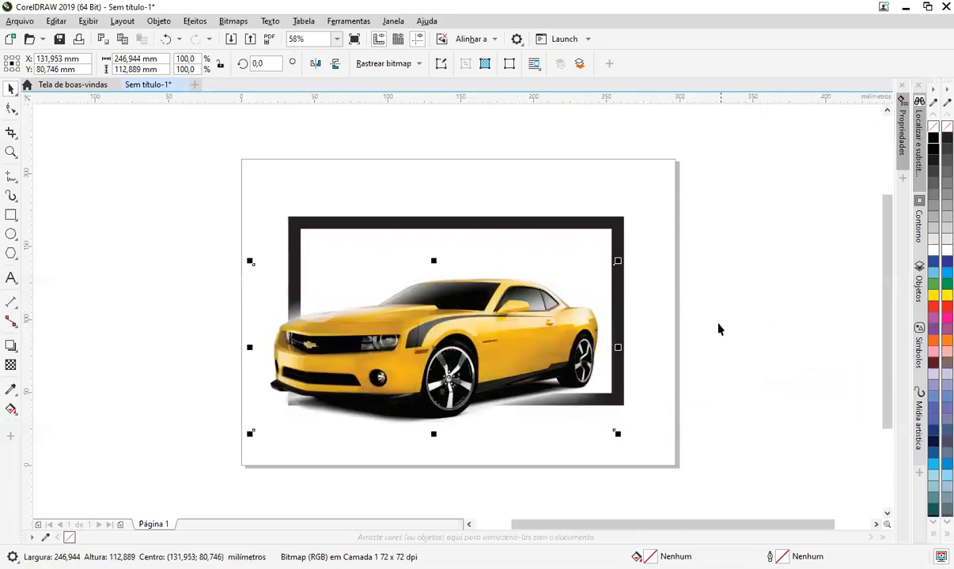
Position the yellow car photo over the frame and enlarge it to about 112.6%
click(701, 364)
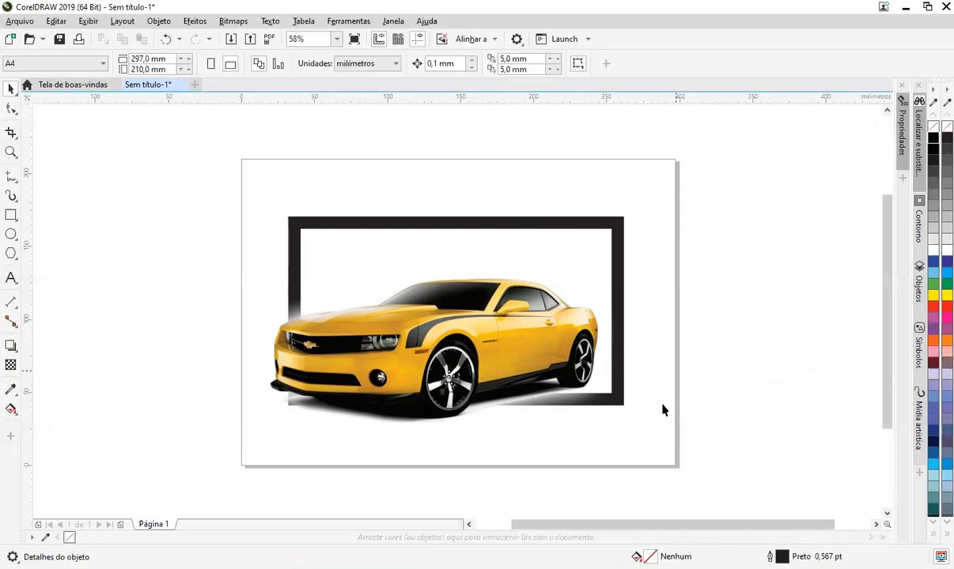
mouse_move(537, 336)
mouse_down()
mouse_move(549, 324)
mouse_move(524, 325)
mouse_move(585, 314)
mouse_move(545, 320)
mouse_up()
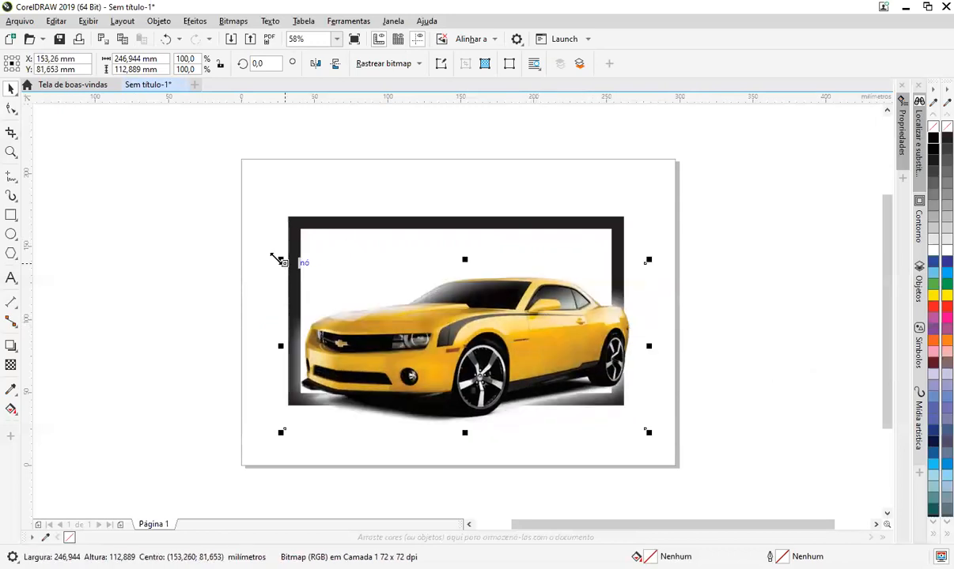
drag(277, 259, 232, 240)
drag(516, 342, 530, 333)
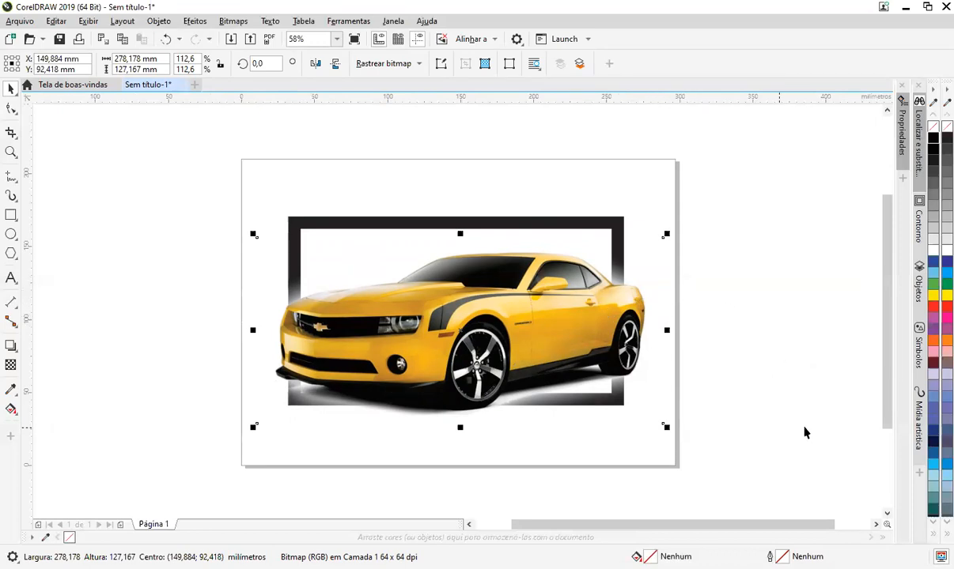
Bring the black 24 pt frame in front of the car with Shift+PgUp
click(587, 224)
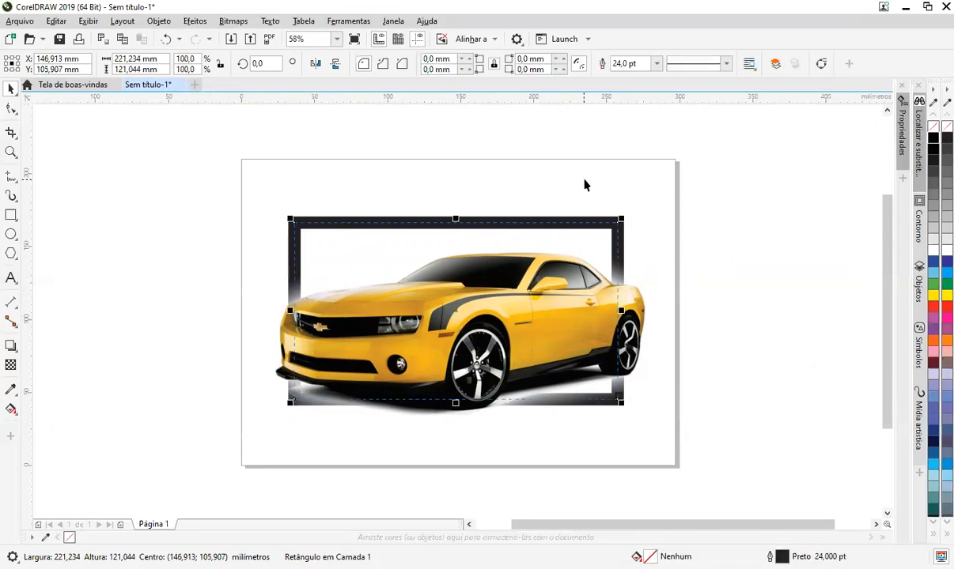
key(shift+Page_Up)
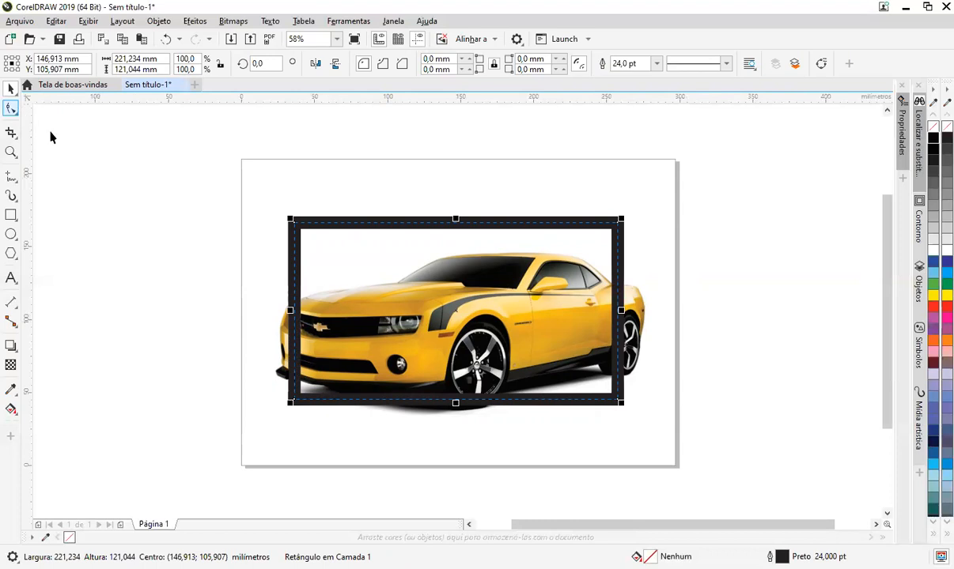
click(298, 196)
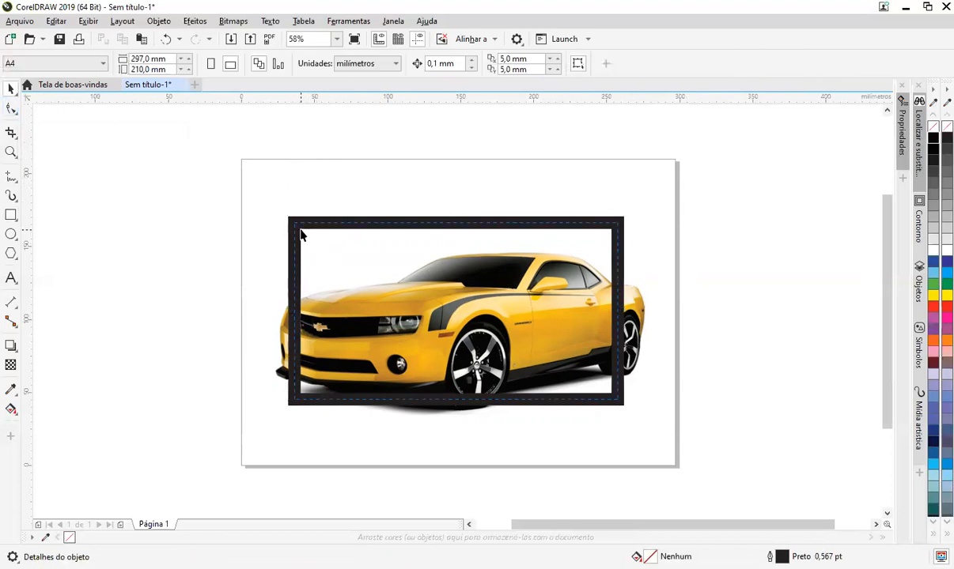
click(300, 235)
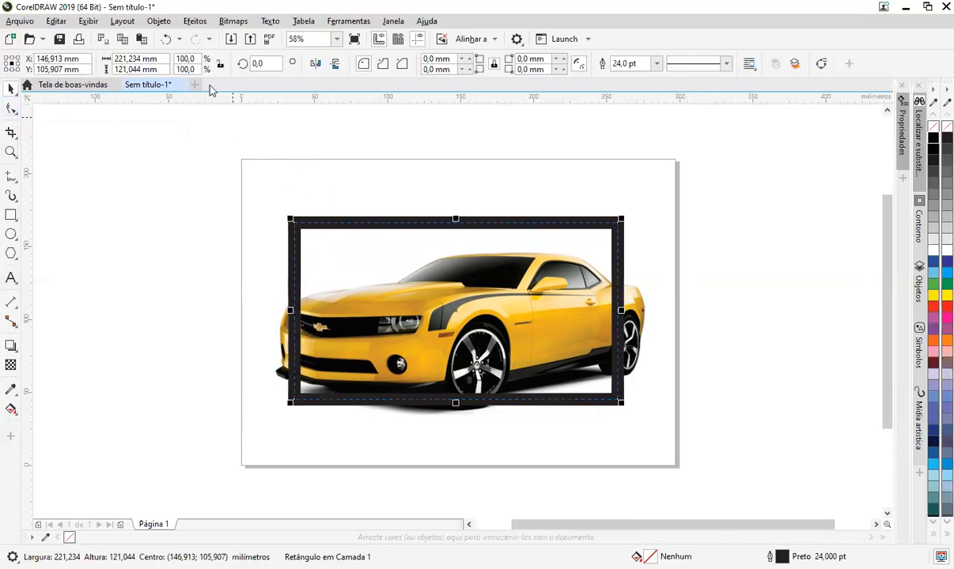
click(234, 22)
click(261, 39)
click(493, 362)
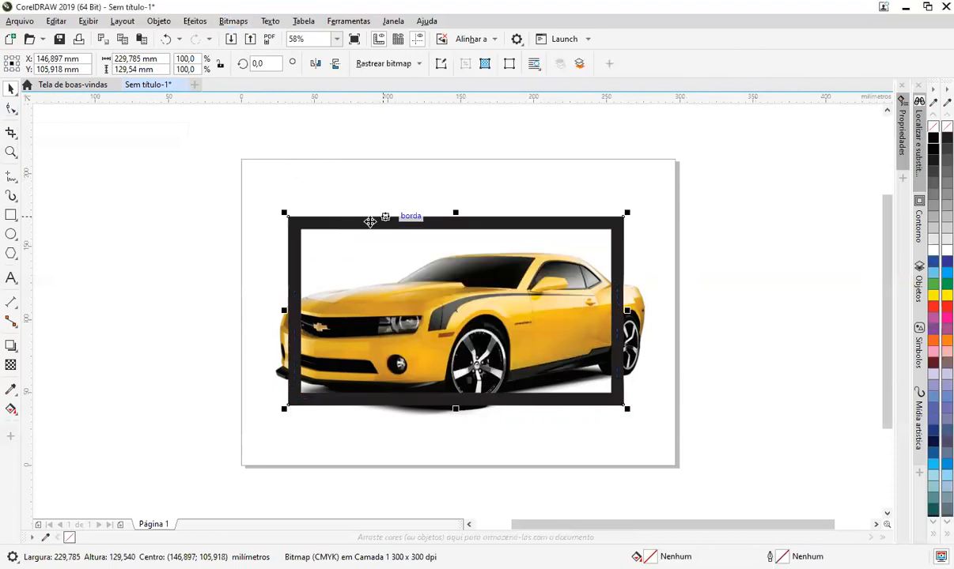
click(369, 222)
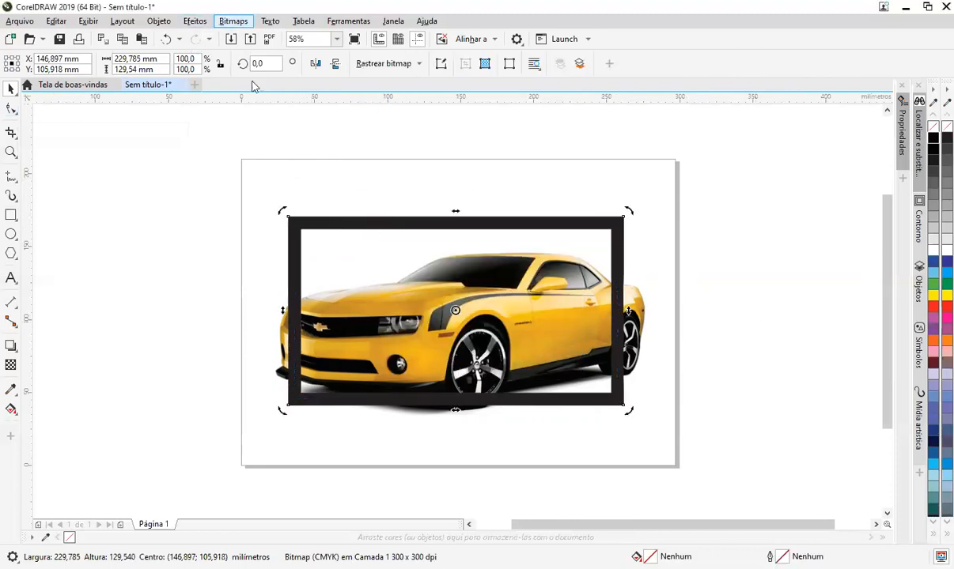
right_click(340, 229)
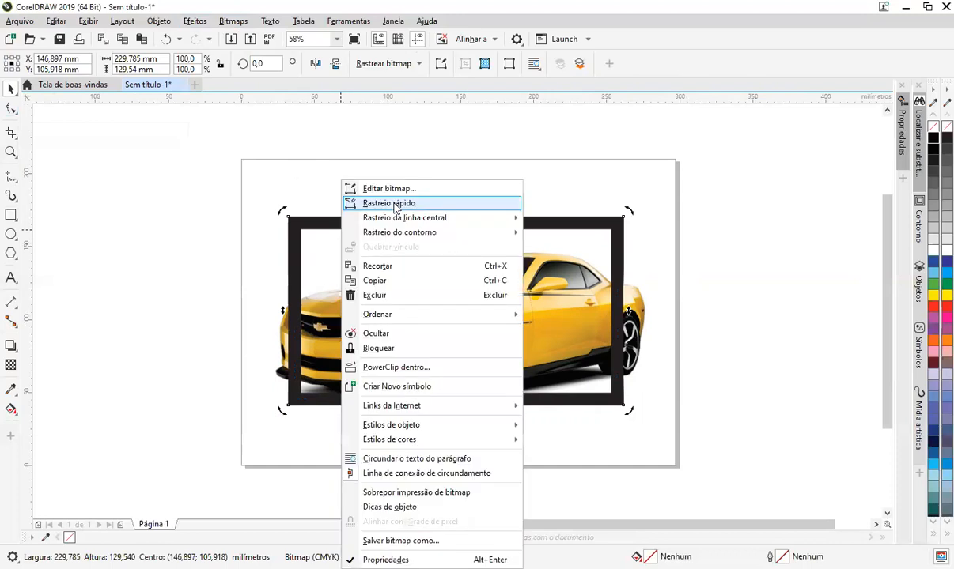
click(389, 204)
click(528, 322)
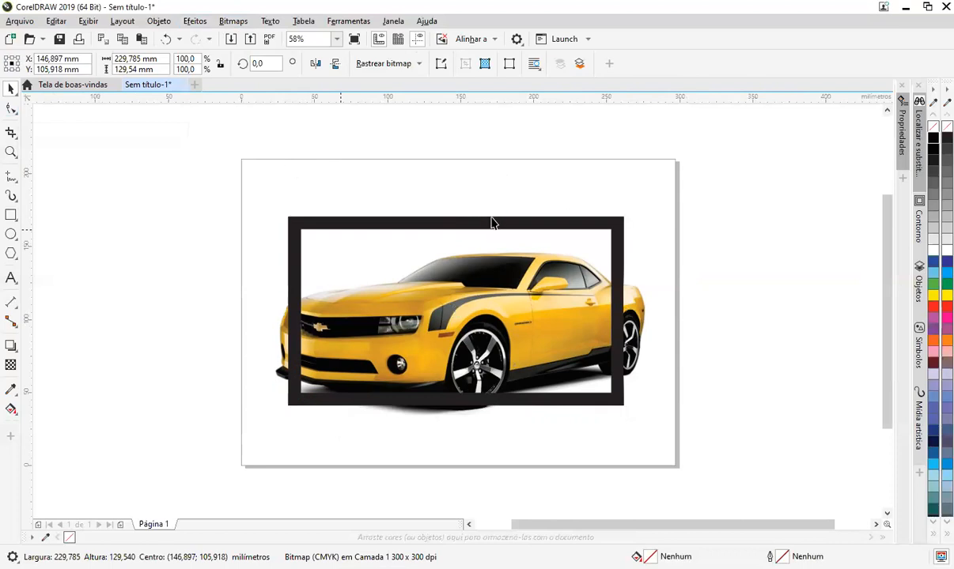
drag(557, 282, 311, 249)
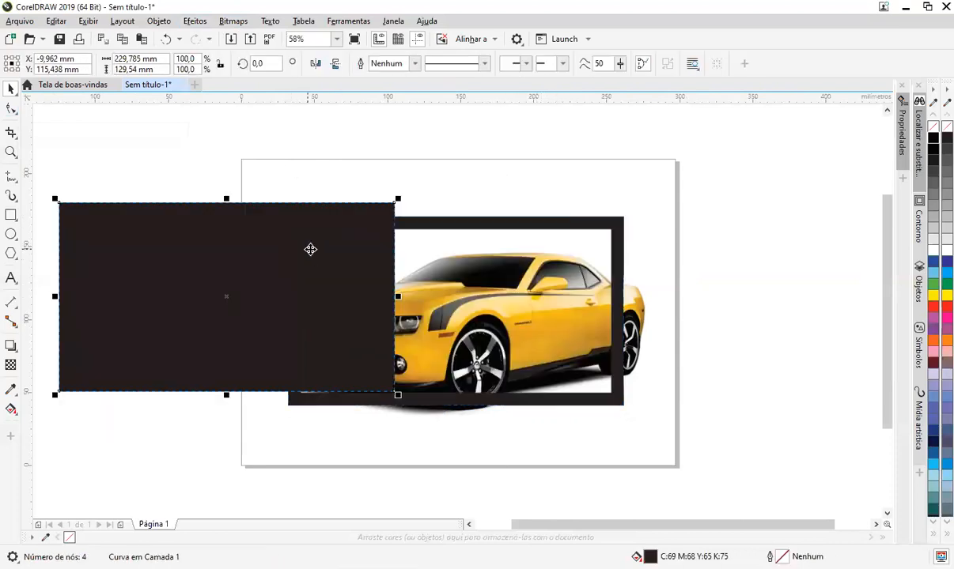
key(Delete)
click(407, 221)
drag(408, 222, 442, 251)
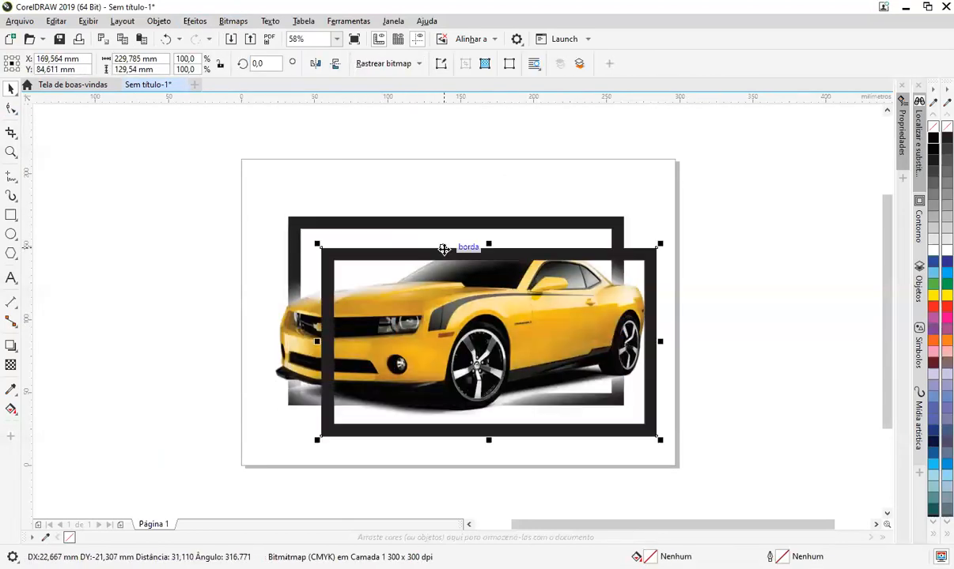
key(ctrl+z)
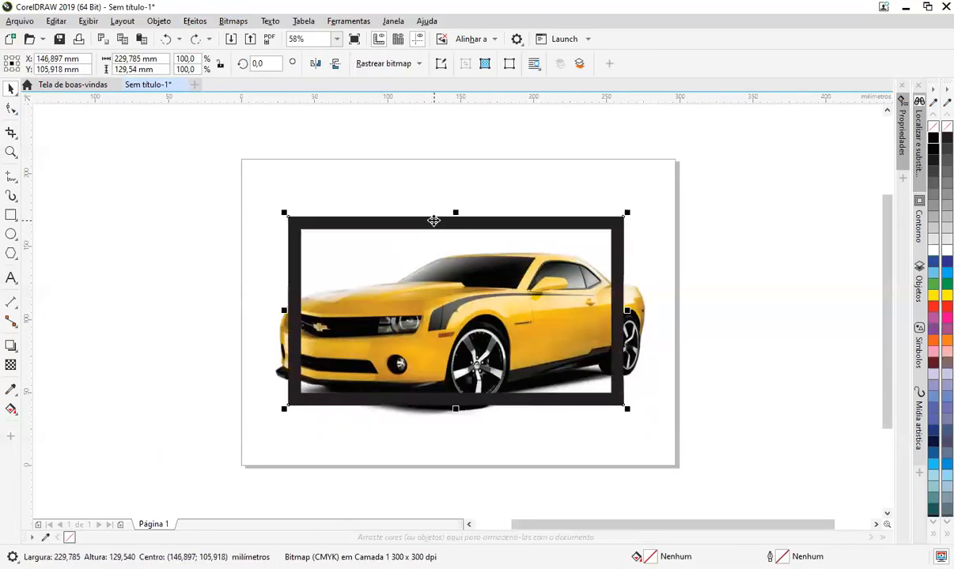
Trace the framed bitmap as Clipart at detail 51, removing a specified background colour
right_click(434, 222)
mouse_move(522, 232)
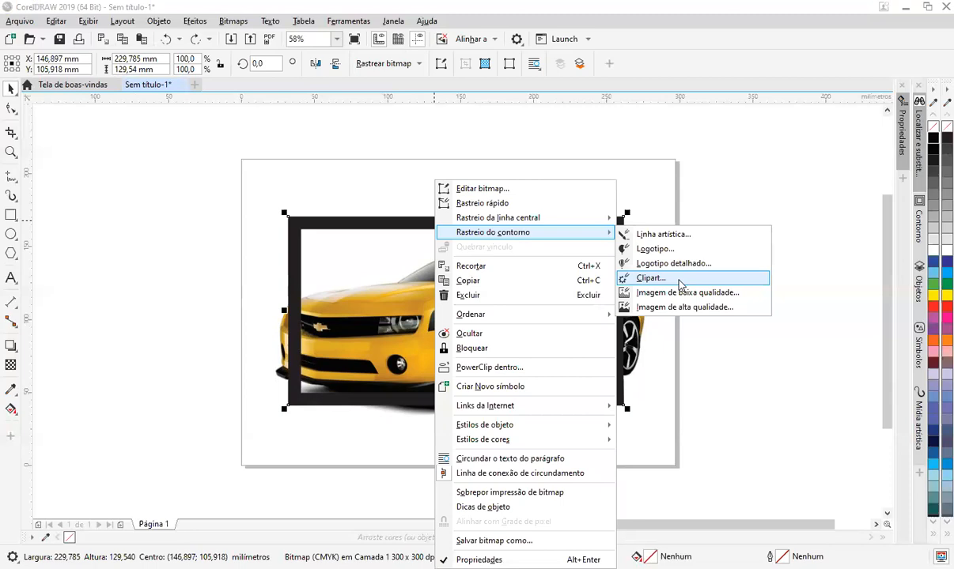
click(679, 283)
click(463, 323)
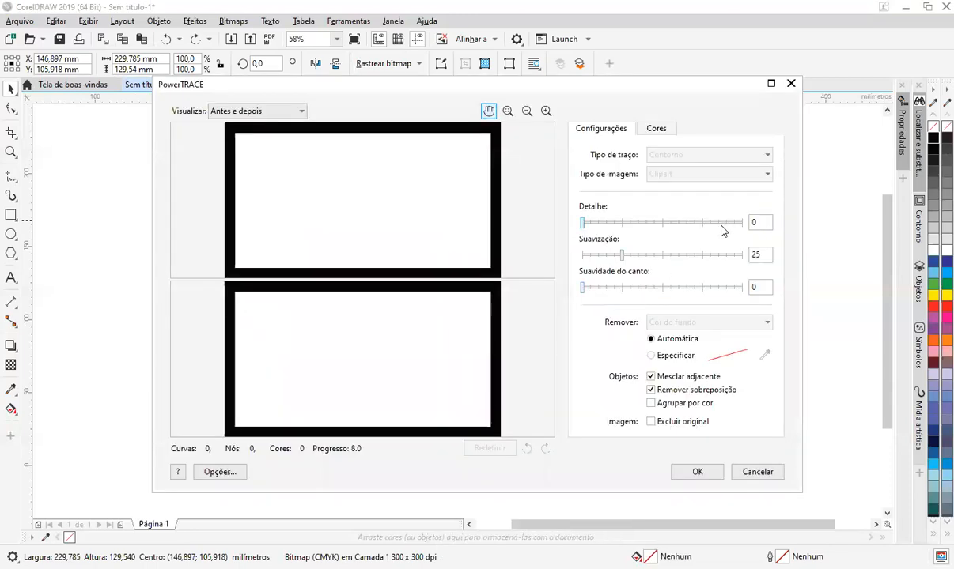
click(736, 224)
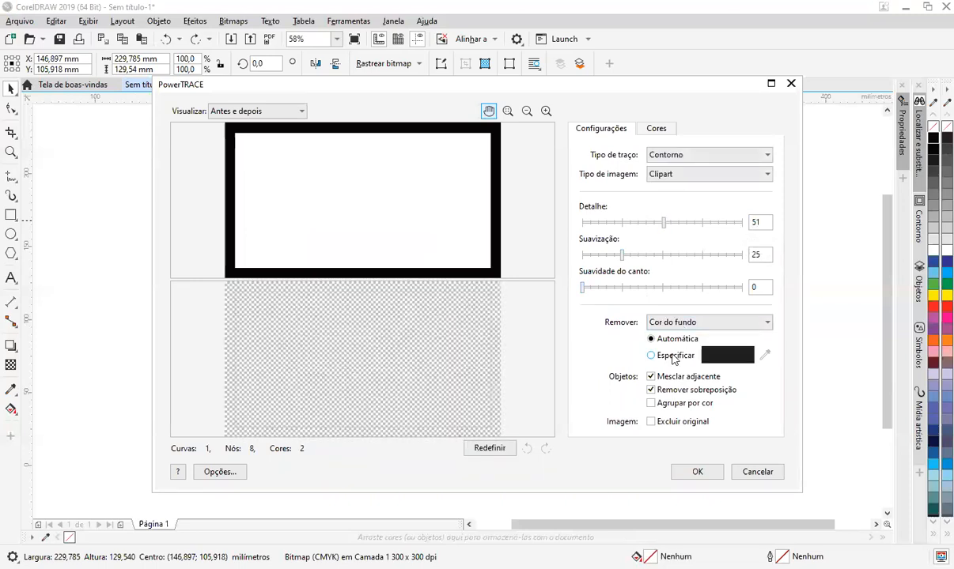
click(673, 356)
click(697, 471)
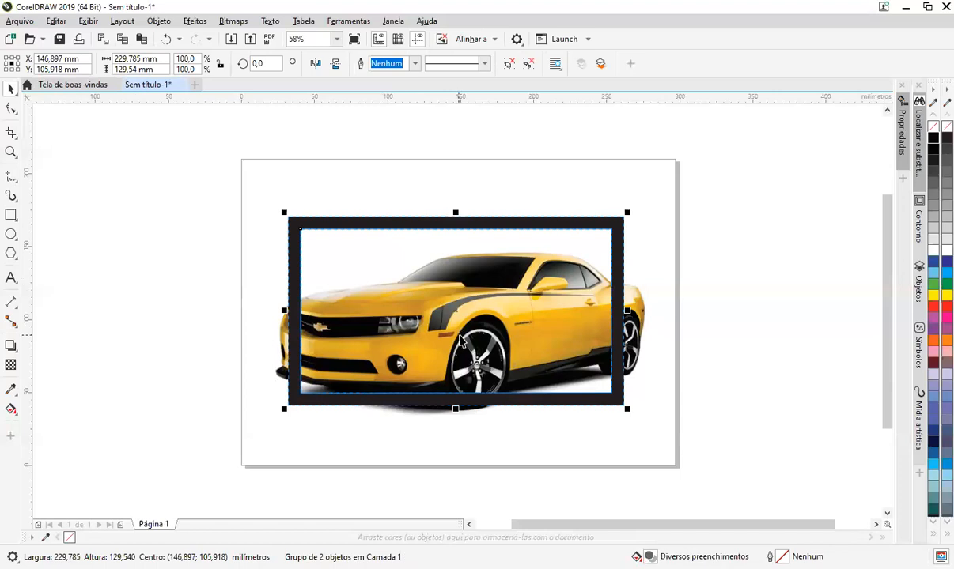
Delete the extra framed bitmap and line the traced frame up over the car
drag(433, 294, 660, 290)
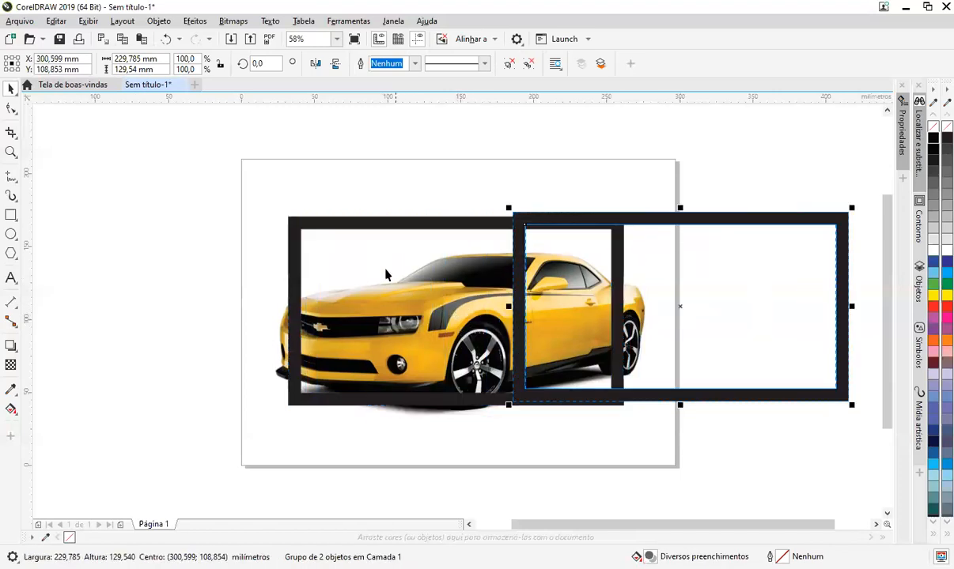
click(386, 267)
drag(385, 268, 298, 317)
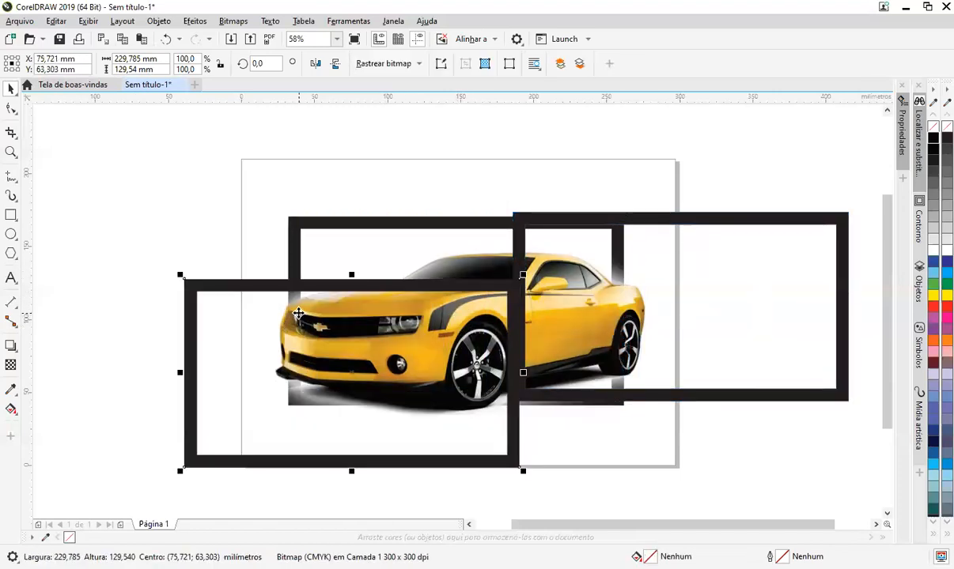
key(Delete)
drag(571, 318, 398, 315)
drag(478, 283, 661, 283)
click(521, 214)
drag(513, 213, 289, 220)
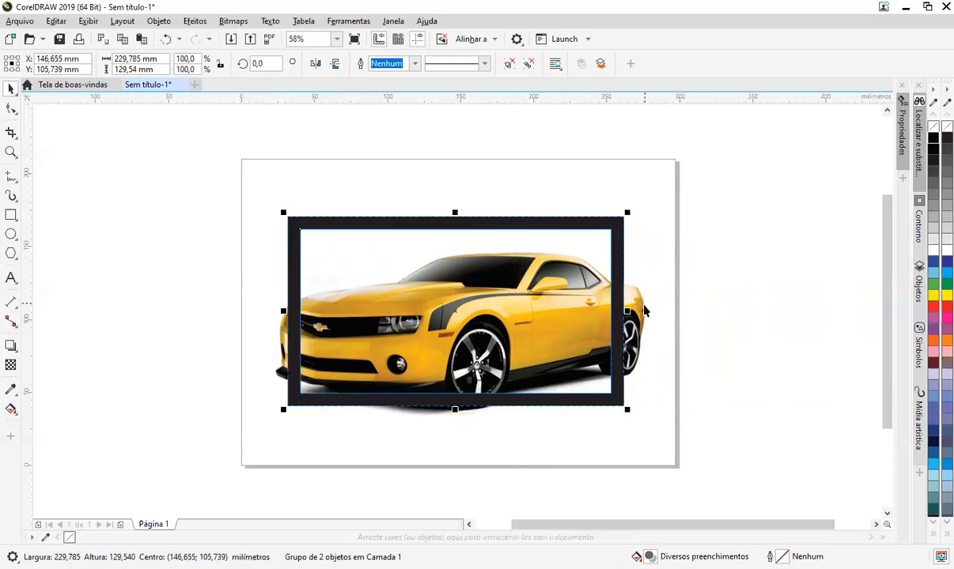
Trim the car image's right end in to the frame edge using its corner nodes
click(603, 291)
click(11, 108)
drag(689, 208, 681, 431)
drag(663, 238, 625, 246)
key(space)
key(Escape)
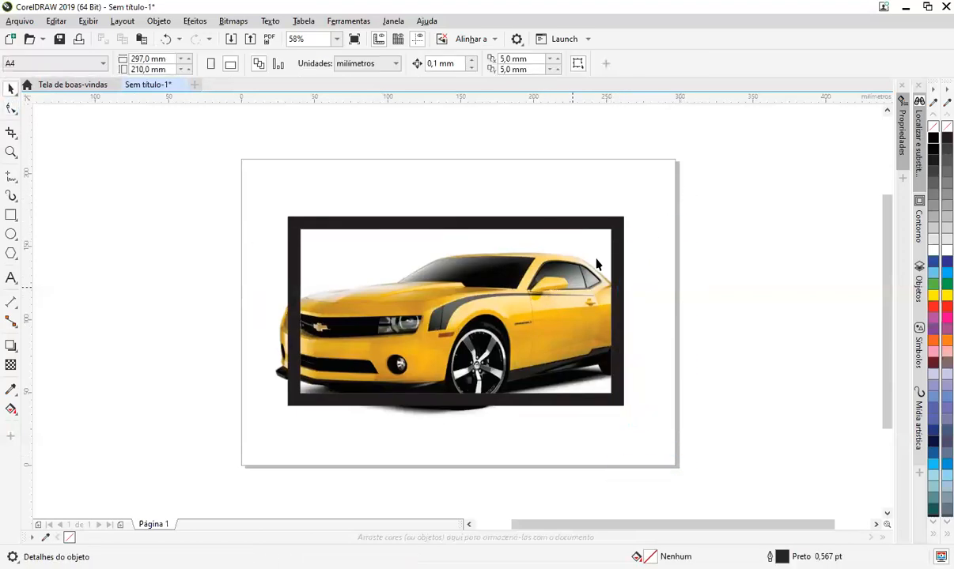
click(615, 261)
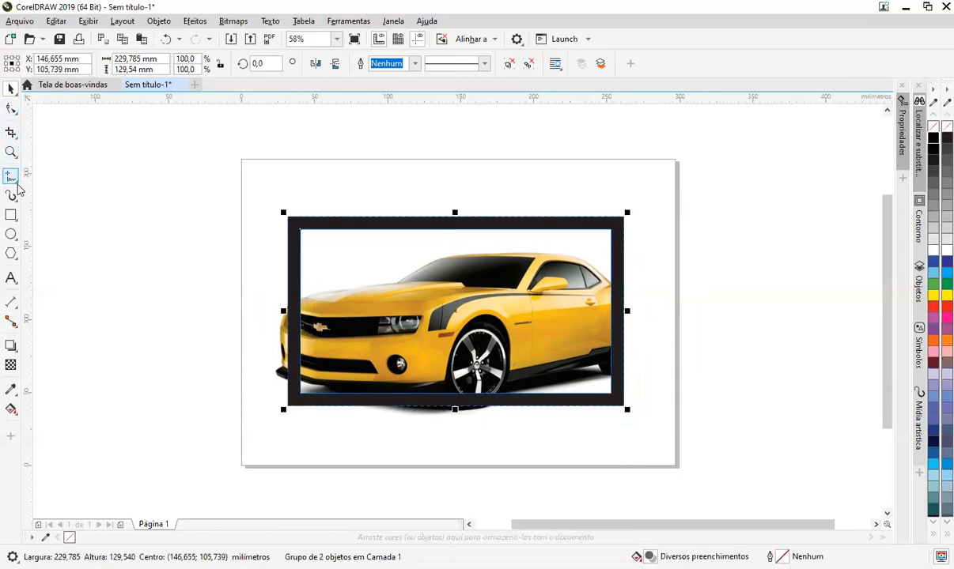
Draw a rectangle over the car's front, convert it to curves and drag its corners to the hood and bumper
click(11, 214)
drag(254, 300, 356, 358)
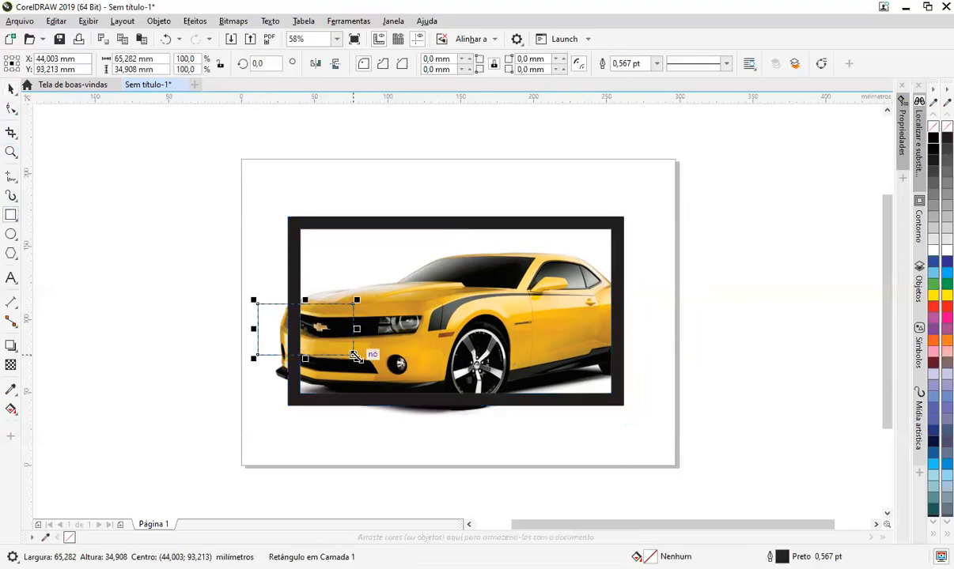
key(ctrl+q)
key(F10)
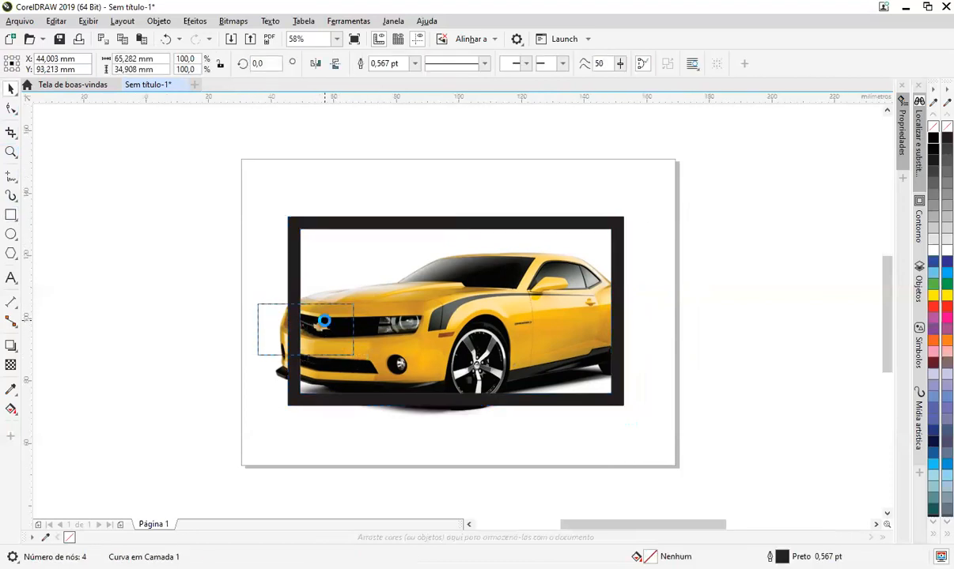
scroll(325, 320, up, 2)
key(F10)
drag(383, 284, 307, 263)
drag(183, 286, 242, 294)
Make the outline's top segment a curve that follows the hood
scroll(251, 299, up, 2)
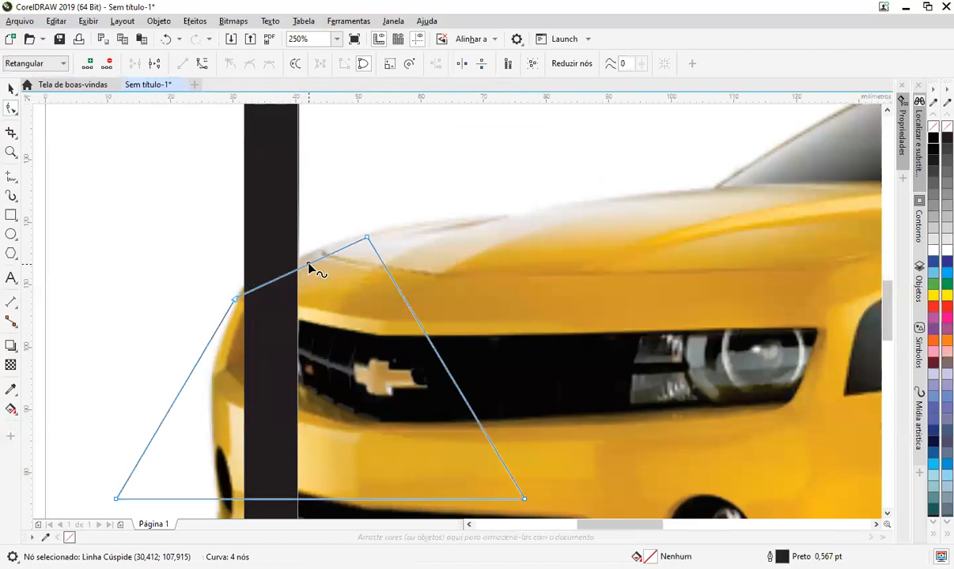
right_click(308, 265)
click(367, 357)
mouse_move(294, 270)
mouse_down()
mouse_move(286, 260)
mouse_move(287, 276)
mouse_move(282, 265)
mouse_up()
drag(235, 299, 240, 294)
key(space)
Stretch the outline's bottom down around the front wheel
scroll(287, 249, down, 4)
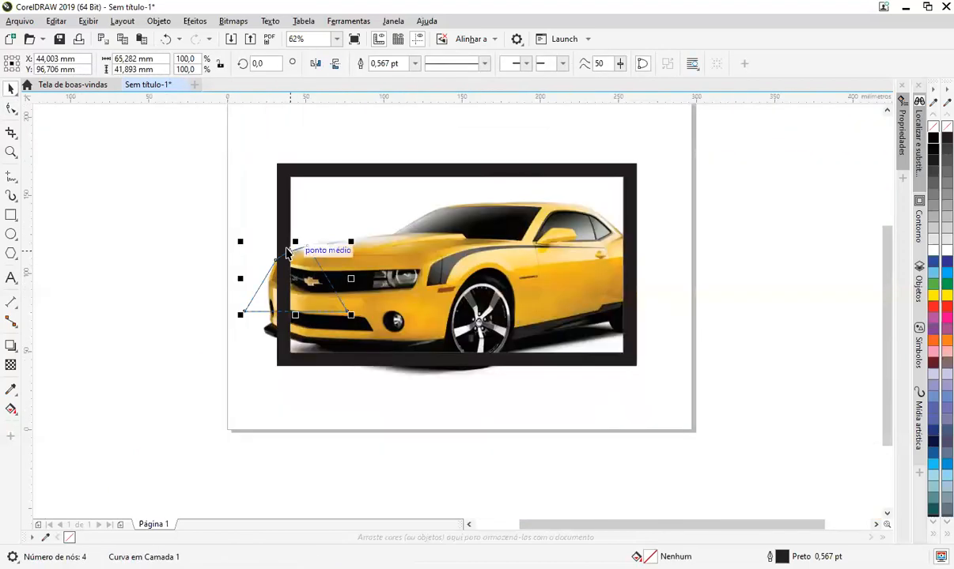
scroll(308, 317, up, 2)
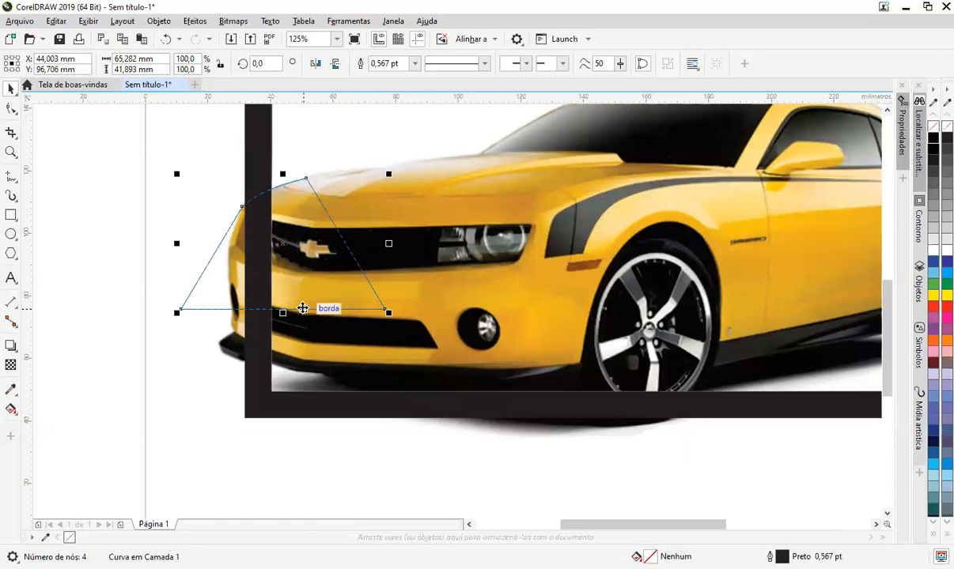
key(space)
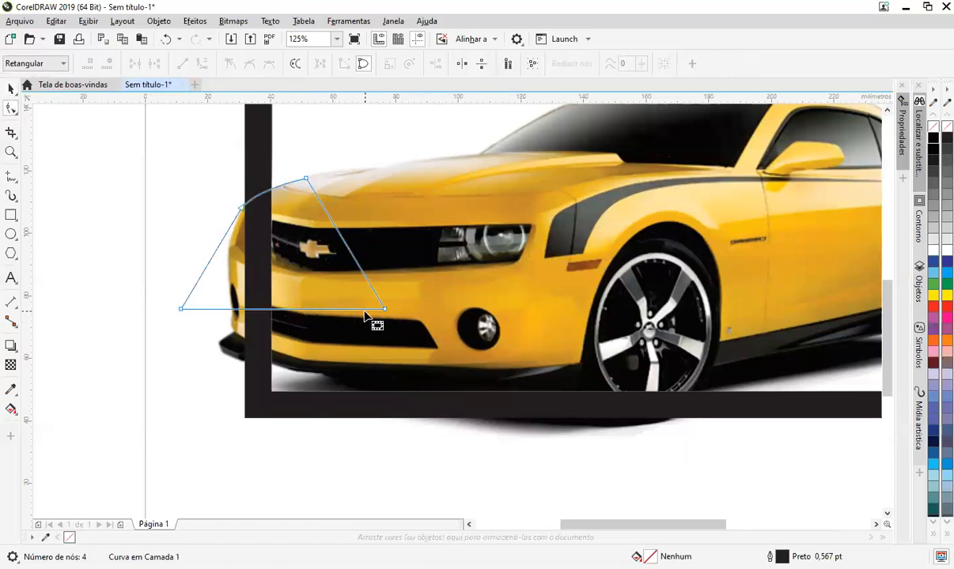
scroll(372, 318, down, 2)
drag(372, 314, 429, 449)
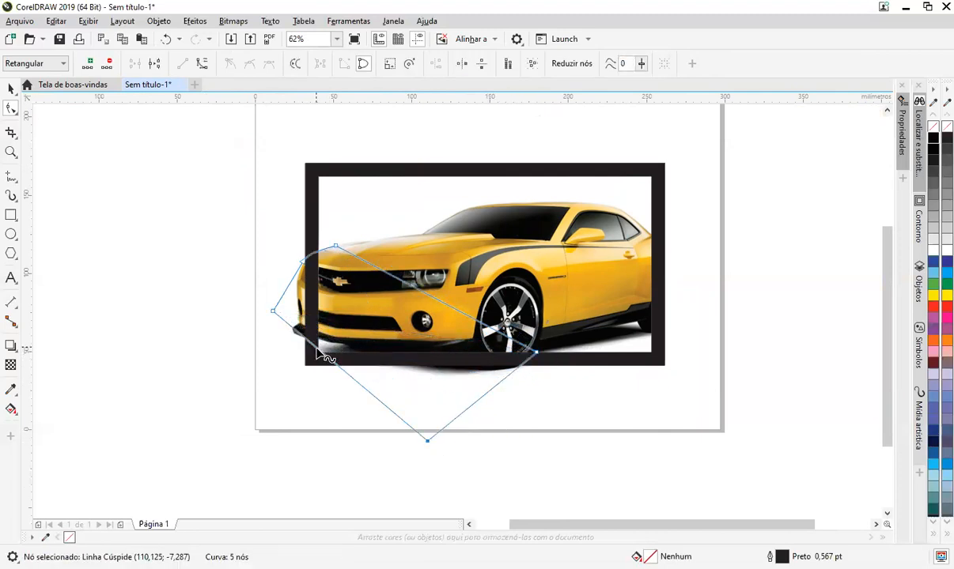
drag(309, 362, 296, 367)
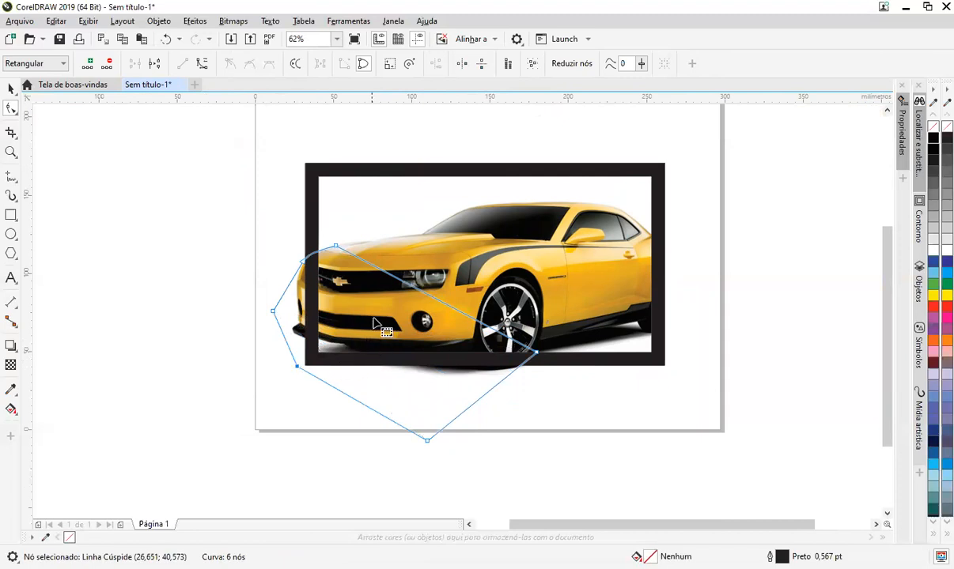
key(space)
Select the frame with the outline, then delete the helper outline
shift+click(368, 168)
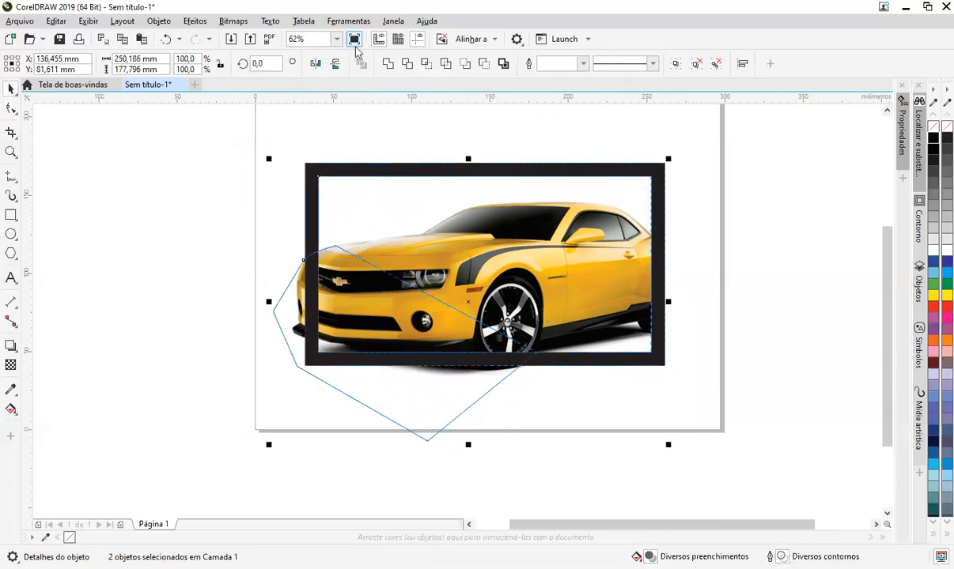
click(349, 383)
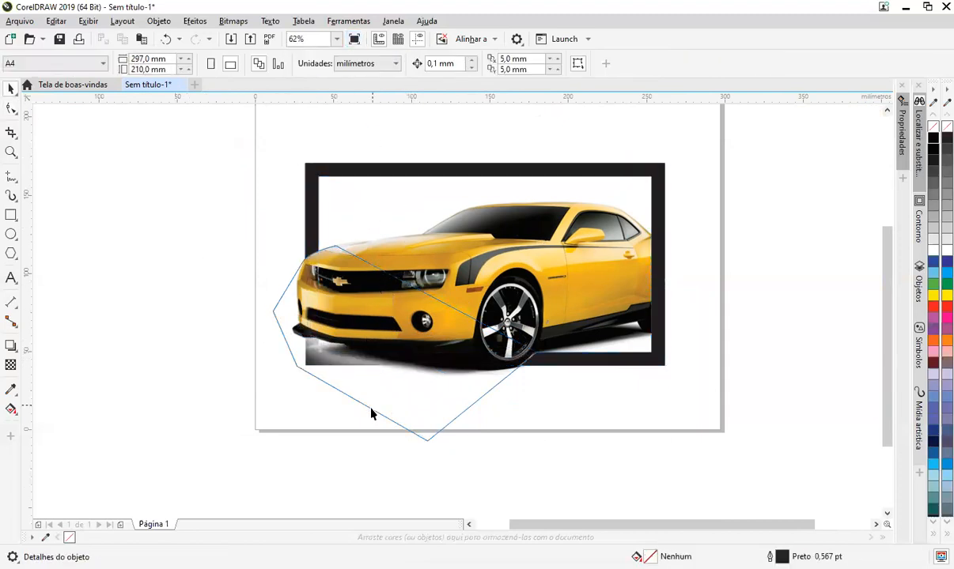
drag(363, 393, 218, 400)
key(Delete)
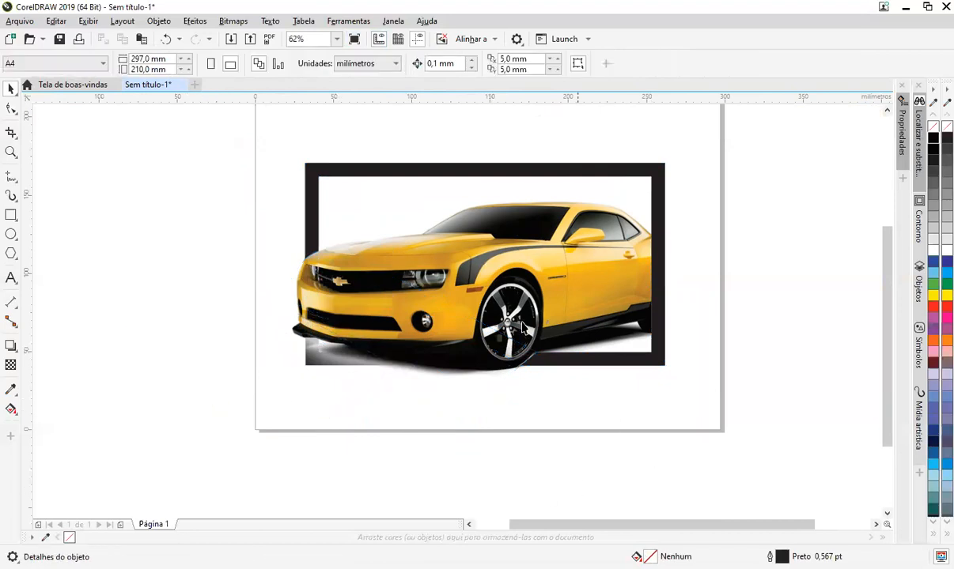
scroll(559, 374, up, 5)
Inspect the cut frame group, undoing an accidental move of it
click(461, 315)
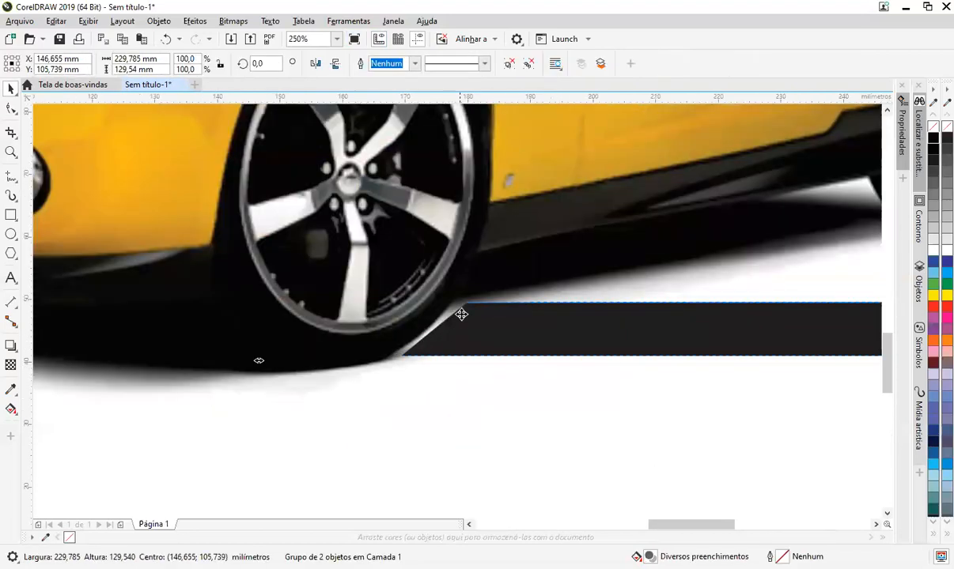
scroll(510, 380, down, 5)
click(672, 402)
click(627, 358)
scroll(477, 373, up, 5)
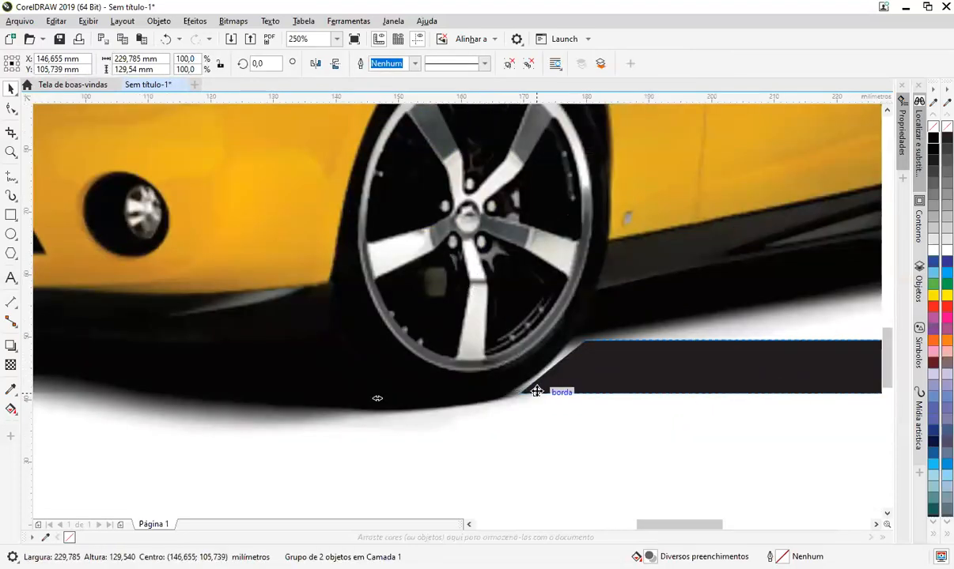
drag(536, 390, 645, 422)
scroll(560, 388, down, 5)
key(F10)
key(ctrl+z)
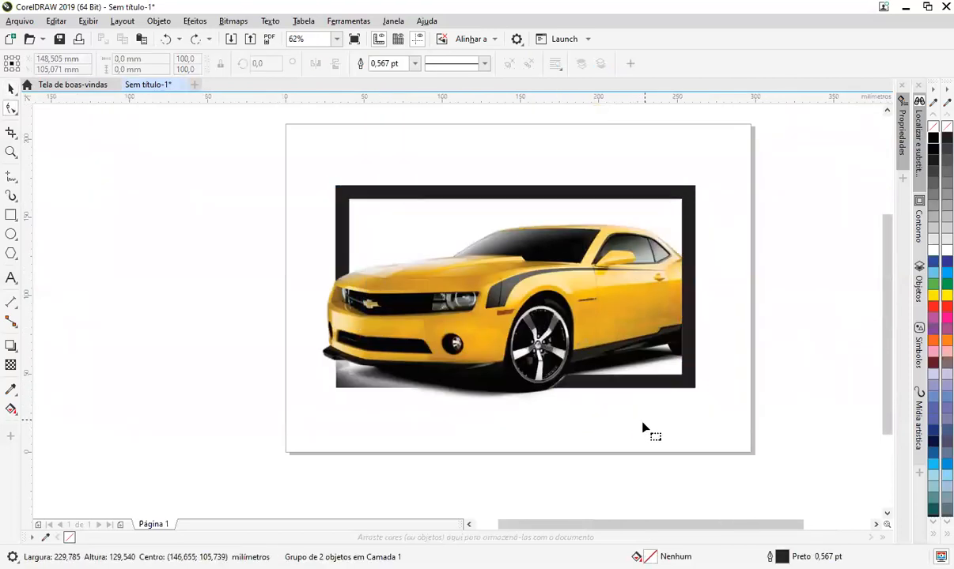
Nudge the car image slightly right and clear the selection
click(589, 345)
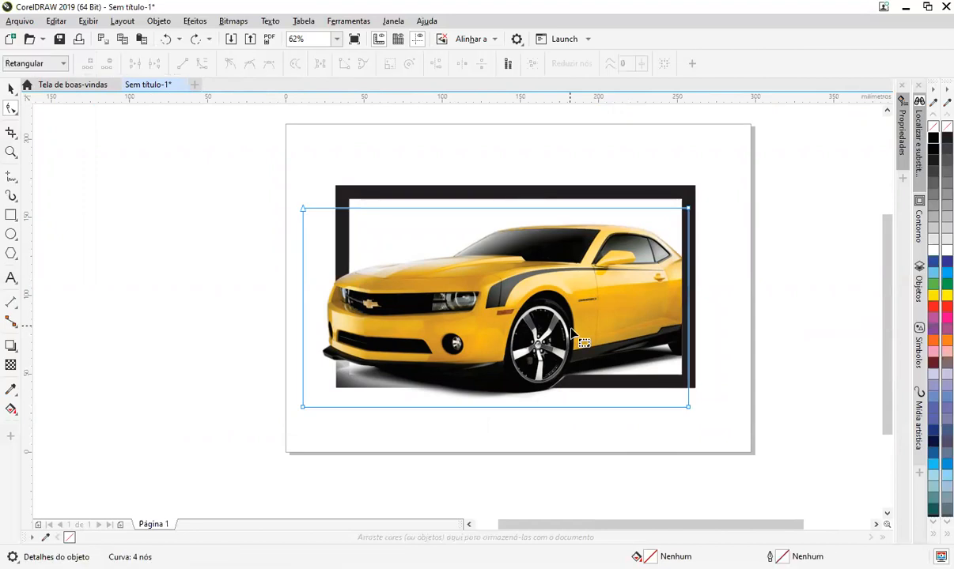
key(space)
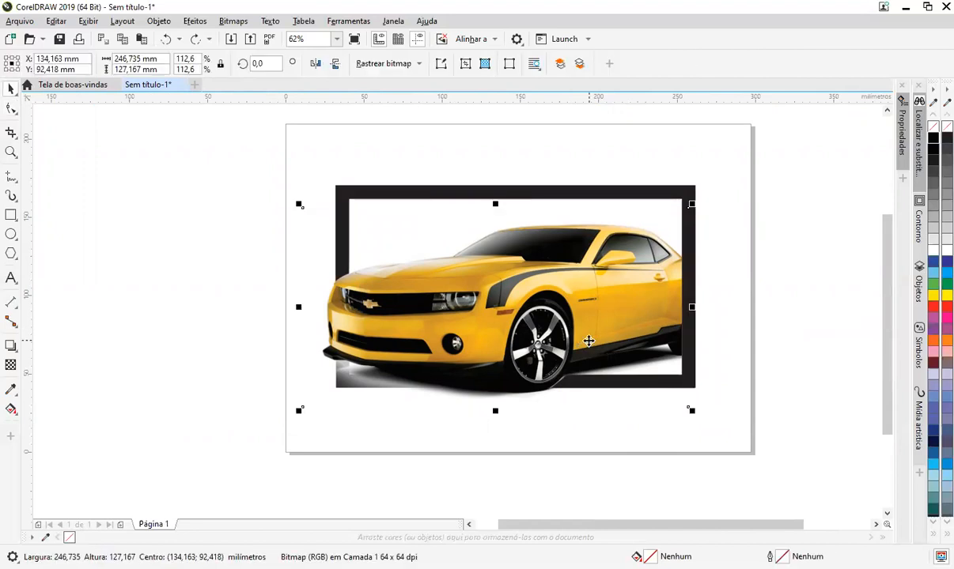
drag(515, 369, 519, 377)
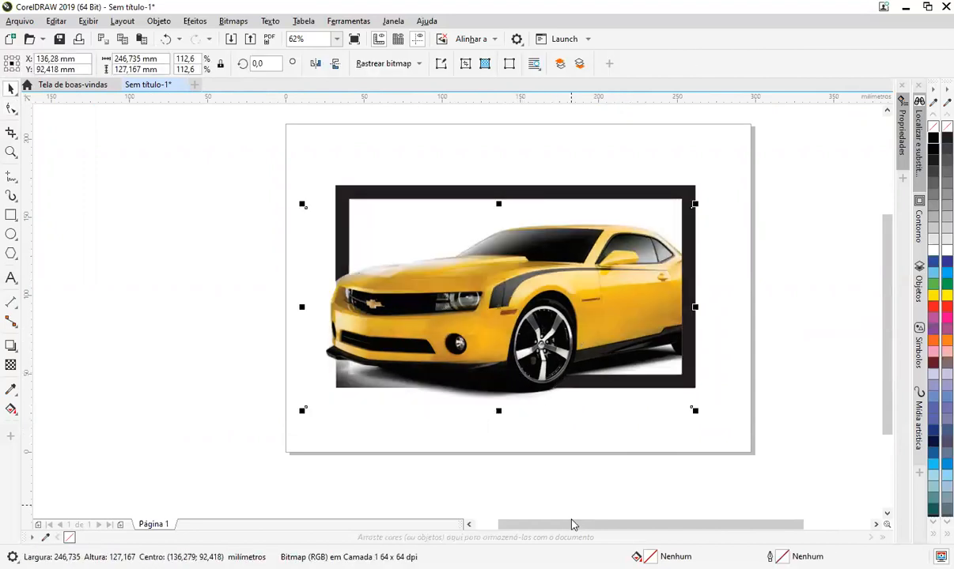
click(493, 437)
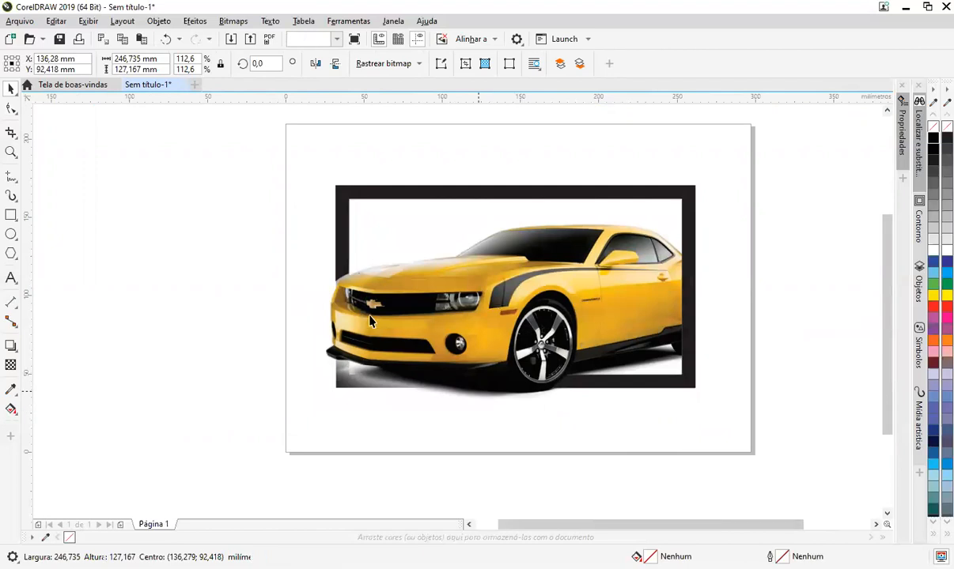
Move the framed car group, then undo the move to restore its position
click(330, 251)
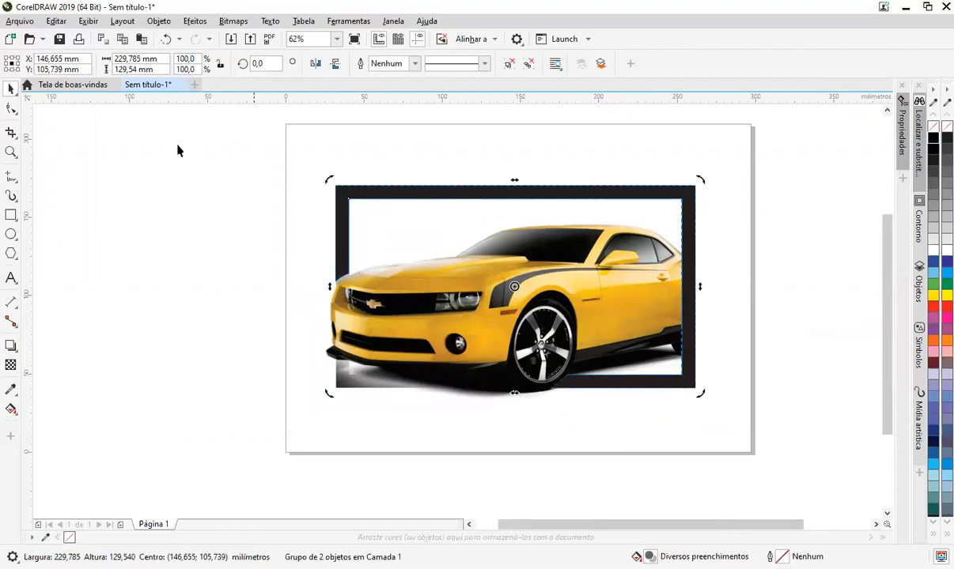
click(11, 109)
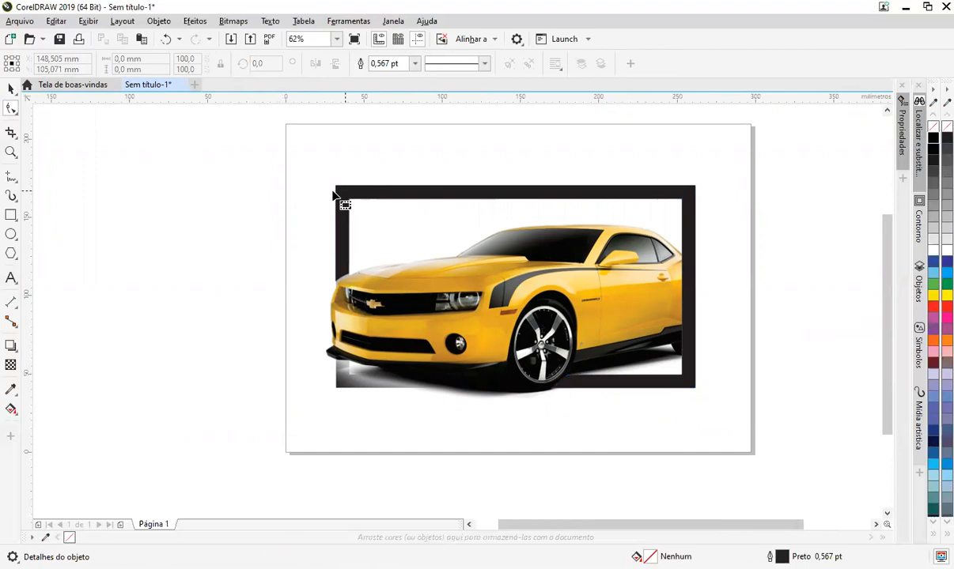
key(space)
click(708, 210)
click(689, 210)
click(714, 229)
drag(694, 228, 729, 268)
click(11, 108)
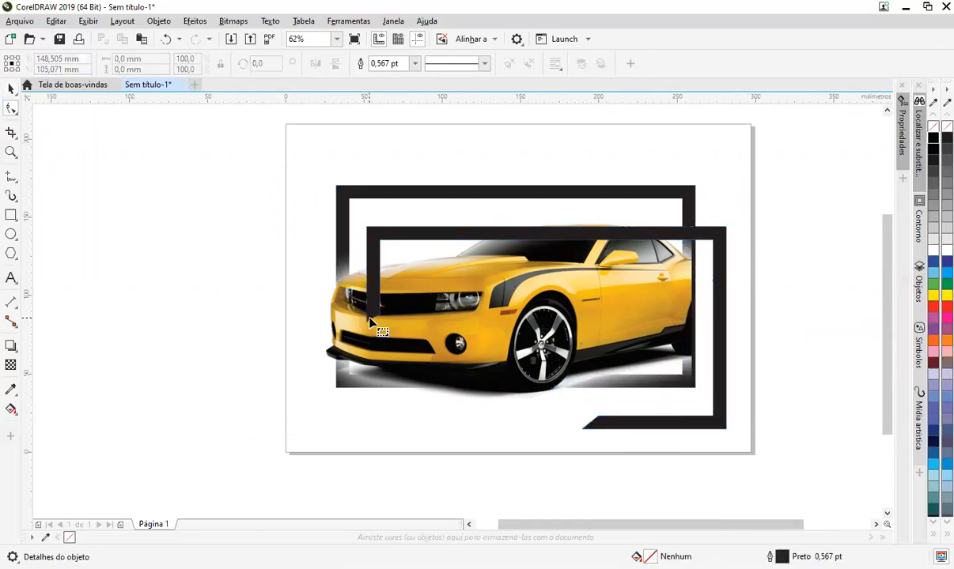
key(ctrl+z)
key(ctrl+z)
key(space)
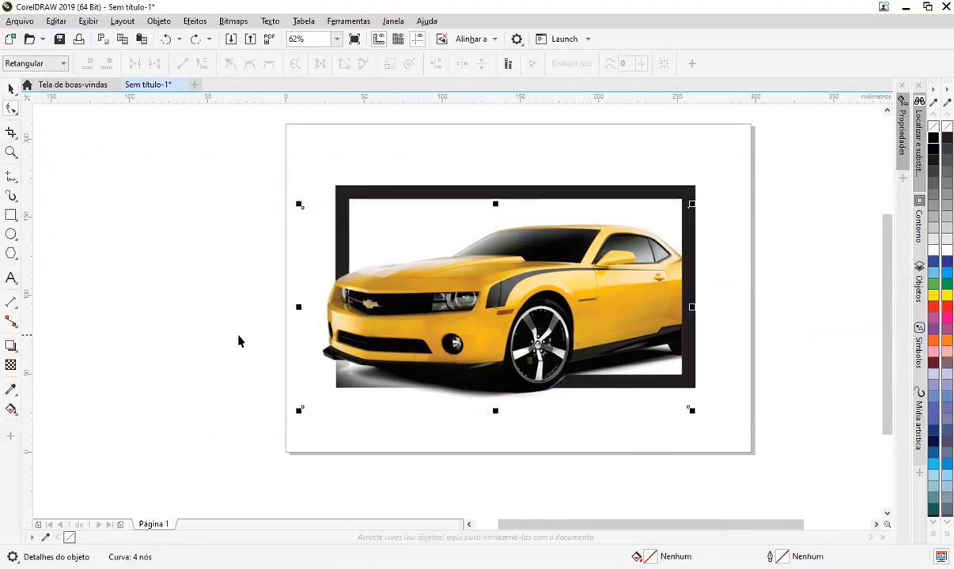
key(space)
Scale the car photo to about 113% (247.438 × 127.529 mm)
drag(691, 412, 702, 431)
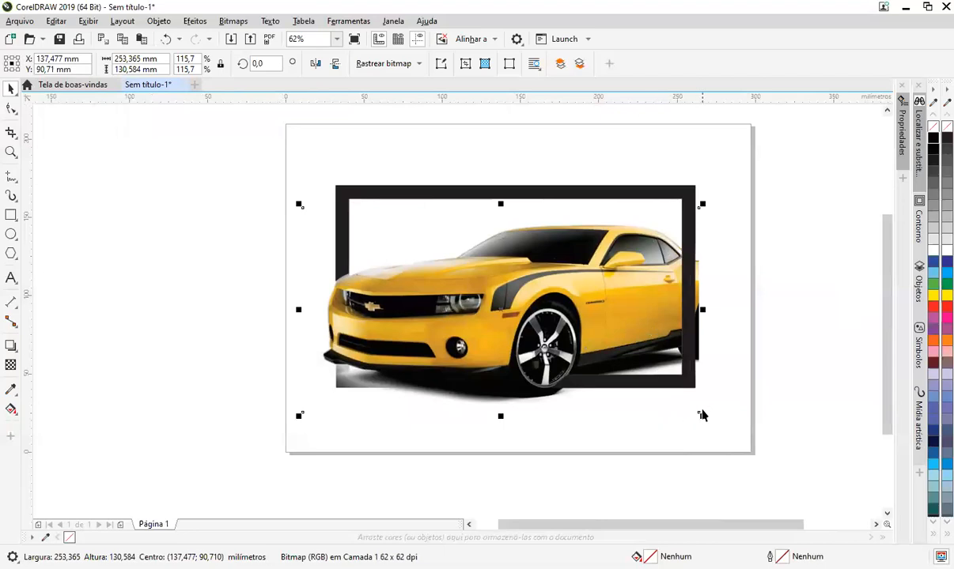
key(ctrl+z)
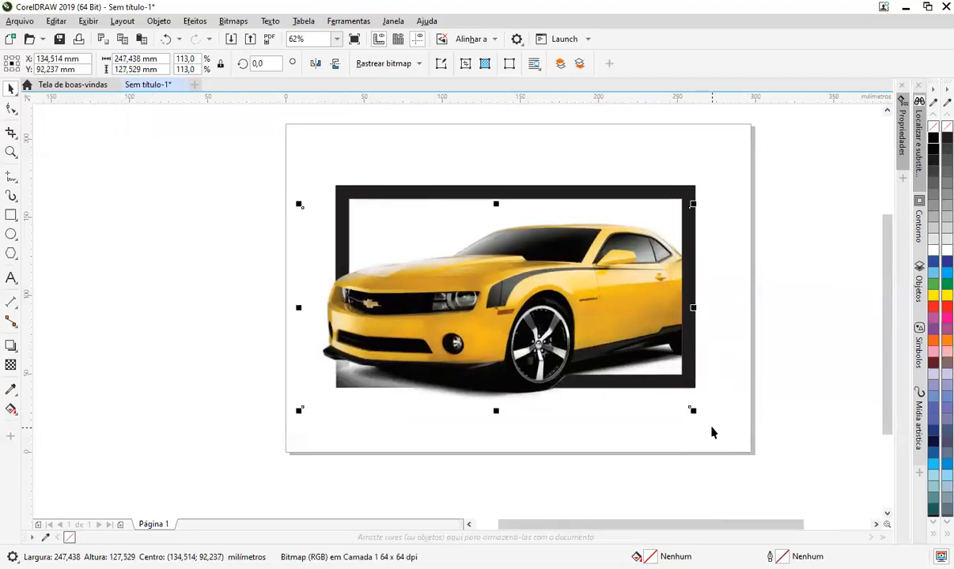
click(715, 366)
scroll(688, 320, down, 2)
Group the frame and car, and shrink the group to about 49.7%
key(ctrl+a)
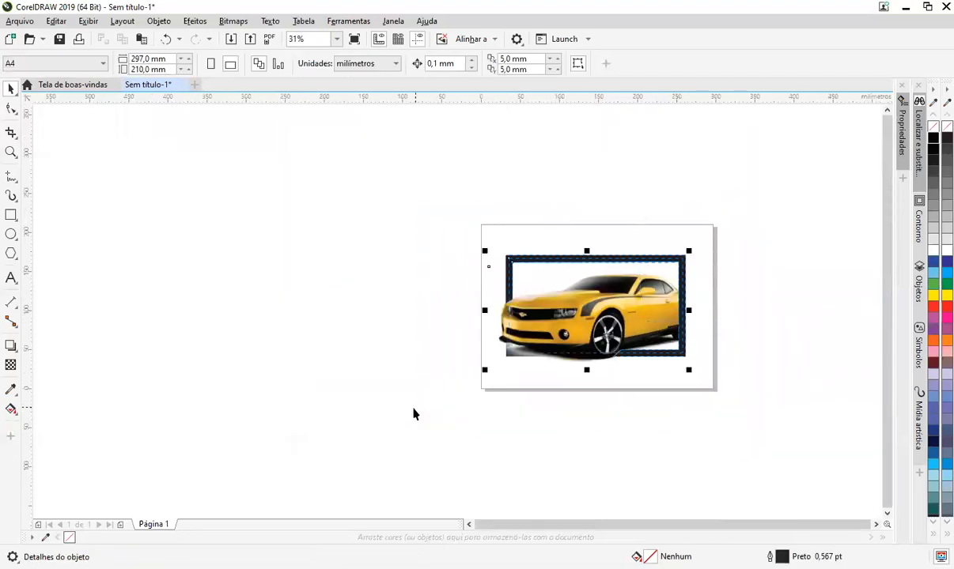
key(ctrl+g)
drag(688, 249, 643, 278)
drag(589, 313, 597, 285)
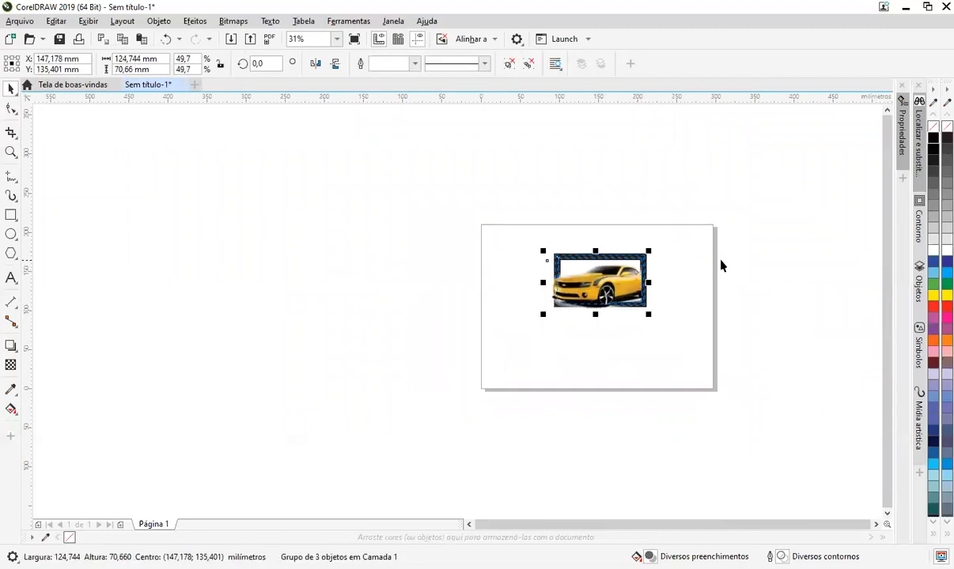
click(721, 266)
scroll(636, 283, up, 2)
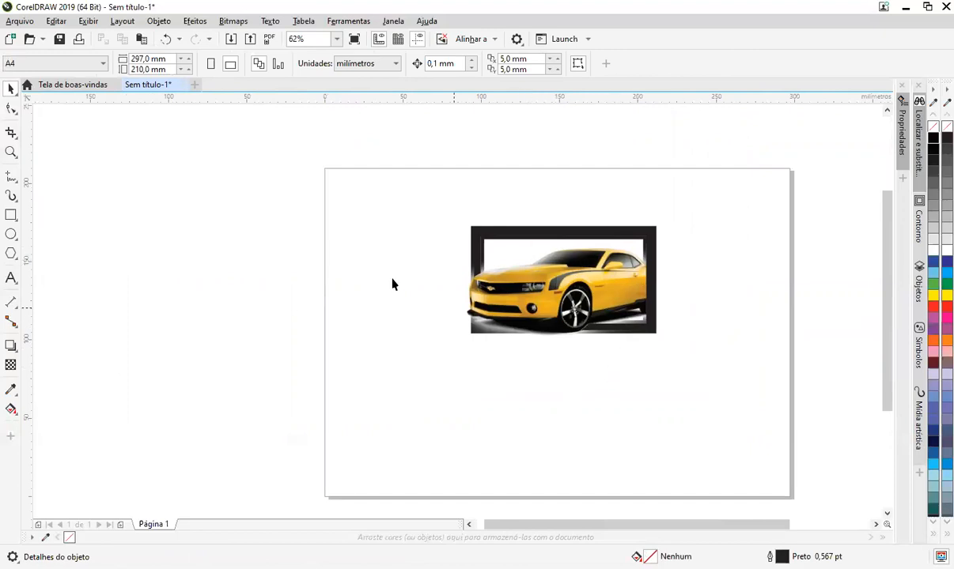
Draw a 147.743 × 90.593 mm rectangle around the car group and centre the car inside it
click(11, 215)
drag(446, 210, 678, 350)
key(space)
click(709, 239)
click(654, 229)
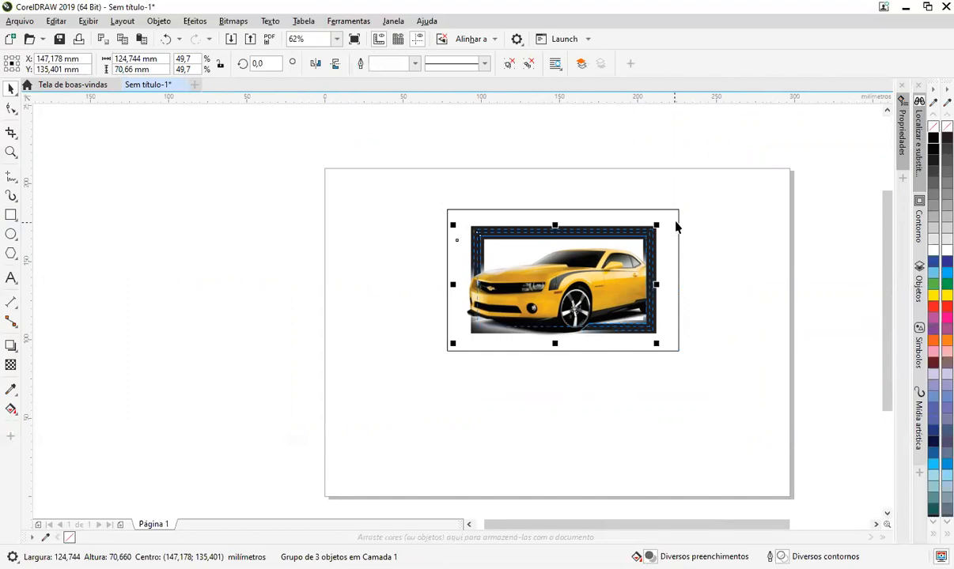
shift+click(677, 219)
key(e)
key(c)
click(681, 228)
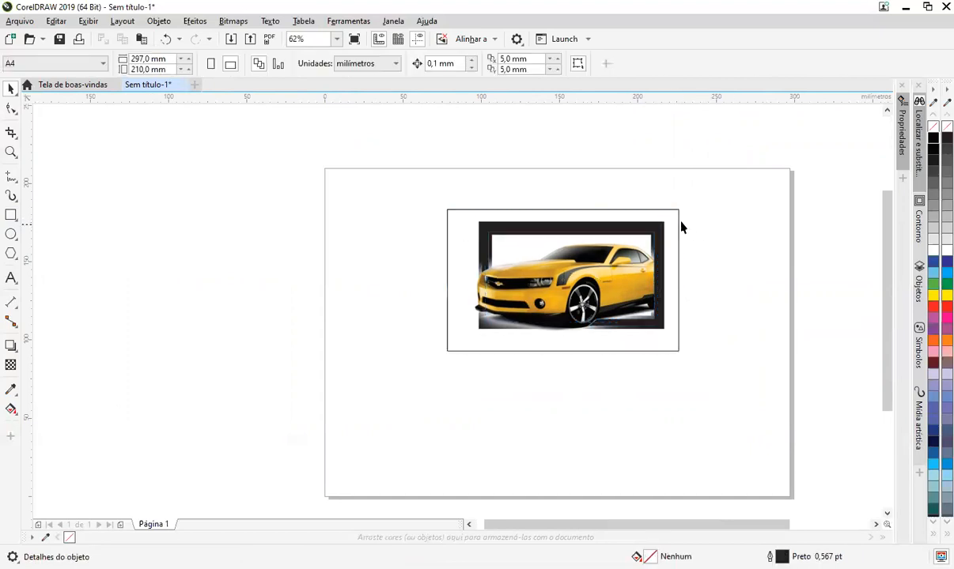
click(665, 227)
Nudge the rectangle, group it with the car, and shift the group down-left
mouse_move(676, 250)
mouse_down()
mouse_move(685, 249)
mouse_move(680, 266)
mouse_up()
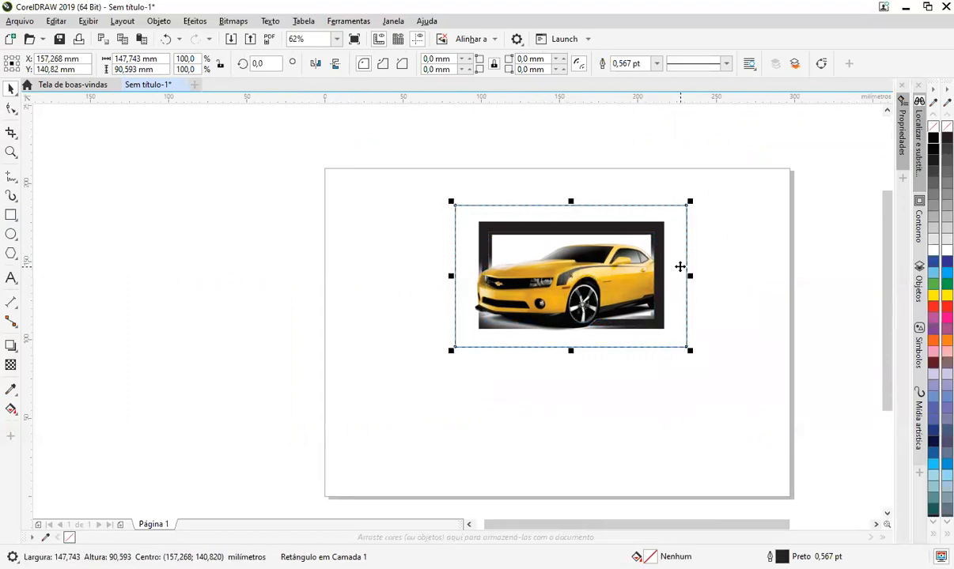
drag(742, 180, 316, 379)
key(ctrl+g)
drag(537, 276, 526, 342)
click(723, 301)
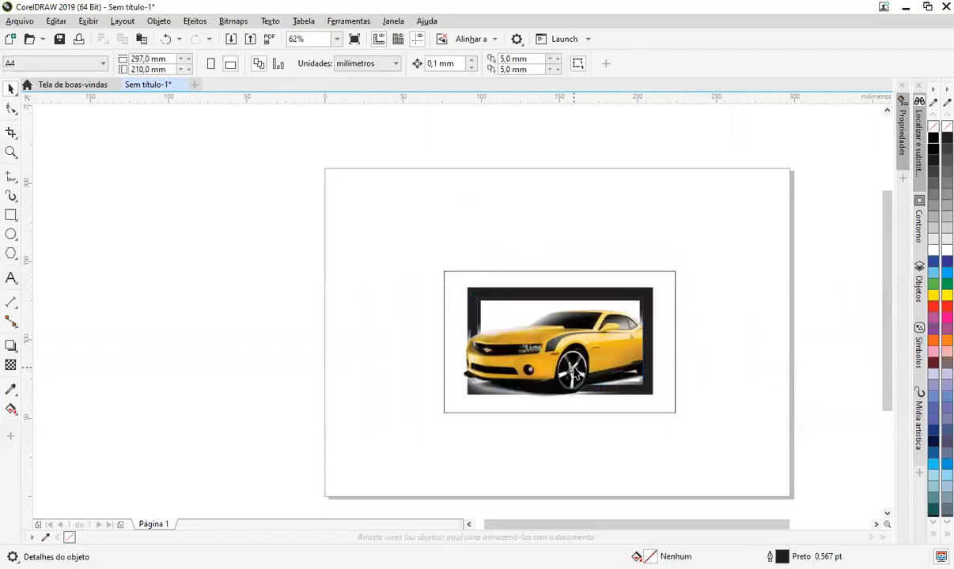
Enlarge the car group about 176% to 260.352 × 159.643 mm, nearly filling the page
scroll(575, 372, up, 3)
drag(783, 307, 724, 313)
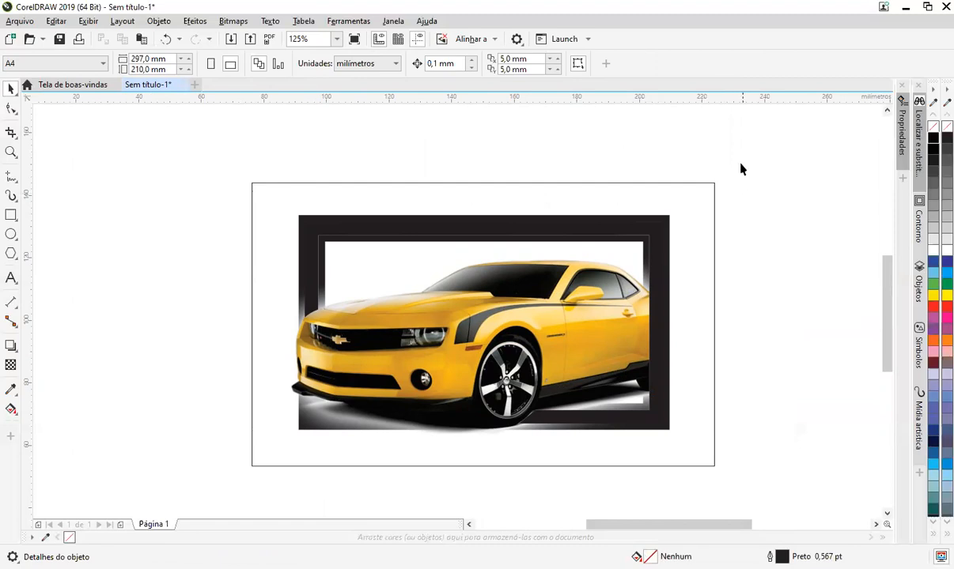
scroll(746, 172, down, 4)
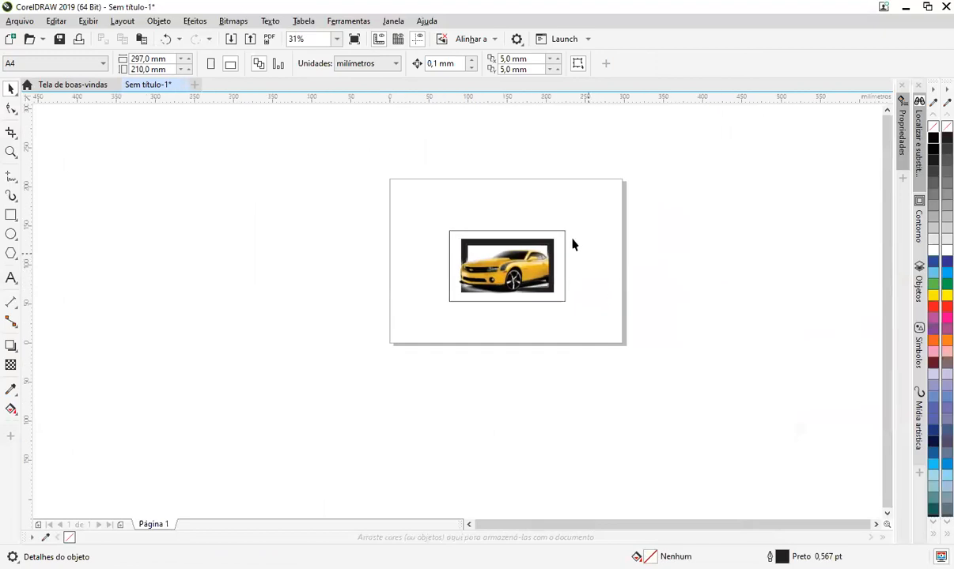
drag(420, 327, 420, 328)
drag(593, 219, 410, 309)
drag(498, 258, 493, 249)
drag(563, 218, 618, 177)
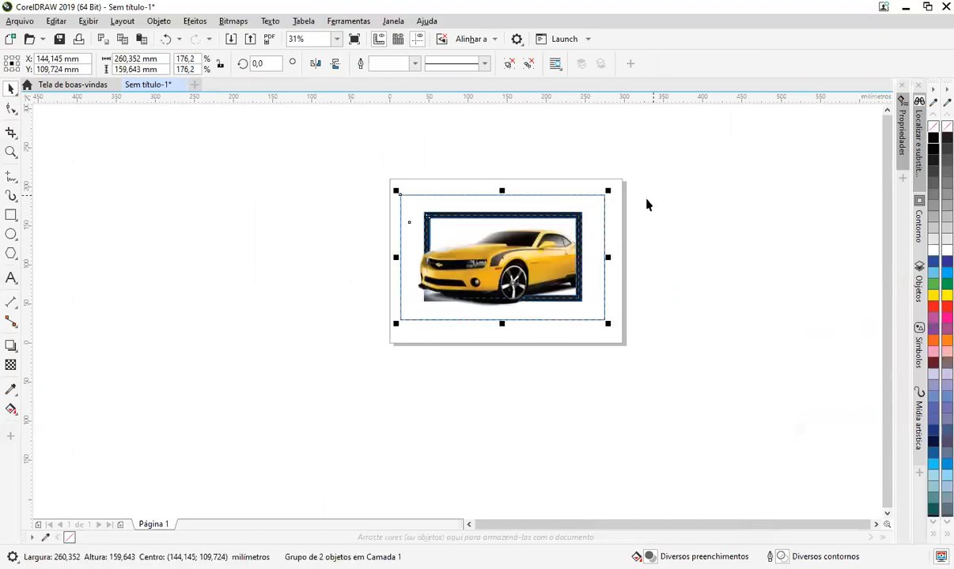
click(202, 23)
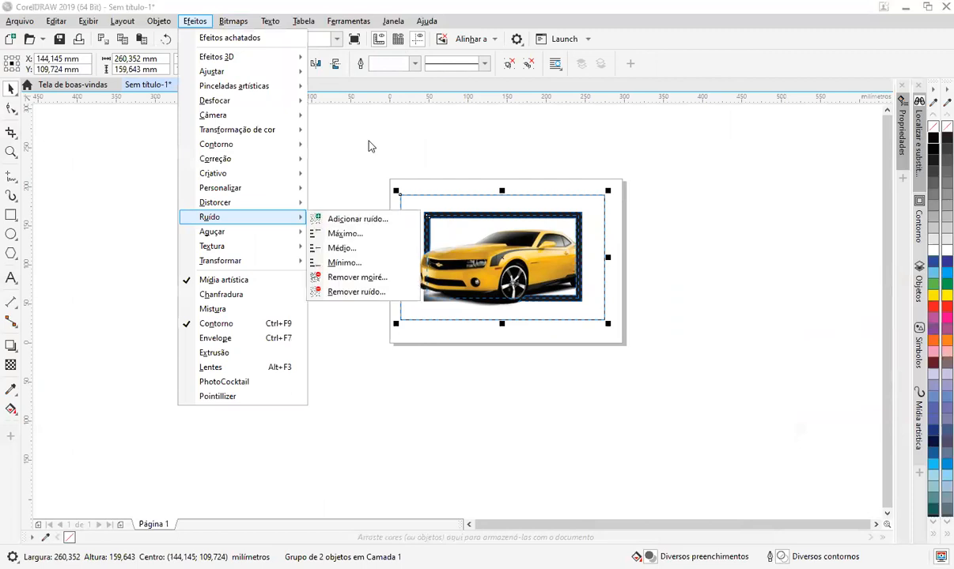
In Hue/Saturation/Lightness, shift the hue to 125 to turn the yellow car blue
mouse_move(266, 79)
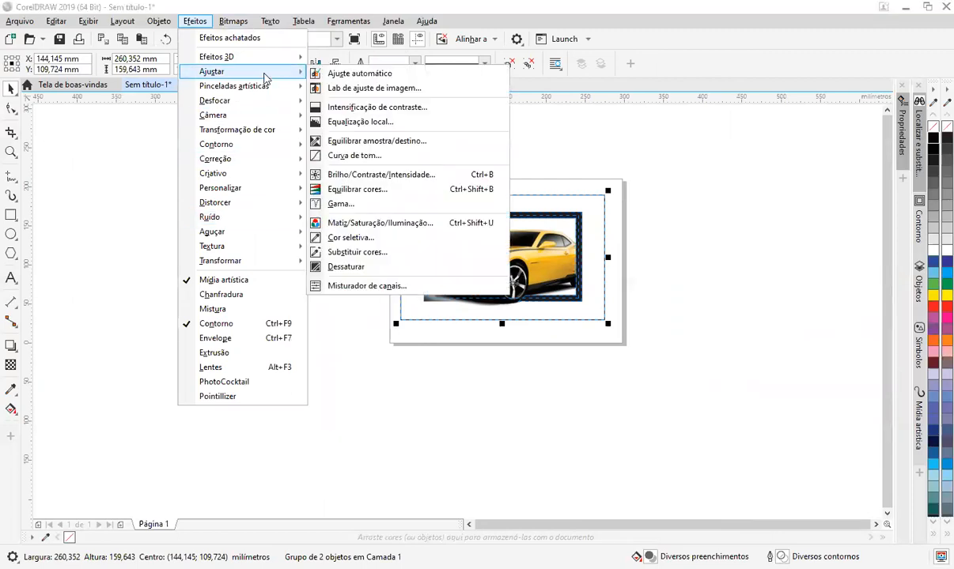
click(342, 223)
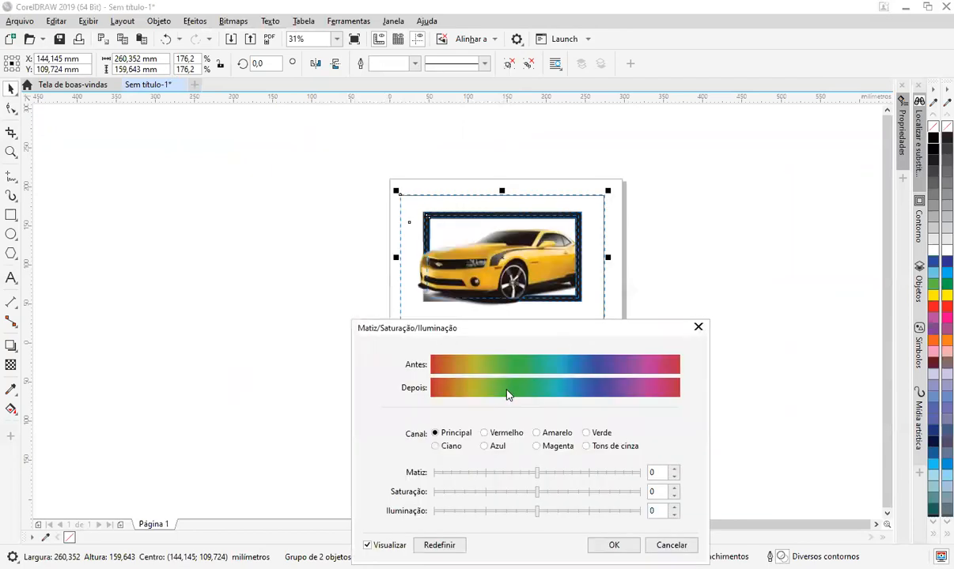
drag(537, 473, 566, 475)
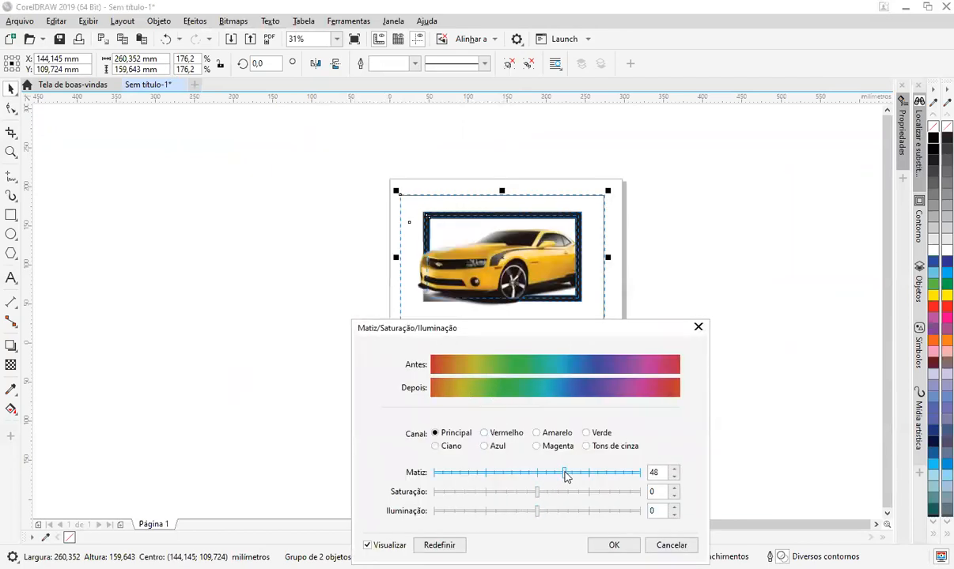
click(496, 472)
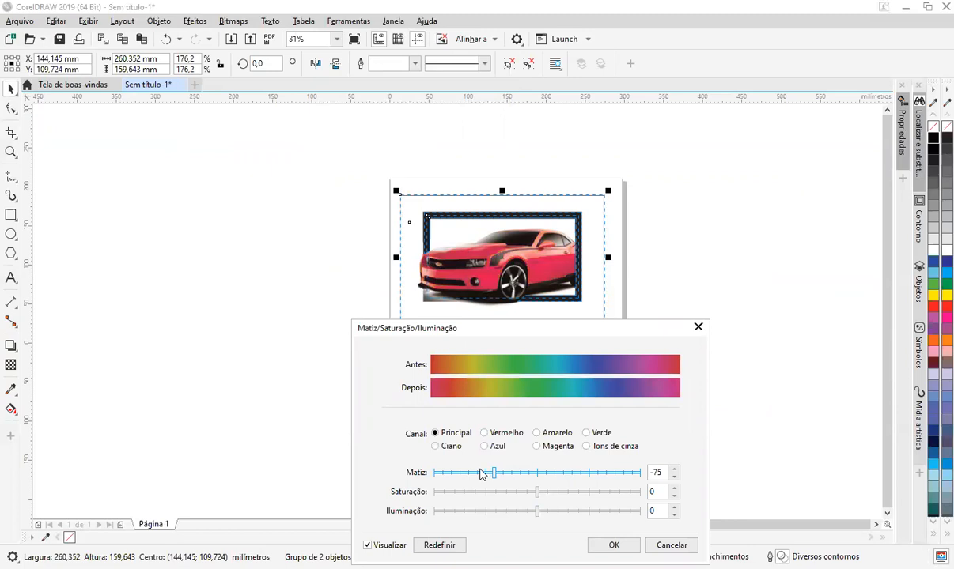
click(452, 473)
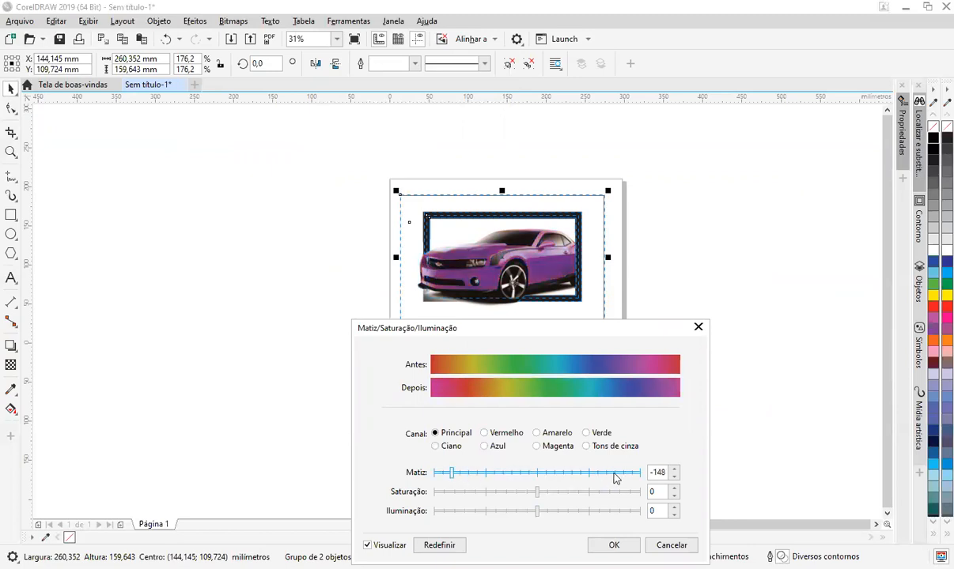
click(614, 473)
click(598, 474)
click(608, 474)
Bring saturation and lightness back to about zero and apply the colour change
click(584, 492)
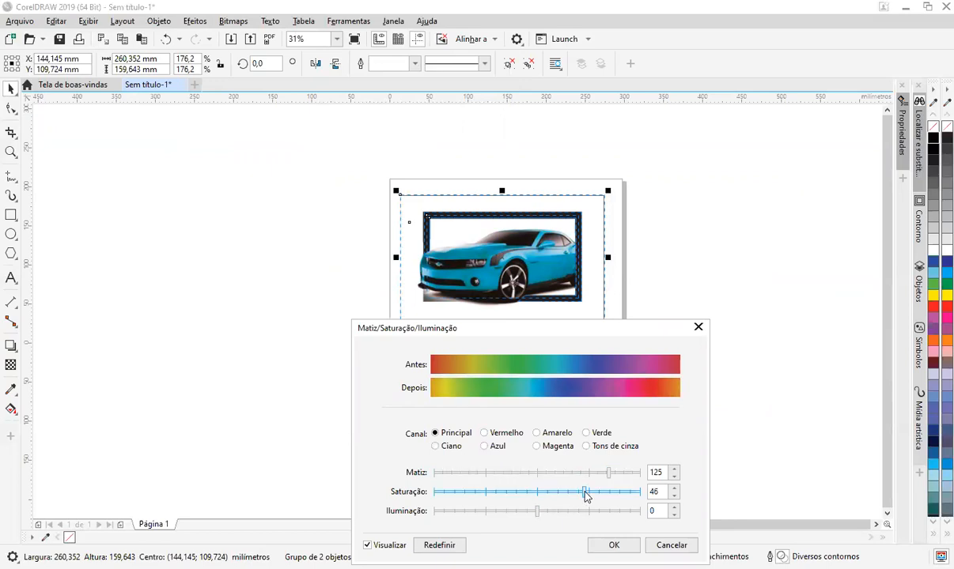
click(517, 492)
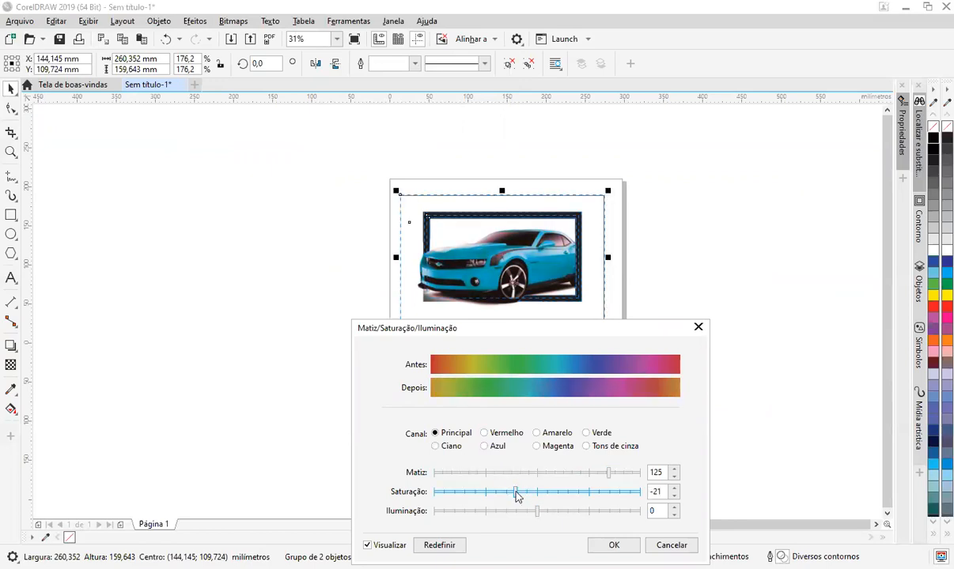
click(561, 513)
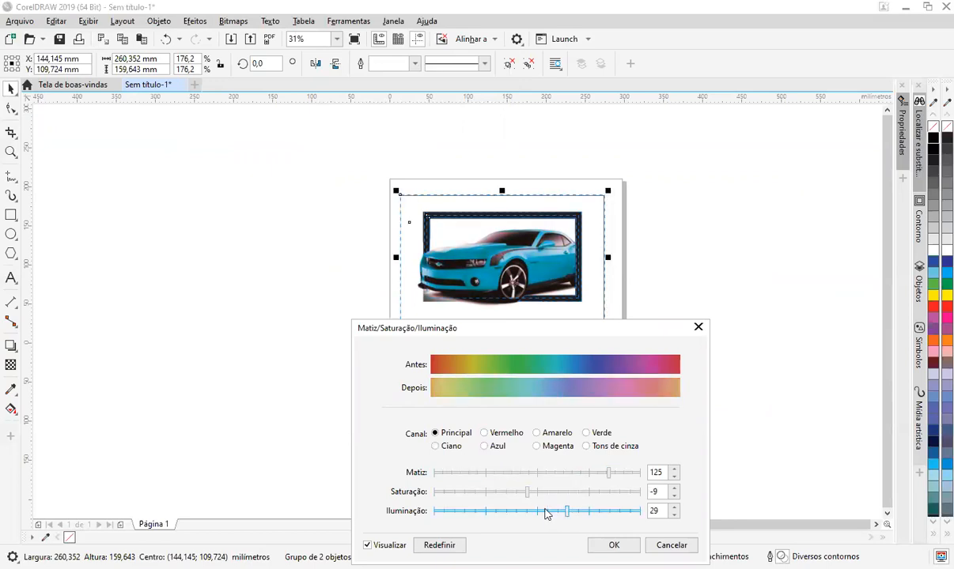
click(525, 512)
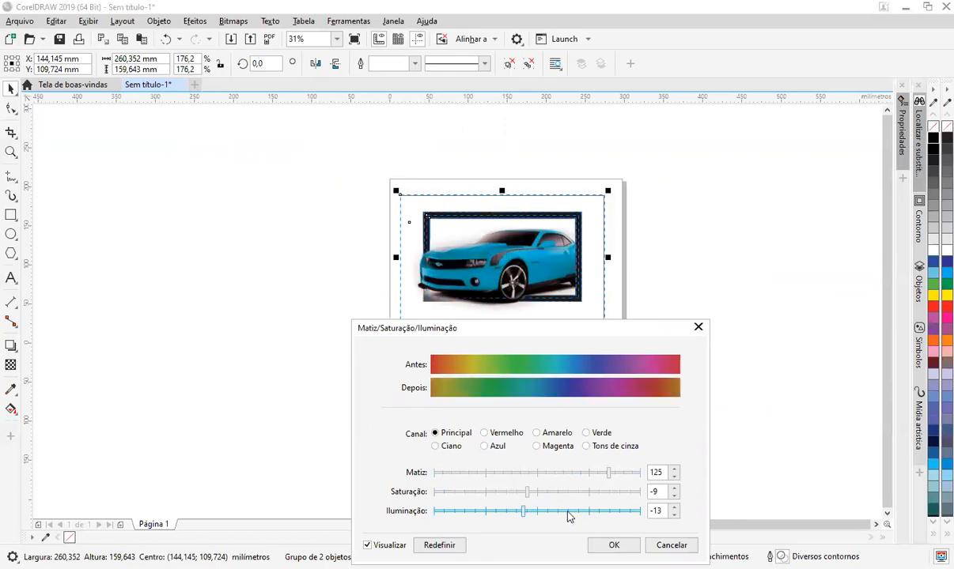
click(538, 512)
click(535, 492)
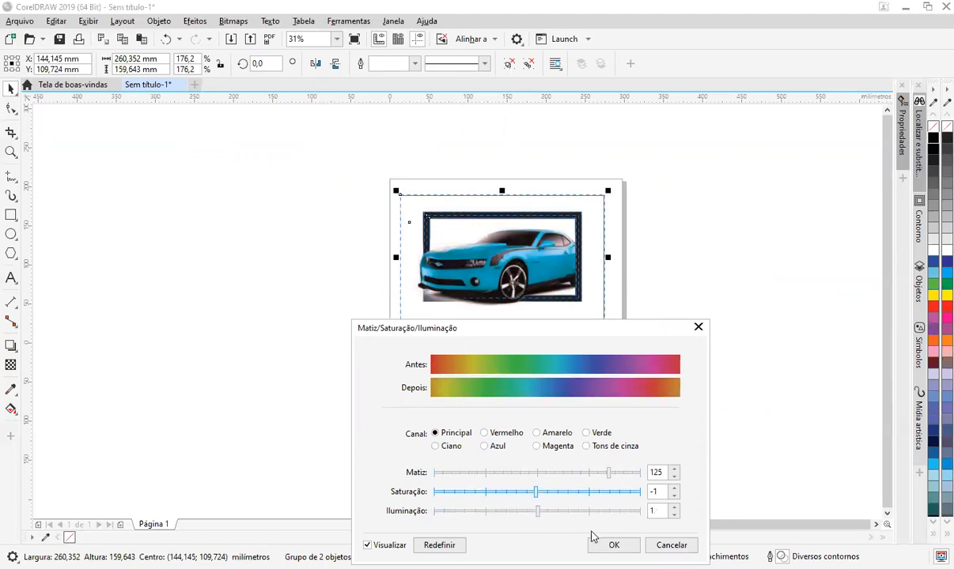
click(698, 326)
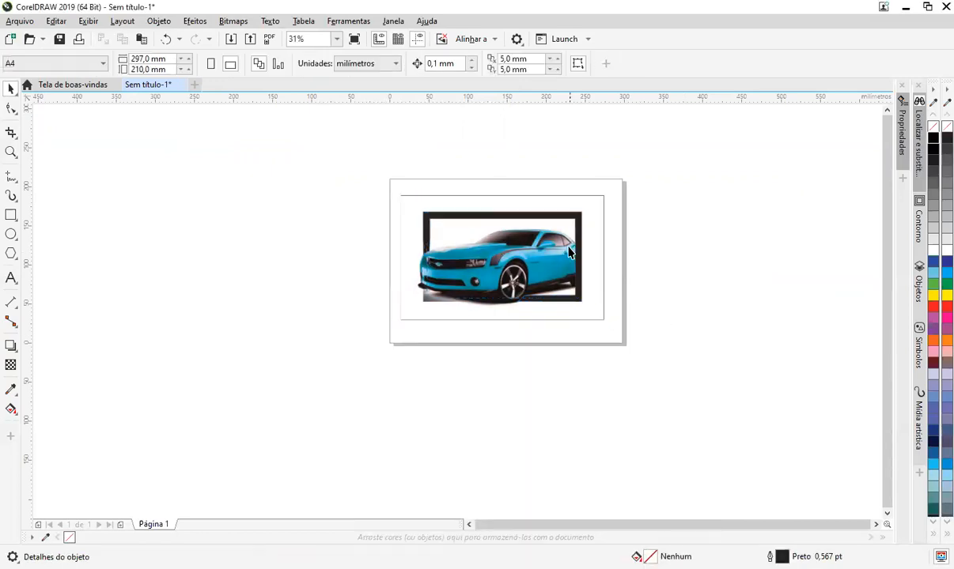
click(572, 250)
drag(529, 290, 300, 293)
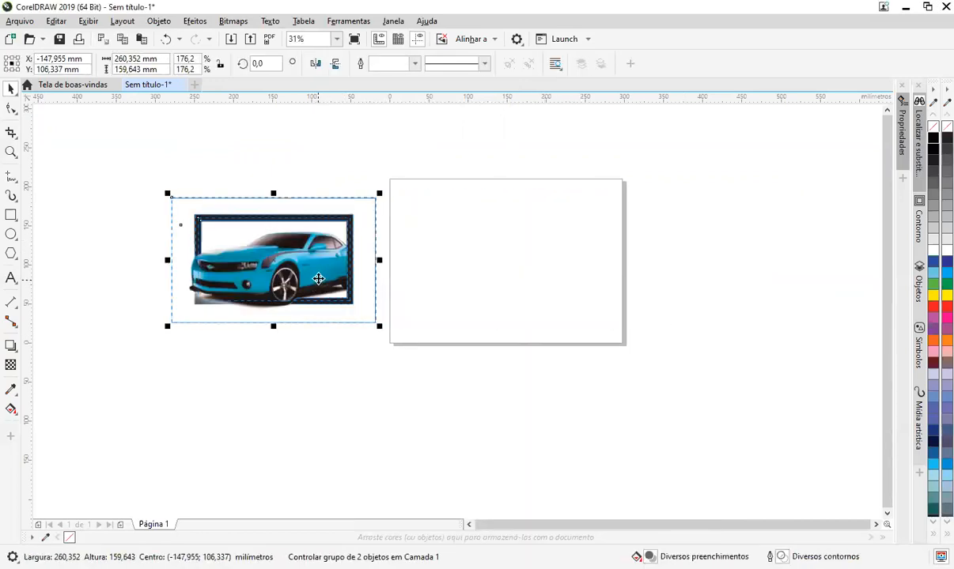
key(ctrl+z)
key(ctrl+z)
key(ctrl+z)
click(529, 386)
key(ctrl+v)
click(532, 294)
drag(564, 298, 644, 363)
click(557, 322)
scroll(295, 253, up, 1)
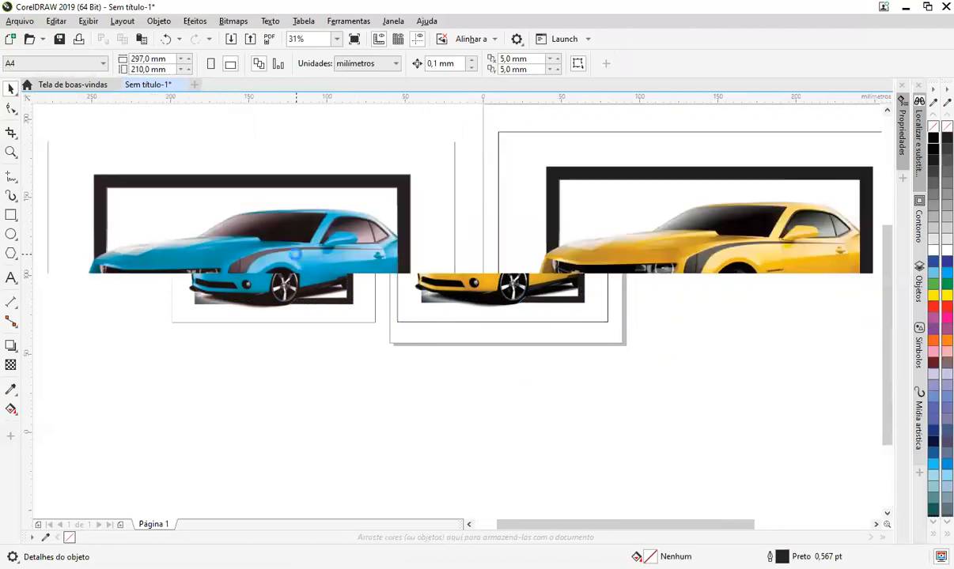
scroll(296, 253, up, 1)
drag(526, 299, 614, 298)
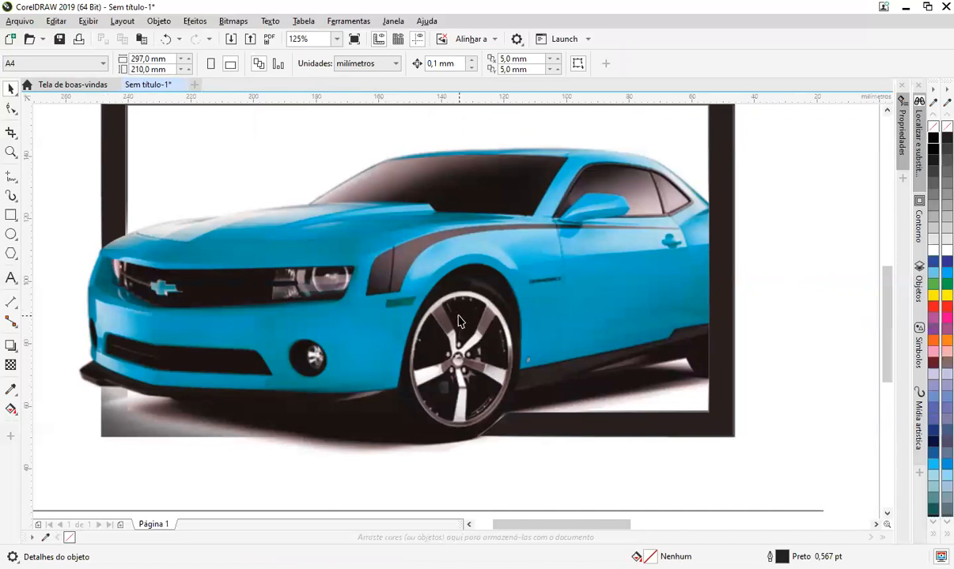
scroll(435, 304, down, 1)
drag(613, 358, 369, 357)
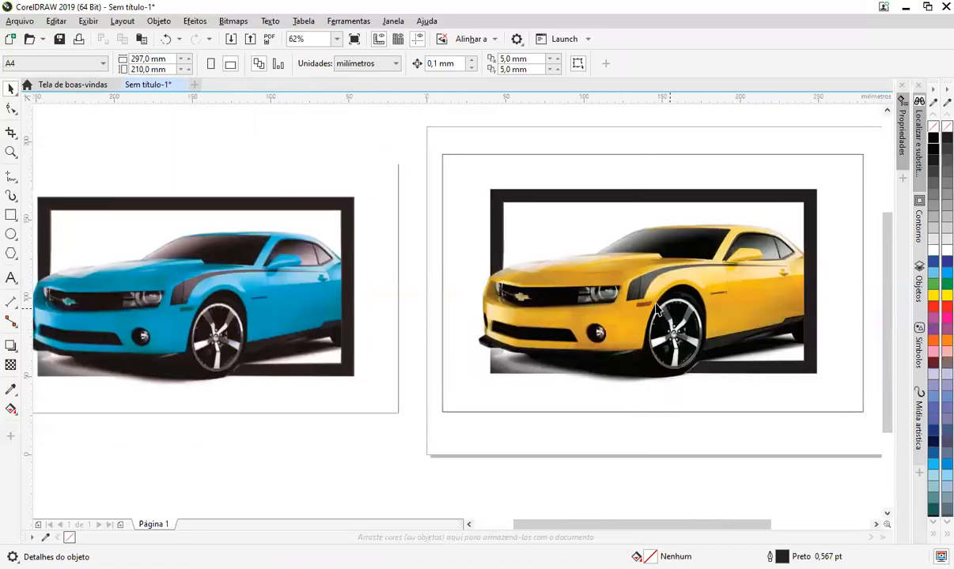
scroll(636, 302, up, 5)
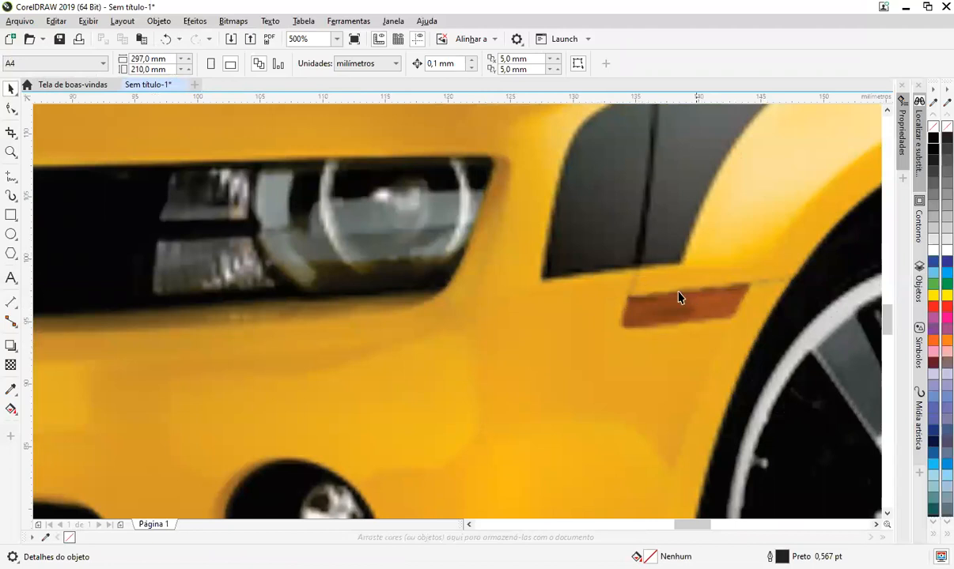
scroll(678, 341, down, 2)
drag(741, 366, 518, 372)
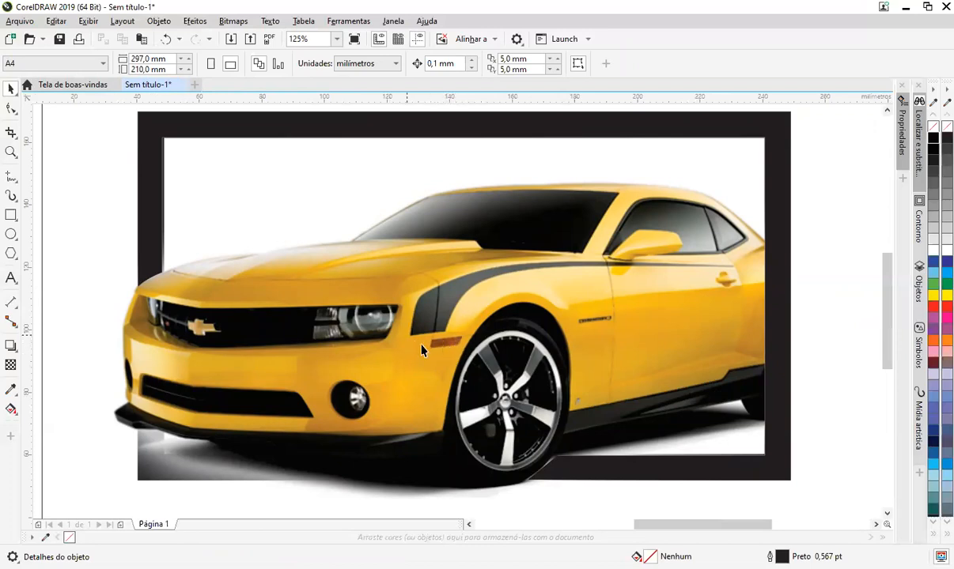
scroll(422, 351, down, 4)
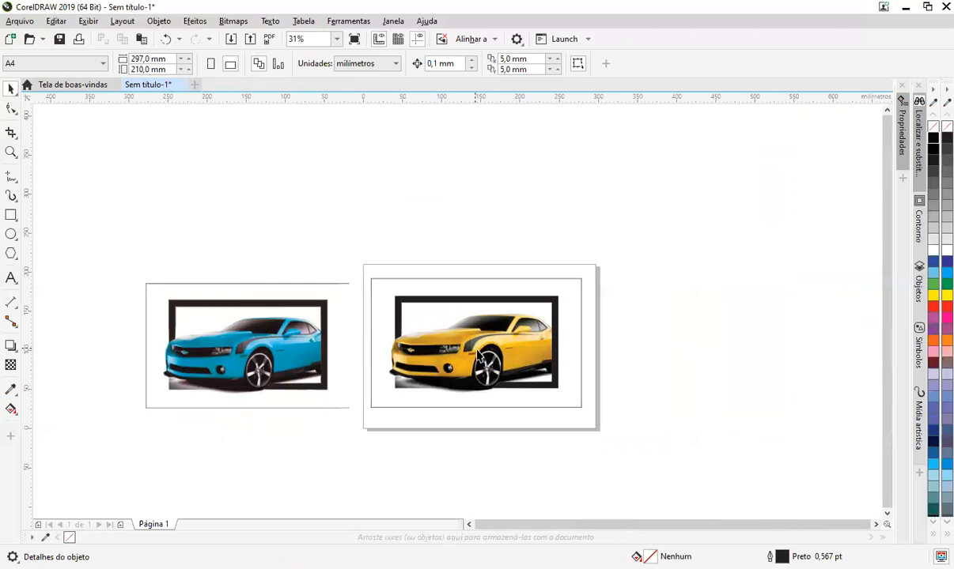
scroll(229, 341, up, 4)
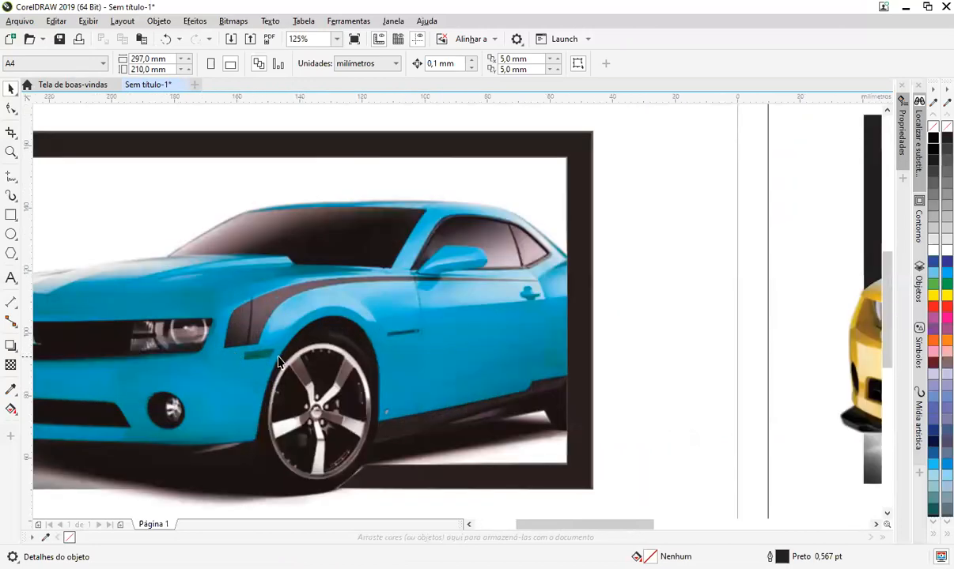
scroll(344, 311, down, 4)
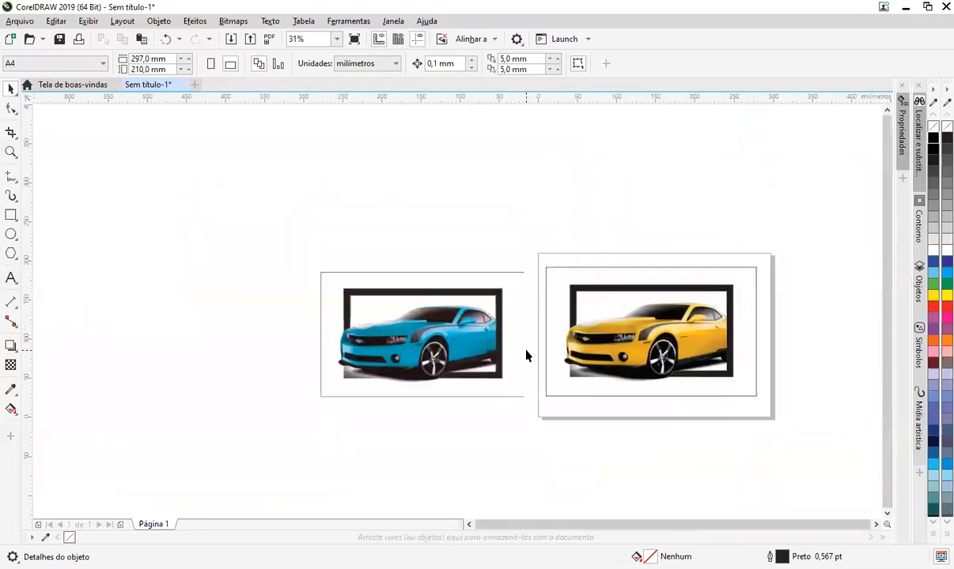
Group the blue and yellow car frames, shrink them to about 35%, and centre on the page
click(456, 357)
click(616, 434)
click(440, 337)
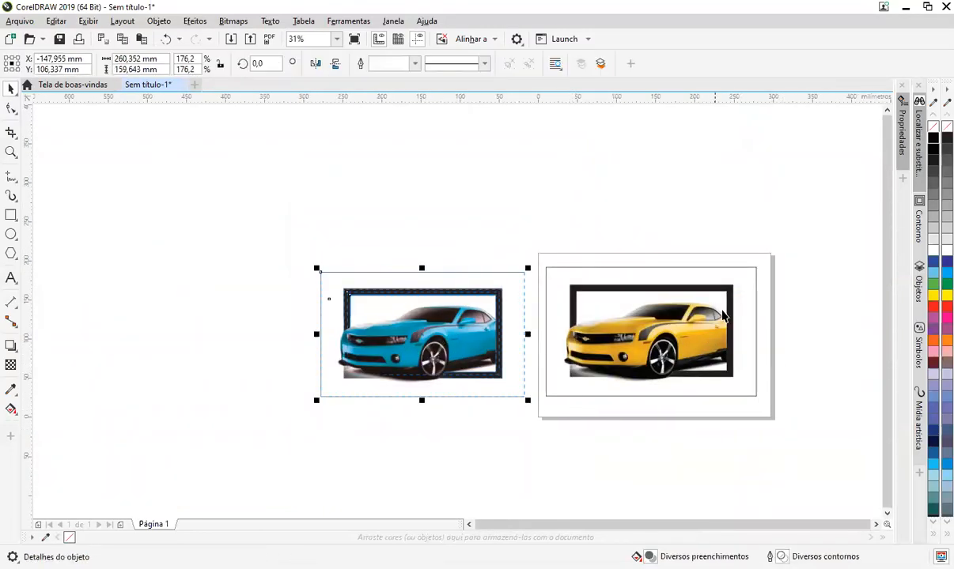
shift+click(620, 298)
key(ctrl+g)
drag(317, 262, 458, 240)
key(p)
Enlarge the two-car group to about 139%
click(693, 291)
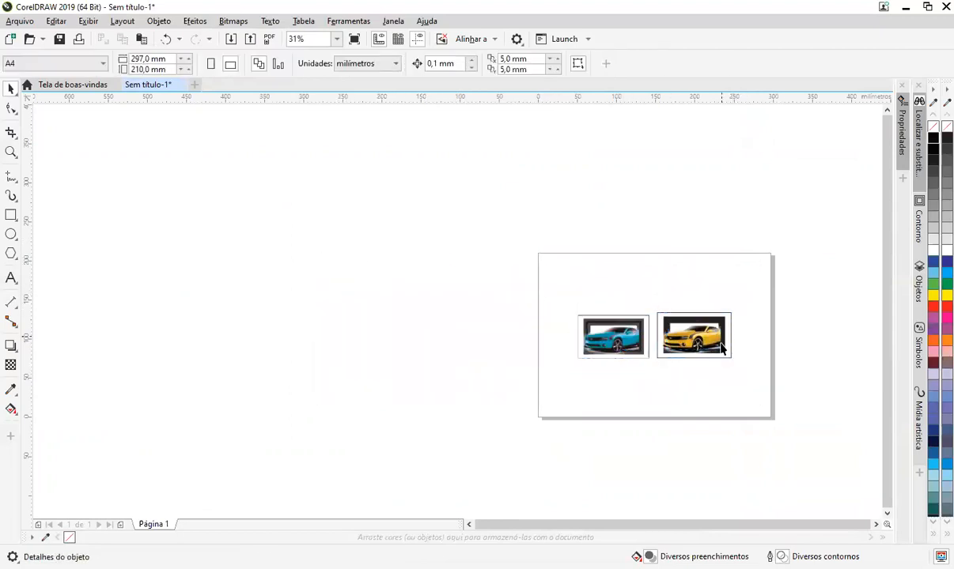
scroll(721, 348, up, 2)
scroll(715, 336, up, 2)
scroll(712, 332, down, 2)
click(695, 275)
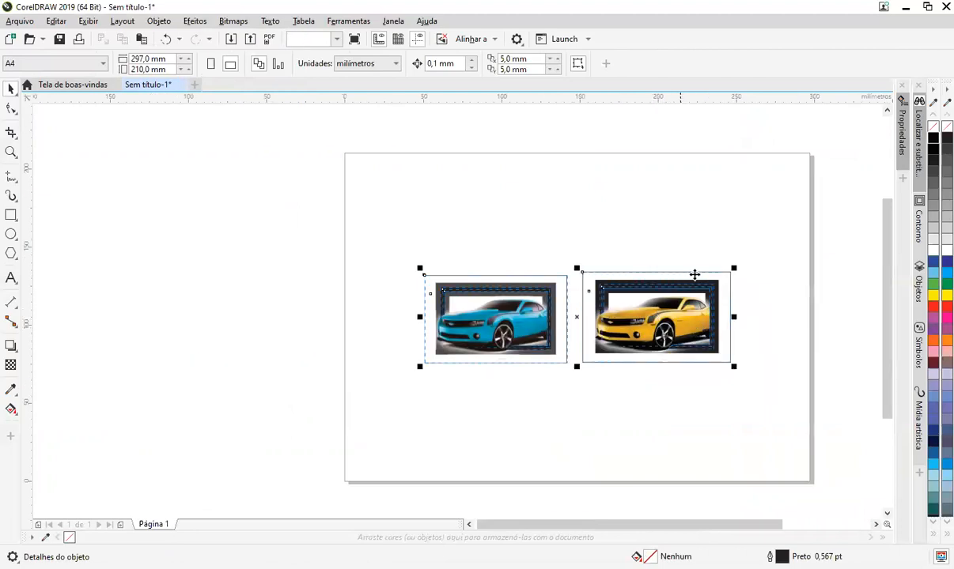
drag(734, 269, 795, 208)
click(802, 206)
Ungroup the car frames and resize the blue frame to match the yellow one
click(732, 288)
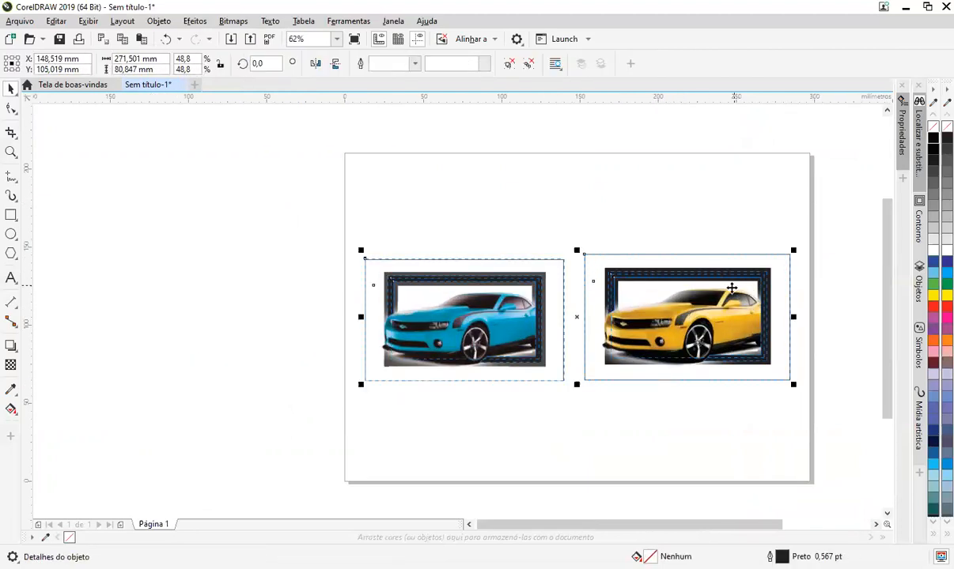
click(591, 238)
click(537, 301)
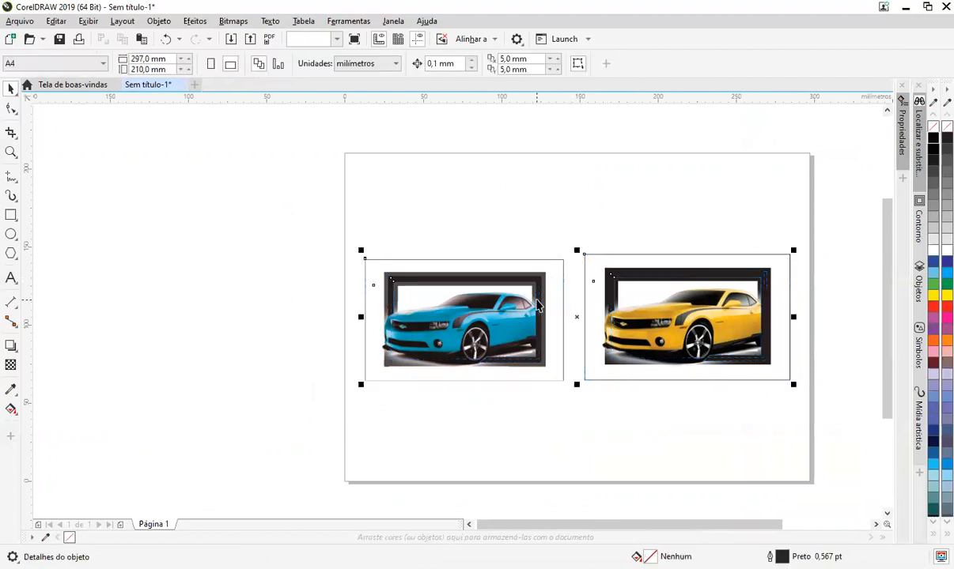
right_click(537, 304)
click(581, 204)
drag(575, 219, 296, 404)
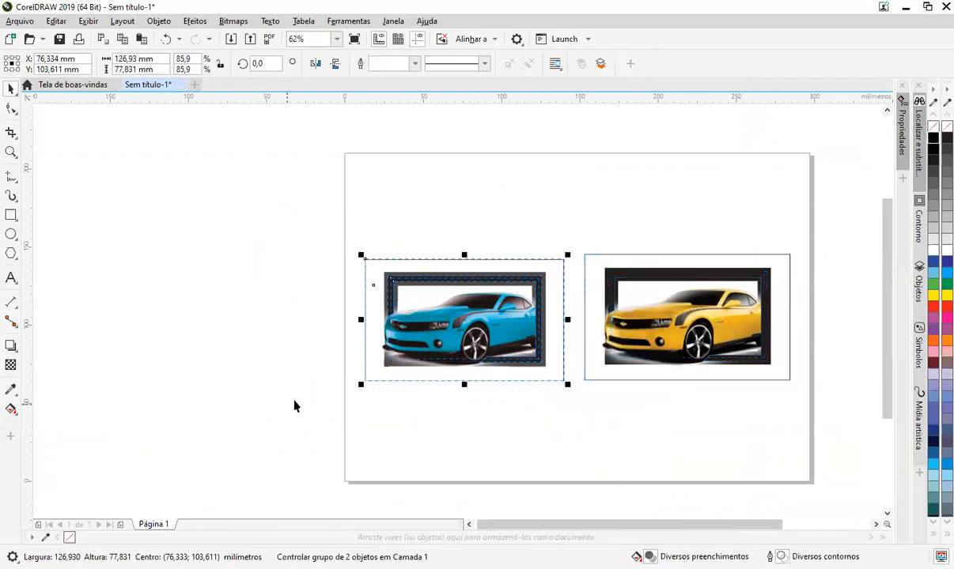
mouse_move(567, 252)
mouse_down()
mouse_move(596, 246)
mouse_move(574, 249)
mouse_up()
drag(574, 388, 590, 382)
click(650, 400)
Regroup both car frames and centre the group on the page
drag(878, 416, 200, 186)
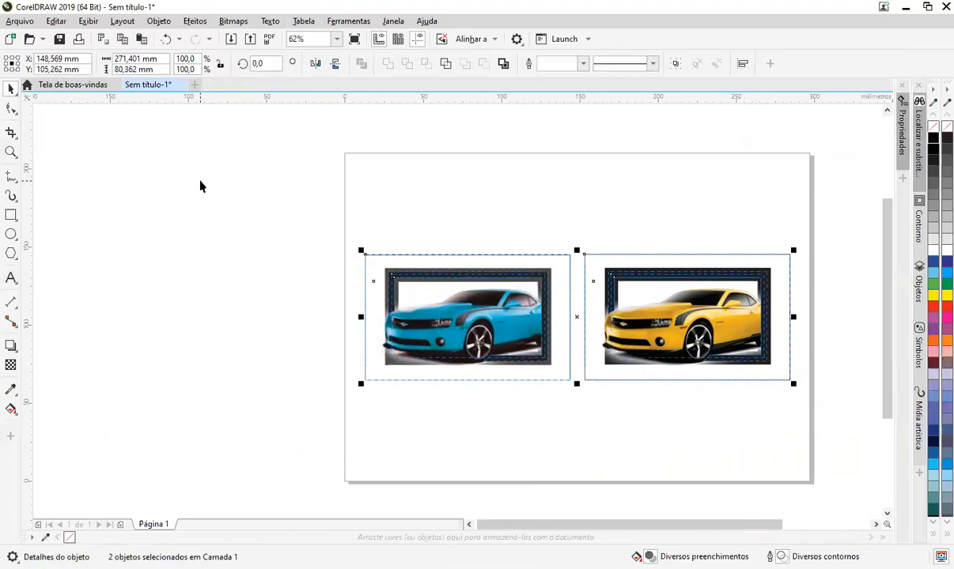
key(ctrl+g)
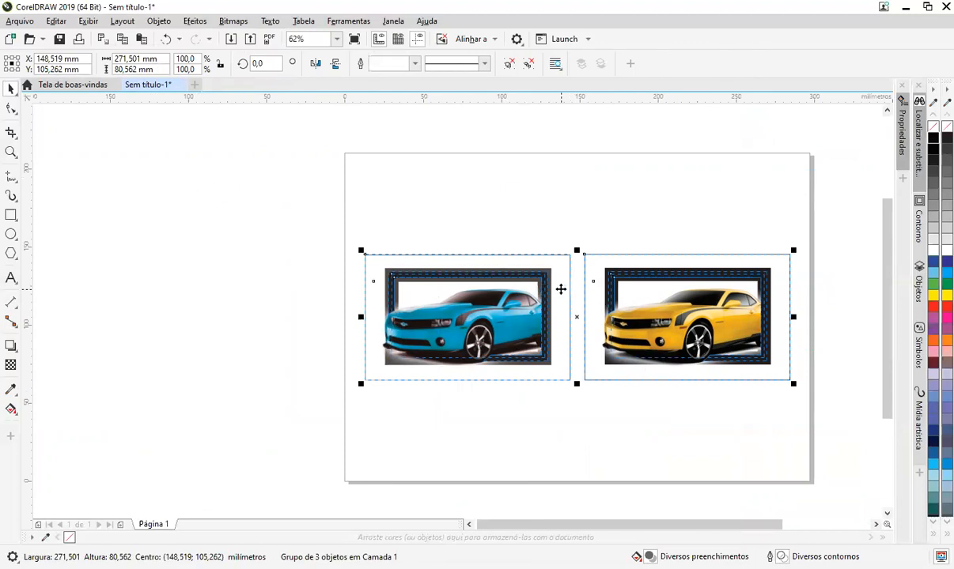
key(p)
click(659, 201)
scroll(615, 237, down, 2)
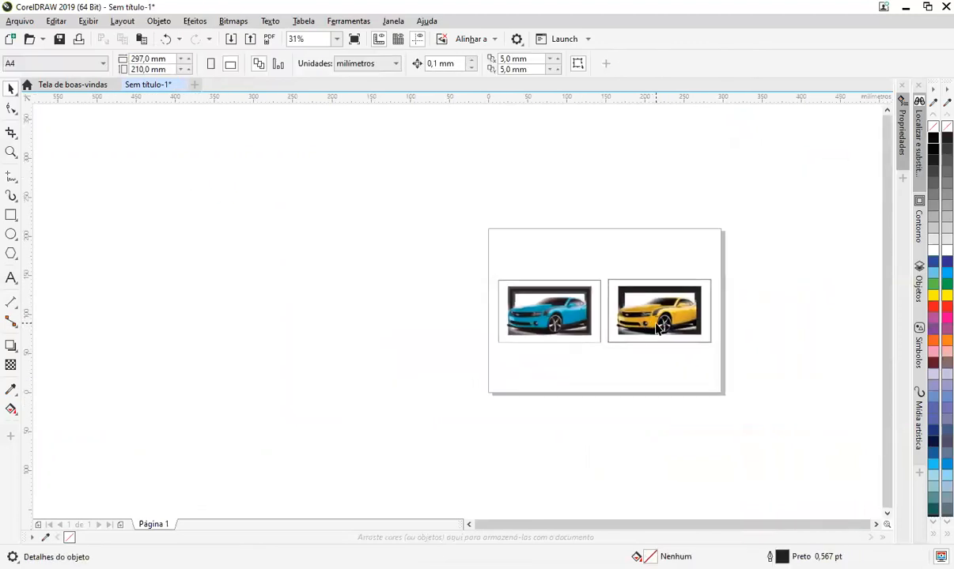
Reposition the view and deselect the car group to reach the page size settings
scroll(660, 331, up, 2)
scroll(660, 330, up, 2)
scroll(692, 300, down, 2)
drag(654, 214, 554, 213)
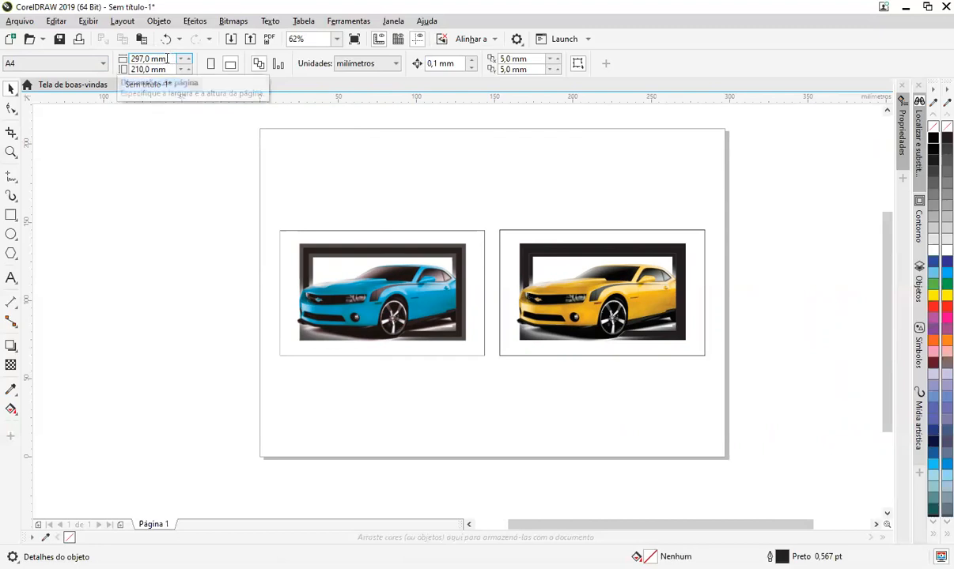
drag(184, 59, 202, 121)
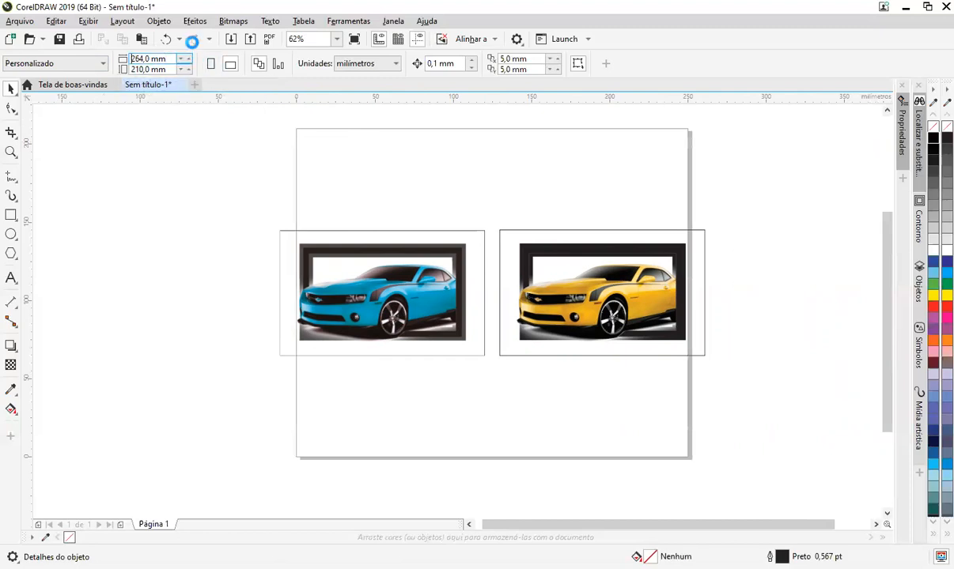
drag(234, 187, 753, 375)
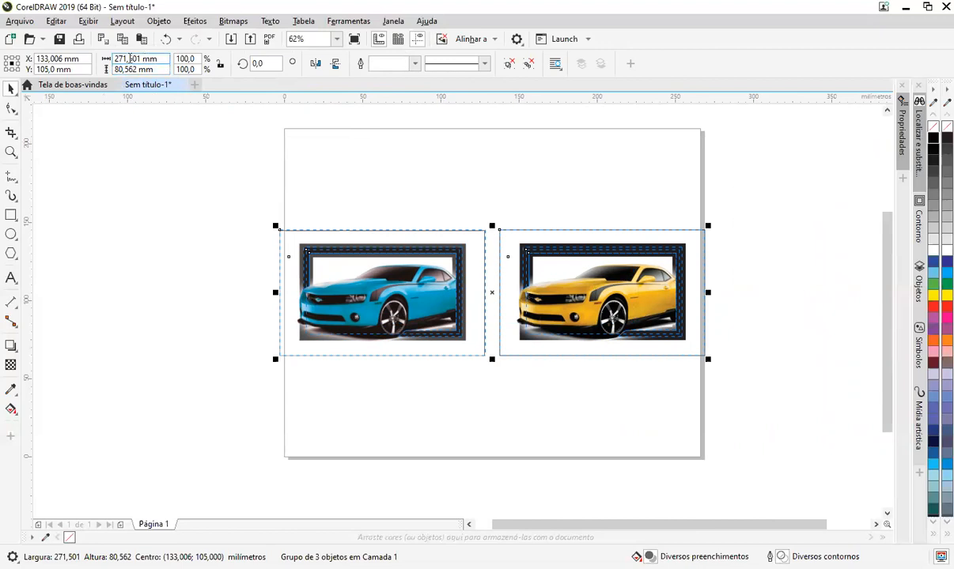
click(279, 154)
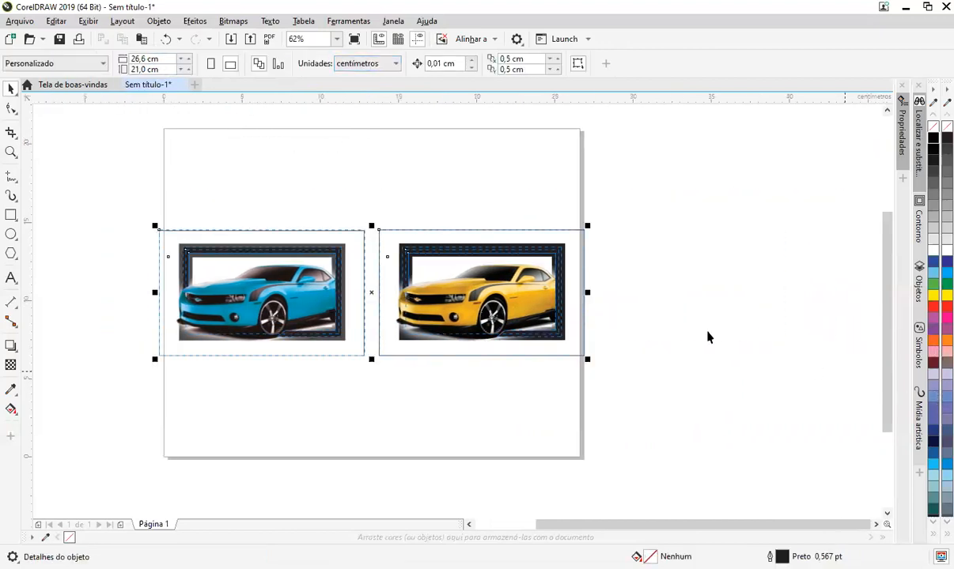
drag(137, 130, 234, 146)
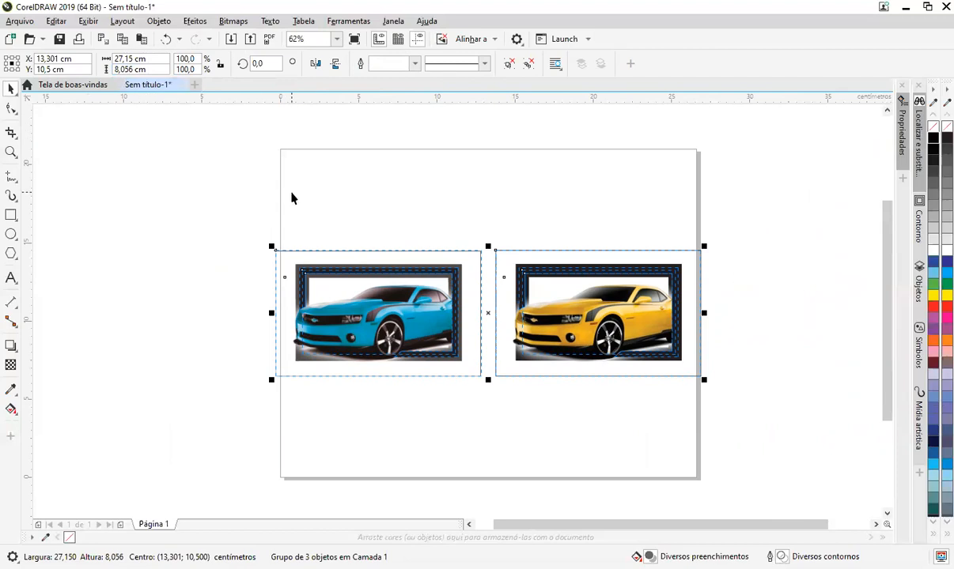
click(181, 127)
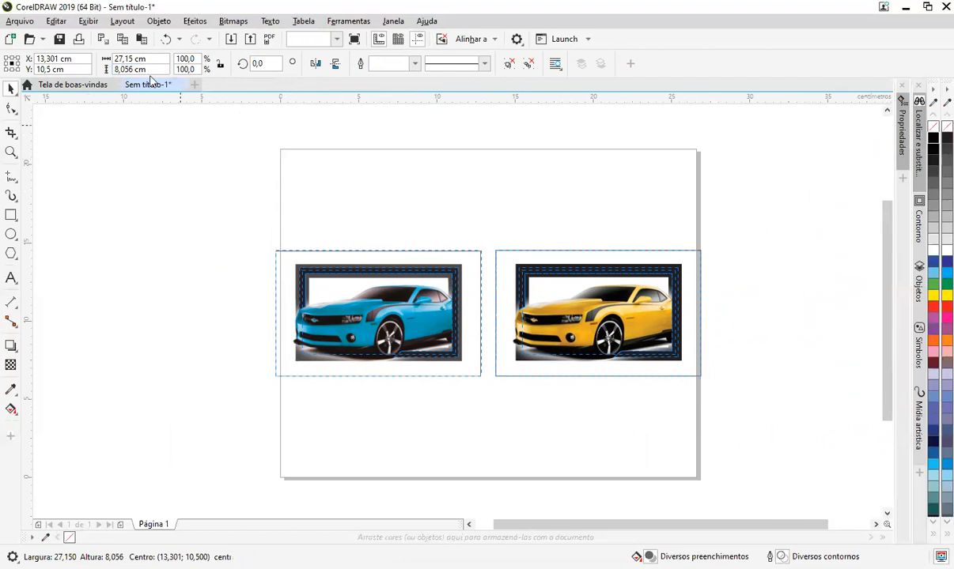
Set the page width to 28 cm and the height to 8,5 cm
drag(160, 59, 46, 60)
text(28)
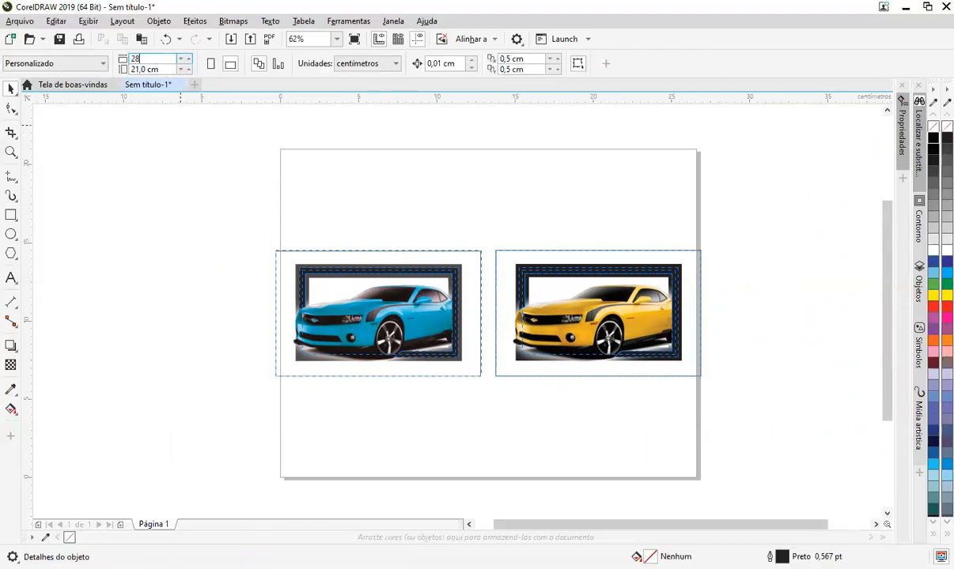
key(Tab)
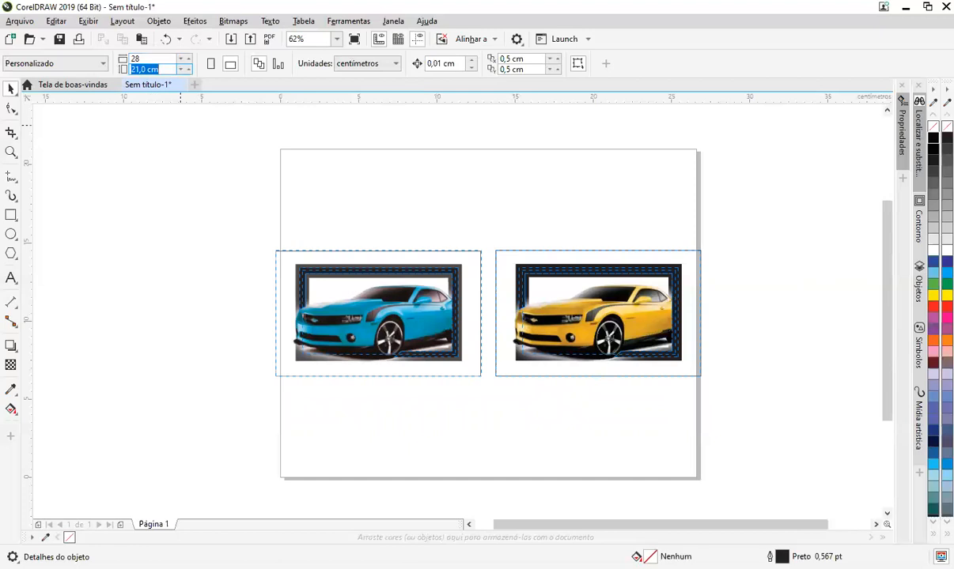
text(8)
key(Return)
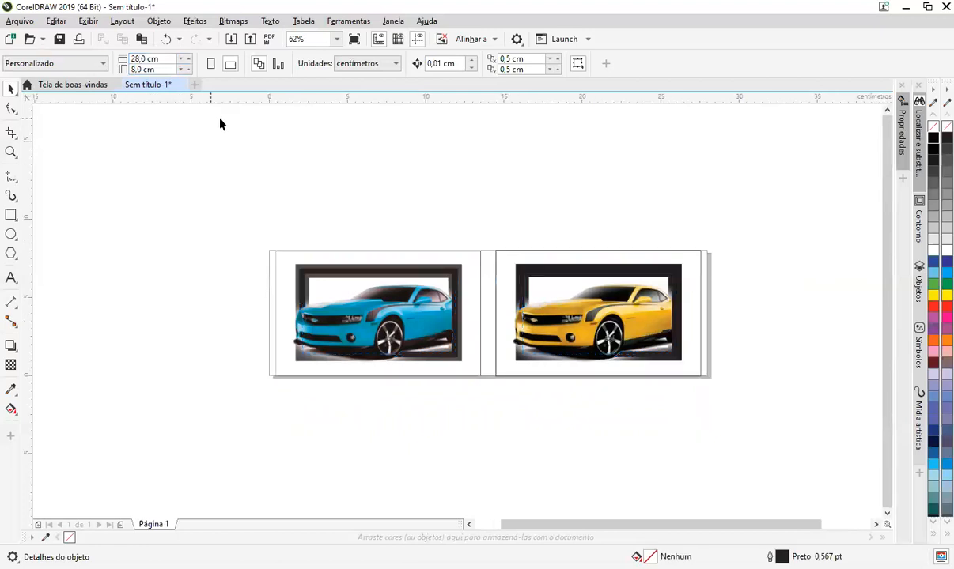
click(152, 69)
text(8,5)
key(Return)
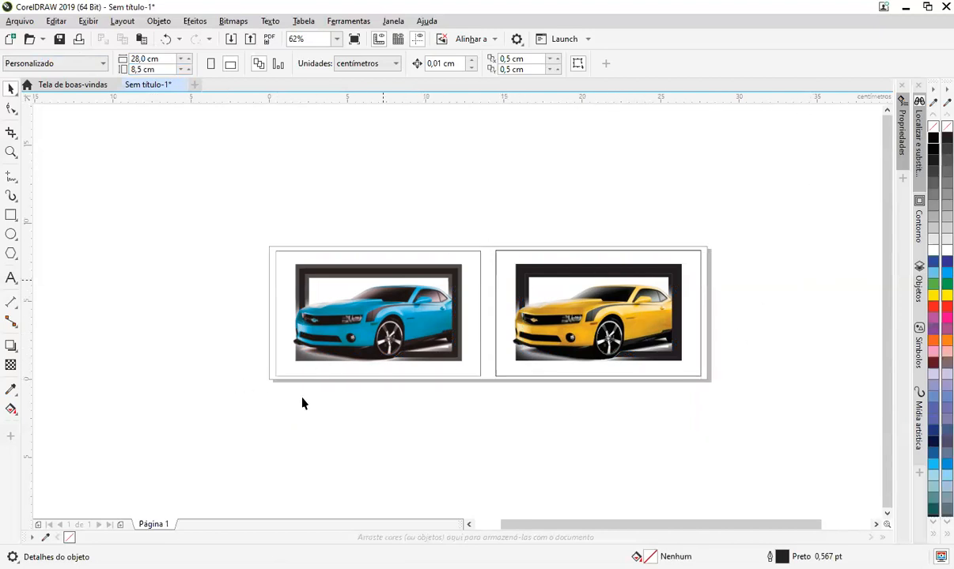
Publish the page to PDF with the file name 'carros amostra'
click(268, 40)
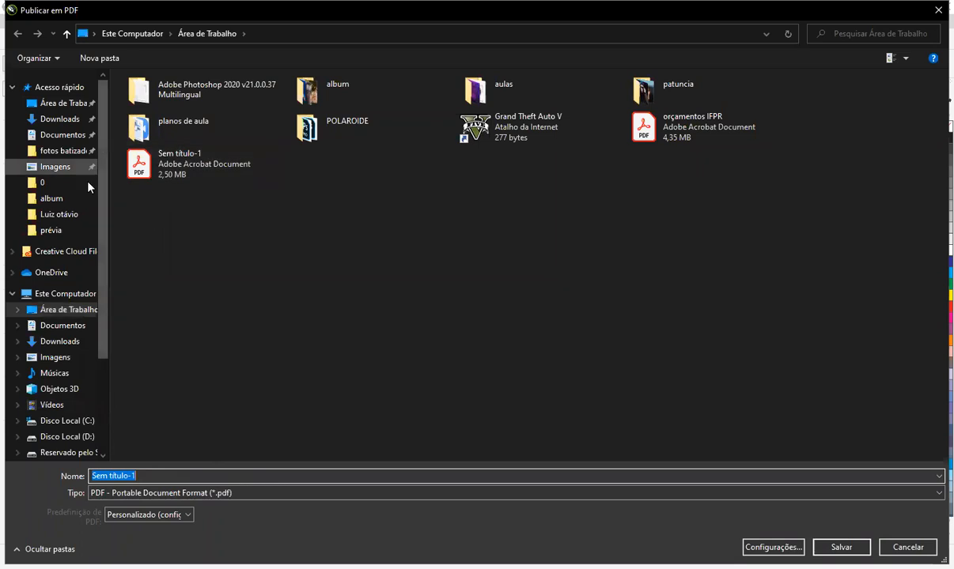
click(158, 476)
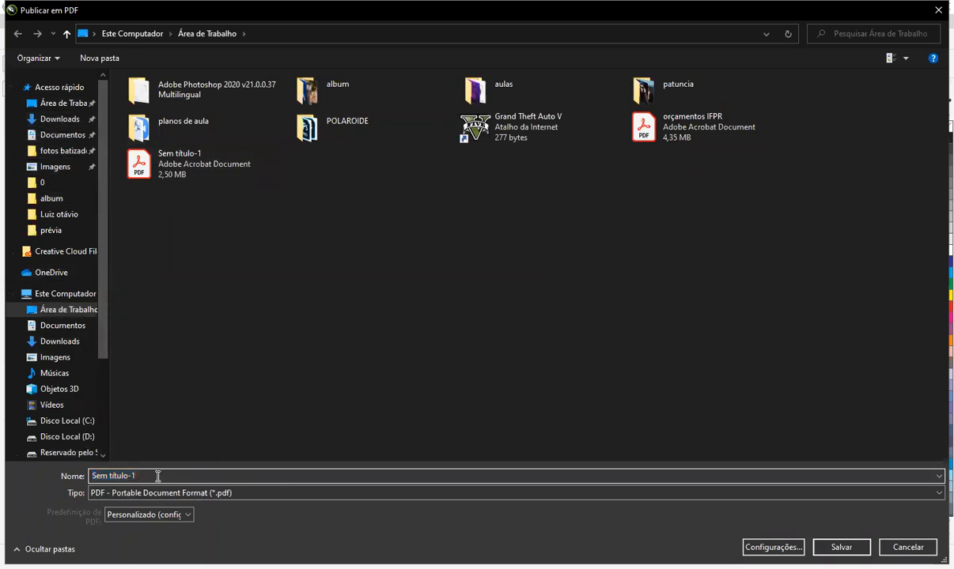
key(ctrl+a)
text(carr)
key(Return)
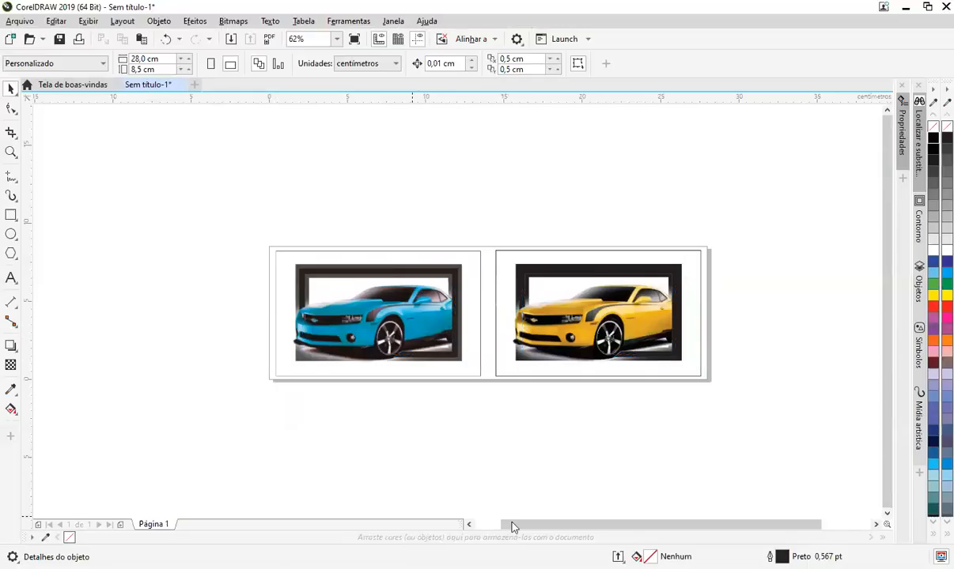
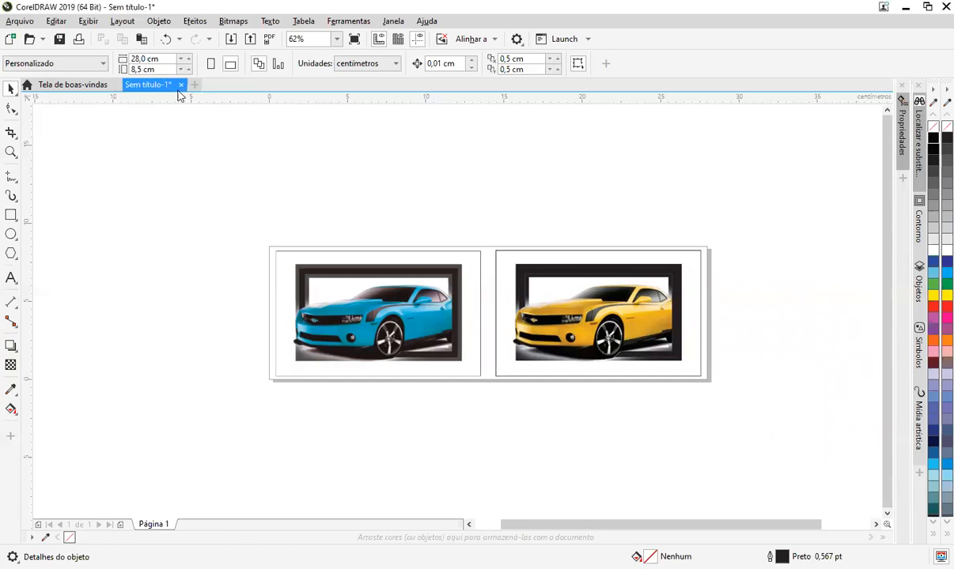
Import the 'carros amostra' PDF and move the car images up on the page
key(ctrl+i)
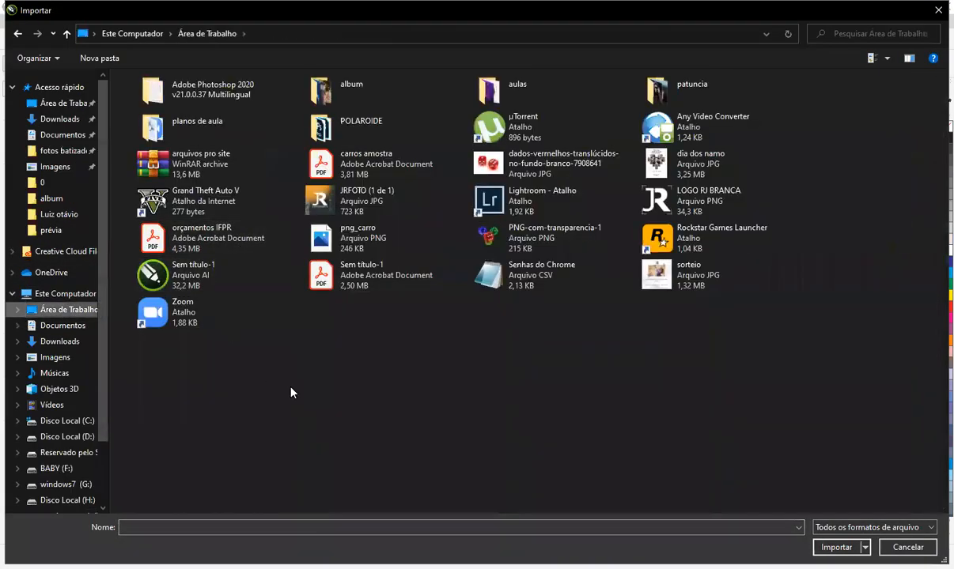
click(371, 273)
click(400, 166)
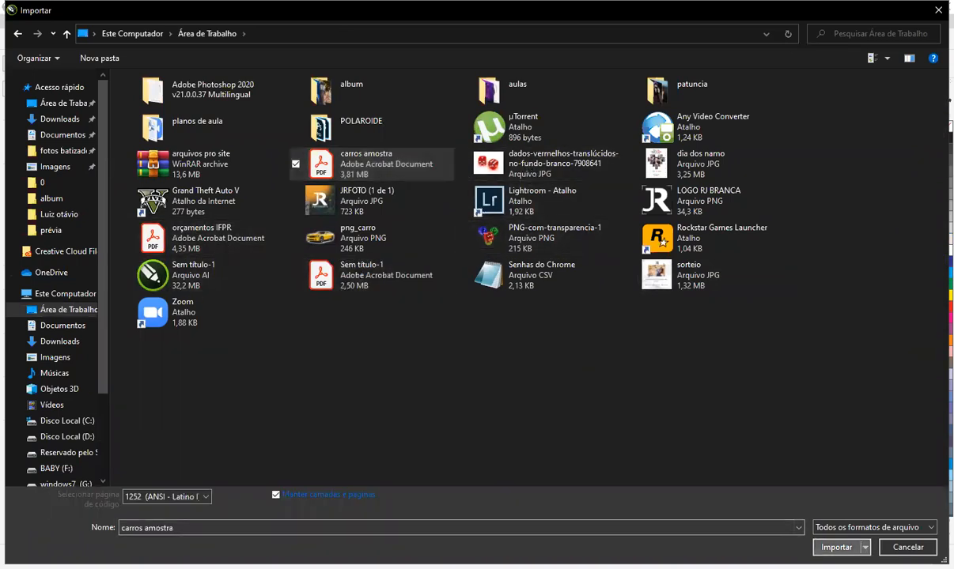
key(Return)
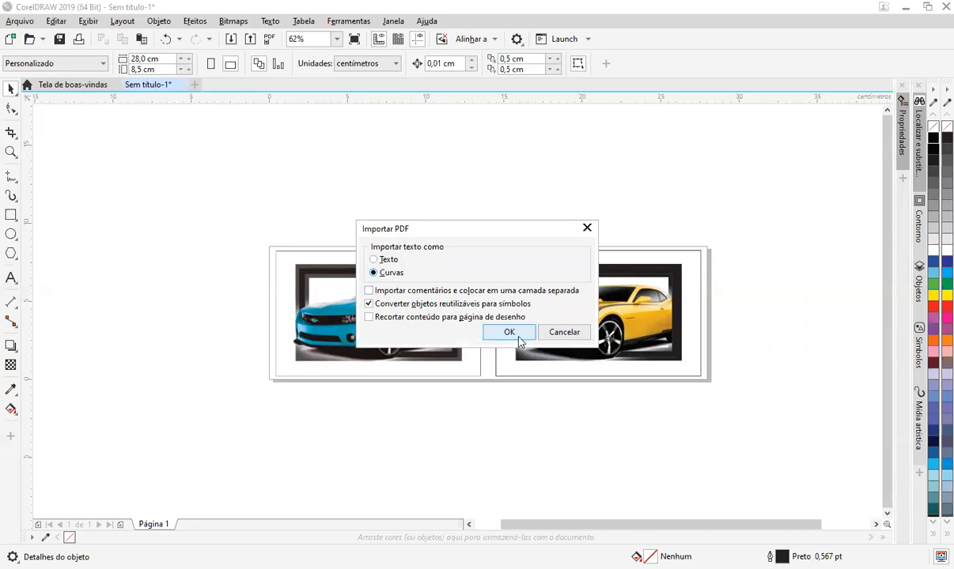
click(510, 333)
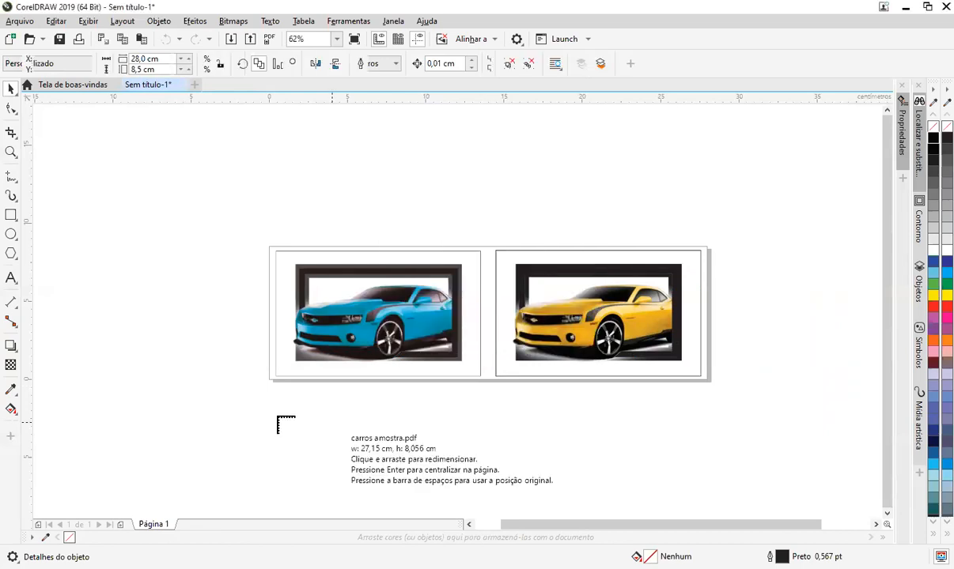
click(263, 401)
scroll(277, 396, down, 2)
drag(340, 401, 570, 331)
scroll(556, 344, up, 1)
Import 'carros amostra' again at a dragged size, then delete the extra small car images
click(230, 40)
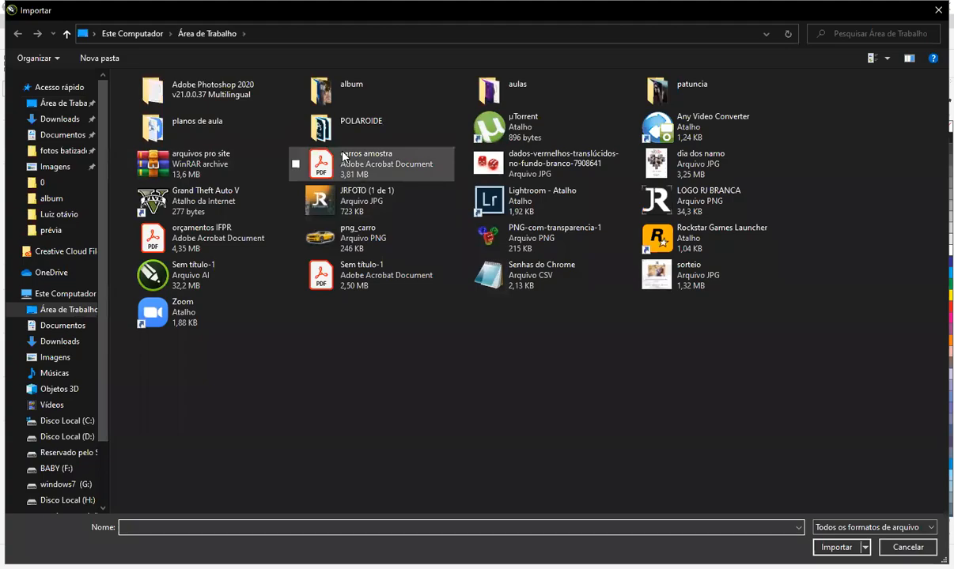
click(342, 157)
double_click(342, 158)
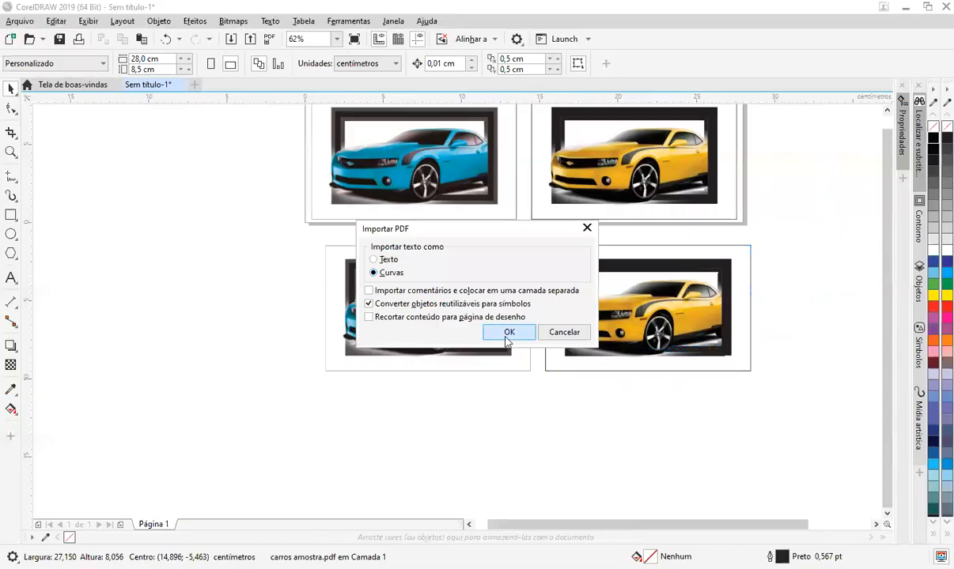
key(Return)
drag(329, 372, 538, 516)
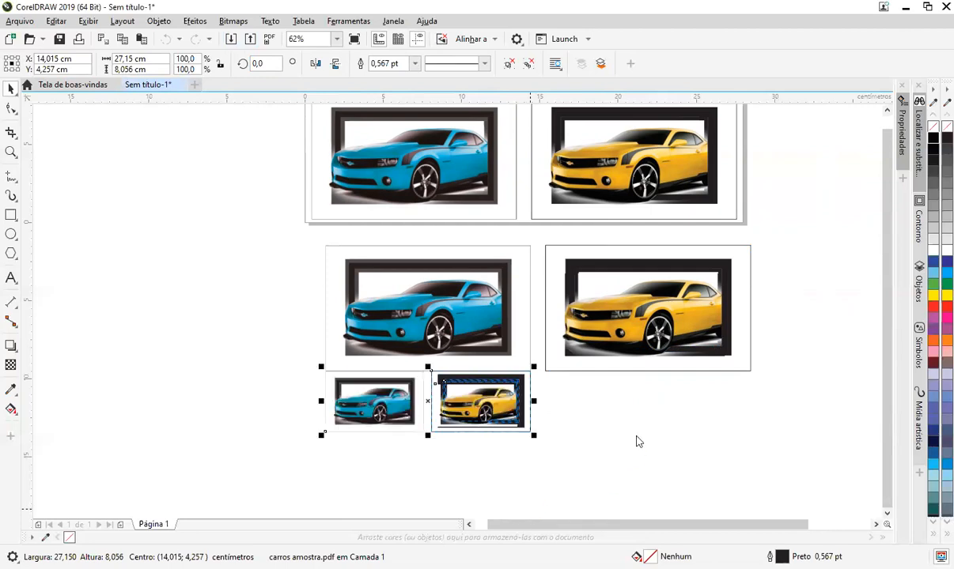
click(537, 447)
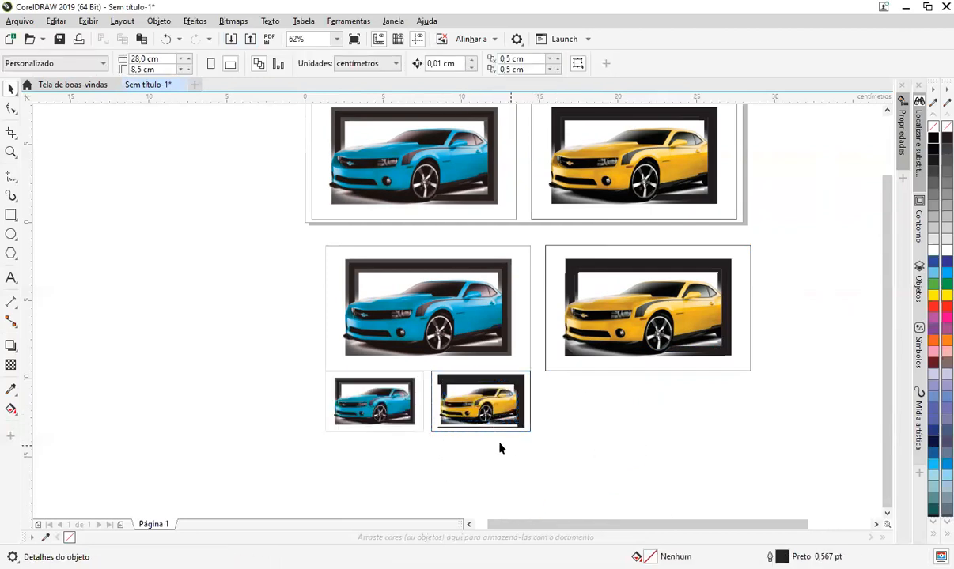
scroll(437, 424, up, 4)
scroll(437, 424, down, 6)
drag(530, 467, 730, 452)
key(Delete)
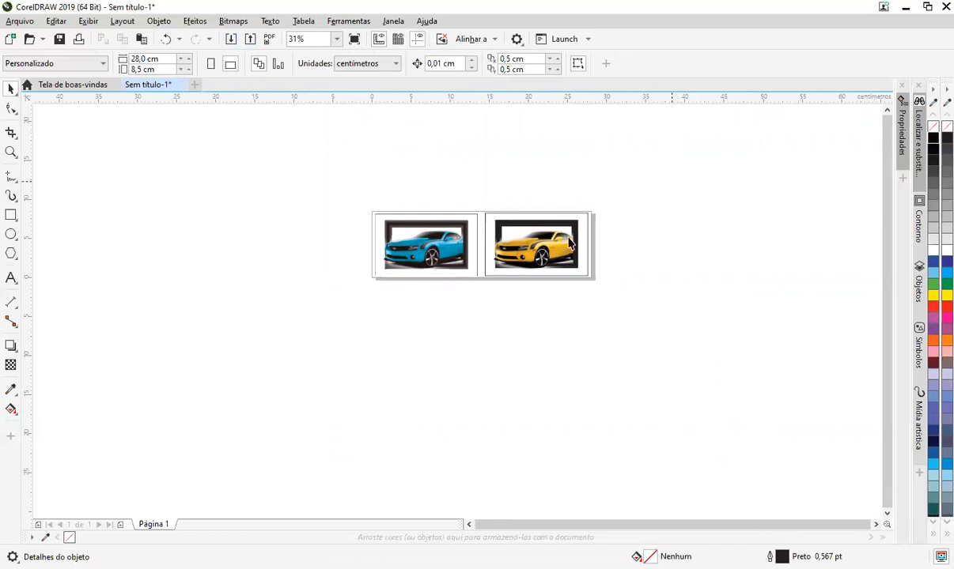
Delete the two-car group and add 'COREL DRAW' text centred on the page
click(539, 229)
key(Delete)
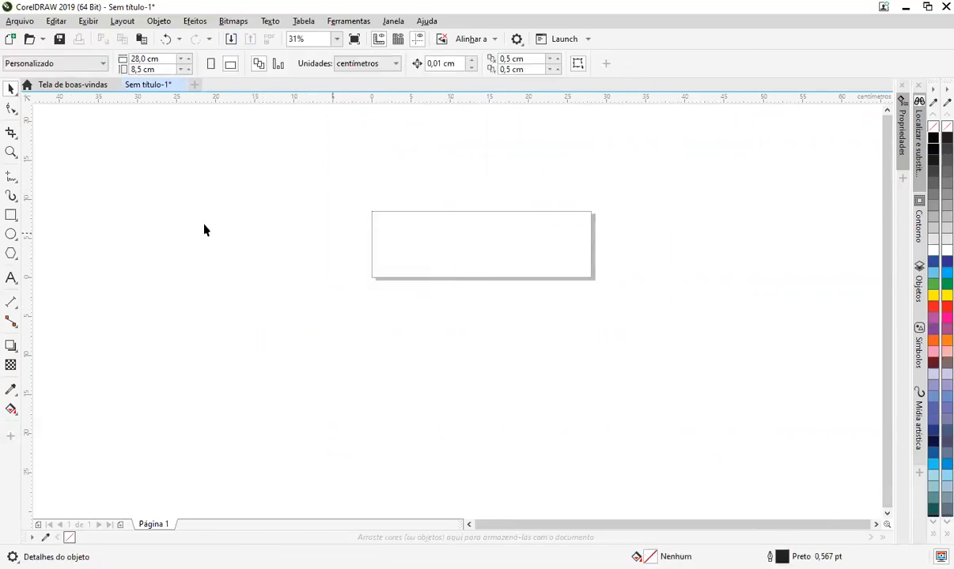
click(11, 277)
click(431, 238)
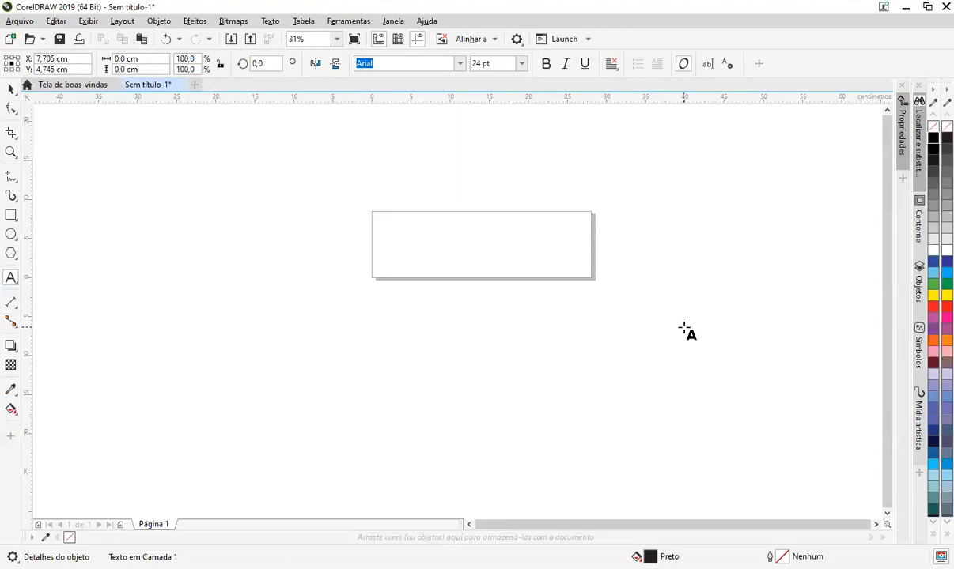
text(COREL DRAW)
key(ctrl+space)
key(p)
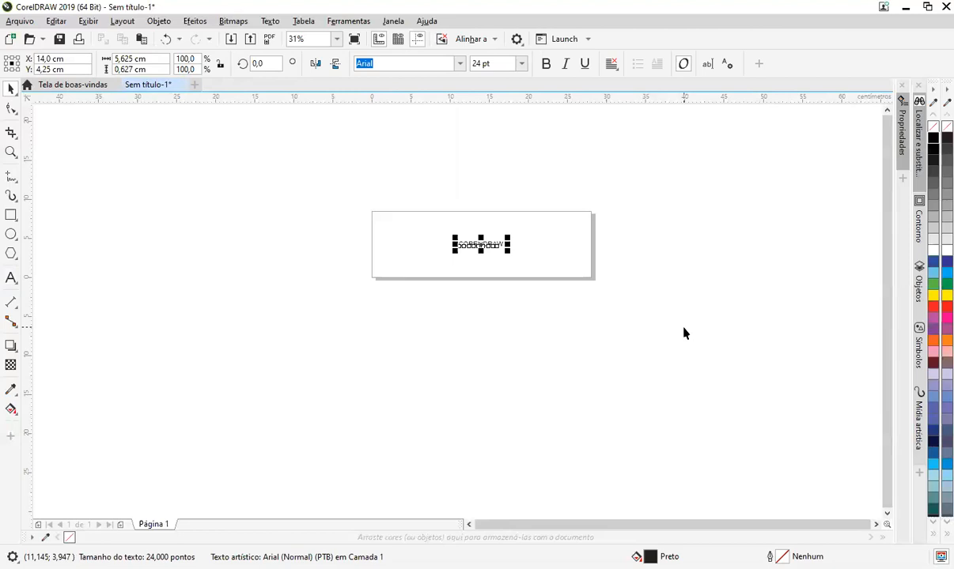
click(569, 244)
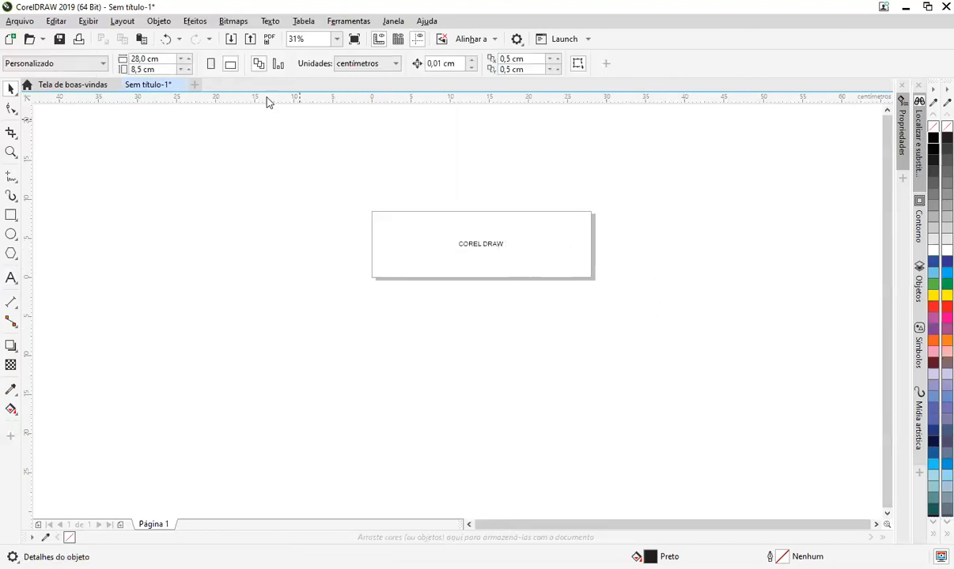
Publish only the current page to PDF with the file name 'COREL'
click(268, 40)
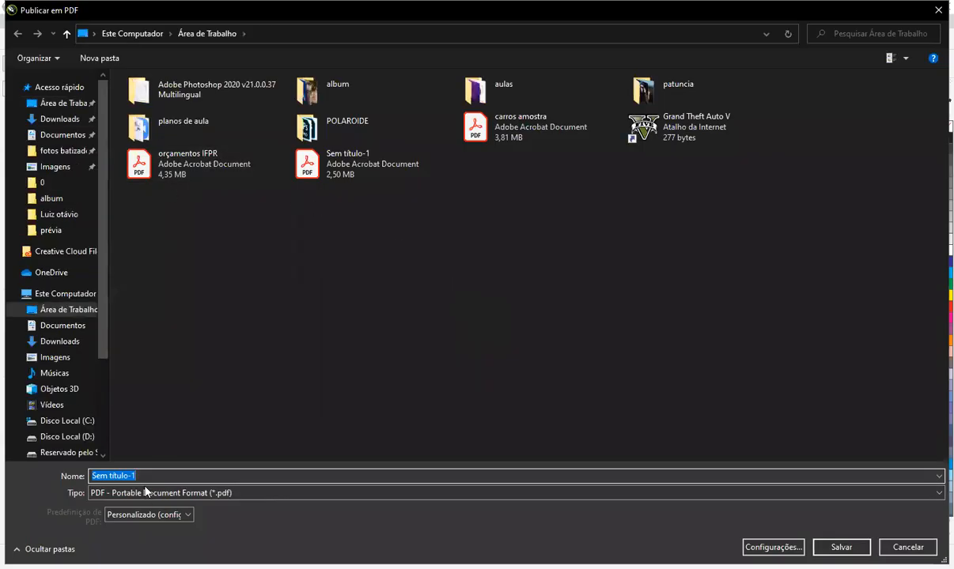
click(773, 547)
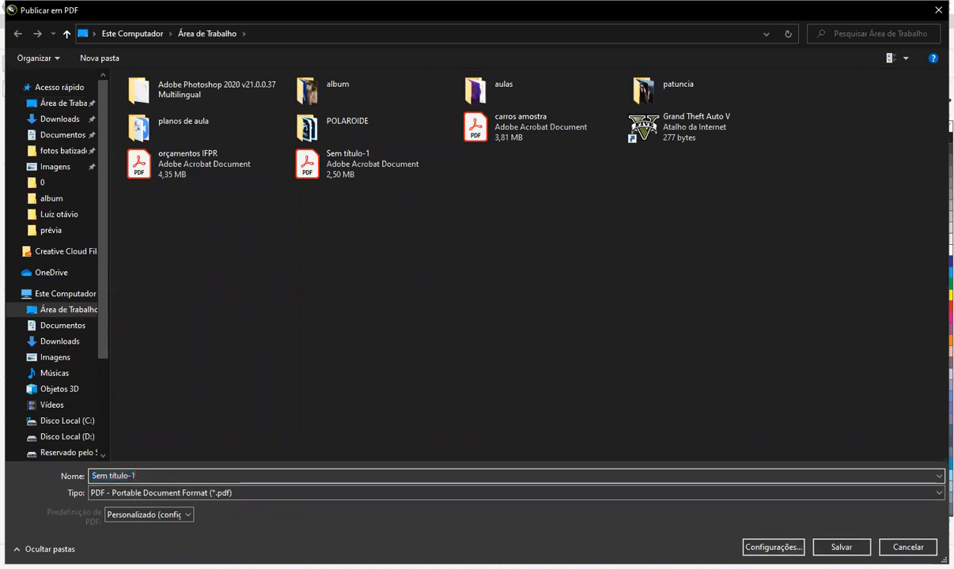
click(395, 212)
click(607, 422)
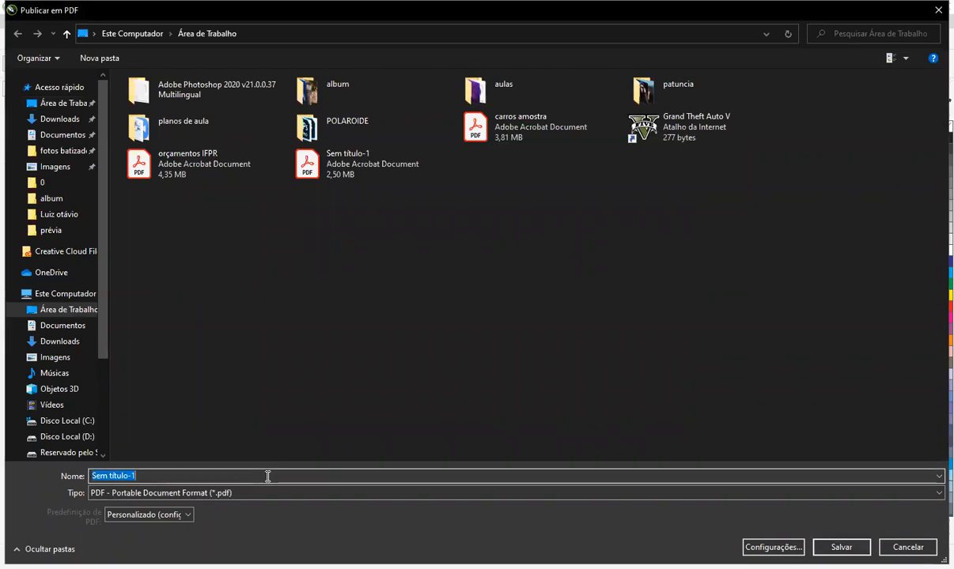
text(COREL)
key(Return)
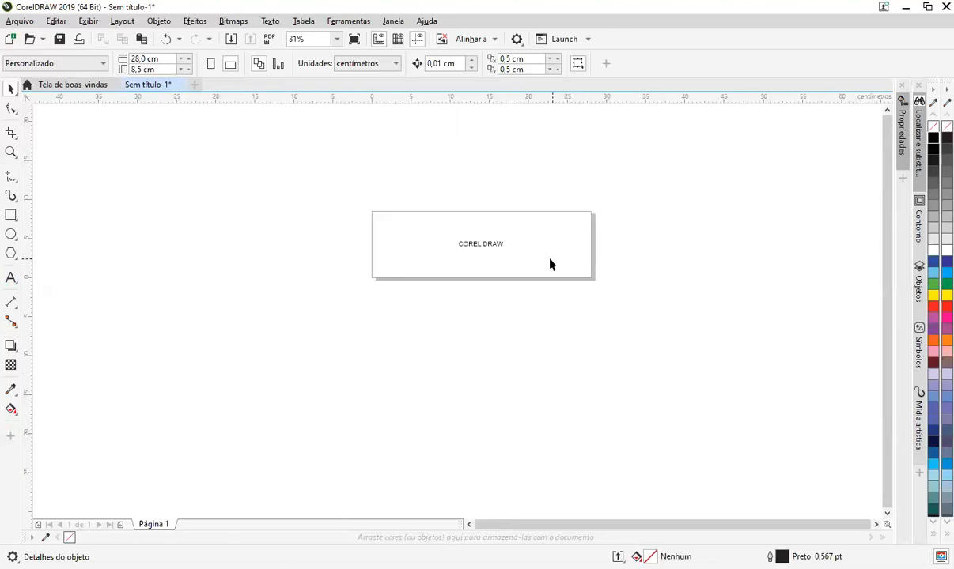
Open the COREL PDF as a drawing, importing its text as editable text
click(29, 39)
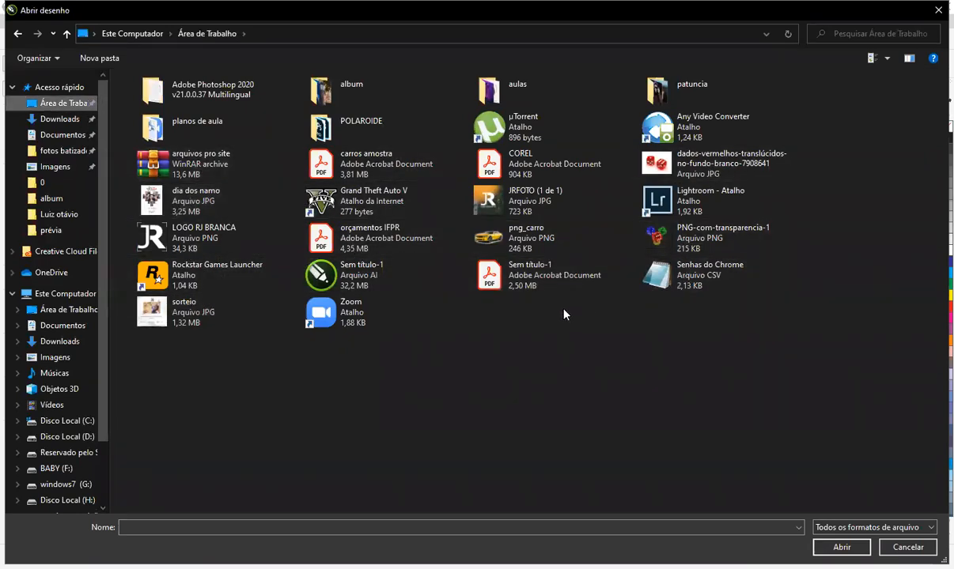
click(538, 277)
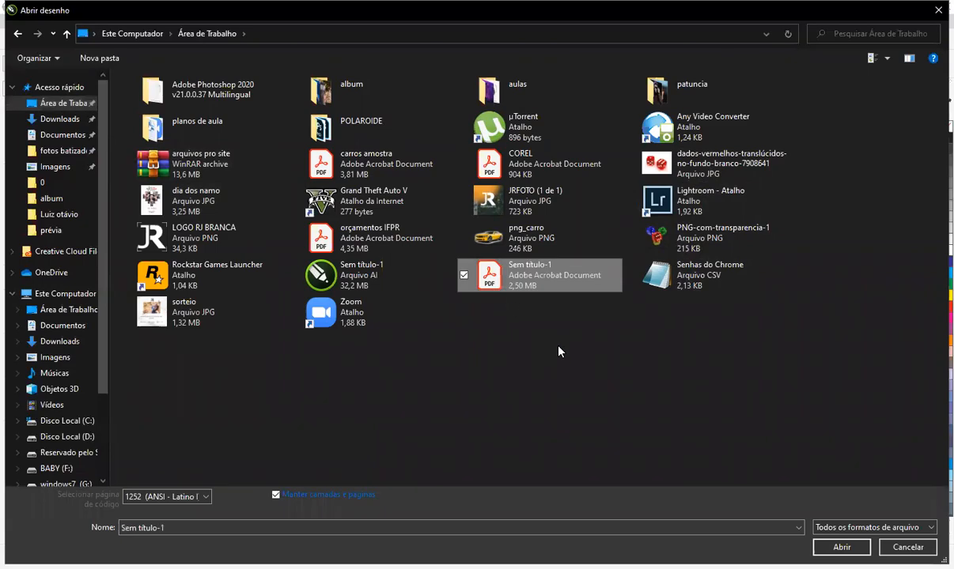
double_click(538, 166)
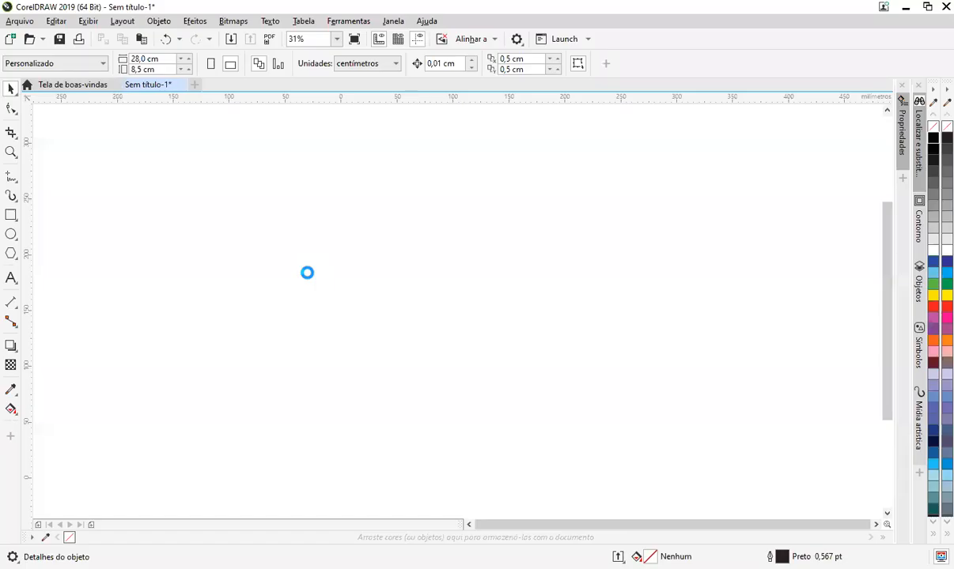
click(387, 259)
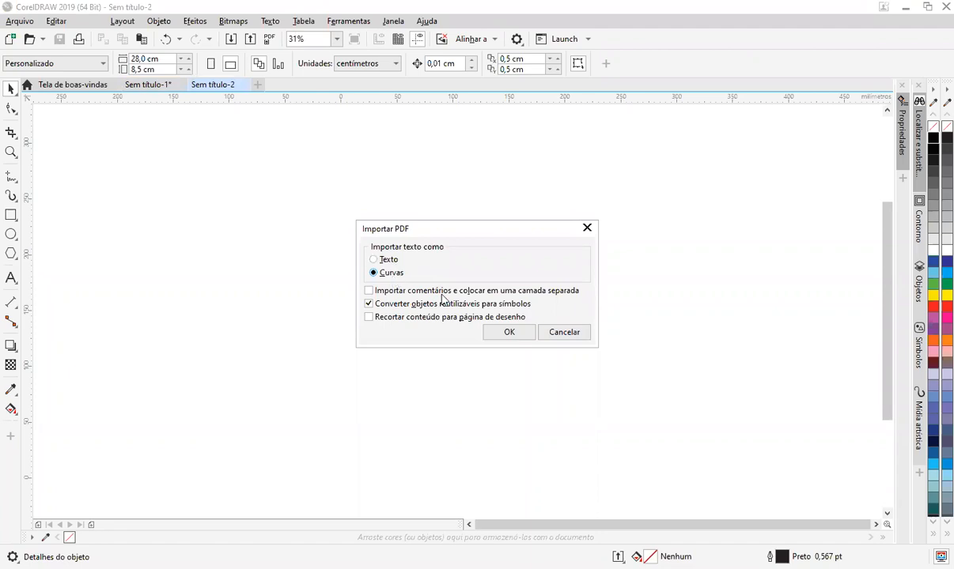
click(509, 332)
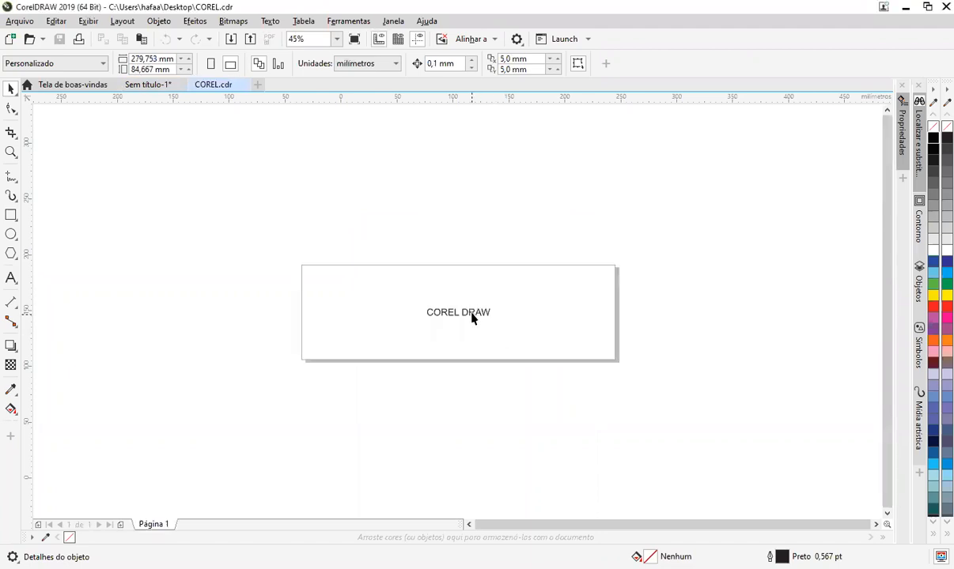
Select the DRAW word curve and show its nodes for editing
click(472, 318)
scroll(466, 317, up, 3)
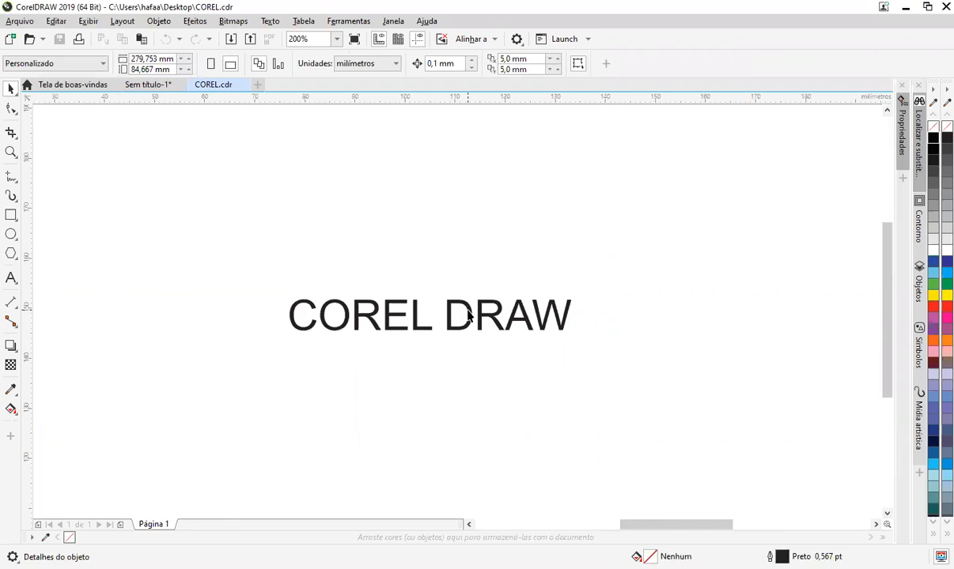
click(467, 315)
scroll(503, 356, up, 3)
scroll(608, 393, up, 1)
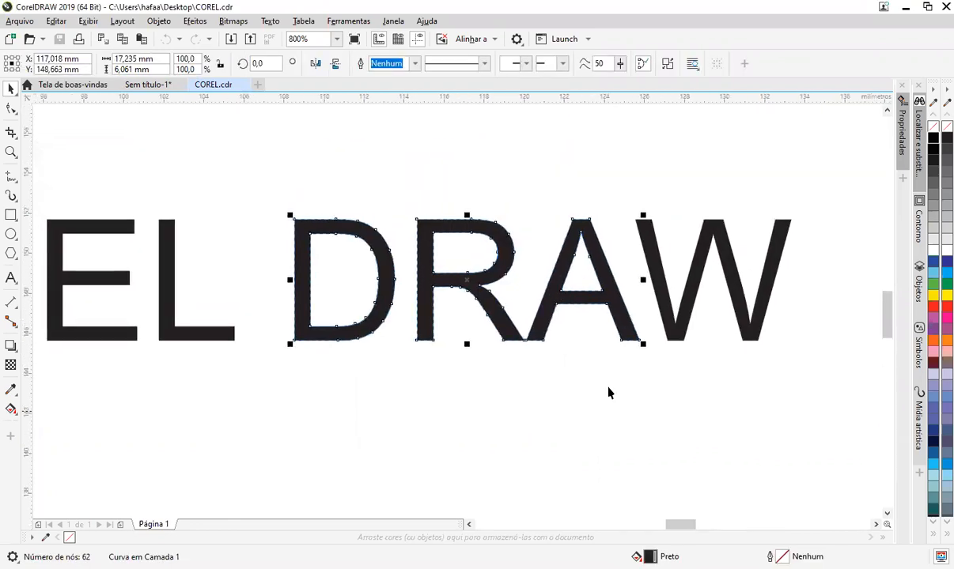
key(F10)
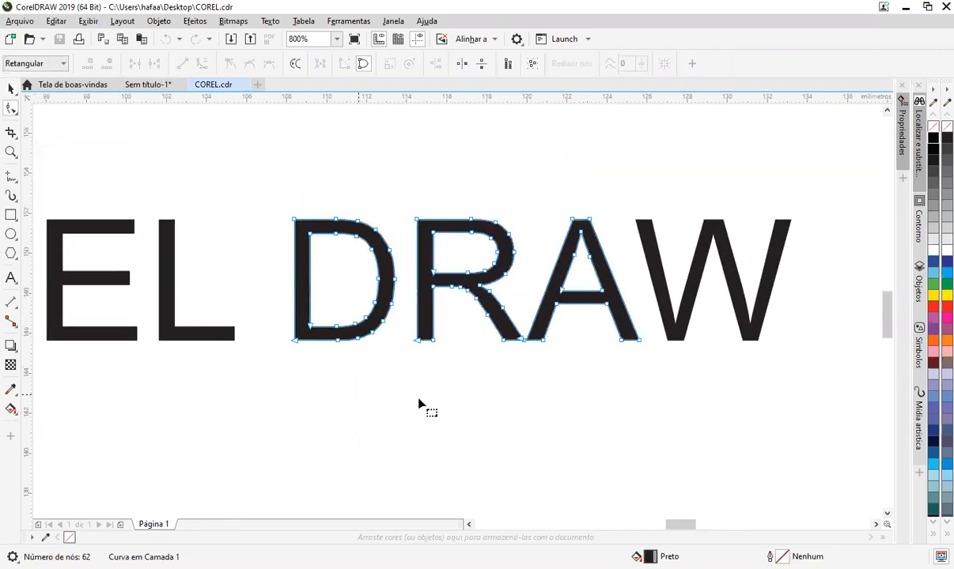
scroll(445, 376, down, 3)
Compare with Sem título-1, then return to COREL.cdr and deselect the letter W
click(143, 86)
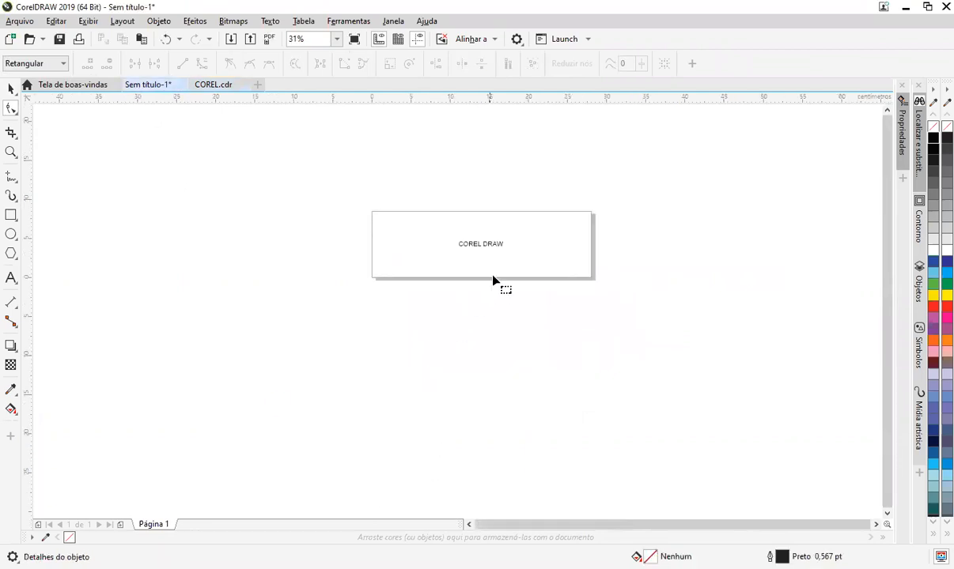
scroll(494, 243, up, 3)
key(space)
double_click(481, 256)
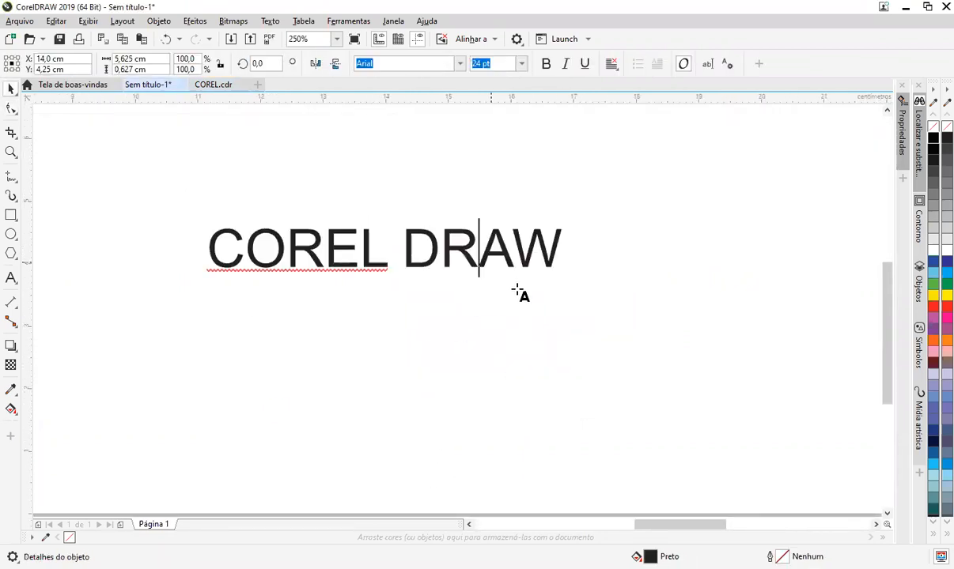
scroll(277, 209, down, 2)
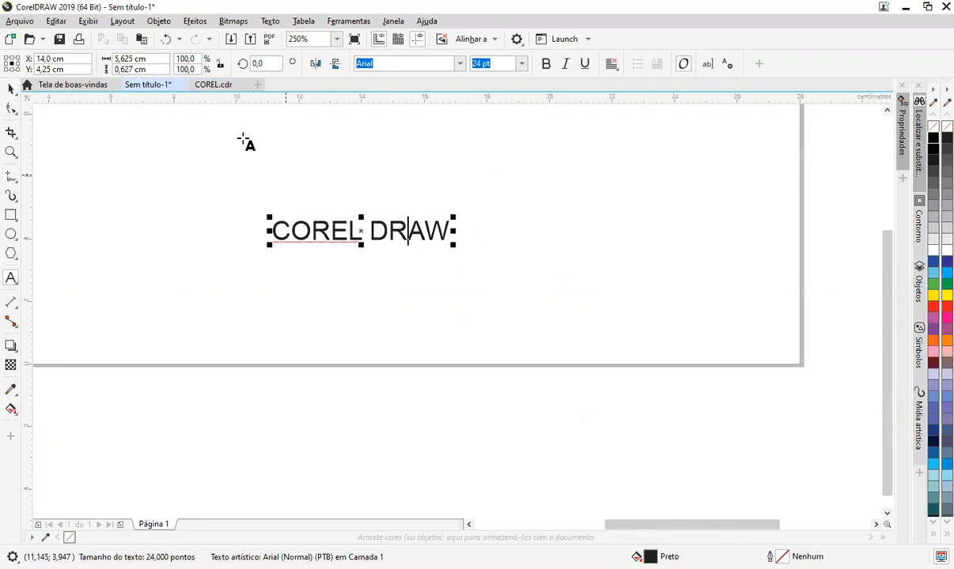
click(215, 86)
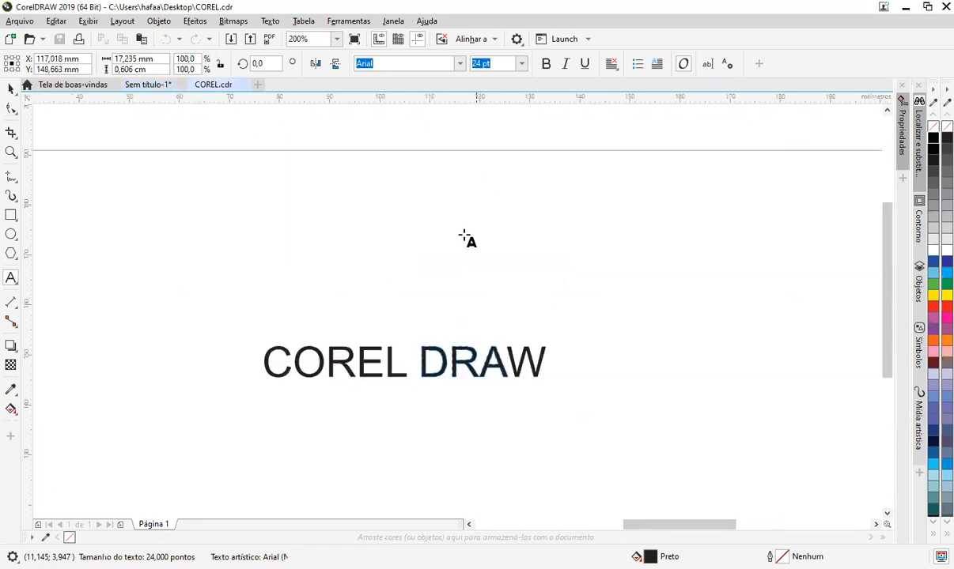
key(ctrl+space)
double_click(535, 372)
key(space)
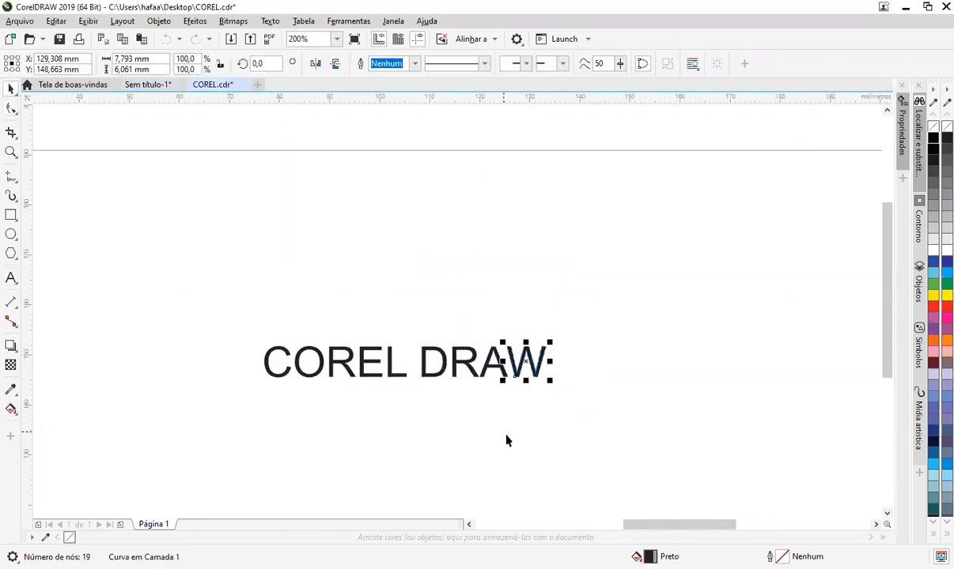
click(507, 440)
scroll(406, 180, down, 4)
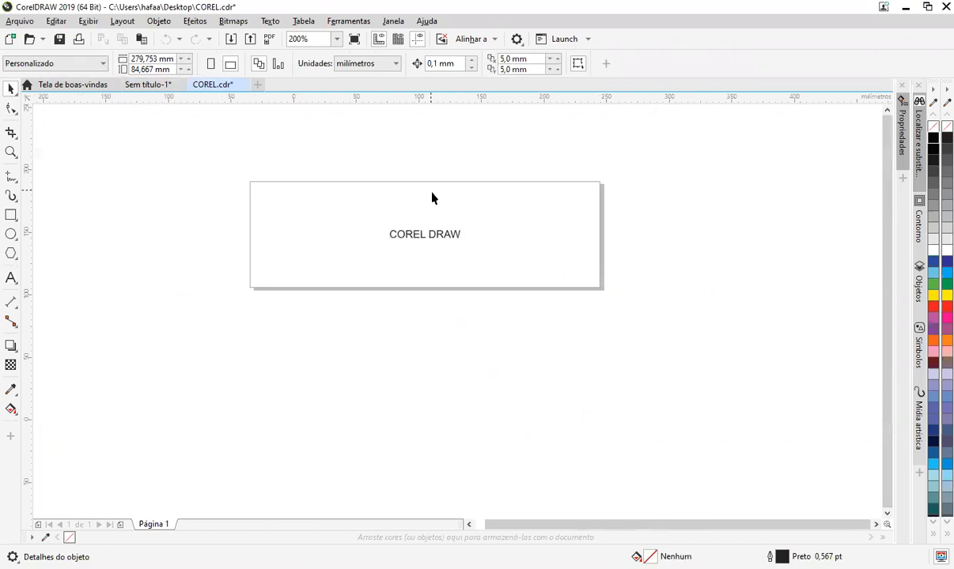
Import the COREL PDF as editable text below the page and ungroup it
click(230, 40)
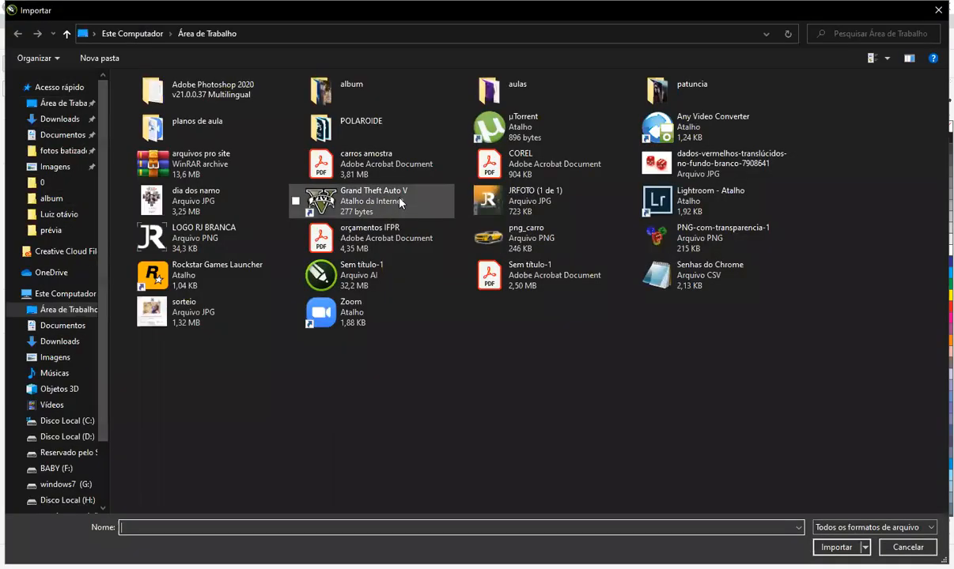
click(513, 167)
double_click(513, 167)
click(388, 258)
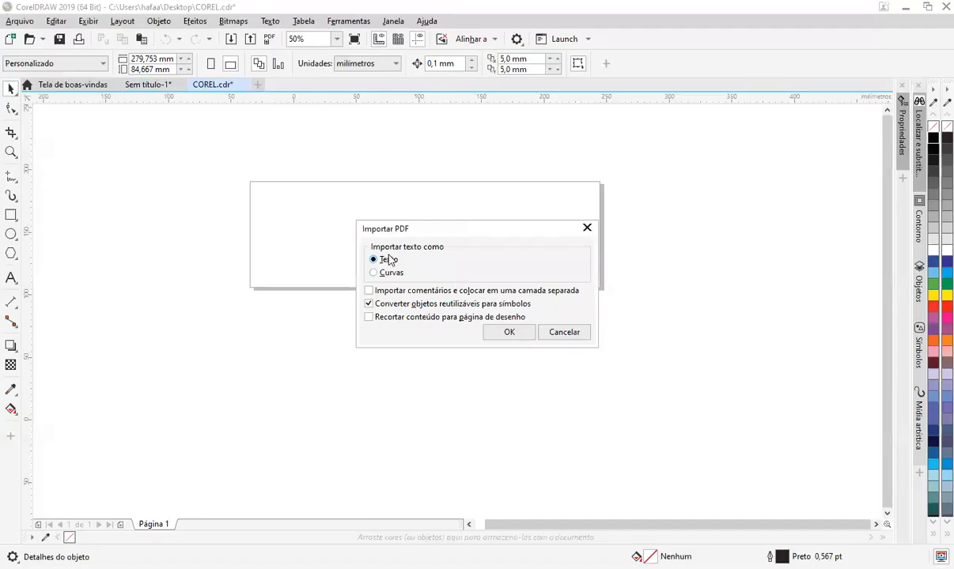
click(510, 333)
click(246, 299)
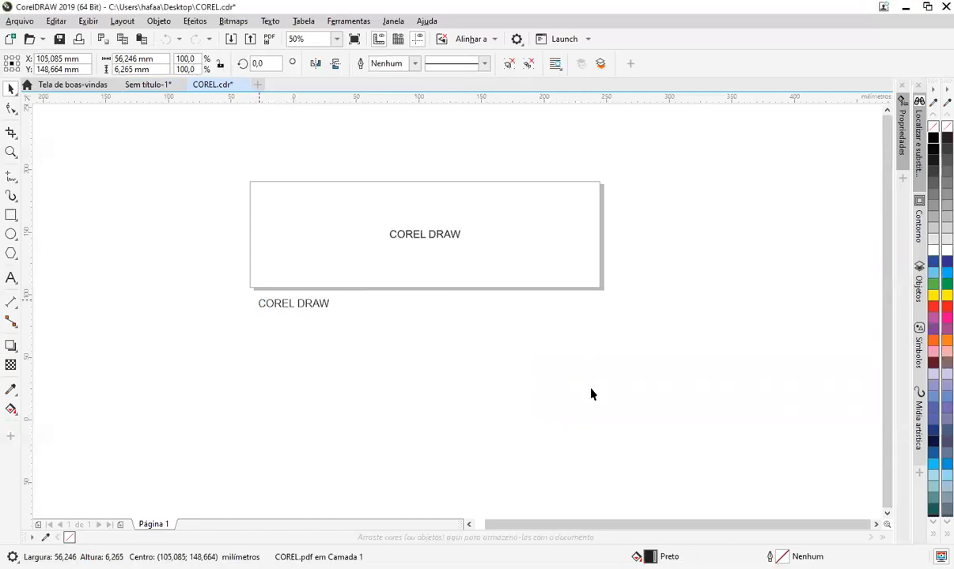
double_click(311, 306)
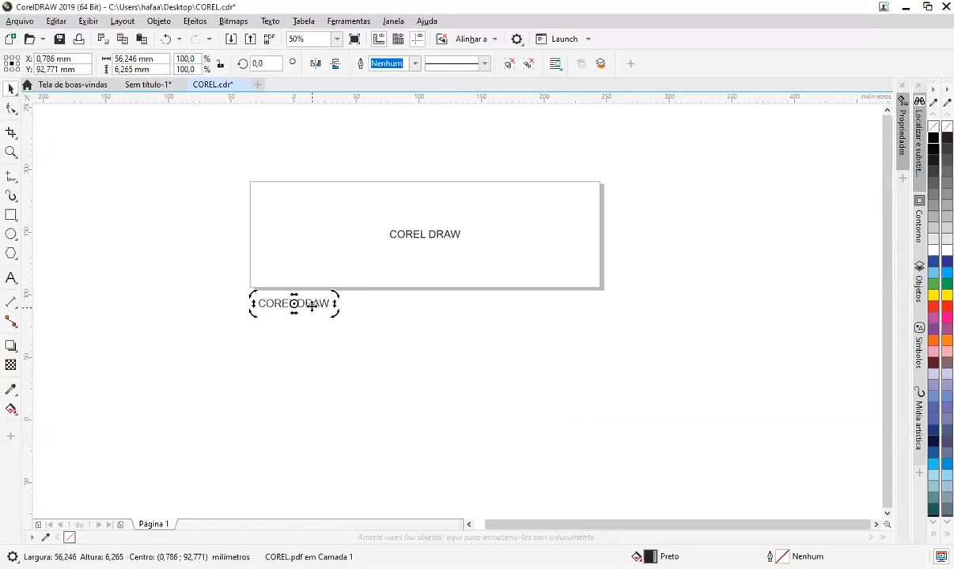
right_click(311, 306)
click(361, 219)
Retype the letter A in DRAW within the imported text
double_click(317, 306)
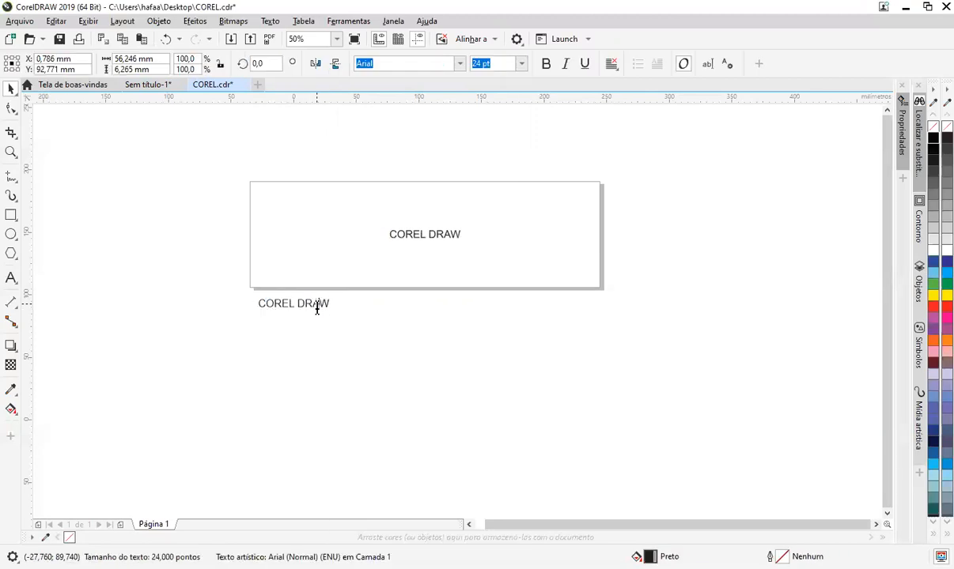
scroll(313, 304, up, 2)
key(BackSpace)
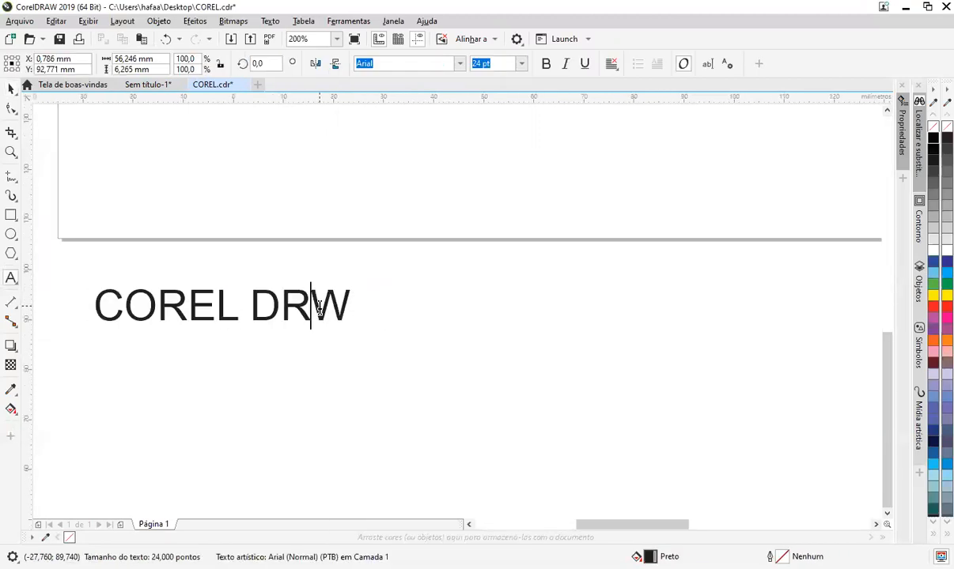
text(A)
key(BackSpace)
text(A)
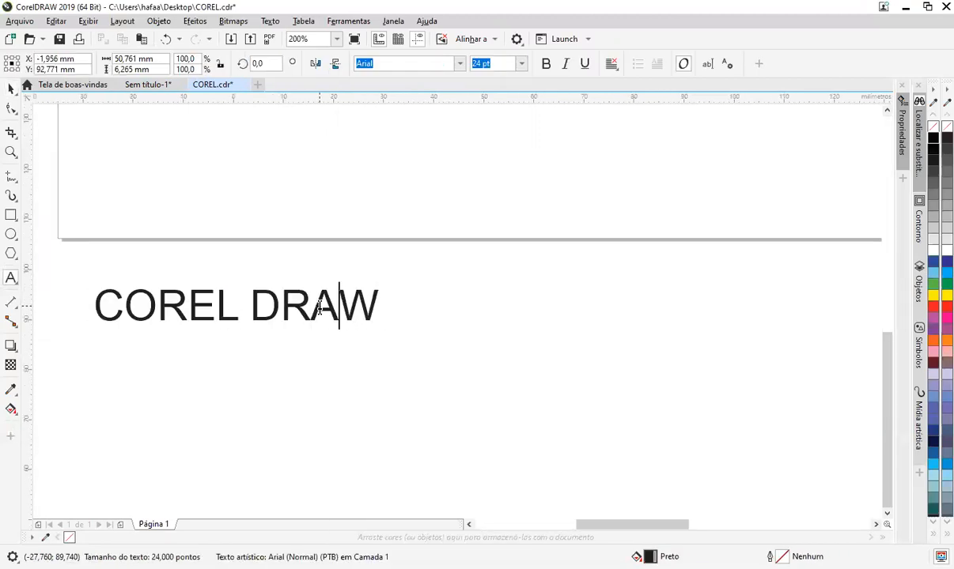
key(BackSpace)
text(A)
scroll(500, 319, down, 3)
Position the imported COREL DRAW line on the page just under the first line
drag(503, 318, 594, 272)
click(642, 313)
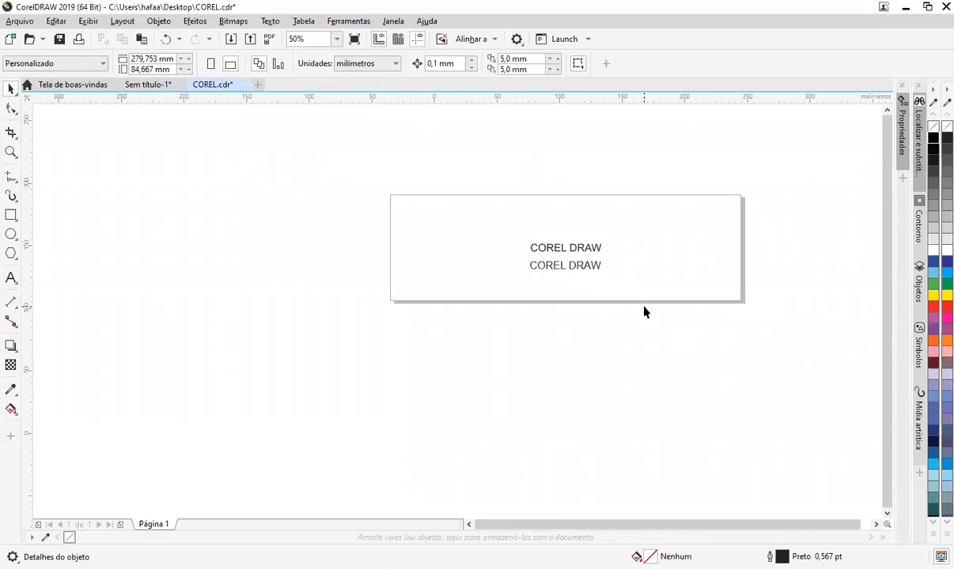
scroll(611, 269, up, 3)
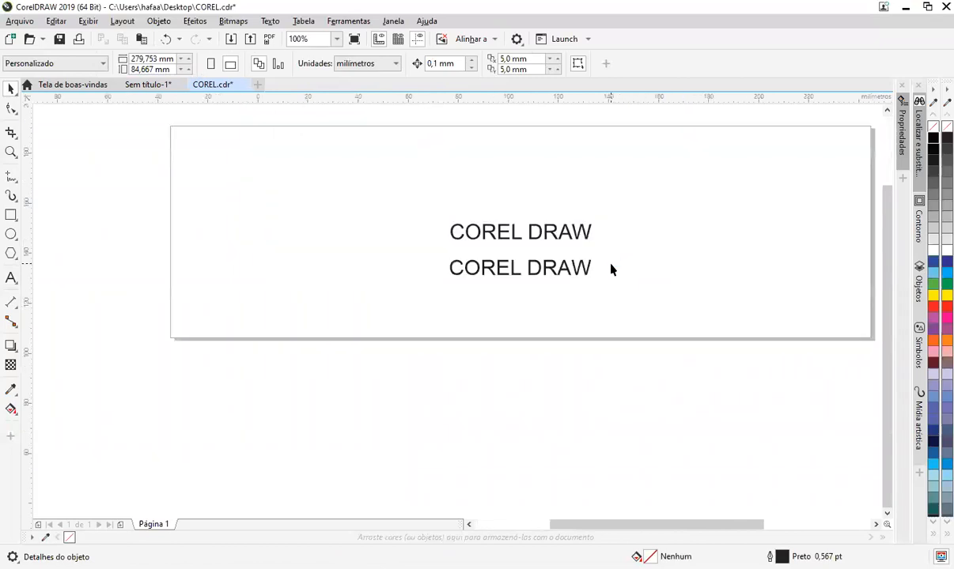
drag(534, 281, 534, 246)
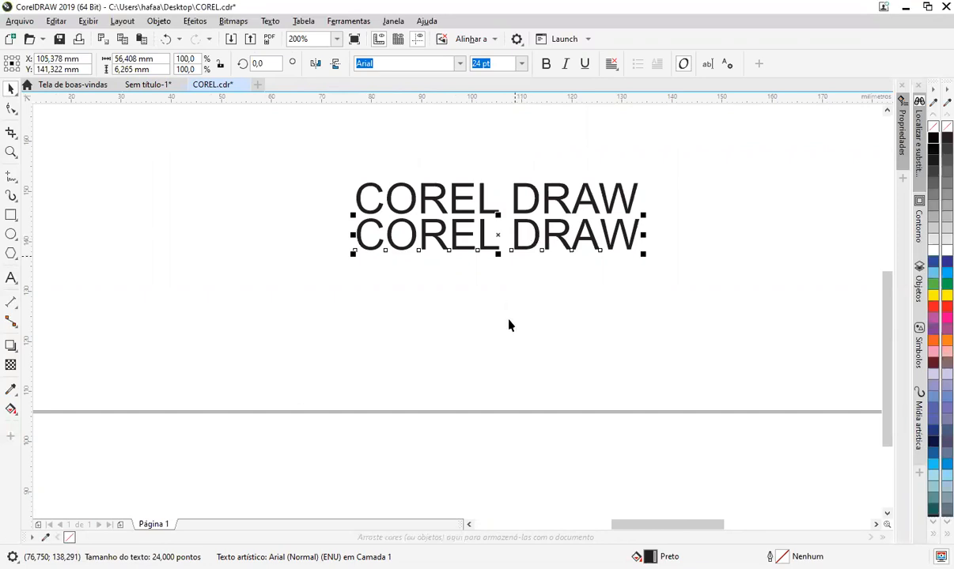
Set the second line to Amarillo in Sentence case as 'Corel draw' below COREL DRAW
click(461, 64)
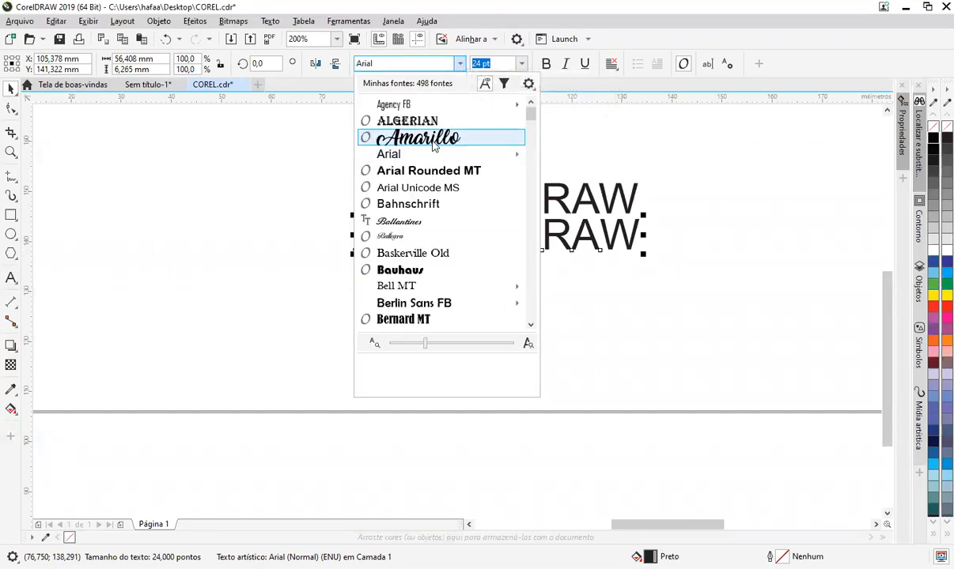
click(411, 139)
double_click(630, 252)
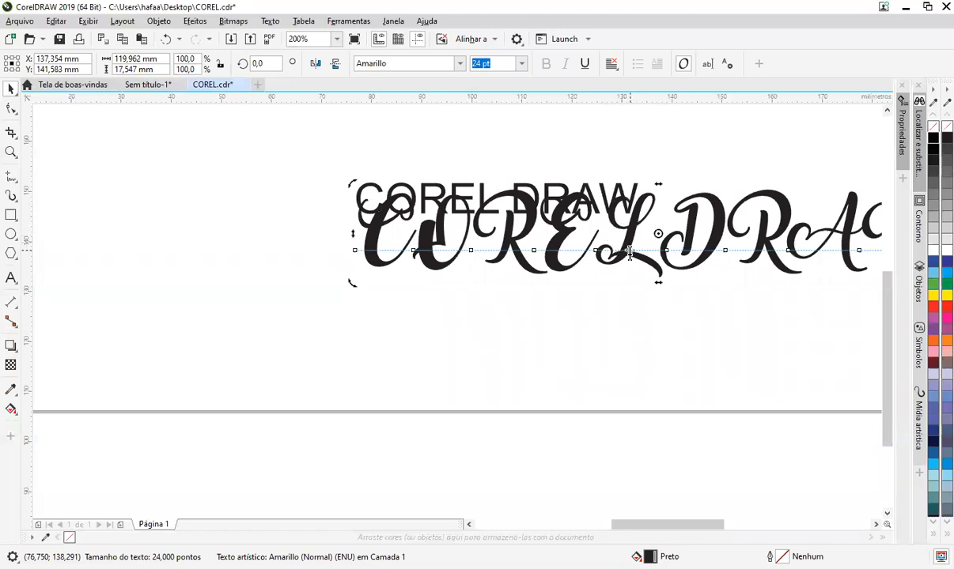
key(ctrl+a)
right_click(631, 252)
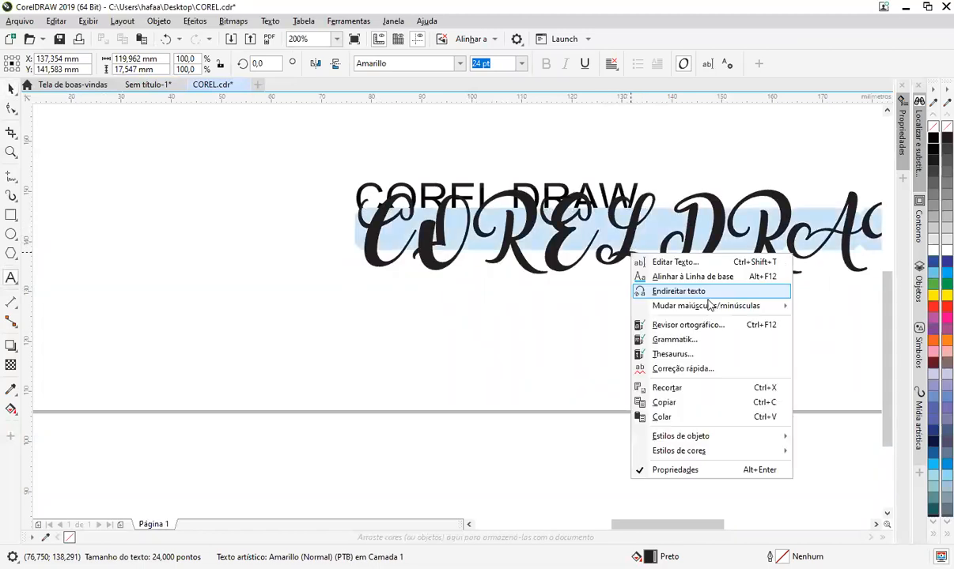
click(812, 307)
key(ctrl+space)
mouse_move(544, 231)
mouse_down()
mouse_move(543, 277)
mouse_move(531, 280)
mouse_up()
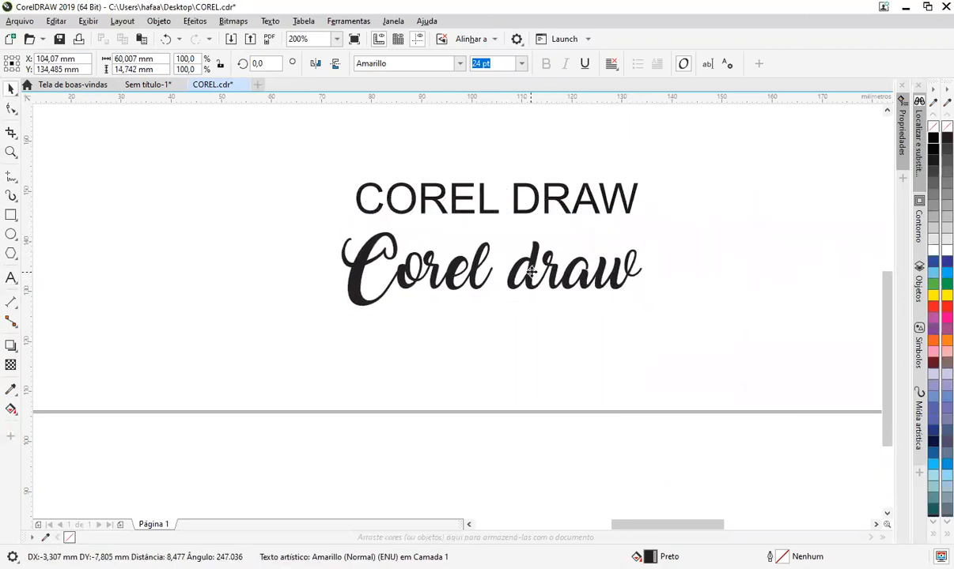
click(686, 330)
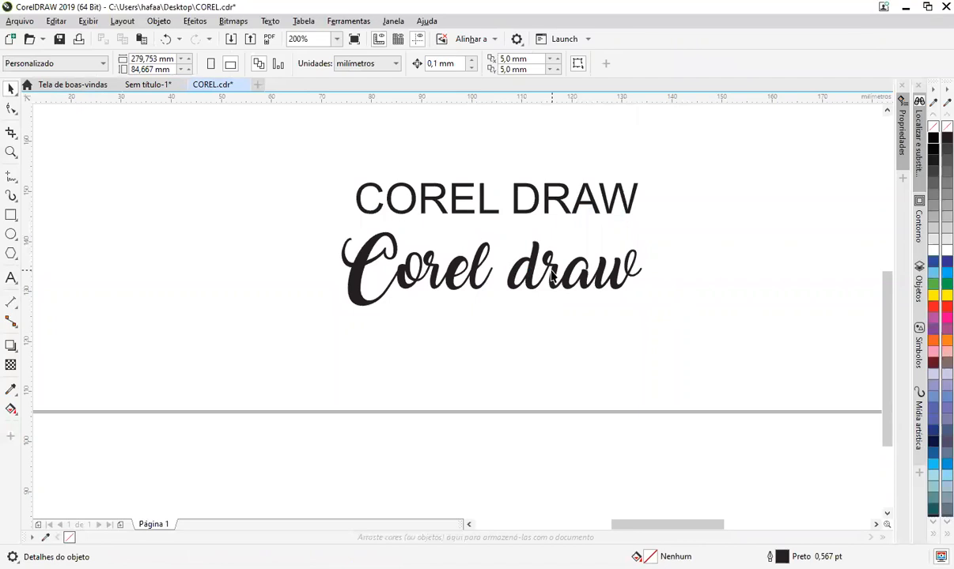
click(633, 270)
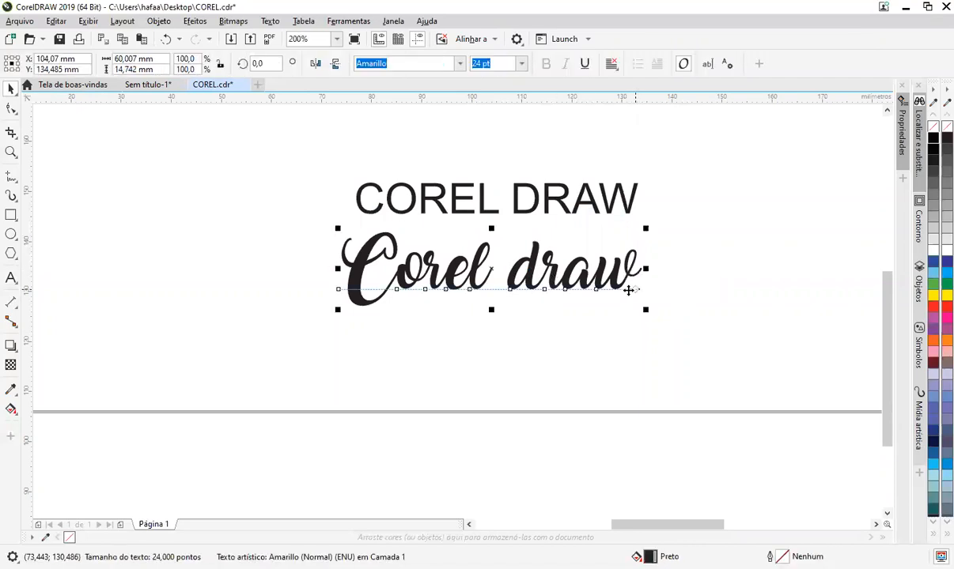
click(572, 355)
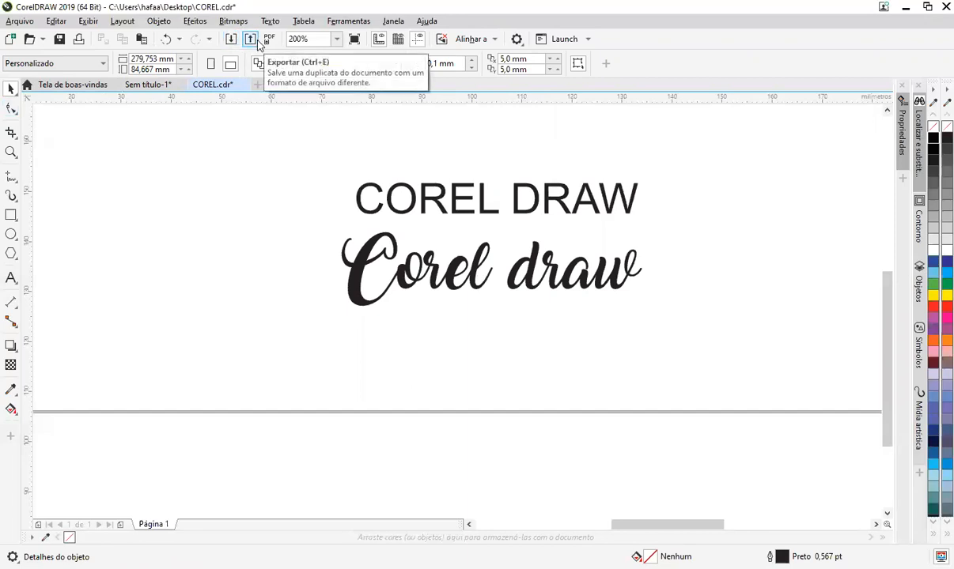
Import the Segredos Revelados PDF from the arquivos geral drive, pages 1-30 as text
click(229, 40)
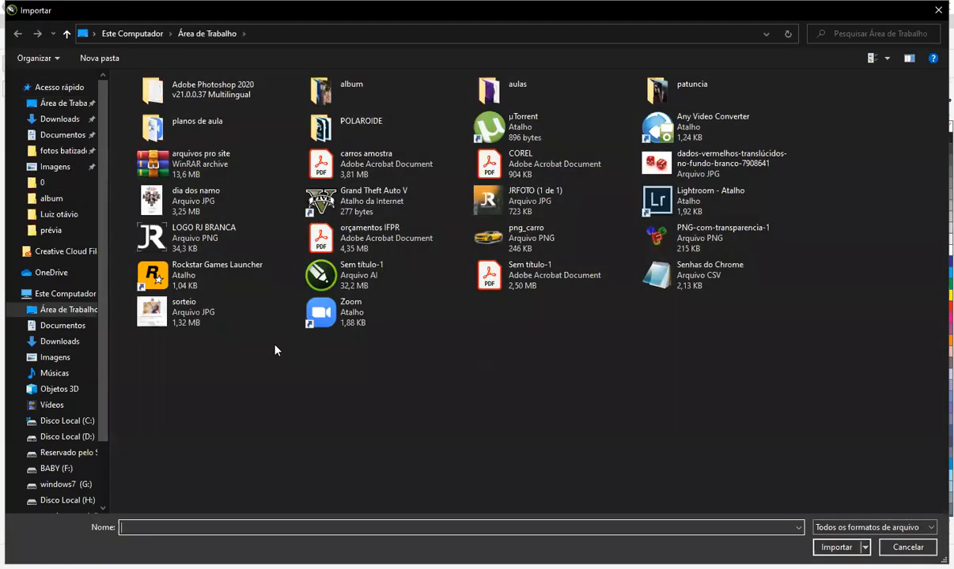
click(70, 473)
click(65, 445)
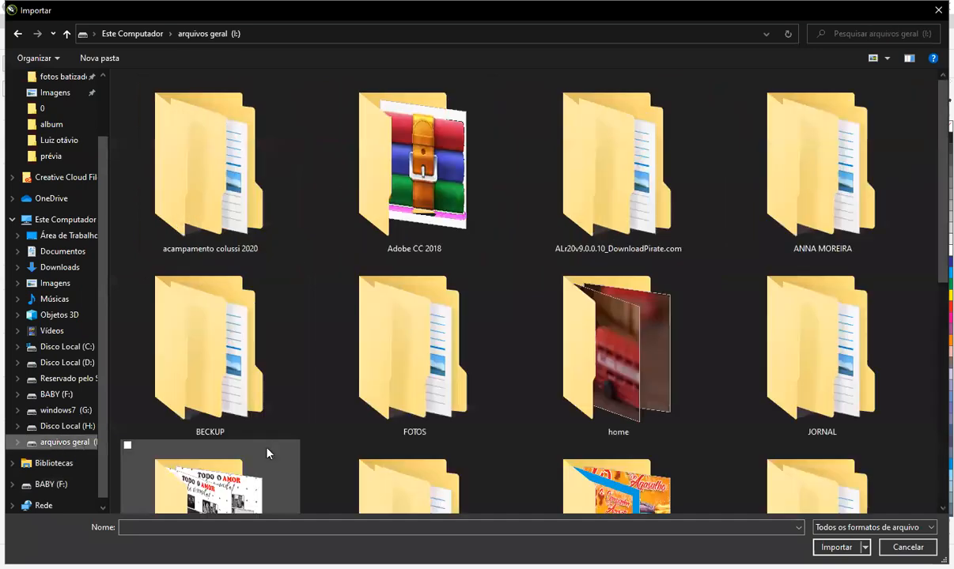
scroll(253, 423, down, 5)
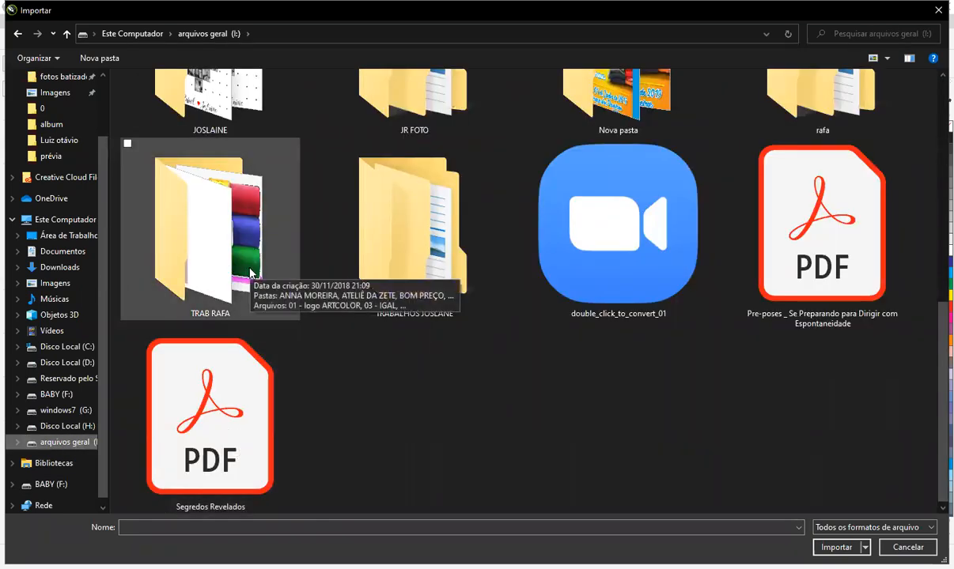
click(203, 411)
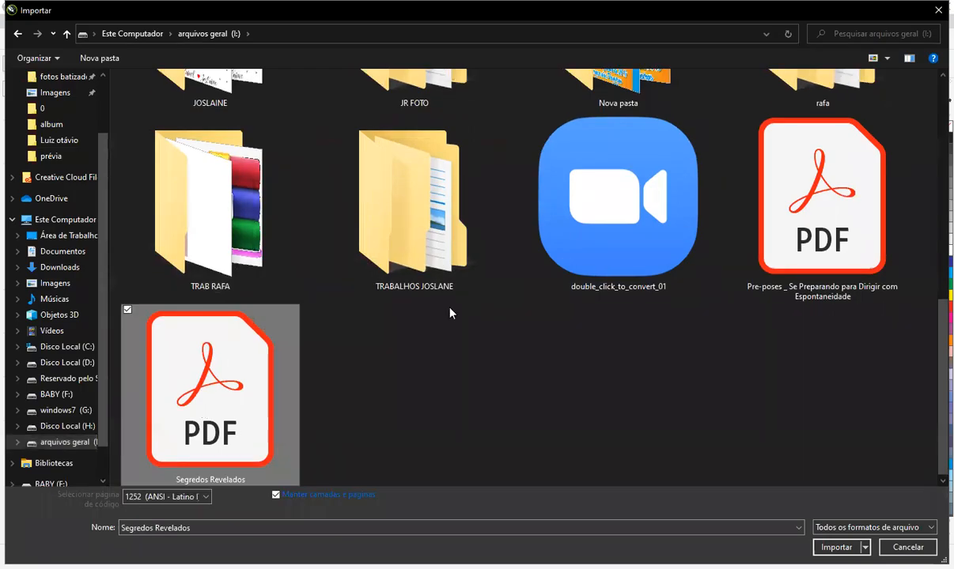
key(Return)
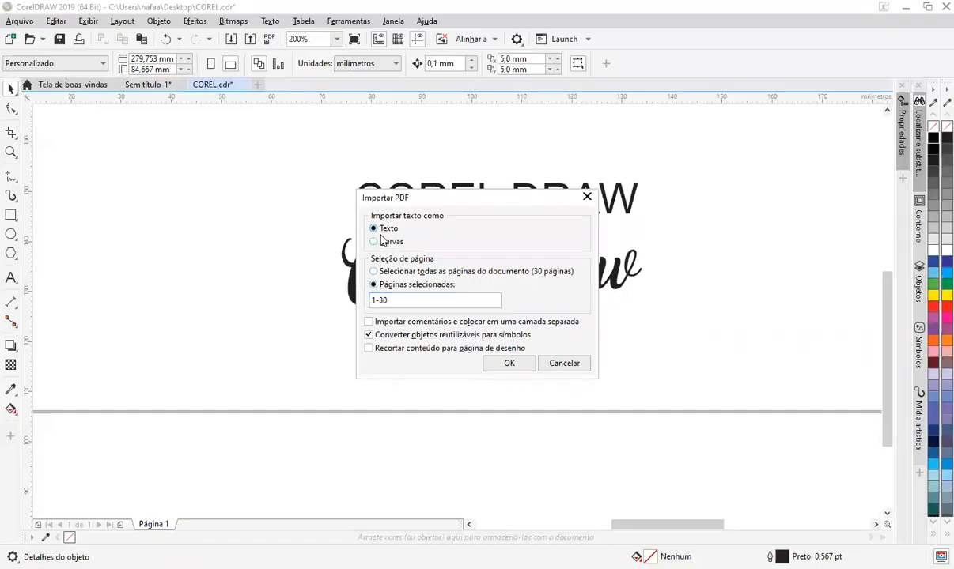
click(506, 364)
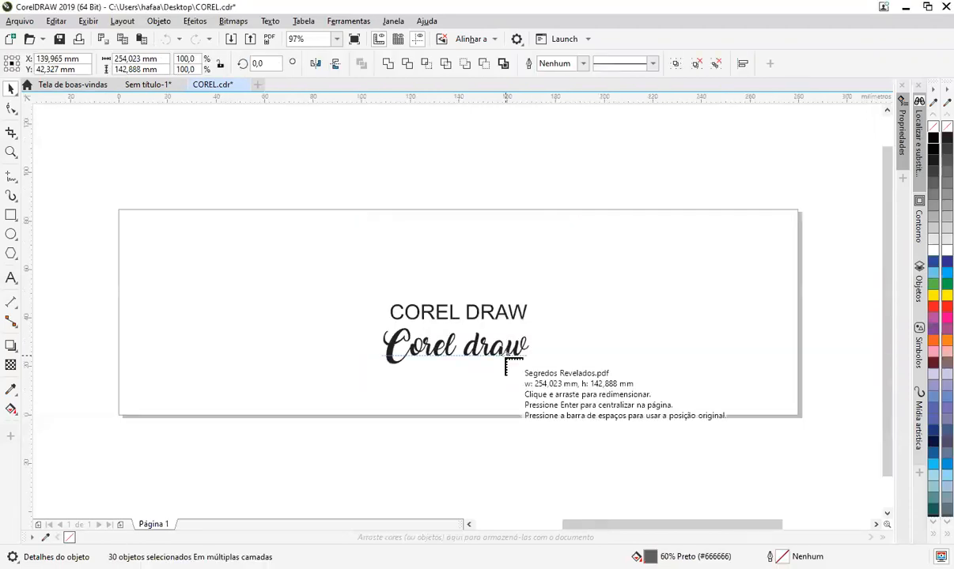
Place the imported PDF contents just below the page and deselect them
scroll(639, 354, down, 2)
scroll(639, 353, down, 1)
drag(603, 409, 432, 249)
scroll(430, 239, up, 1)
drag(383, 196, 424, 232)
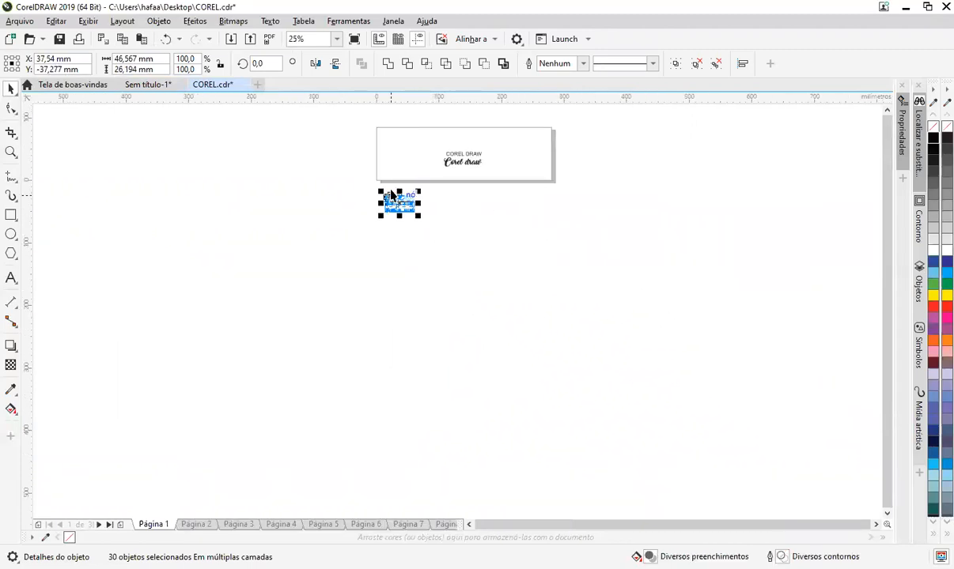
scroll(393, 196, up, 3)
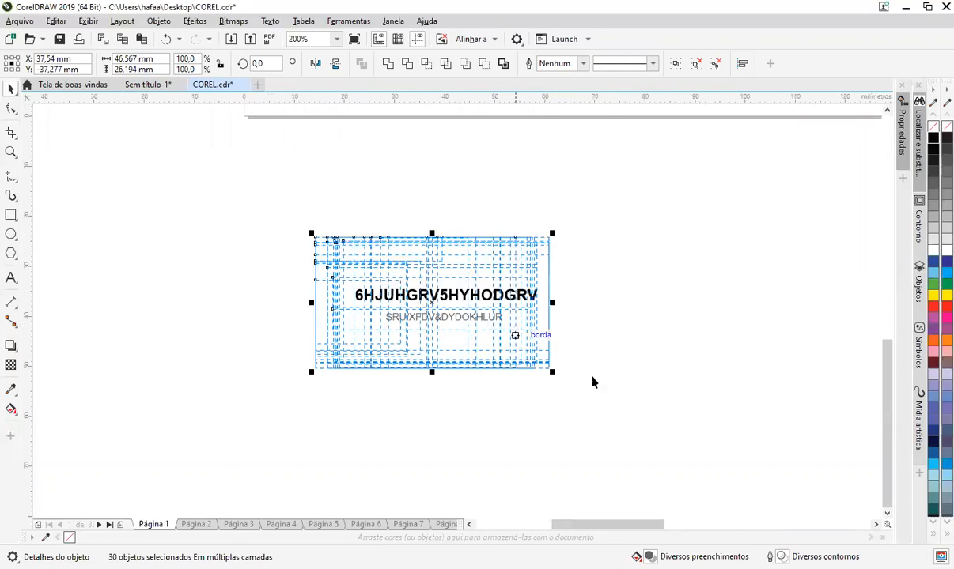
click(678, 348)
scroll(441, 315, up, 1)
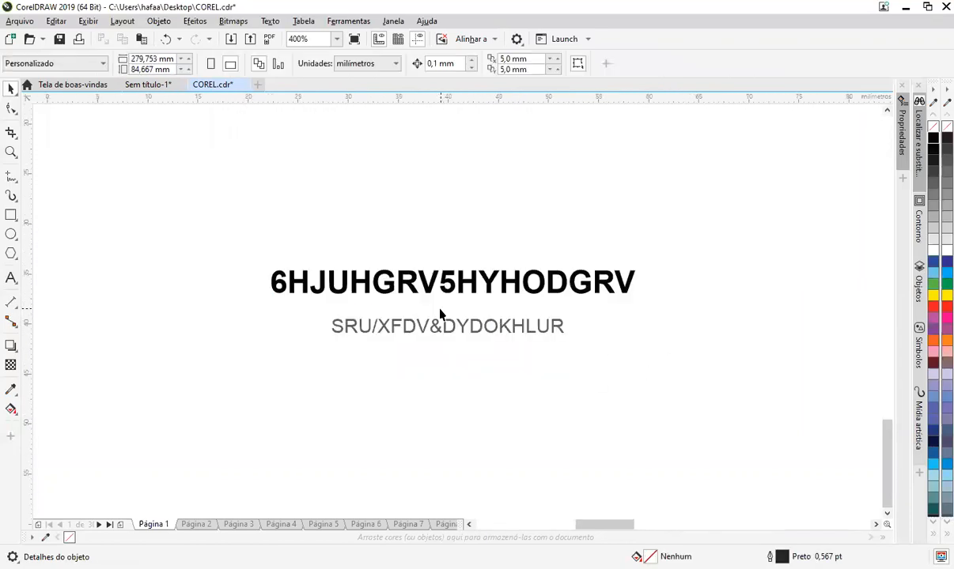
Browse Página 2 through Página 8, then return to Página 2 and Página 1
click(212, 525)
click(244, 525)
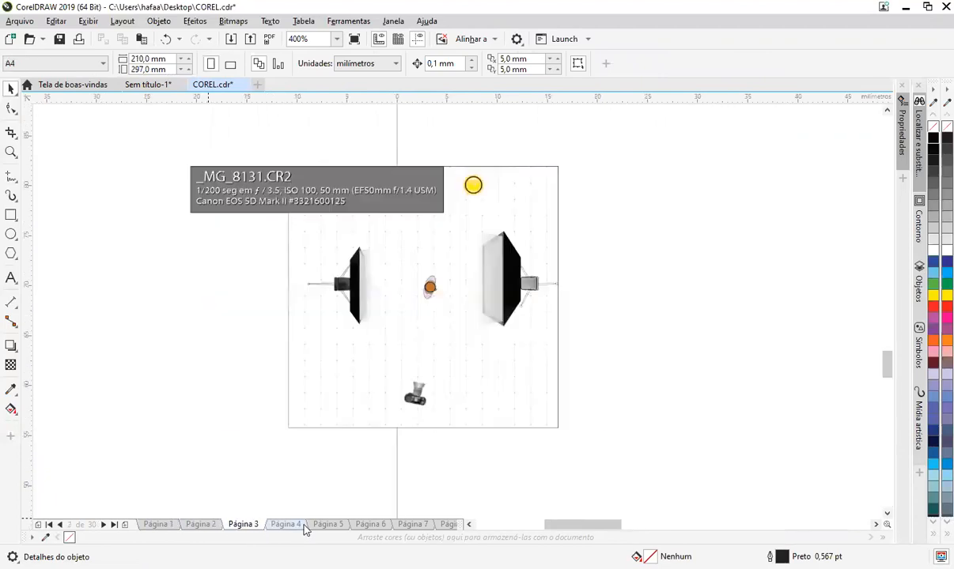
click(304, 525)
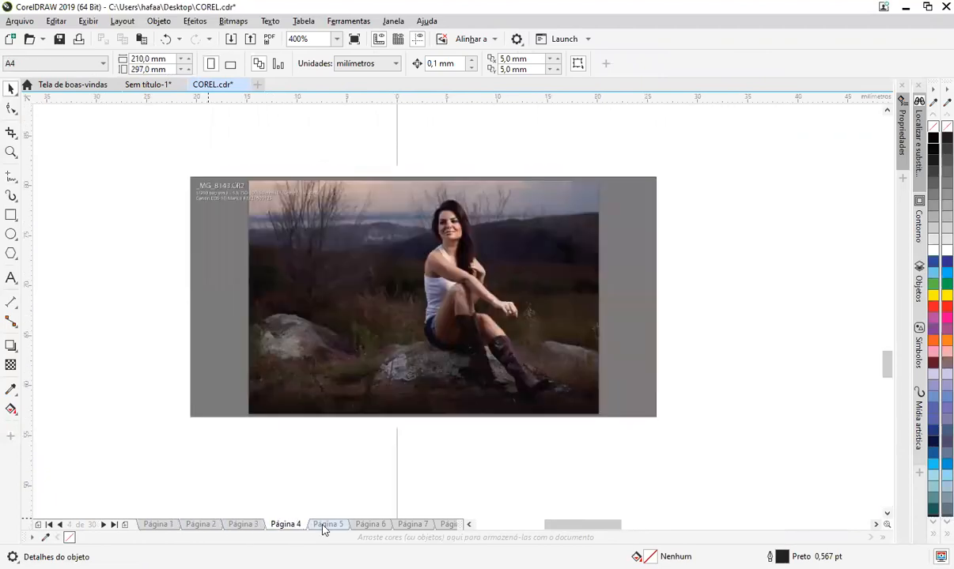
click(326, 525)
click(368, 525)
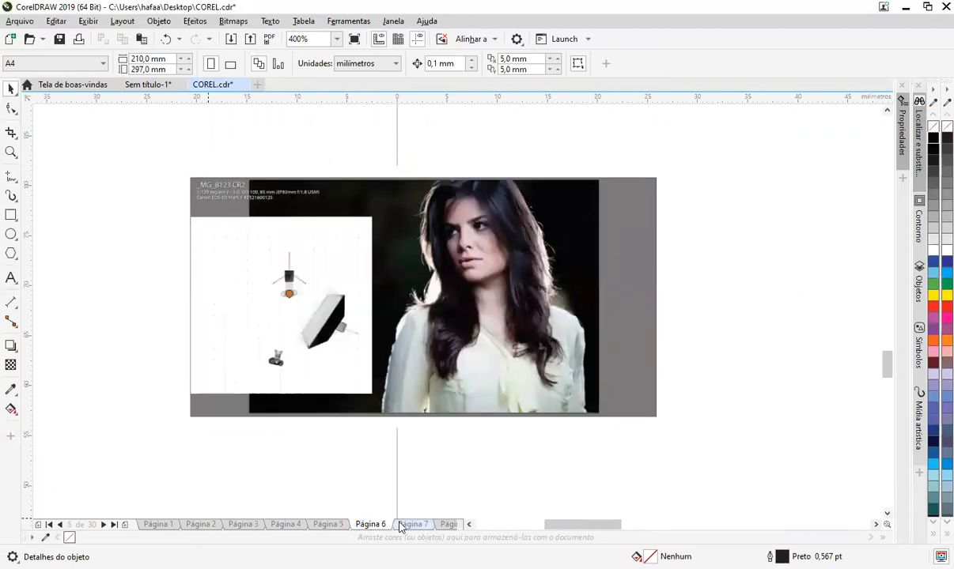
click(407, 525)
click(447, 525)
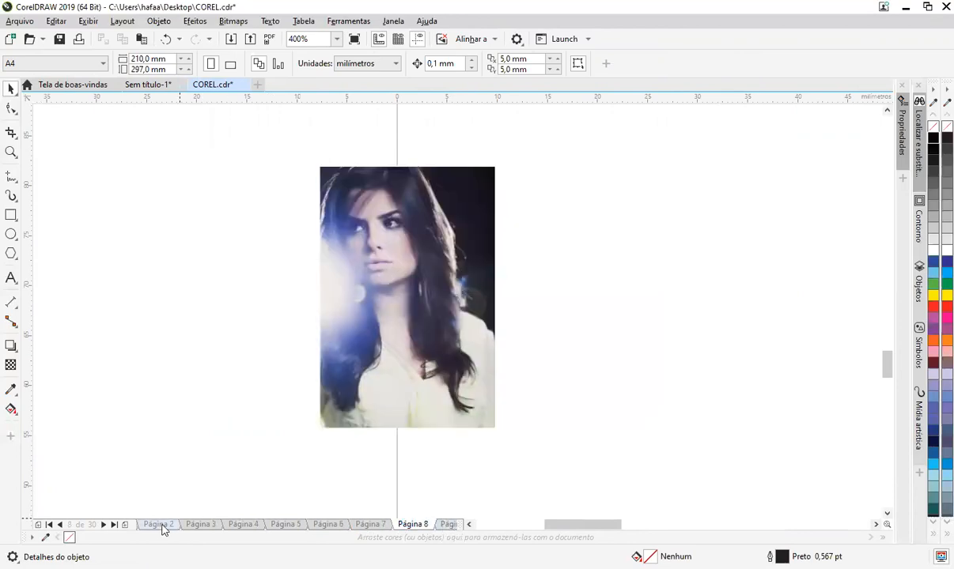
click(158, 525)
click(60, 525)
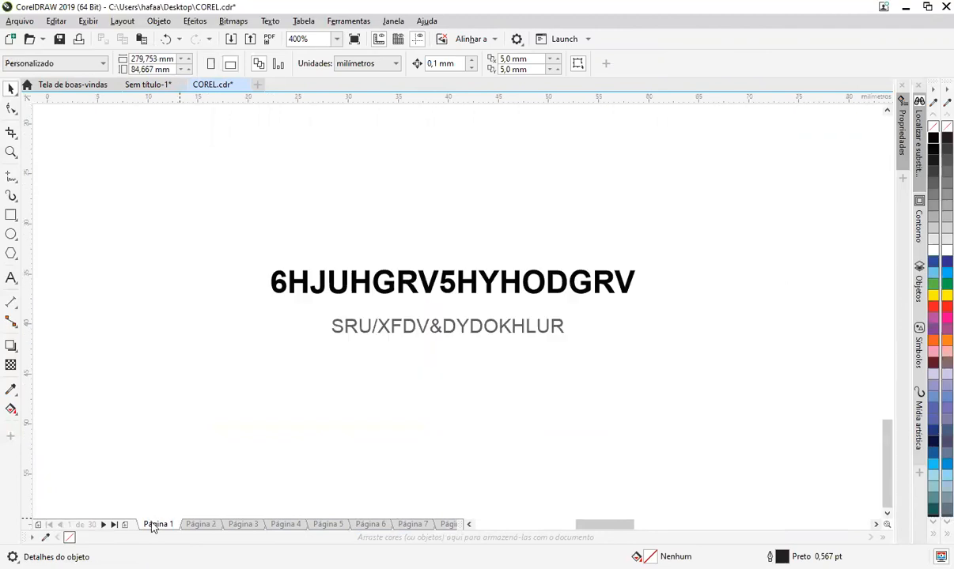
Select the text group on Página 1, zoom around it, then deselect
drag(292, 293, 861, 397)
scroll(772, 349, down, 2)
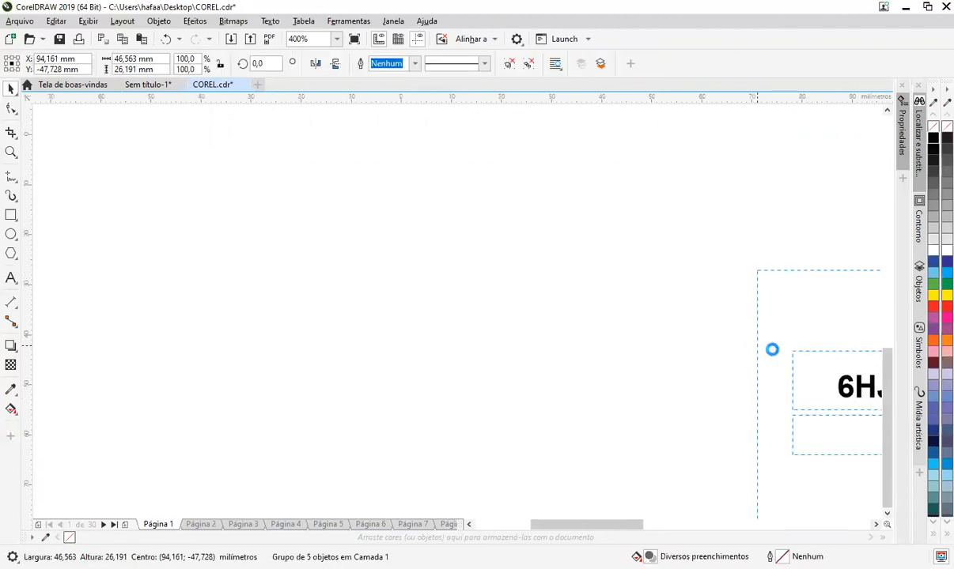
scroll(451, 302, up, 1)
click(633, 365)
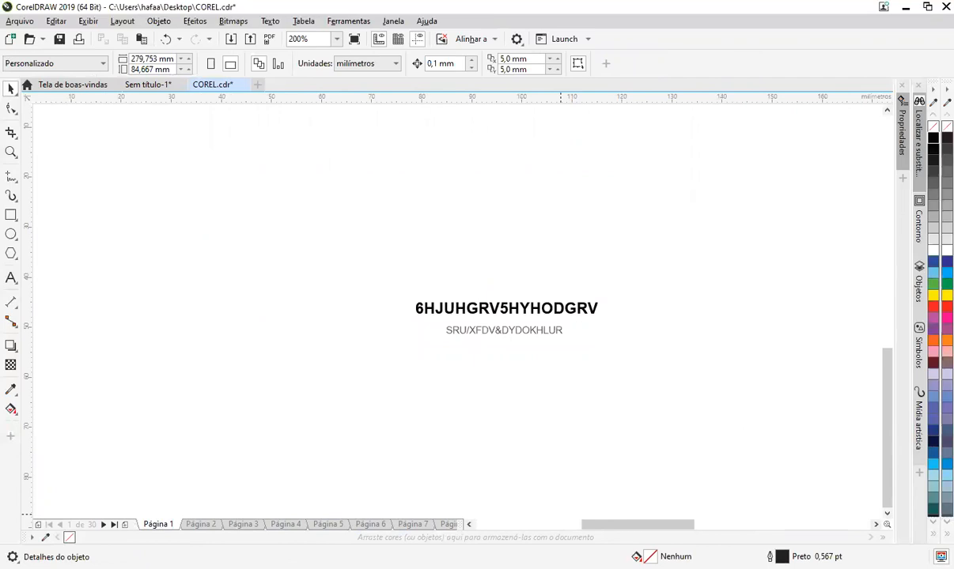
Cancel the Open dialog and bring the page with the COREL DRAW text into view
click(29, 39)
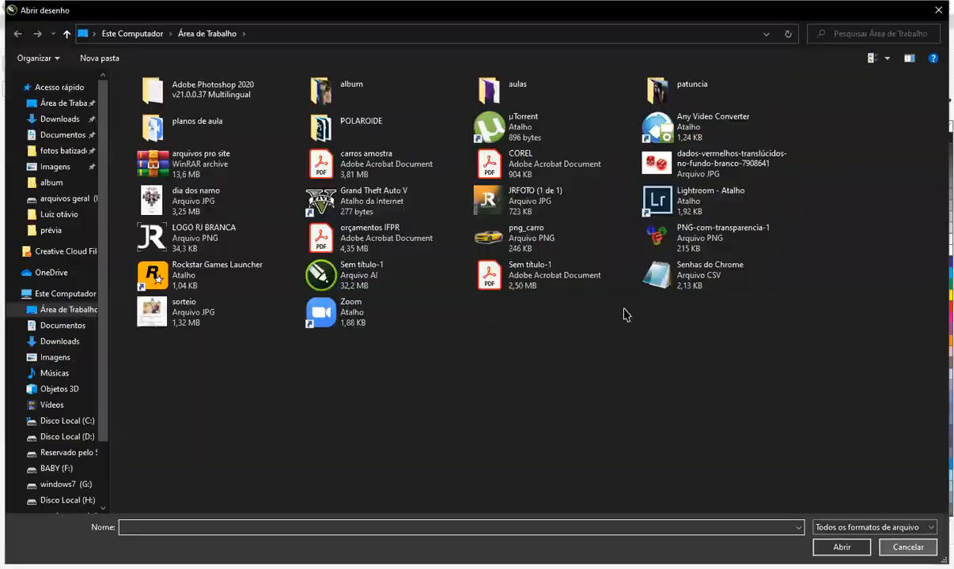
key(Escape)
mouse_move(721, 204)
mouse_down()
mouse_move(600, 428)
mouse_move(551, 301)
mouse_up()
click(479, 229)
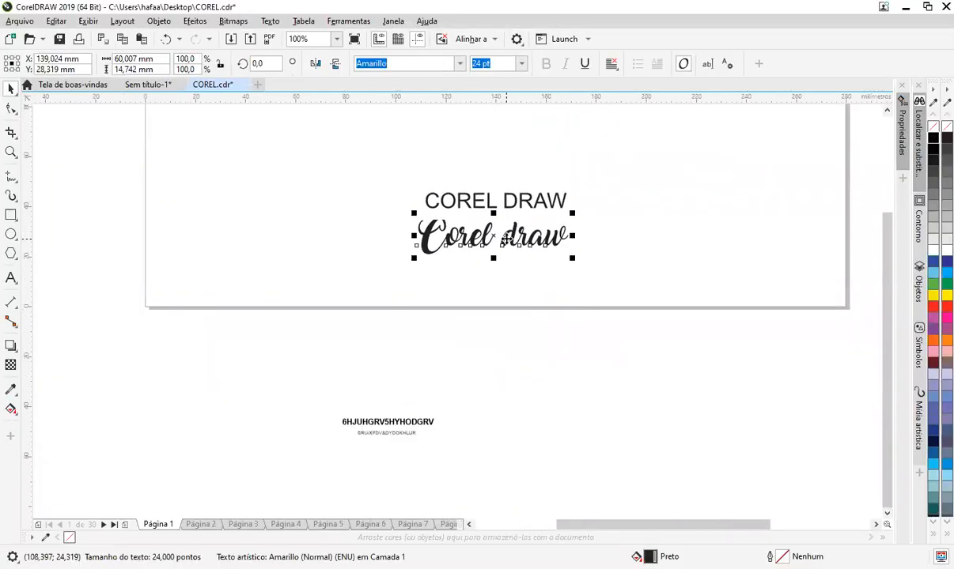
right_click(507, 241)
click(559, 380)
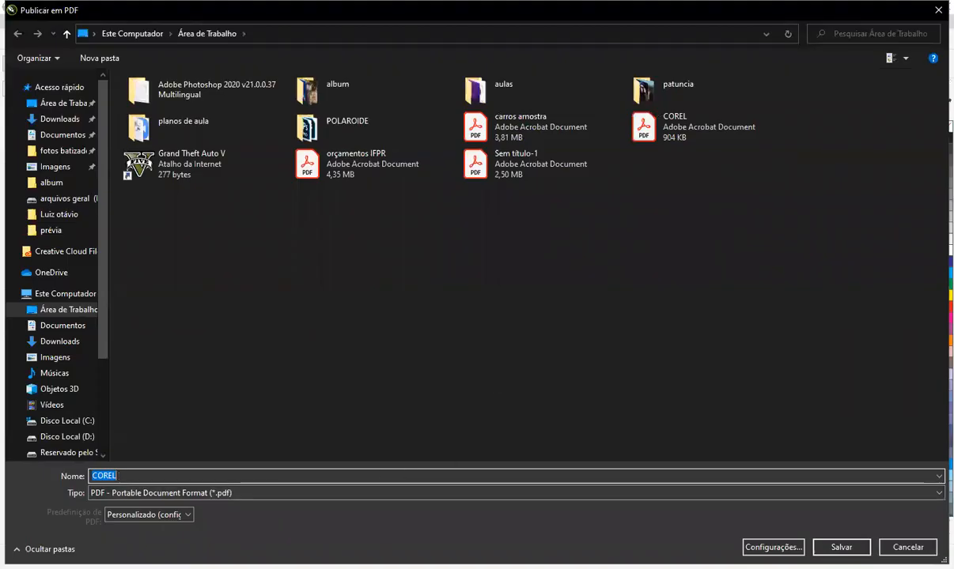
In the PDF settings, set compression to JPEG and lower the JPEG quality slider
click(772, 547)
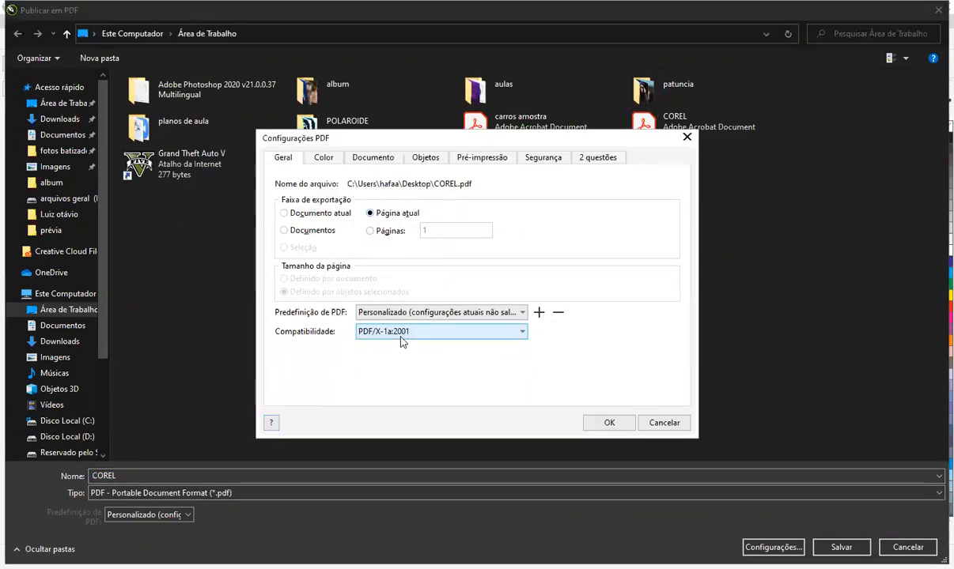
click(331, 159)
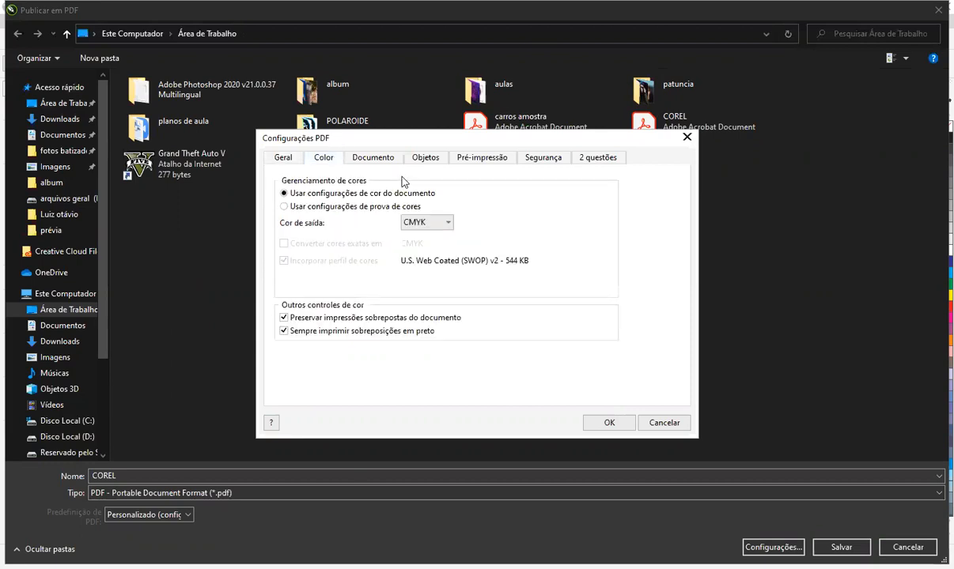
click(362, 158)
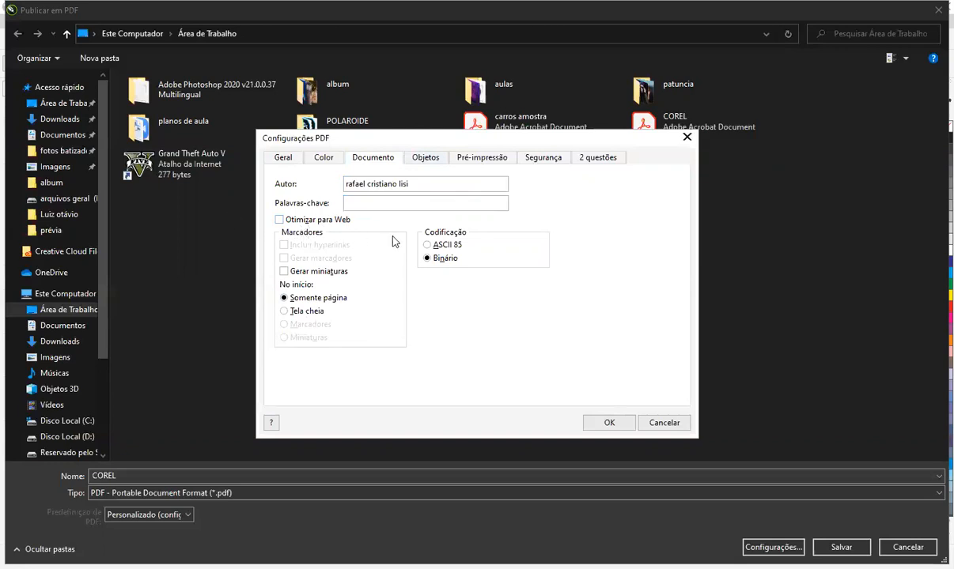
click(419, 161)
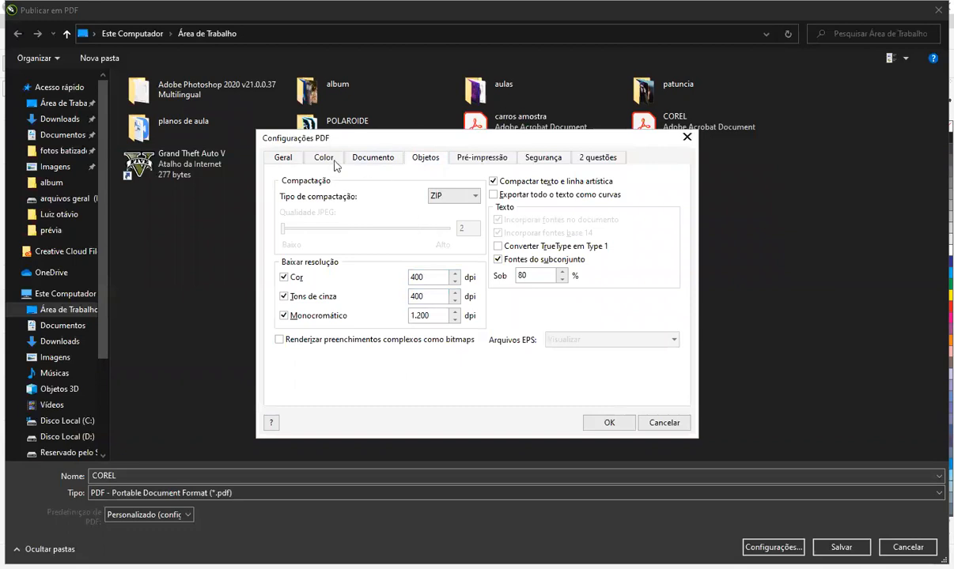
click(453, 195)
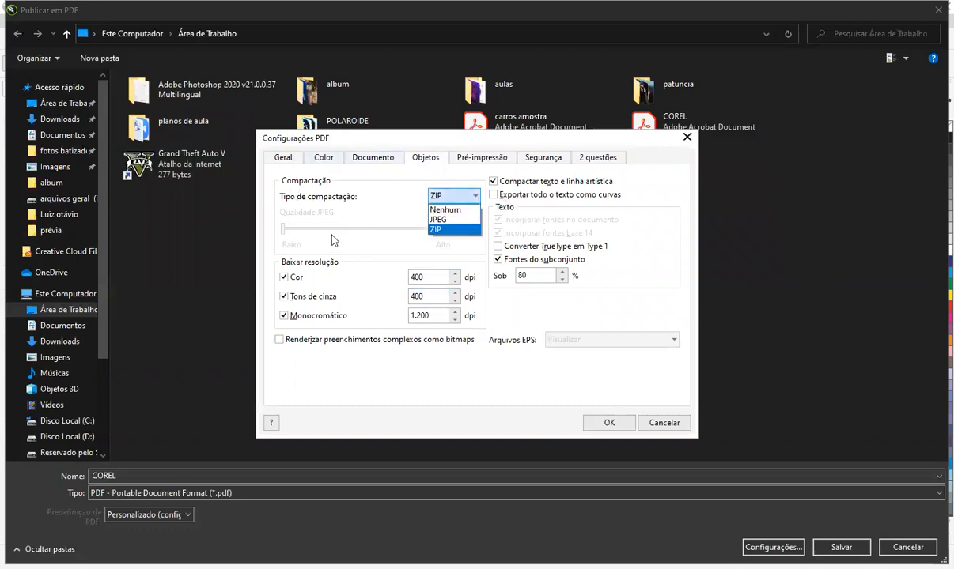
click(441, 220)
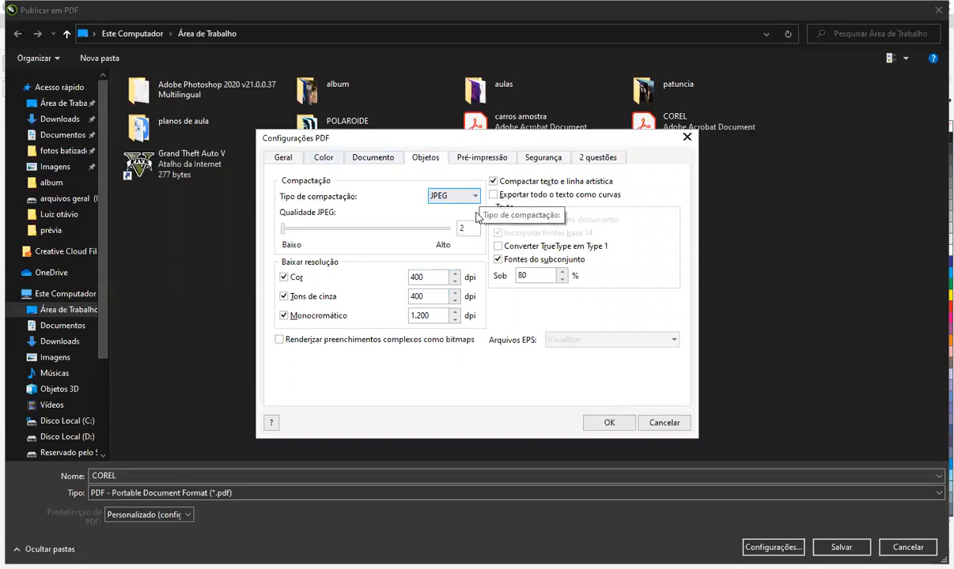
click(467, 202)
click(445, 231)
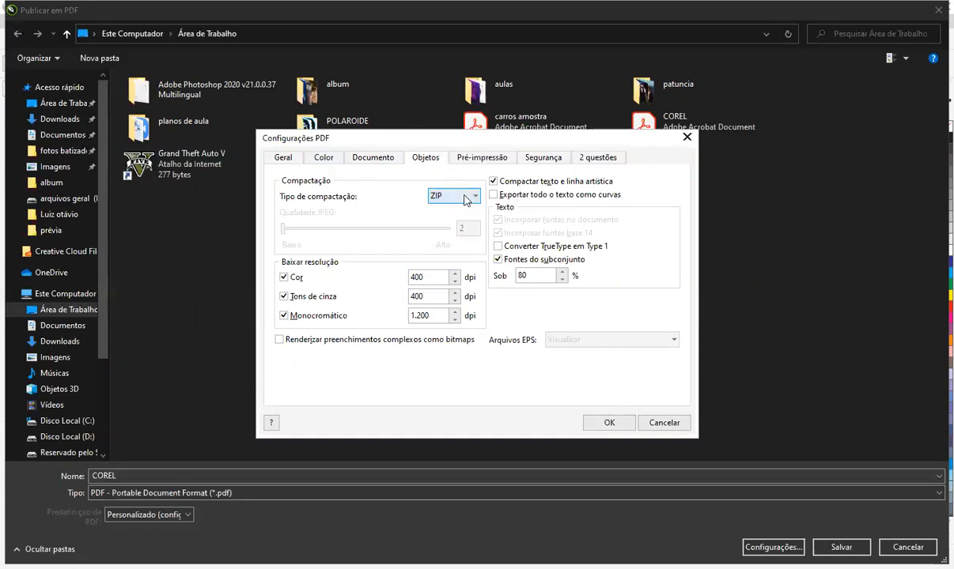
click(465, 199)
click(458, 221)
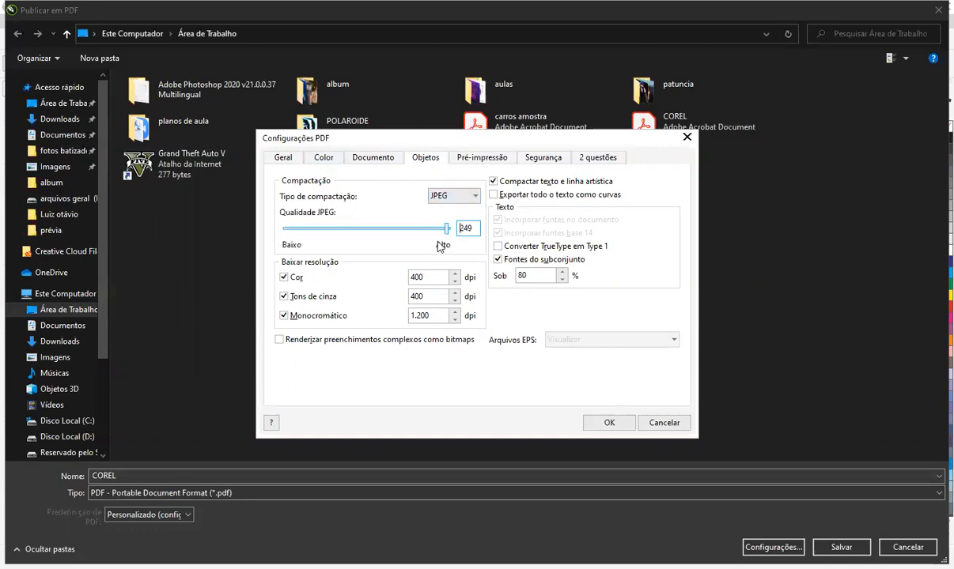
drag(445, 234, 419, 230)
Convert TrueType fonts to Type 1 with font subsetting, then confirm the PDF settings
click(479, 160)
click(527, 162)
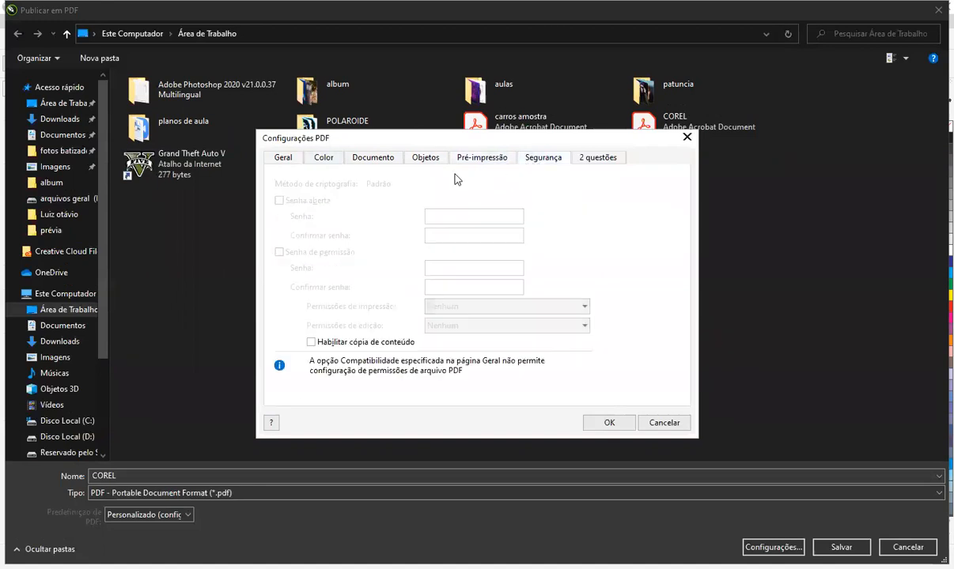
click(462, 158)
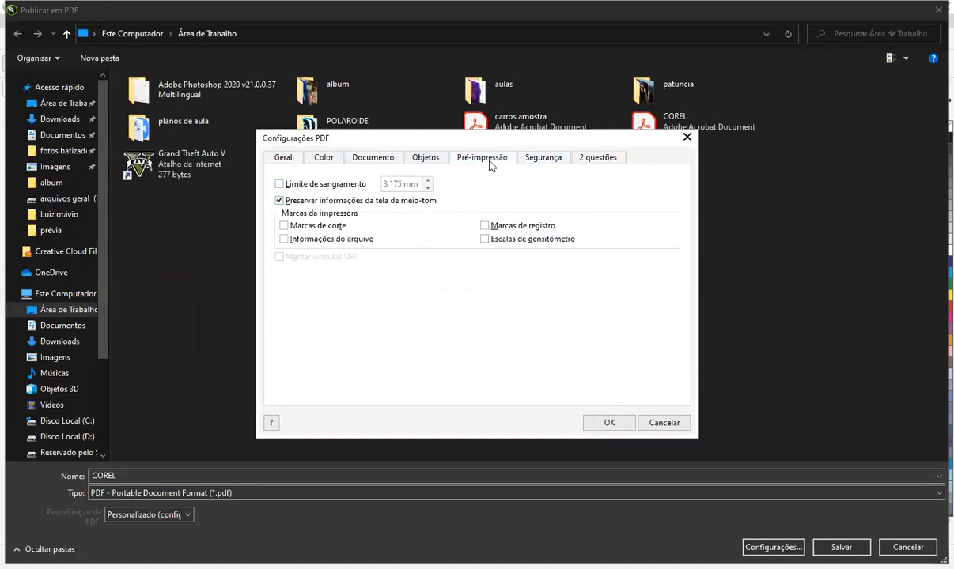
click(439, 160)
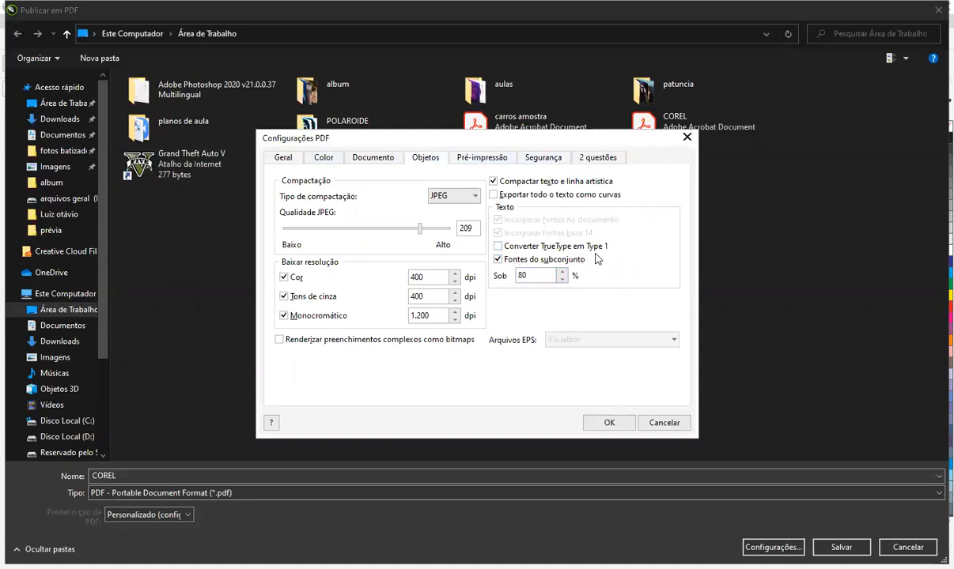
click(498, 246)
click(497, 259)
click(610, 422)
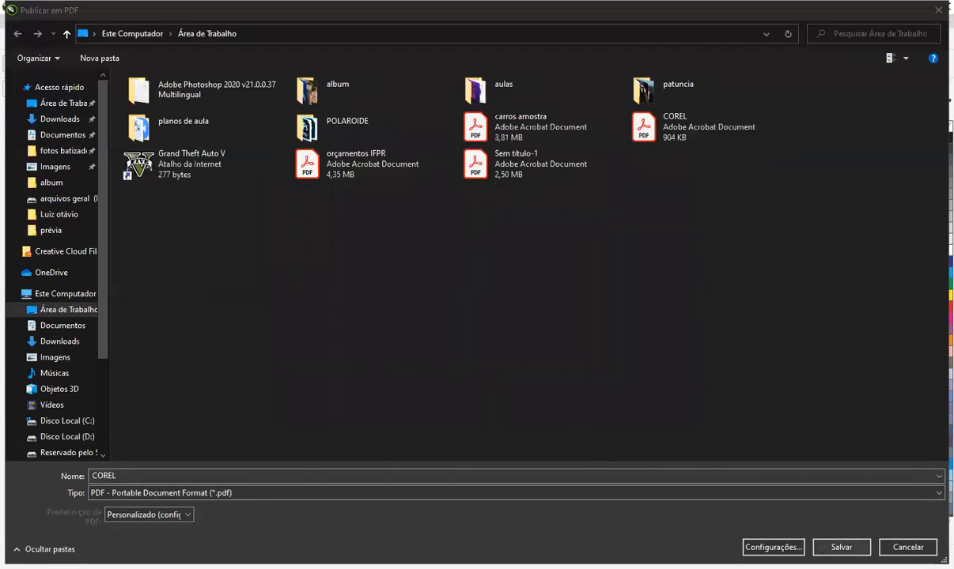
key(Escape)
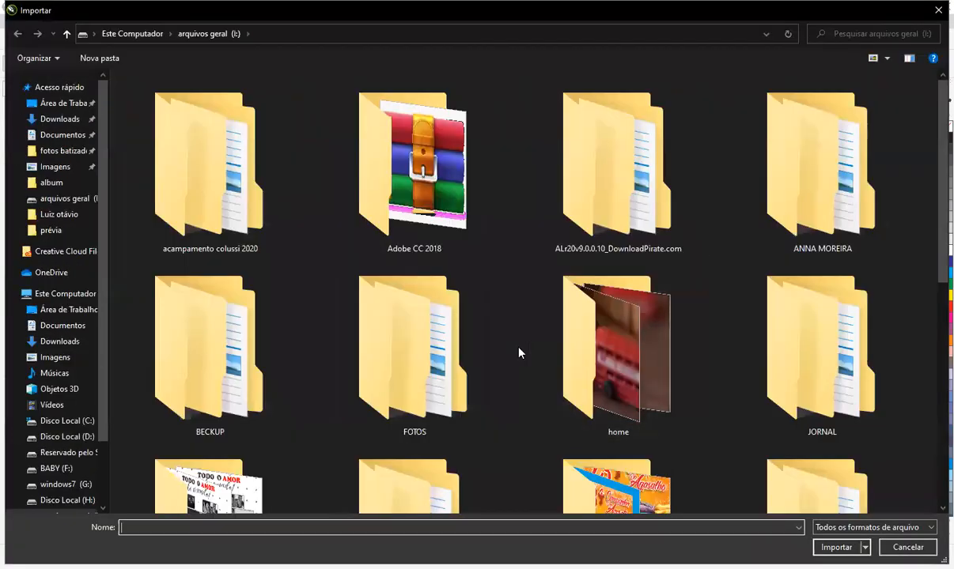
Dismiss the import and export notices and close the COREL.cdr drawing, answering the save prompt
key(Escape)
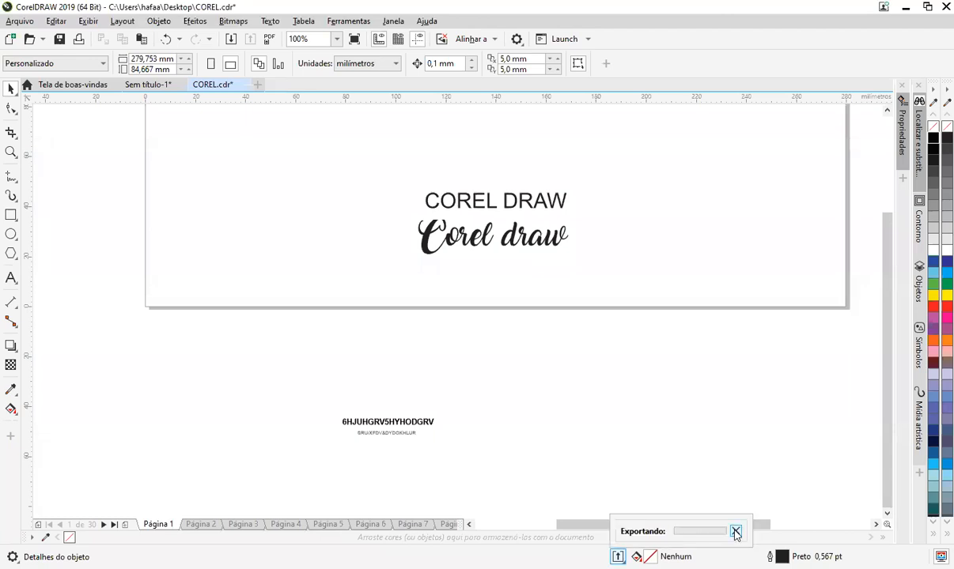
click(735, 535)
click(240, 85)
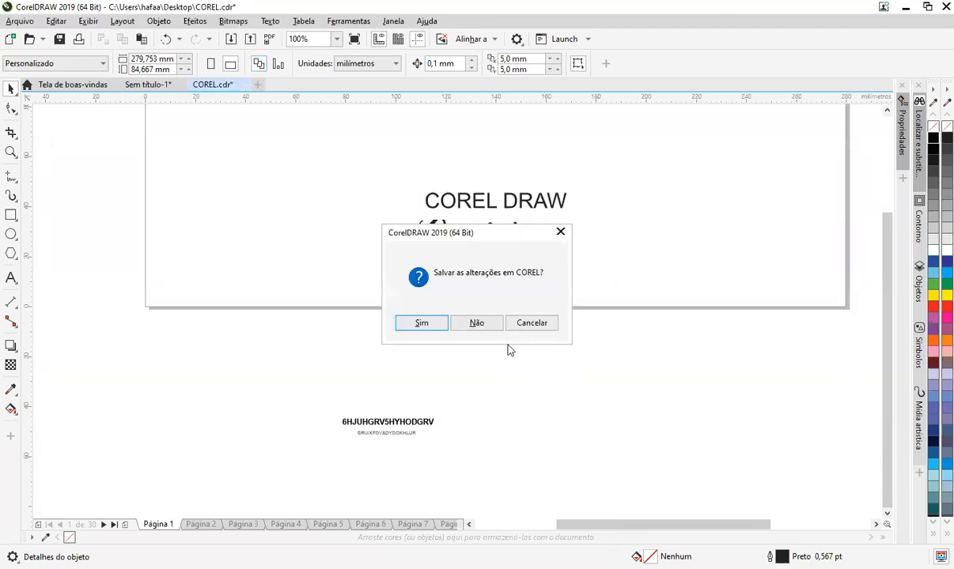
click(476, 322)
click(470, 255)
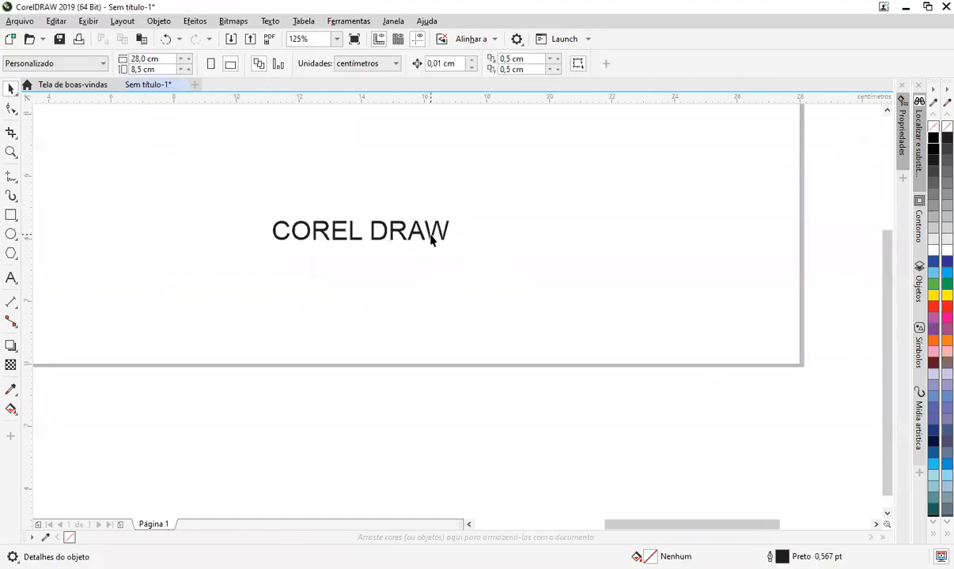
Scale the COREL DRAW text in Sem título-1 up to about 88 pt
scroll(431, 235, down, 1)
drag(390, 212, 469, 317)
scroll(487, 338, up, 3)
mouse_move(589, 237)
mouse_down()
mouse_move(407, 363)
mouse_move(399, 355)
mouse_up()
click(533, 329)
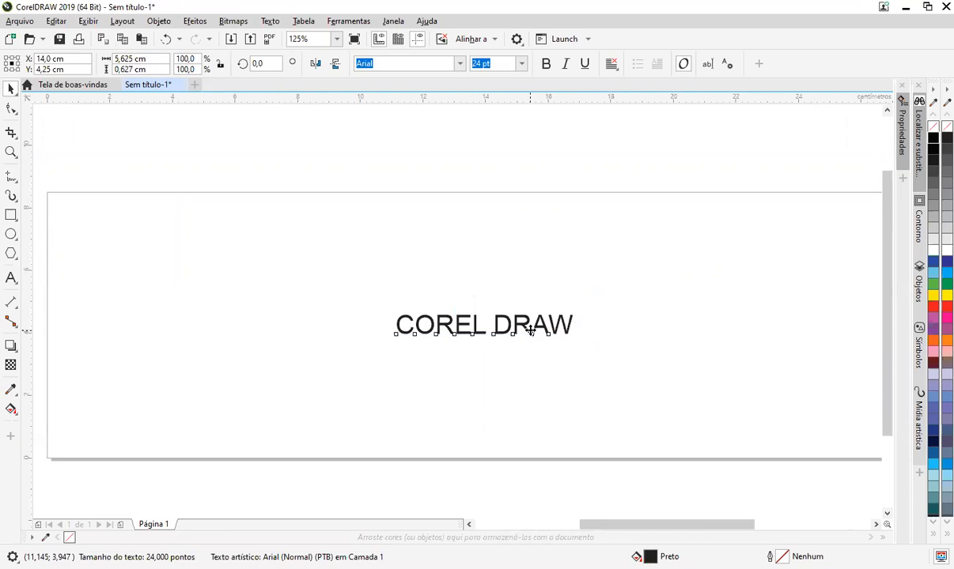
click(539, 331)
mouse_move(577, 339)
mouse_down()
mouse_move(609, 382)
mouse_move(794, 490)
mouse_move(827, 520)
mouse_up()
scroll(767, 371, down, 1)
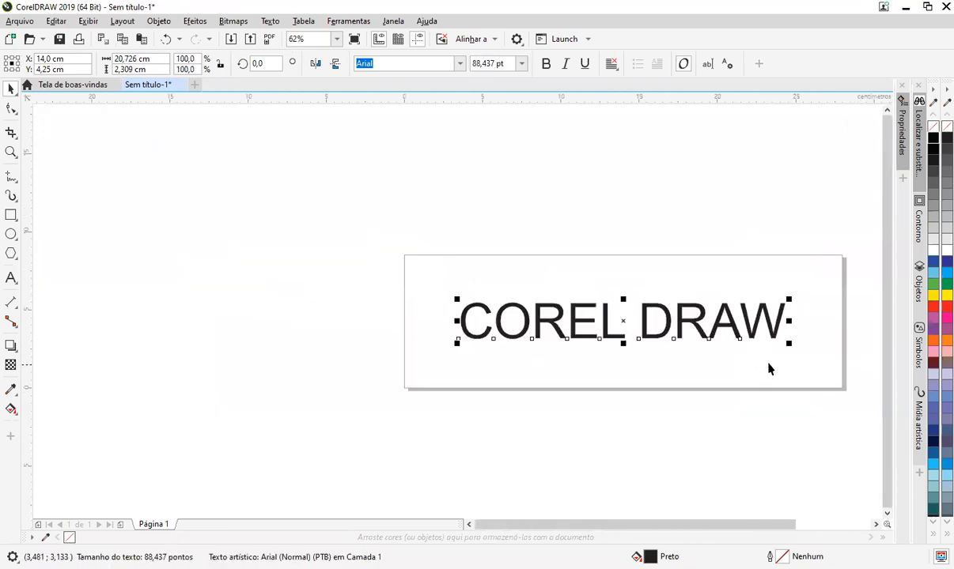
drag(769, 369, 649, 385)
click(566, 383)
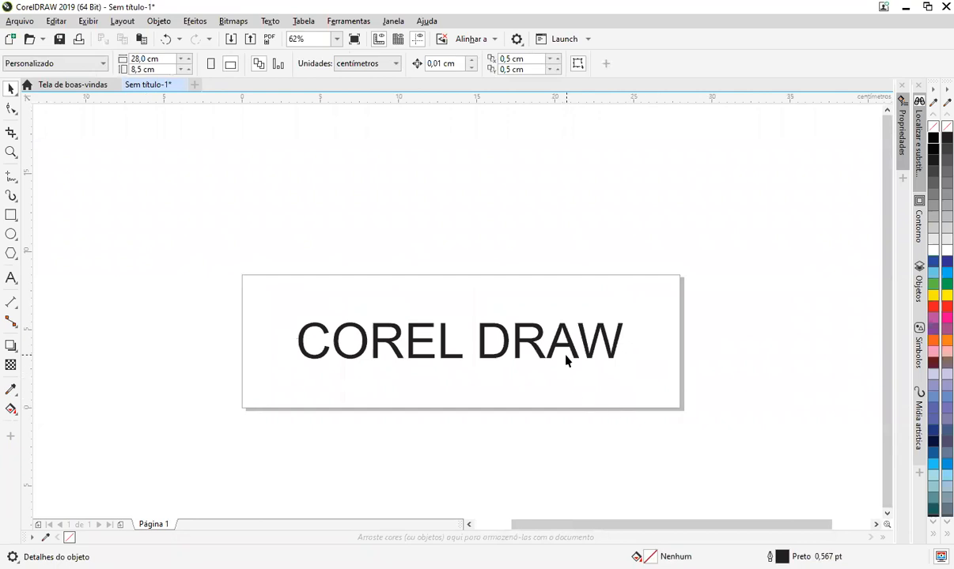
Apply the Impressionista brush-stroke effect to COREL DRAW with stroke amount 36
scroll(567, 358, up, 2)
scroll(574, 350, down, 1)
click(582, 348)
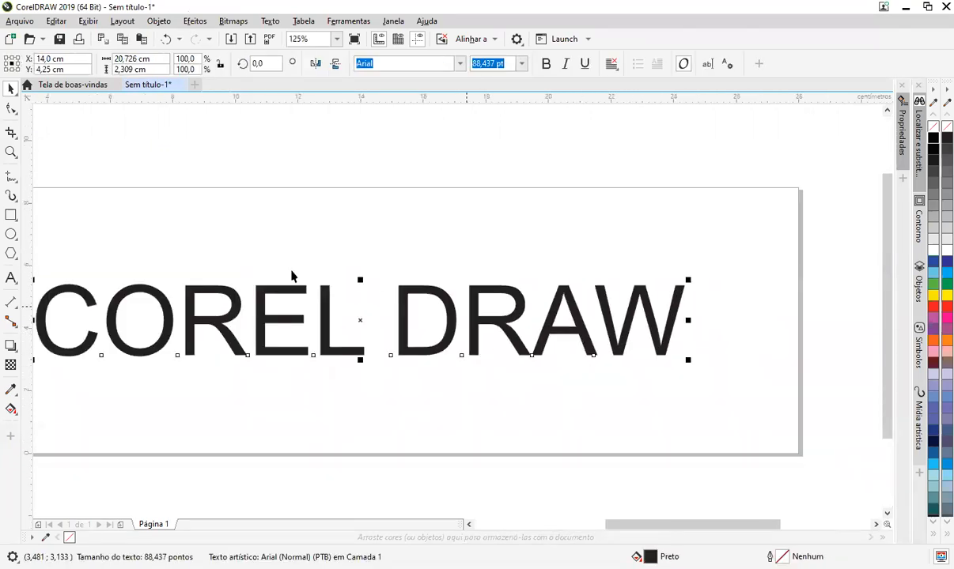
scroll(381, 233, down, 1)
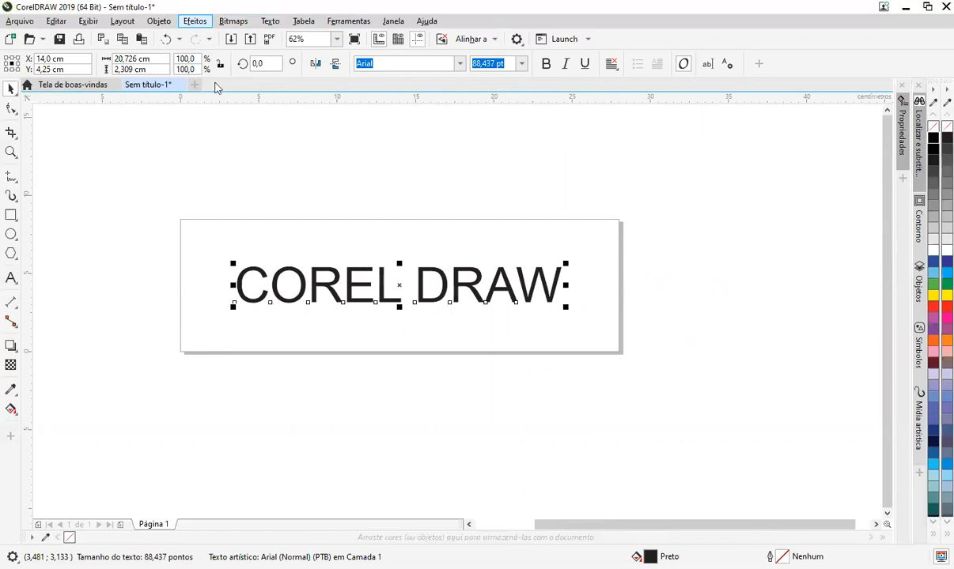
click(195, 23)
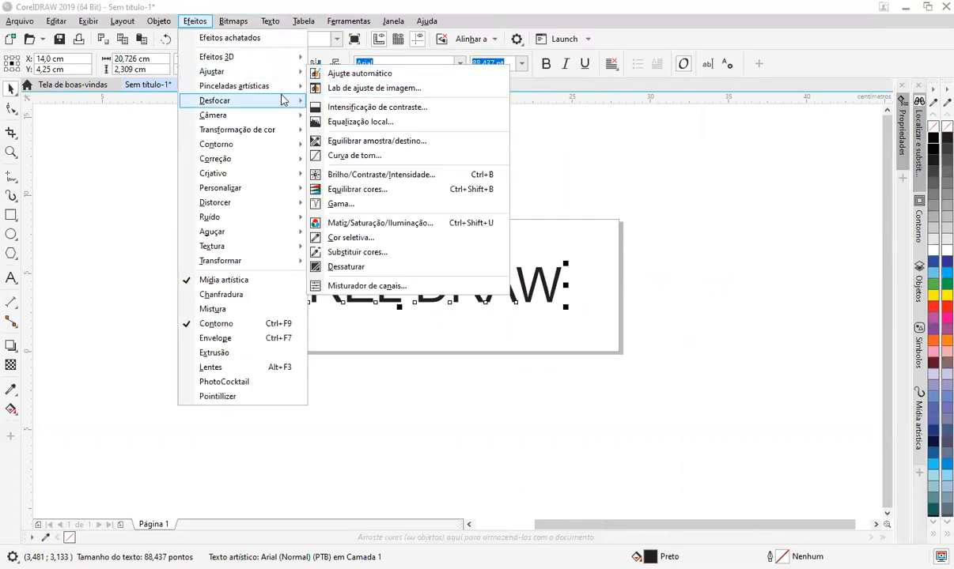
mouse_move(285, 85)
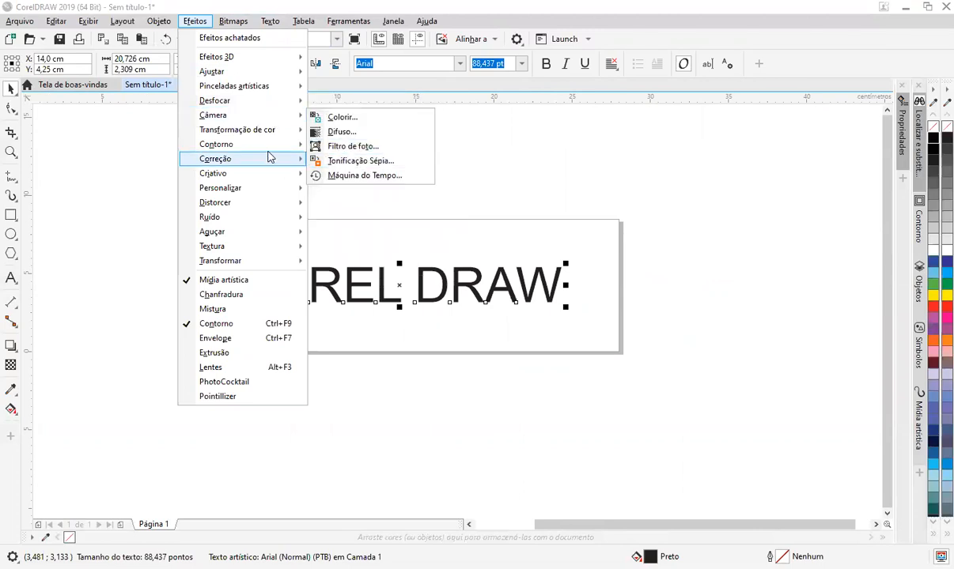
mouse_move(275, 194)
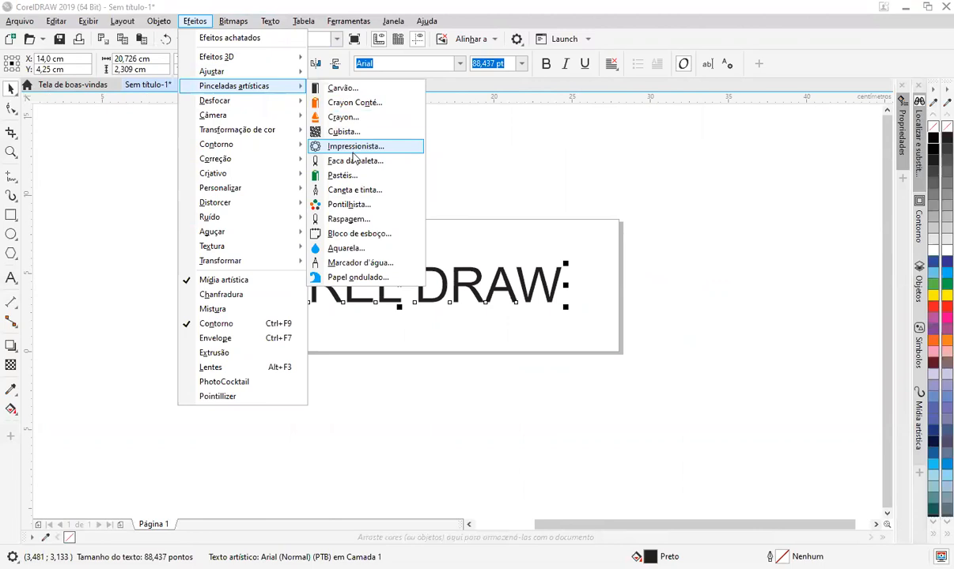
click(353, 150)
drag(494, 192, 738, 166)
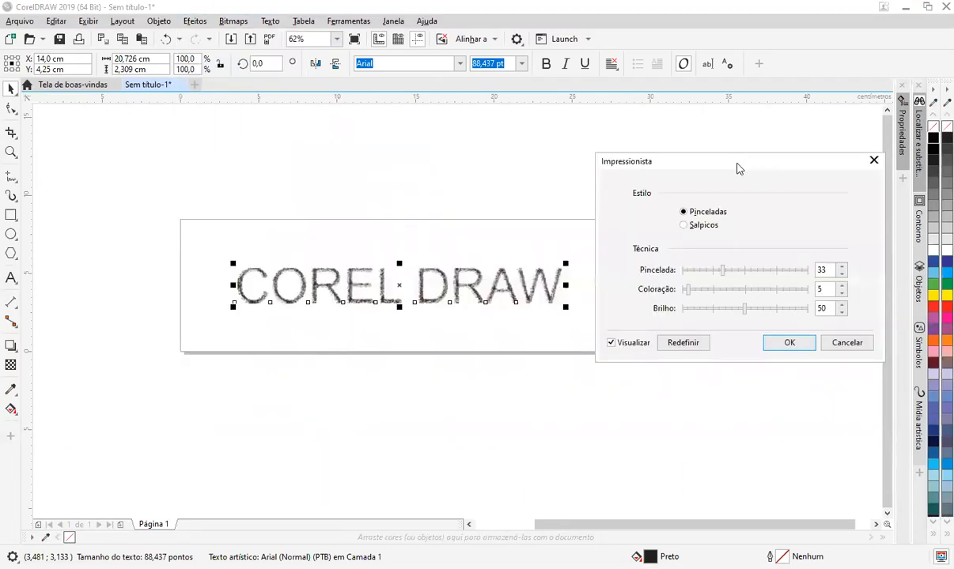
click(746, 270)
click(727, 269)
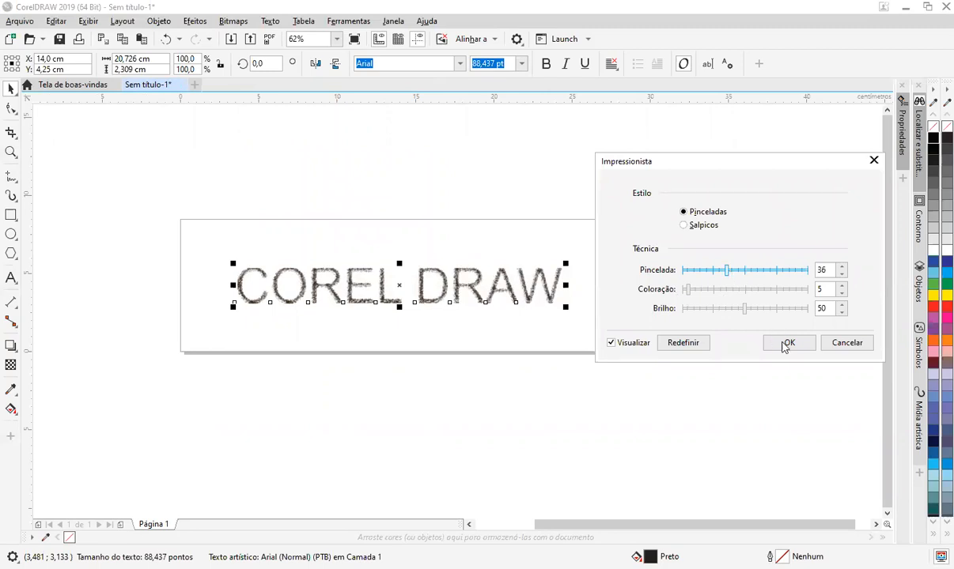
key(Return)
scroll(553, 317, up, 5)
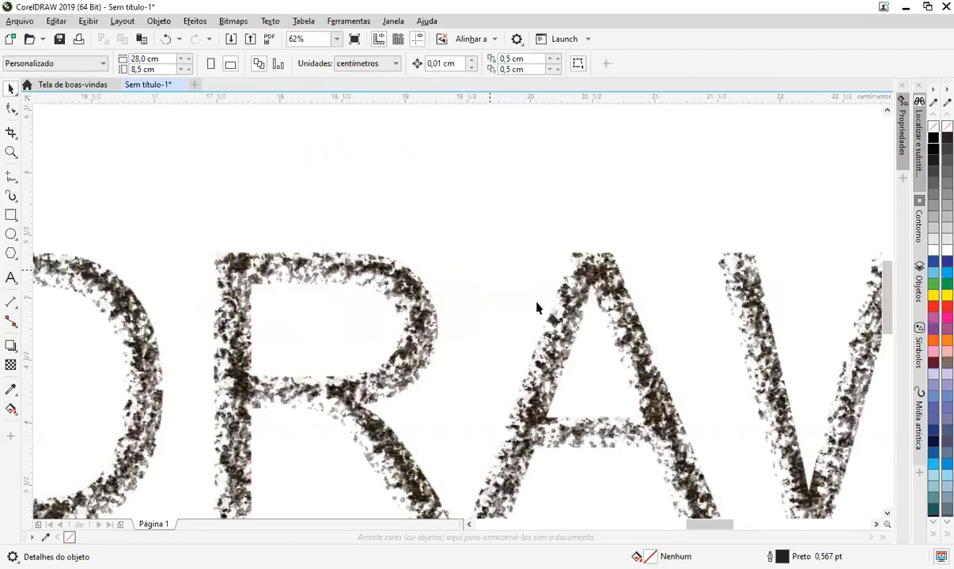
scroll(601, 309, down, 3)
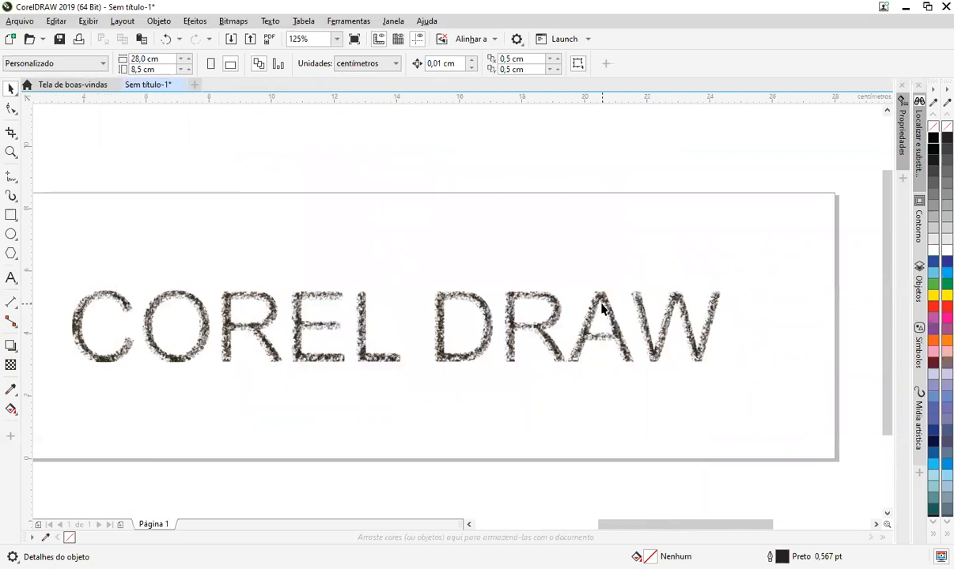
double_click(600, 310)
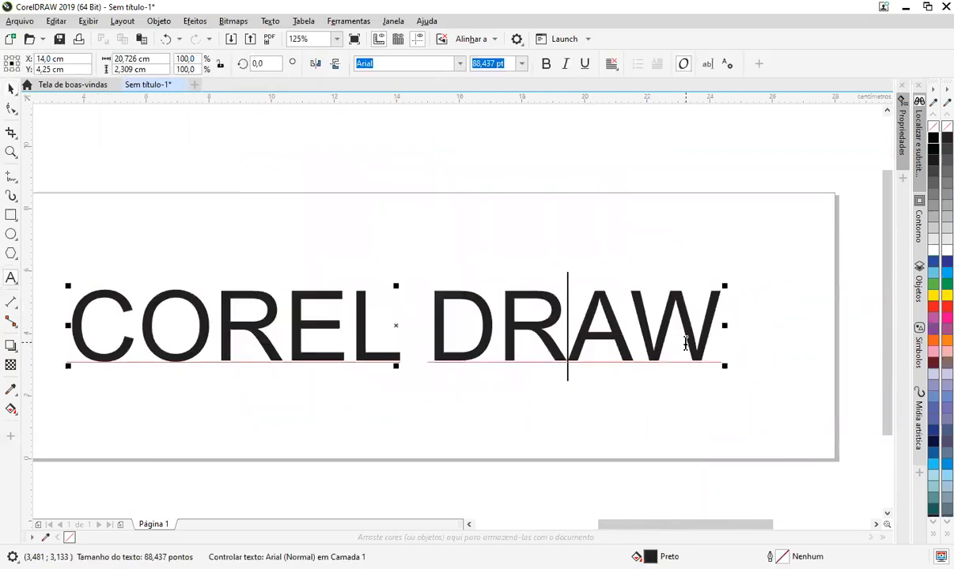
key(BackSpace)
key(BackSpace)
key(BackSpace)
key(BackSpace)
key(BackSpace)
key(BackSpace)
key(BackSpace)
key(BackSpace)
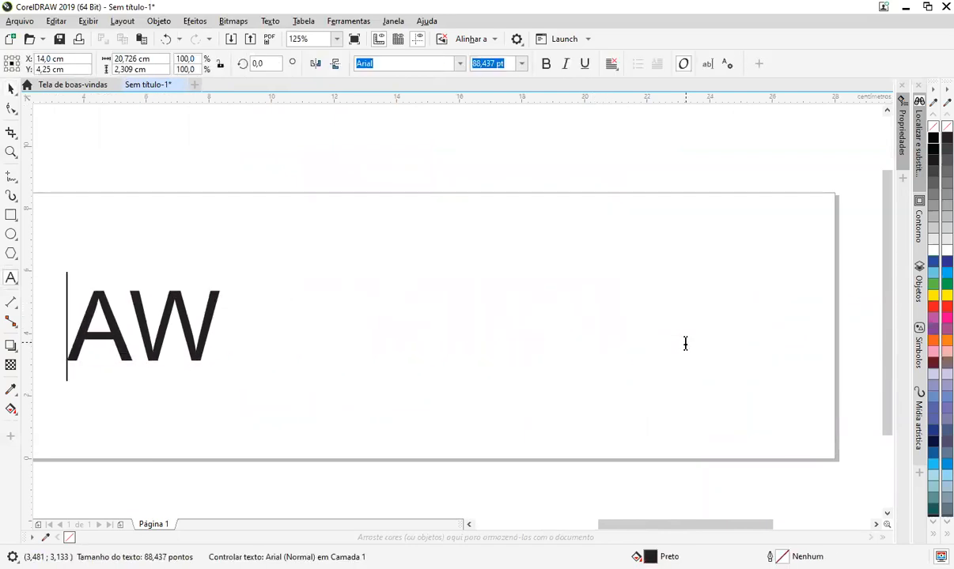
key(shift+End)
text(RAF)
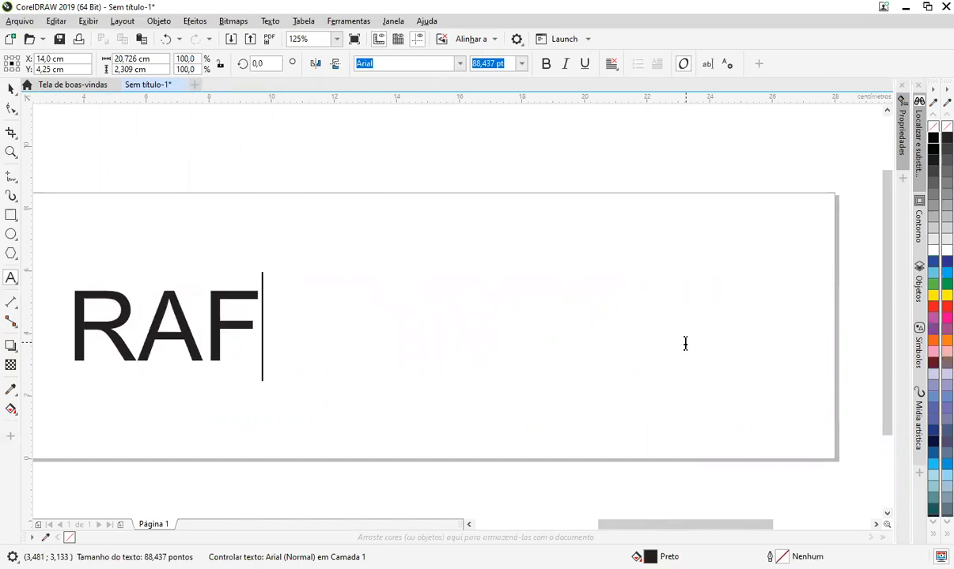
text(AEL)
key(BackSpace)
key(Return)
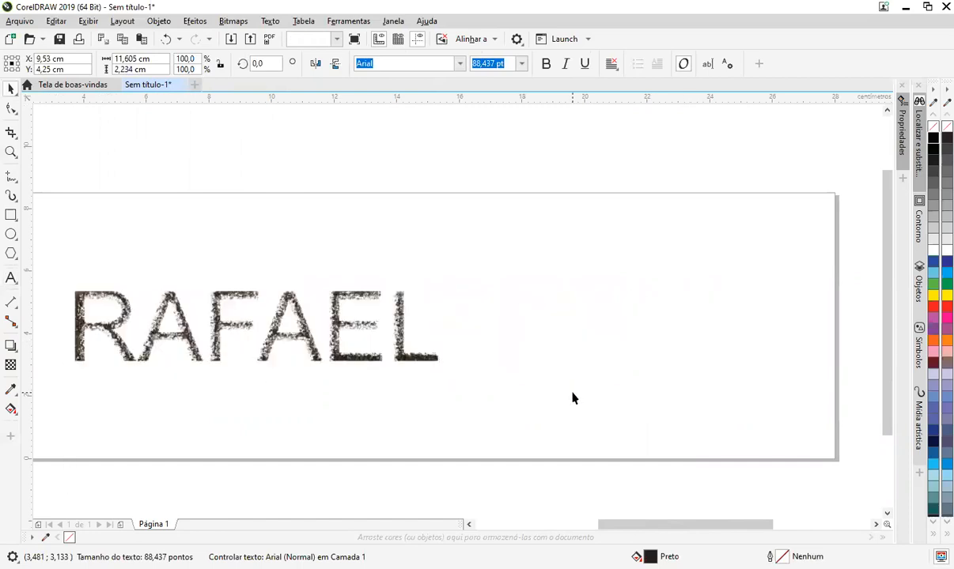
click(573, 398)
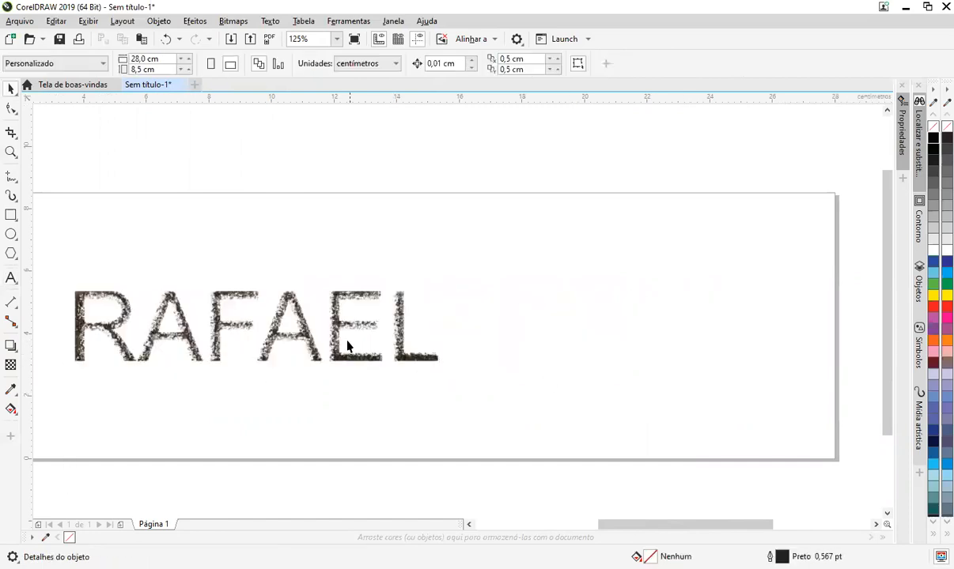
drag(332, 336, 470, 322)
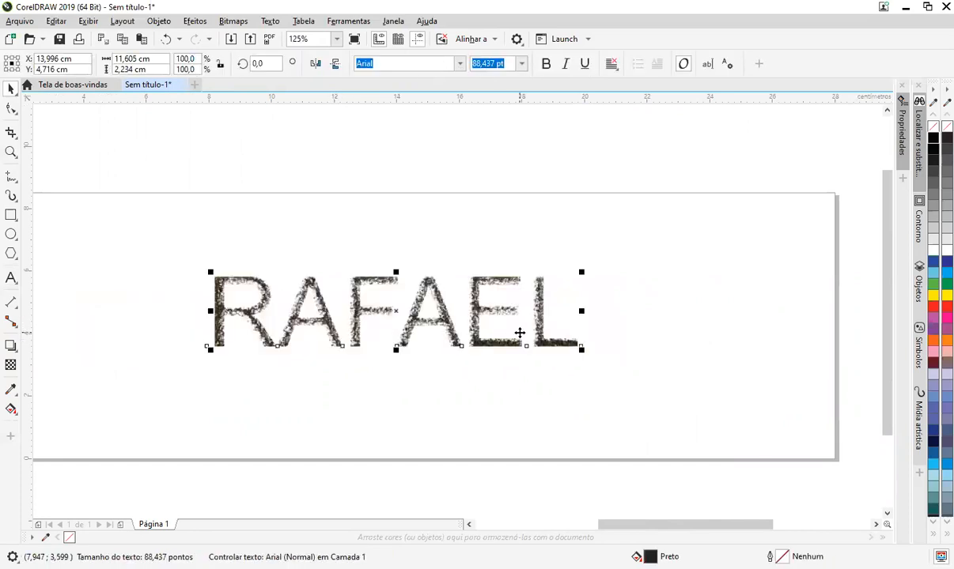
key(p)
click(640, 285)
scroll(424, 356, up, 4)
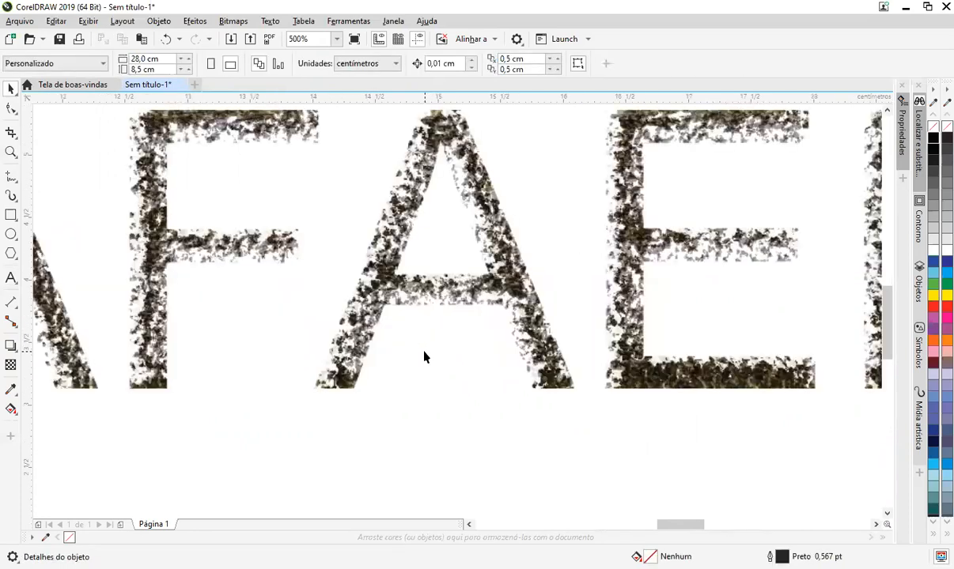
click(397, 302)
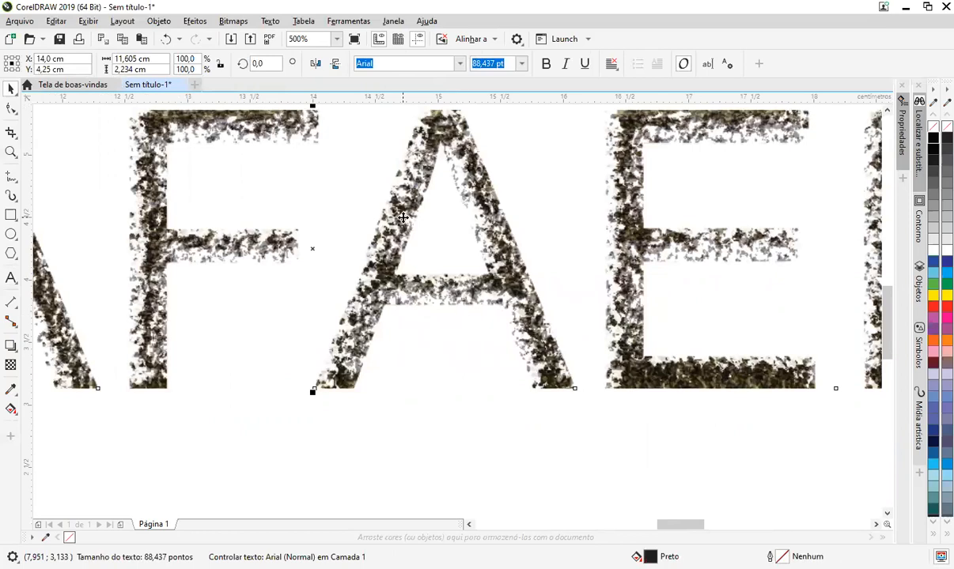
scroll(473, 303, down, 4)
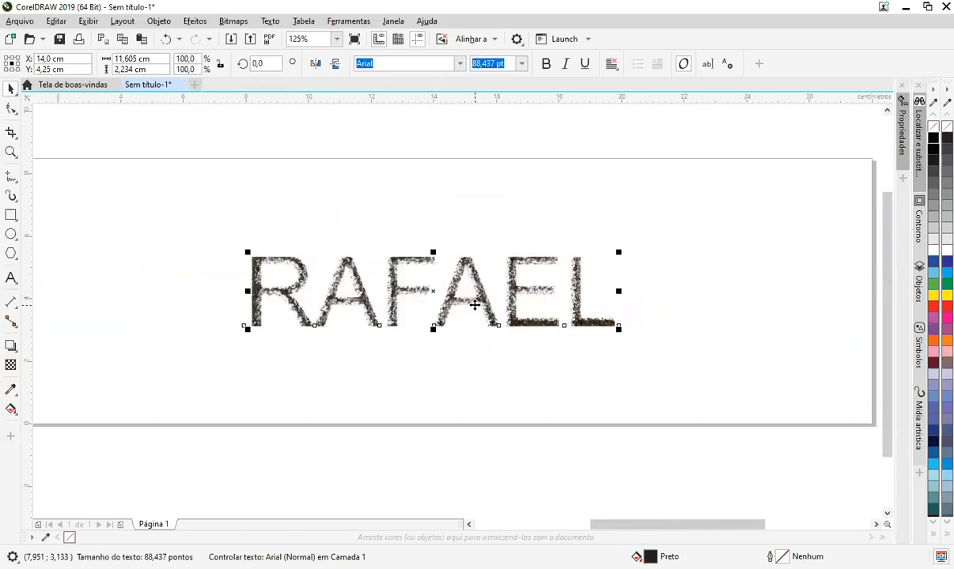
key(ctrl+z)
key(ctrl+z)
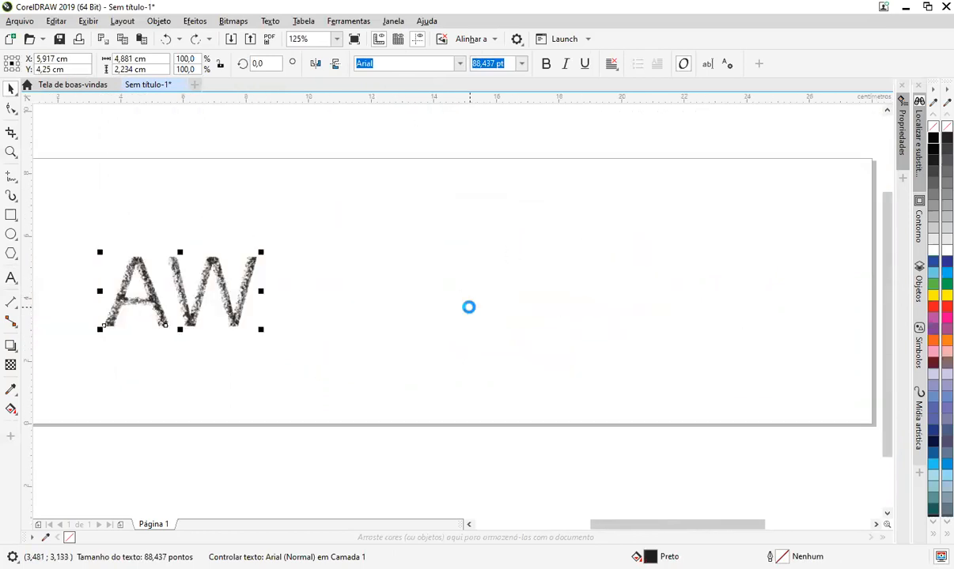
Apply the Raspagem effect to COREL DRAW with density 16 and size 22
click(196, 22)
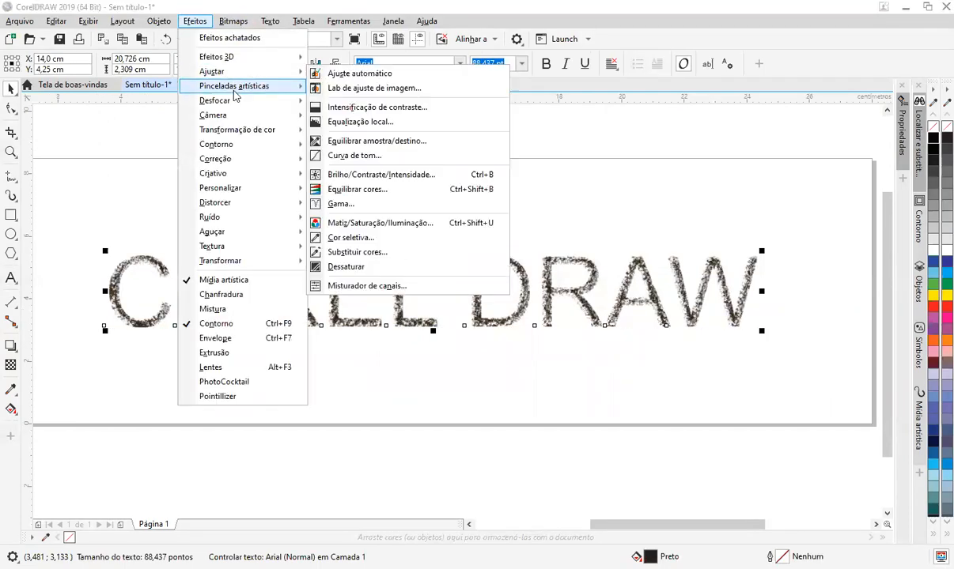
mouse_move(234, 86)
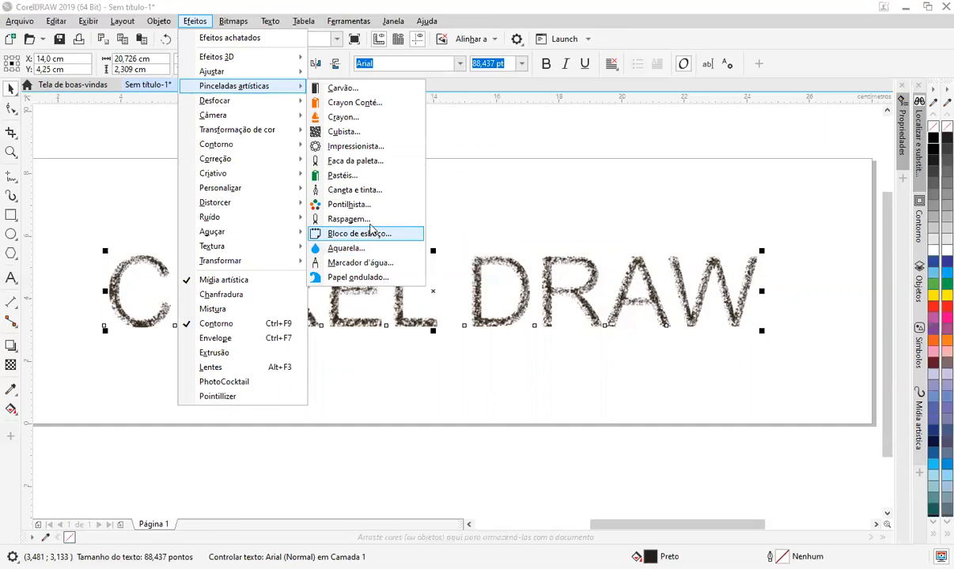
click(372, 220)
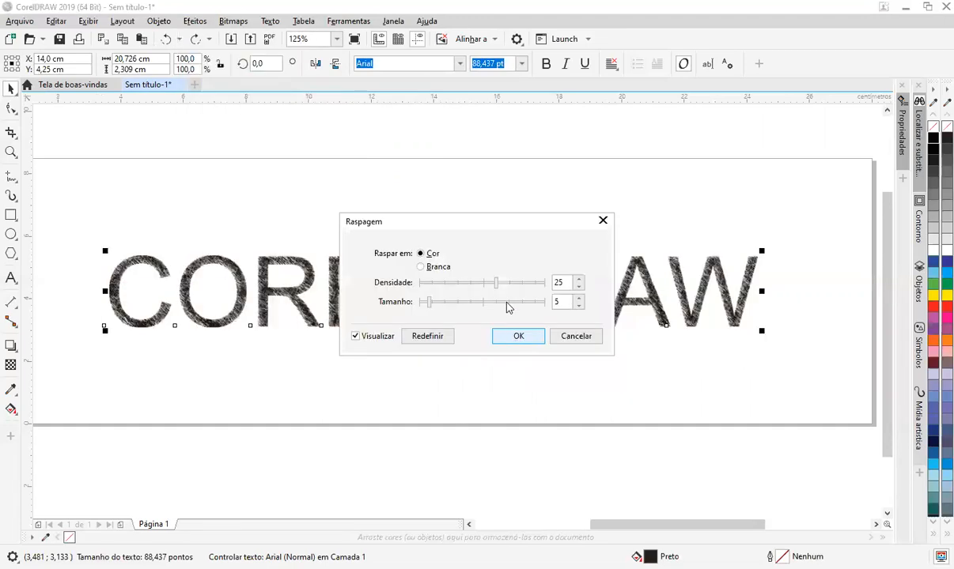
click(468, 281)
click(472, 301)
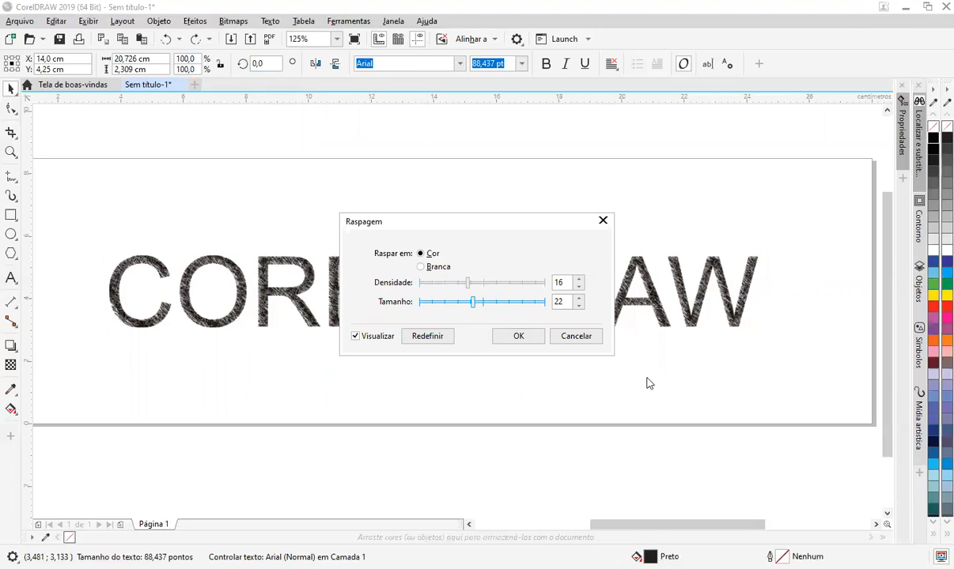
click(620, 397)
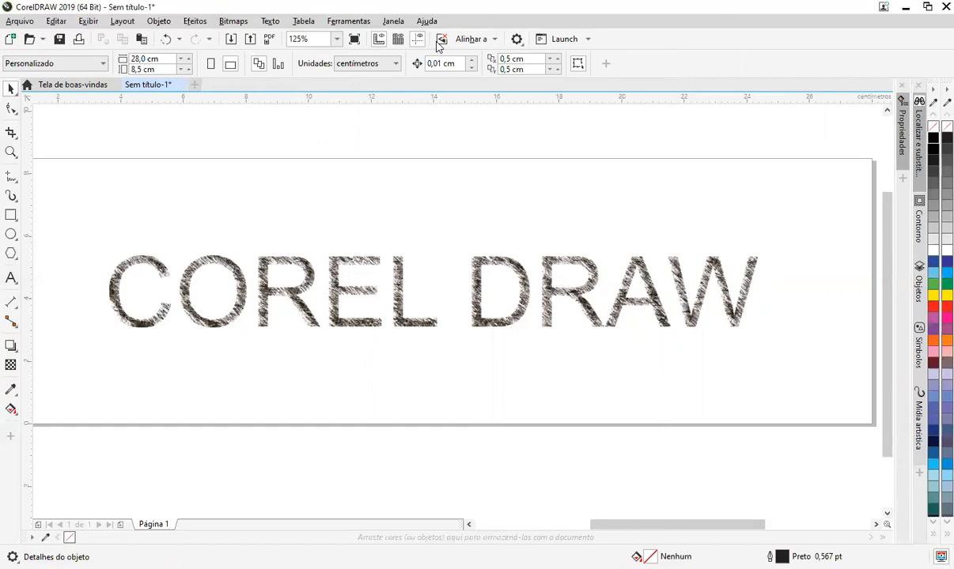
scroll(438, 384, down, 1)
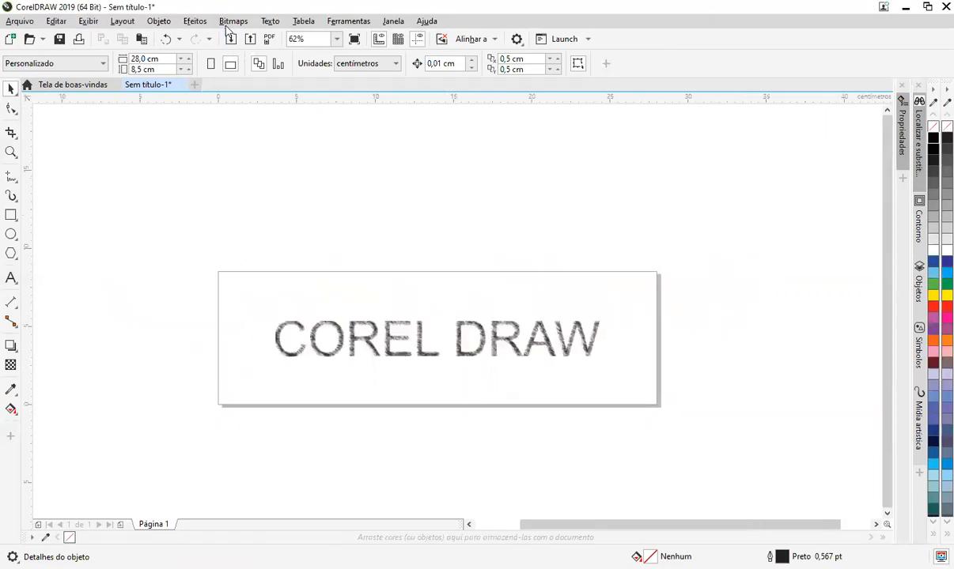
Apply a Distort effect to the COREL DRAW text by dragging across it
click(428, 360)
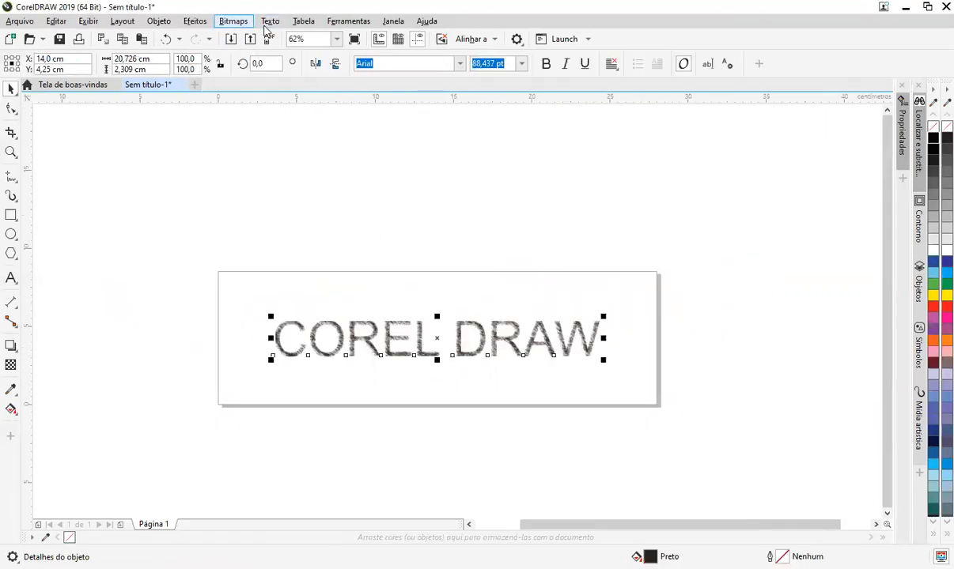
click(233, 21)
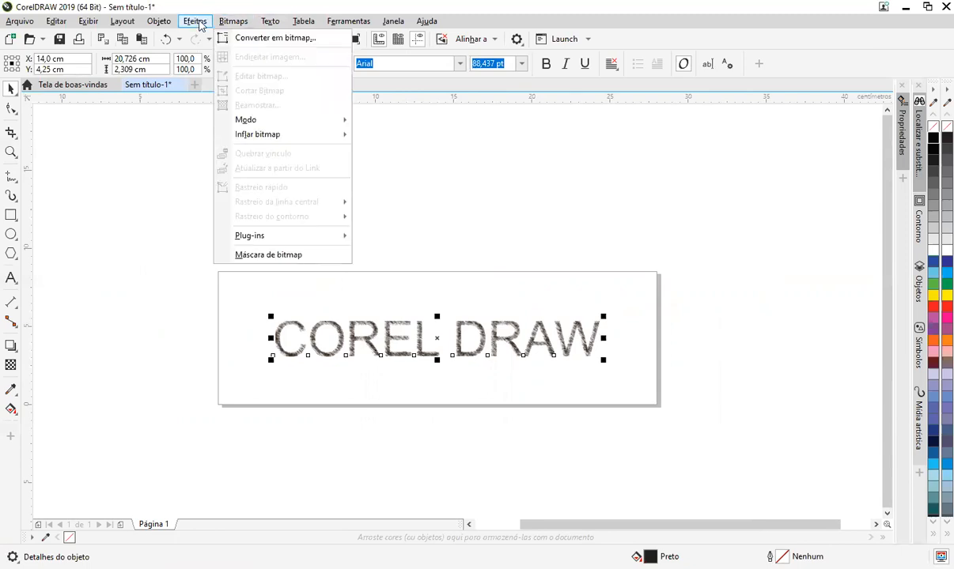
mouse_move(198, 23)
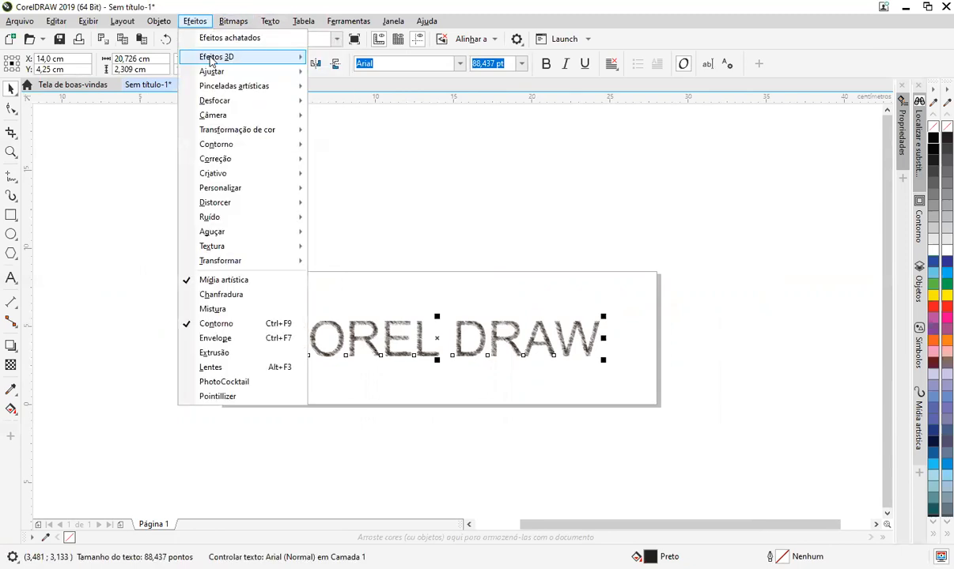
click(99, 312)
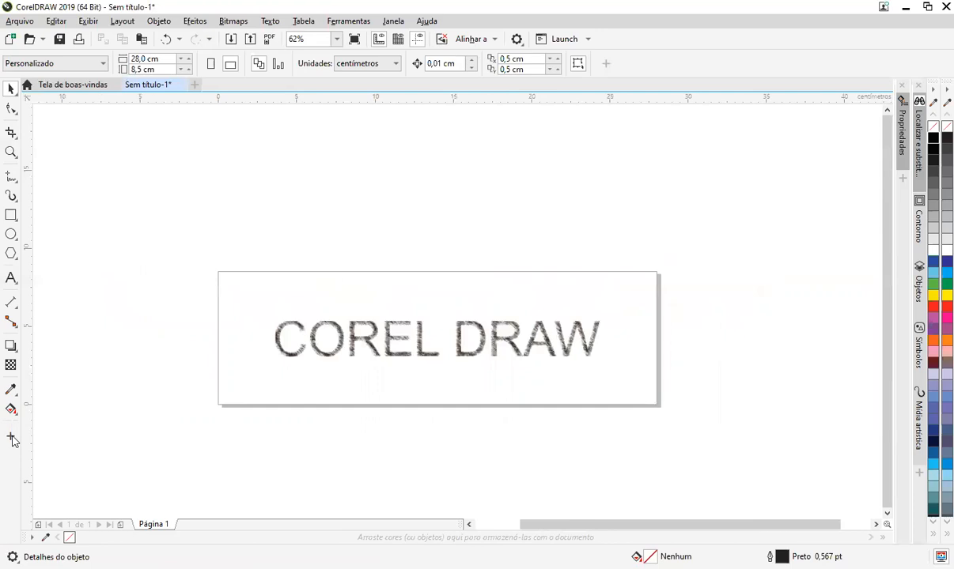
click(12, 438)
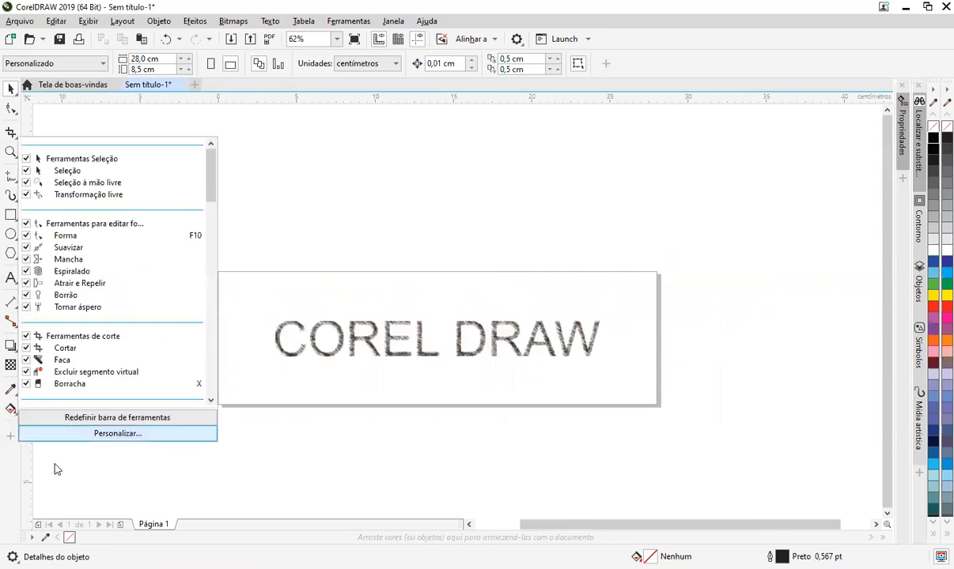
click(16, 351)
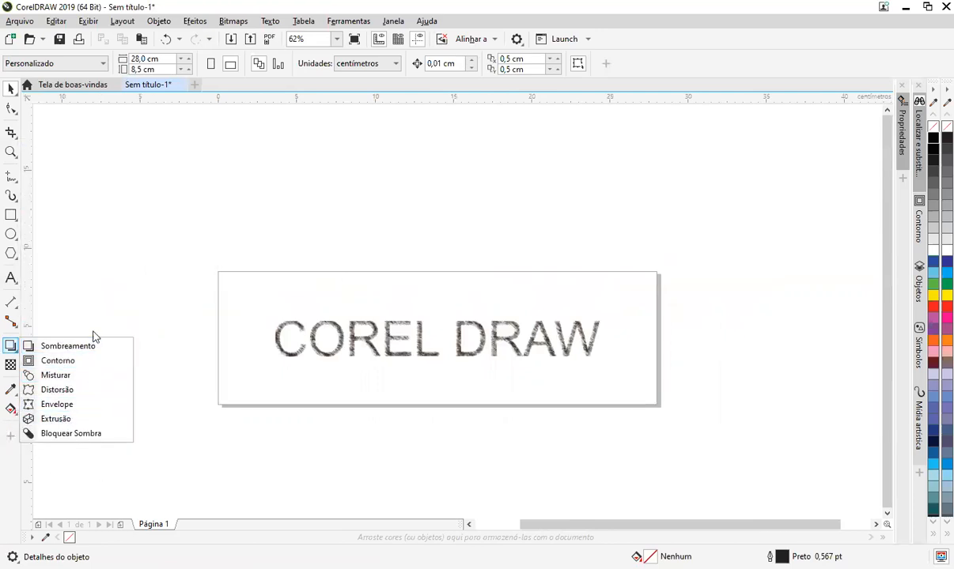
click(69, 393)
scroll(400, 358, up, 2)
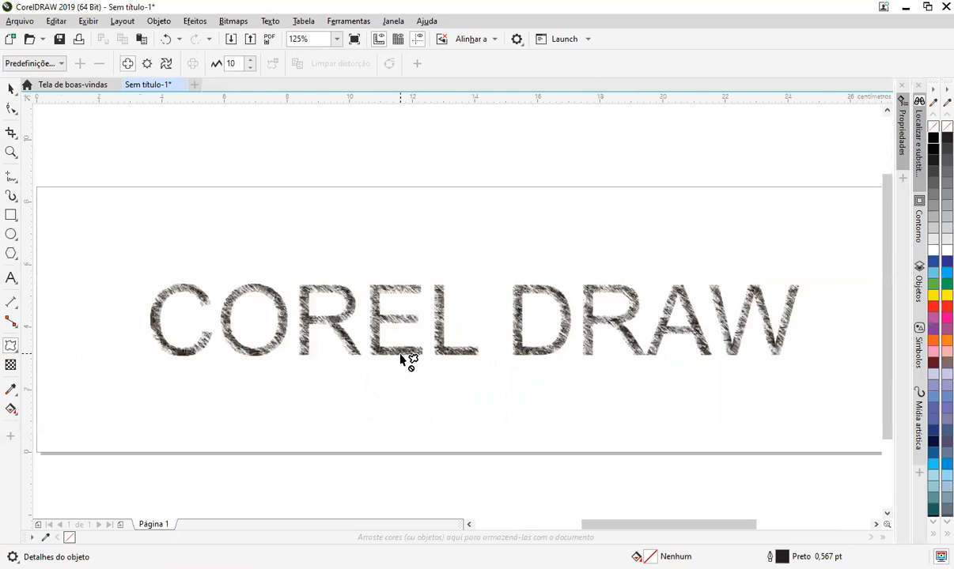
click(400, 359)
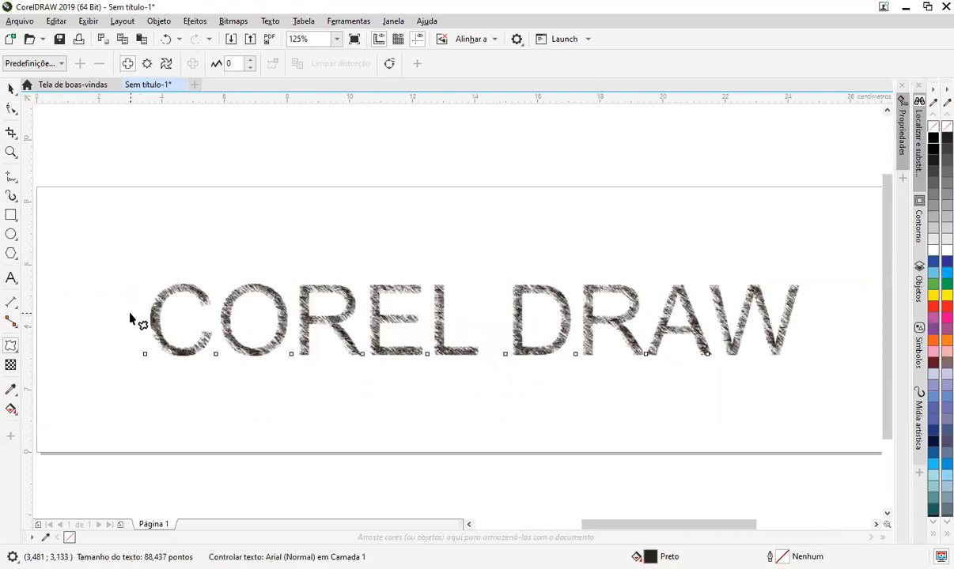
drag(130, 314, 312, 338)
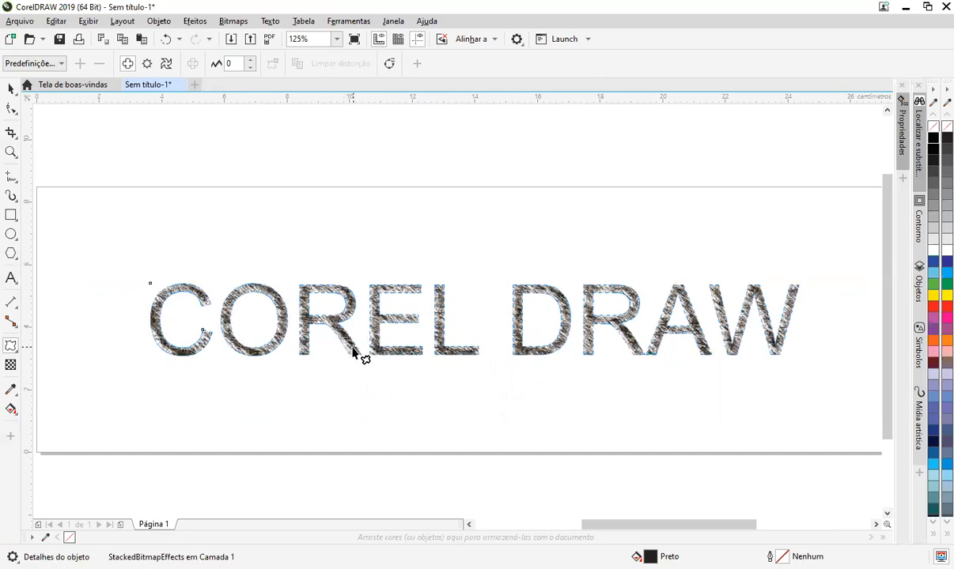
Add an envelope, pulling its bottom corners outward and nudging the right edge out
click(16, 353)
click(71, 404)
mouse_move(153, 359)
mouse_down()
mouse_move(136, 388)
mouse_move(147, 379)
mouse_up()
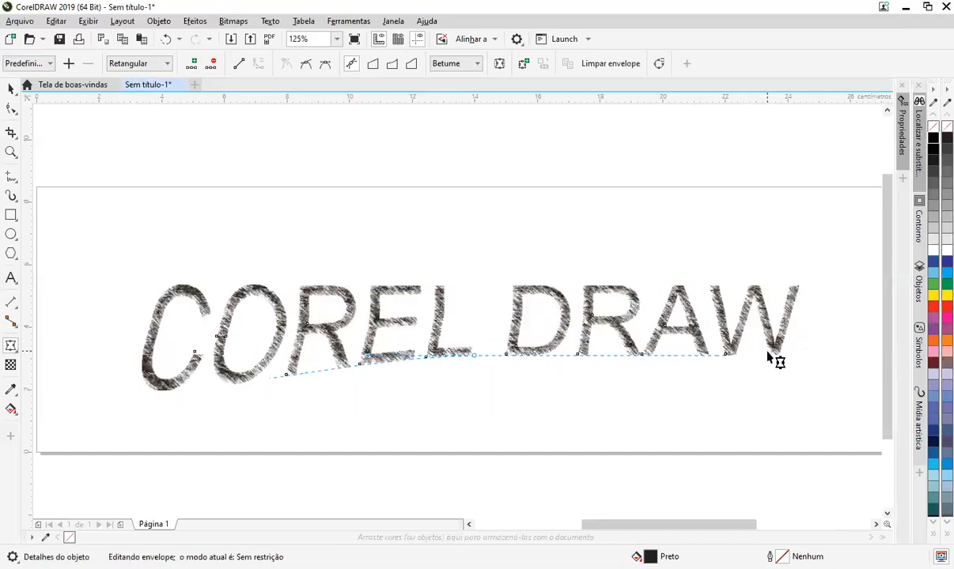
drag(797, 360, 831, 394)
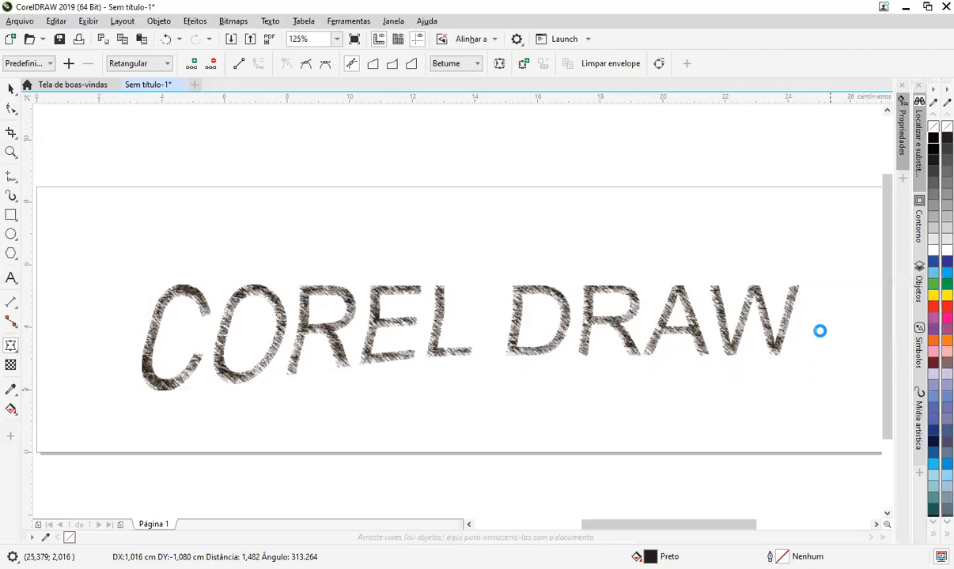
drag(796, 320, 807, 316)
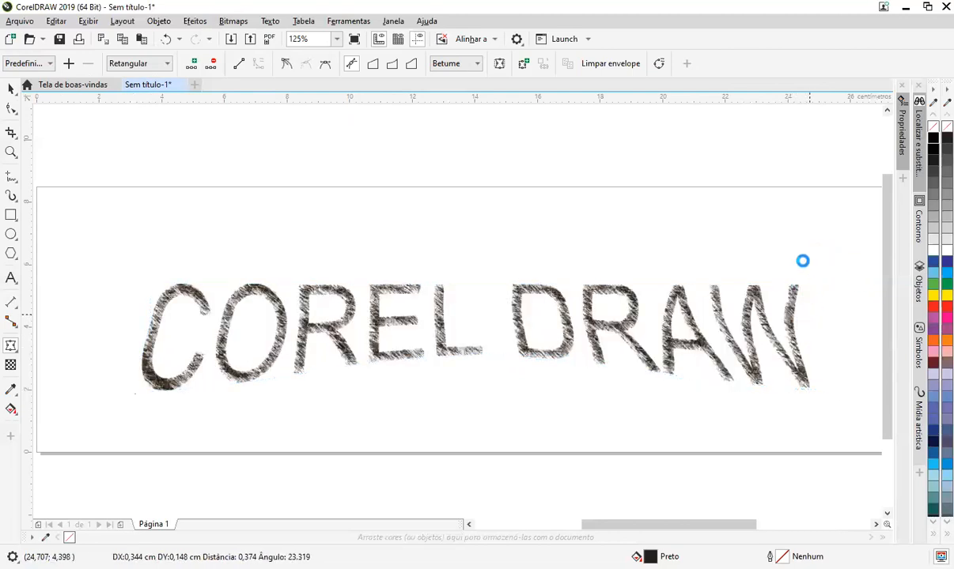
click(641, 438)
scroll(566, 415, down, 2)
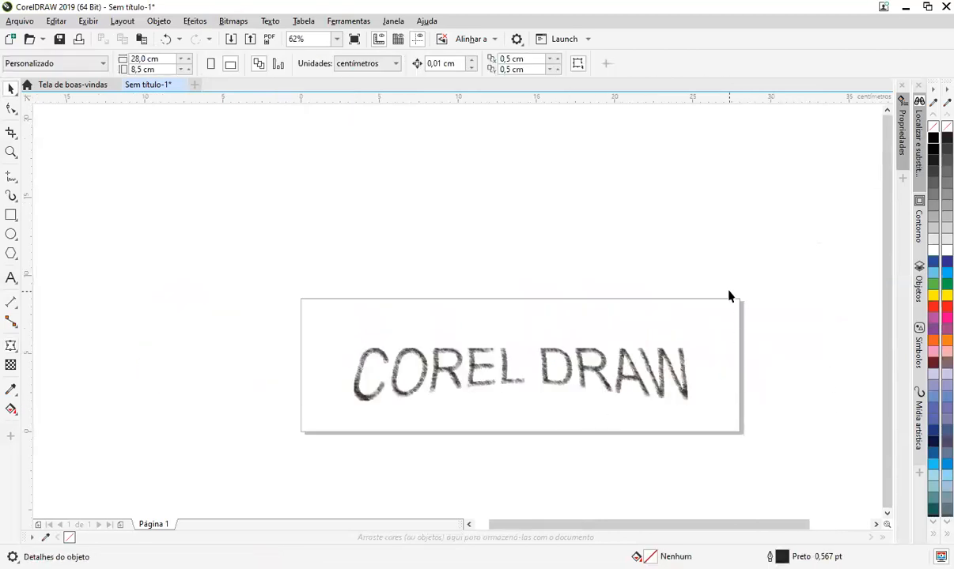
Add a new text object reading COREL above the page
click(11, 277)
click(489, 255)
text(COREL)
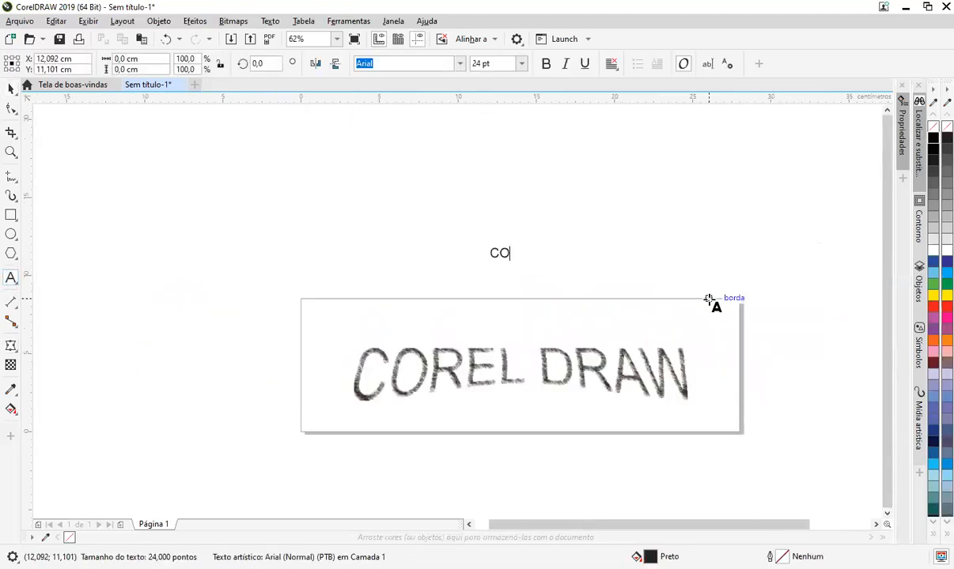
Envelope COREL: pull the corners outward, lower the bottom middle, dent both sides inward
click(11, 409)
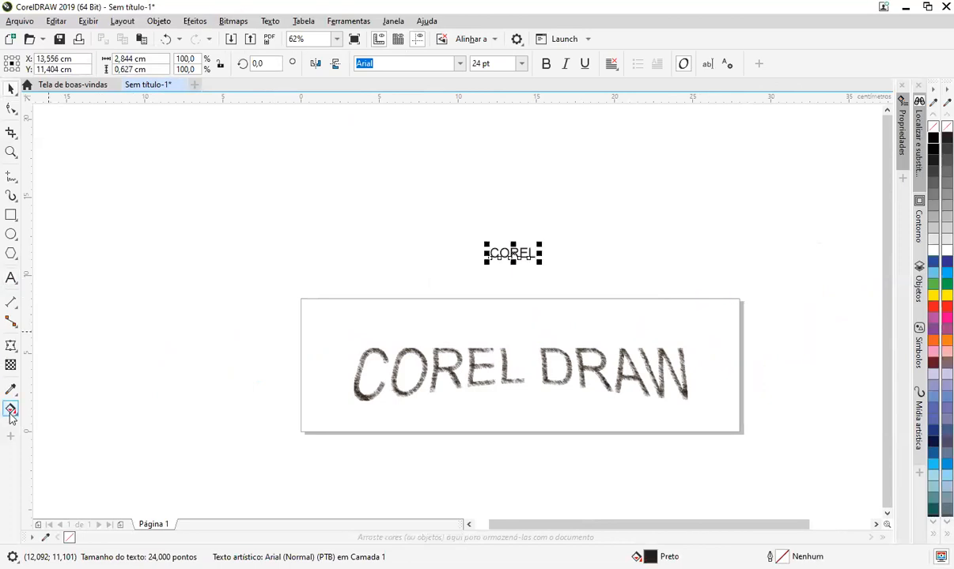
click(11, 345)
scroll(521, 269, up, 4)
drag(498, 269, 523, 306)
drag(320, 268, 296, 322)
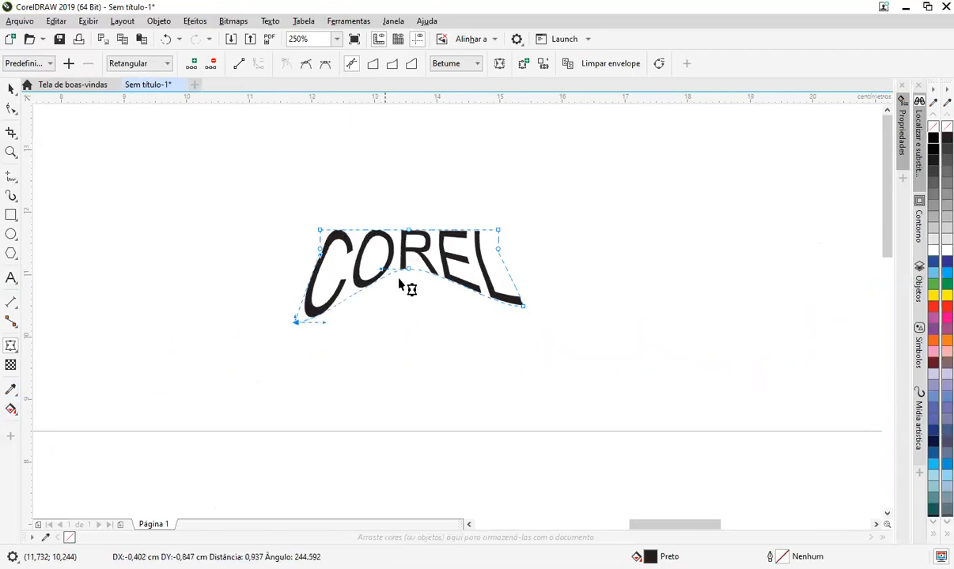
drag(409, 269, 413, 310)
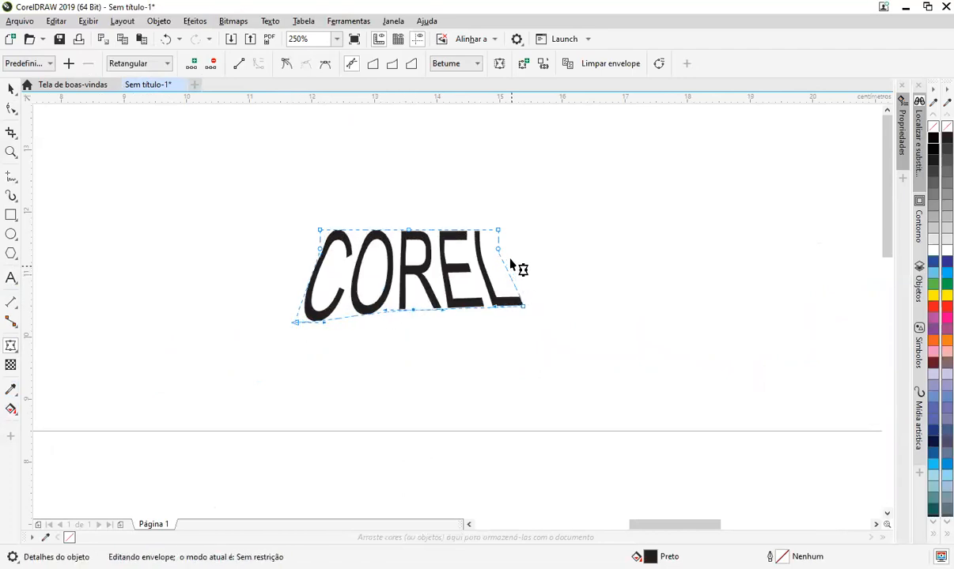
drag(498, 230, 537, 187)
drag(319, 231, 274, 185)
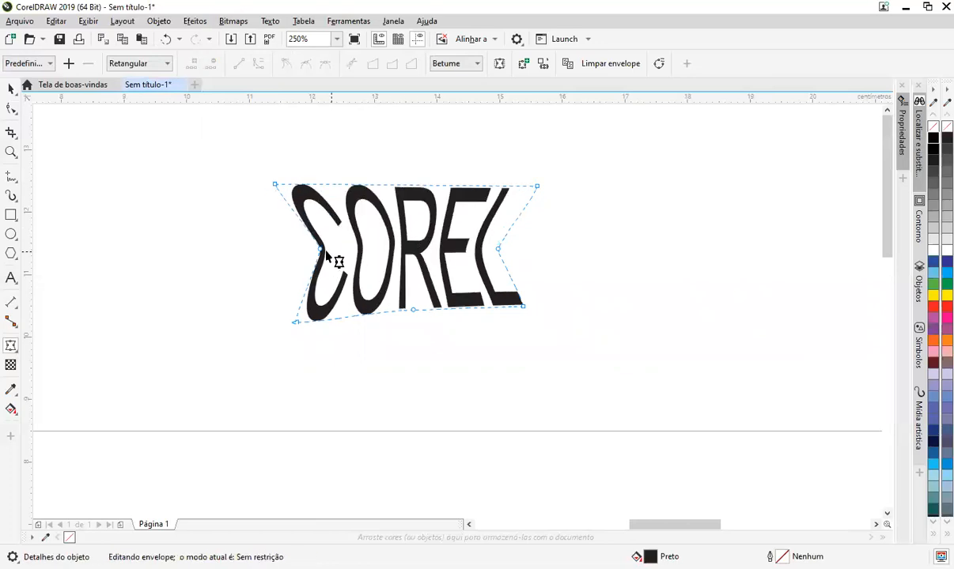
drag(320, 250, 379, 250)
drag(499, 250, 449, 250)
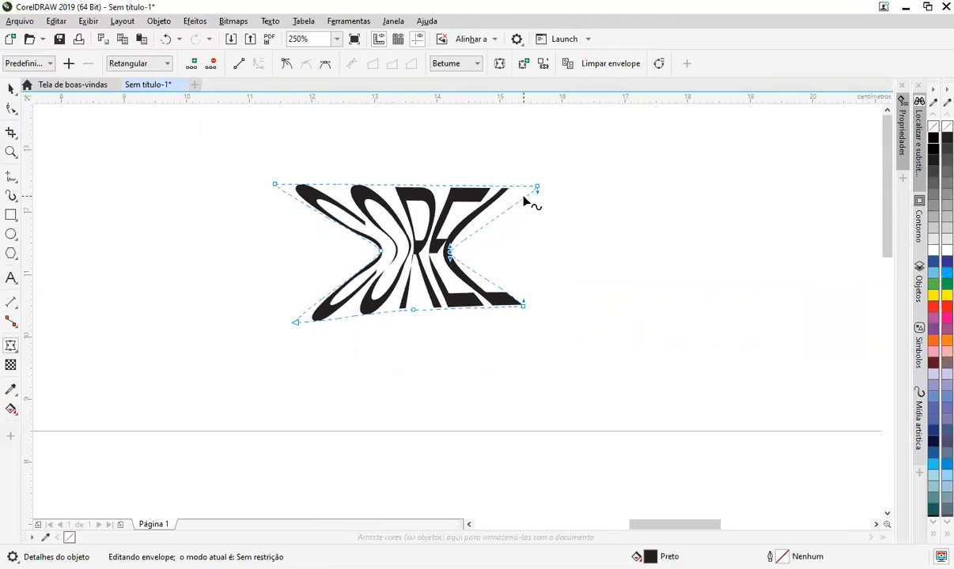
Shrink the warped COREL text to a small size and move it down
key(space)
drag(526, 179, 443, 227)
drag(407, 264, 422, 386)
drag(507, 411, 500, 344)
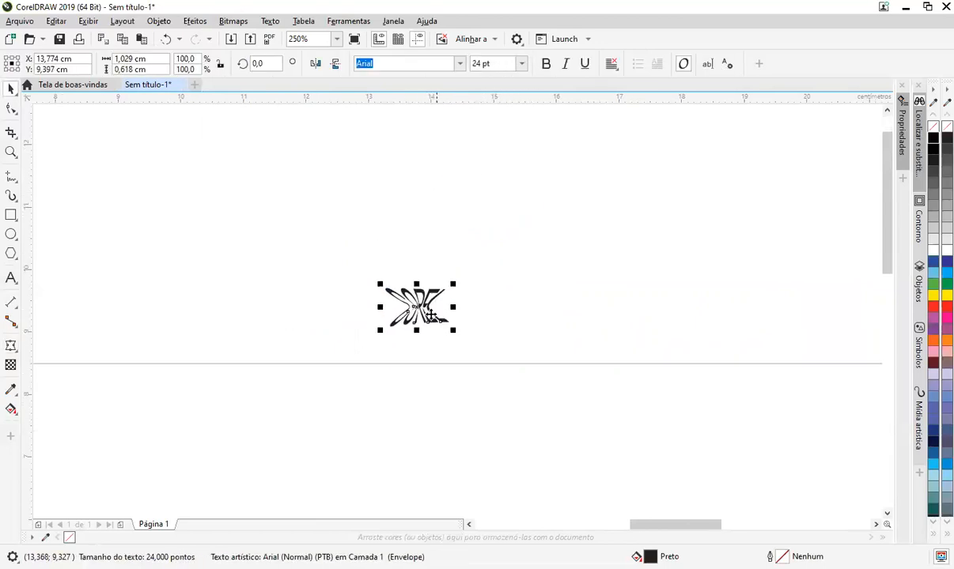
Re-edit the envelope, pushing the left and right middle points further outward
scroll(431, 314, up, 3)
scroll(354, 303, up, 1)
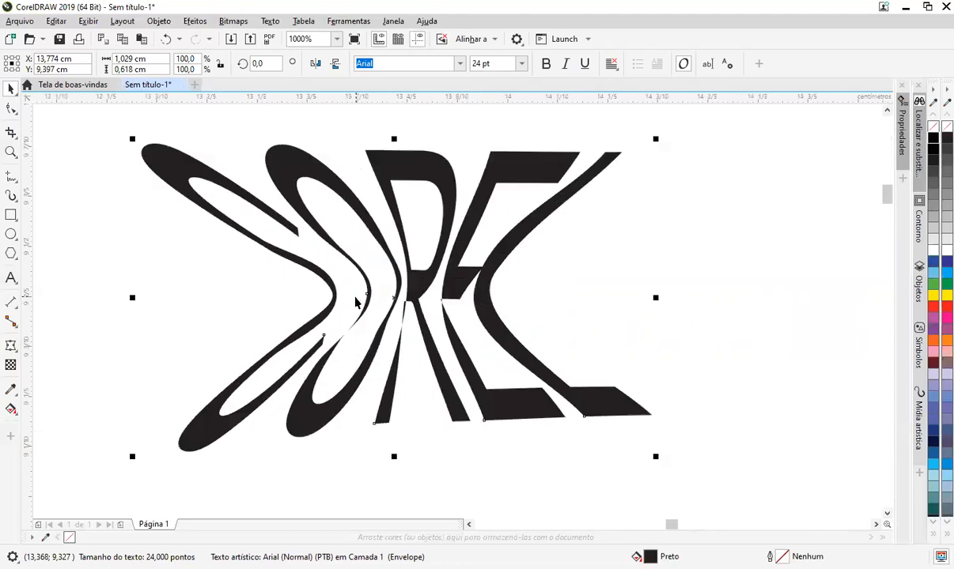
double_click(376, 285)
drag(336, 296, 262, 291)
drag(489, 299, 551, 284)
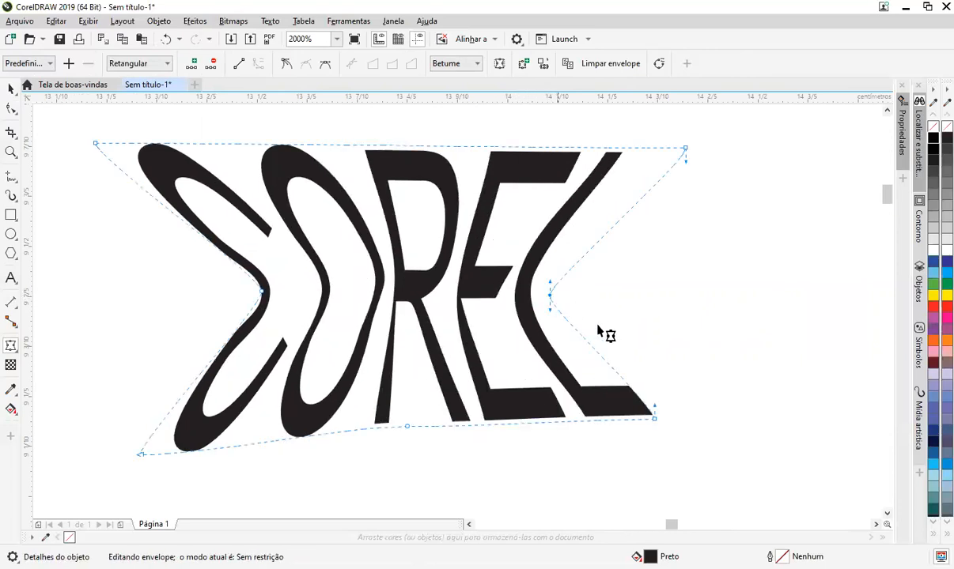
key(space)
scroll(633, 335, down, 2)
click(727, 381)
Draw an ellipse over the COREL text and convert it to curves
drag(751, 384, 561, 317)
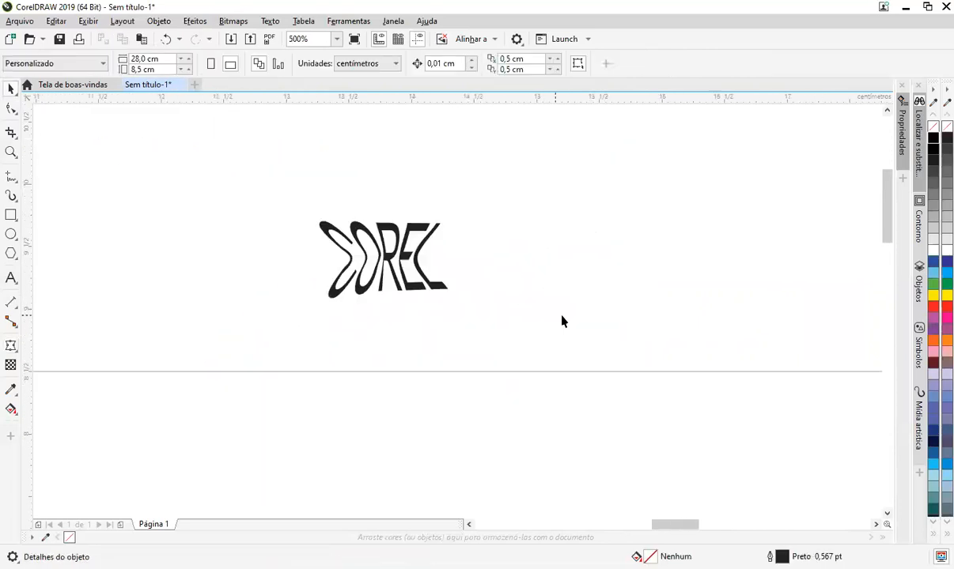
click(11, 234)
drag(289, 189, 487, 266)
key(space)
click(399, 188)
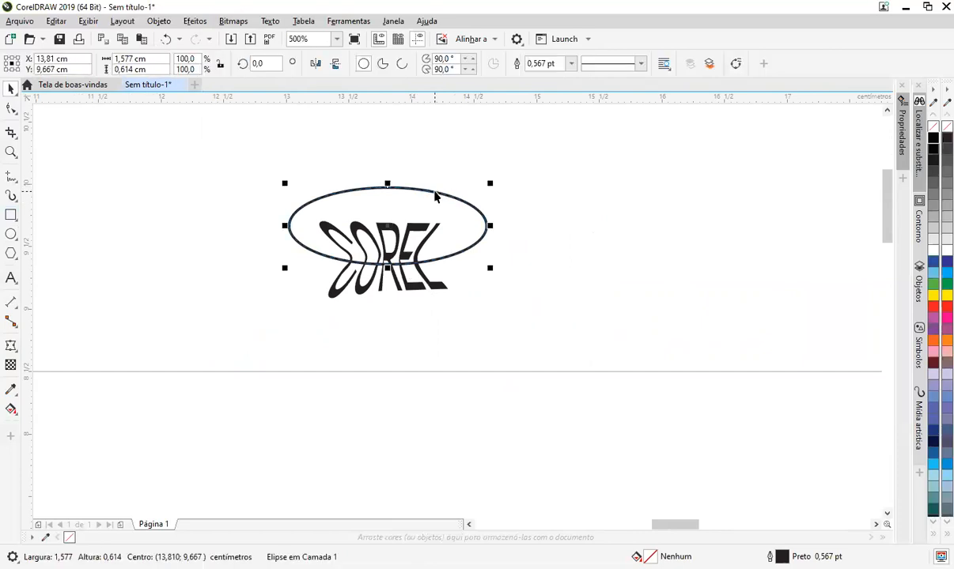
key(ctrl+q)
Reshape the curve's nodes into a long teardrop sweeping up and to the right
key(F10)
drag(399, 189, 572, 151)
double_click(487, 227)
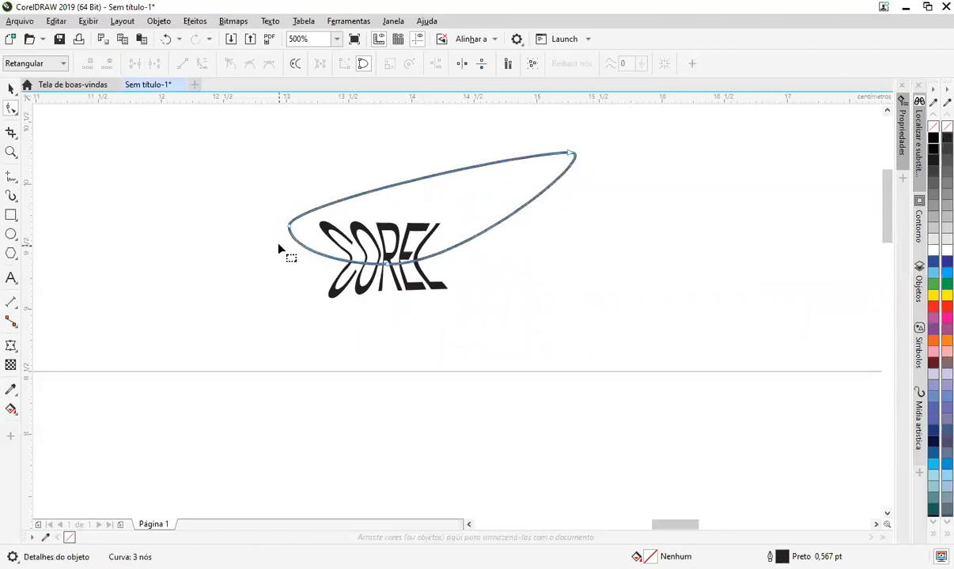
drag(284, 227, 348, 255)
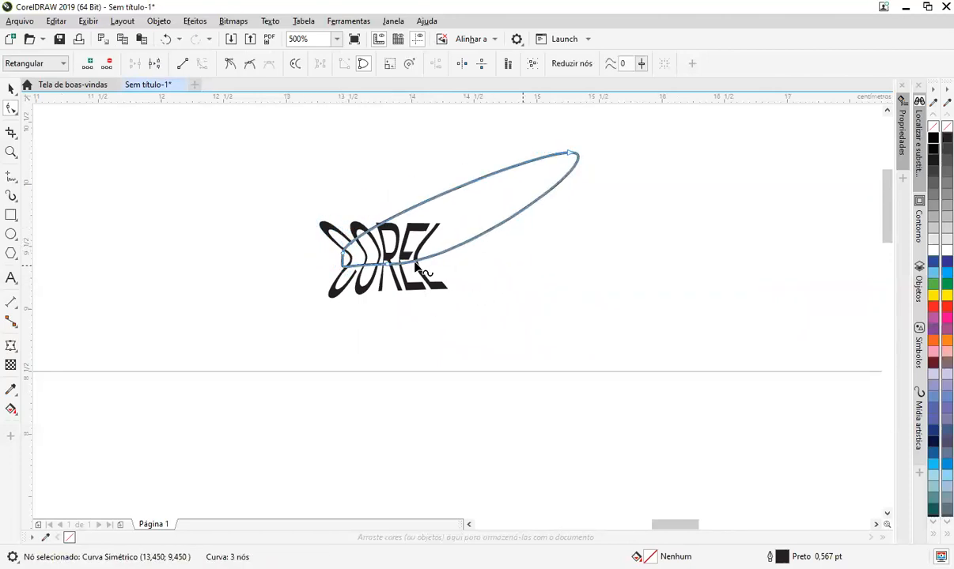
scroll(350, 263, up, 3)
drag(315, 213, 371, 194)
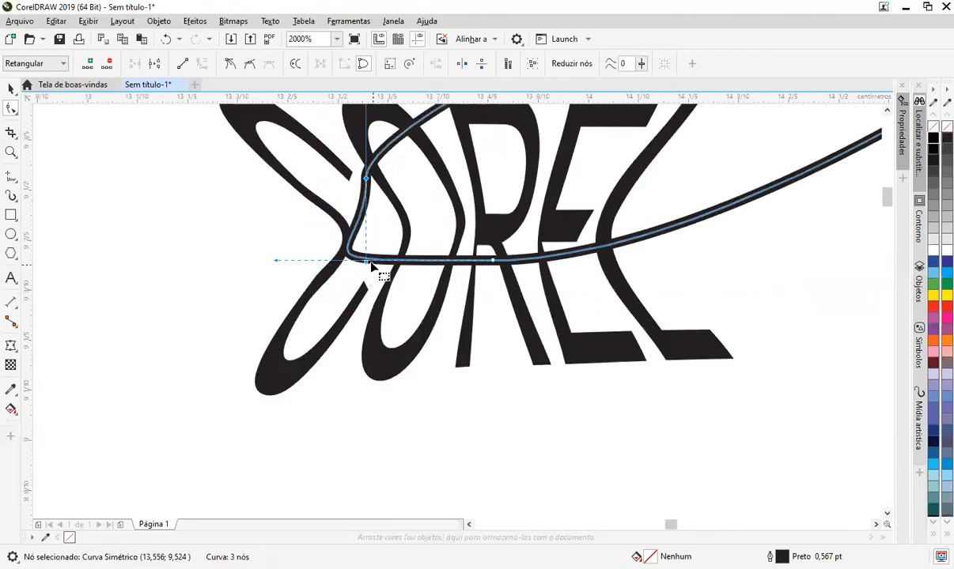
drag(346, 258, 332, 225)
scroll(449, 305, down, 3)
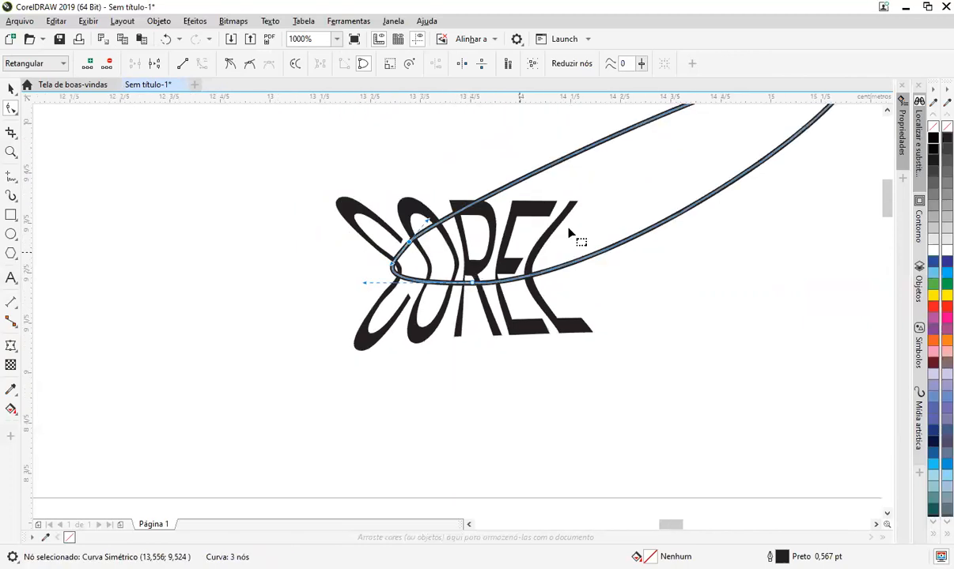
Fill the teardrop curve with white
click(934, 252)
click(643, 277)
key(space)
click(679, 303)
click(610, 208)
click(623, 280)
Bring the warped COREL text in front of the white curve and select the drawing
click(563, 283)
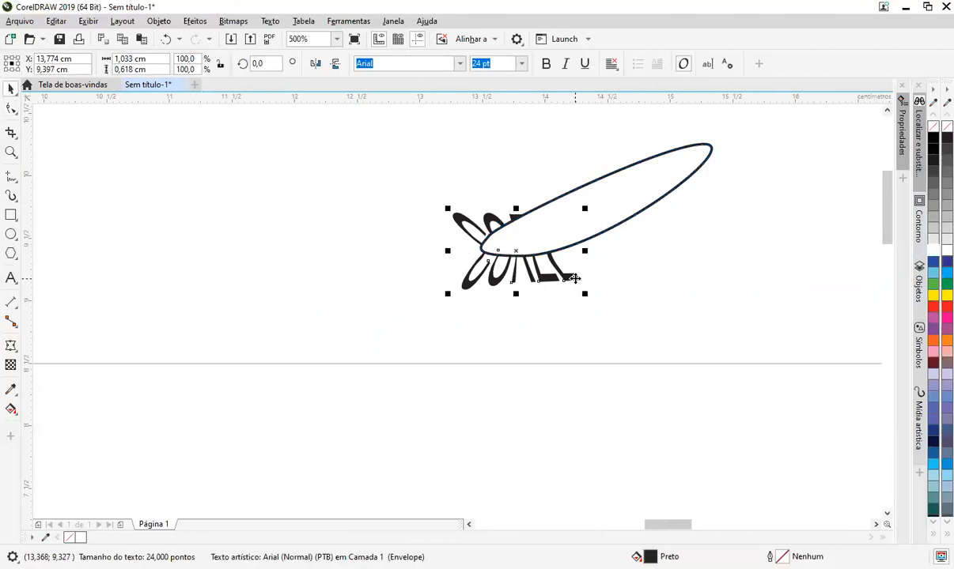
key(shift+Page_Up)
click(600, 271)
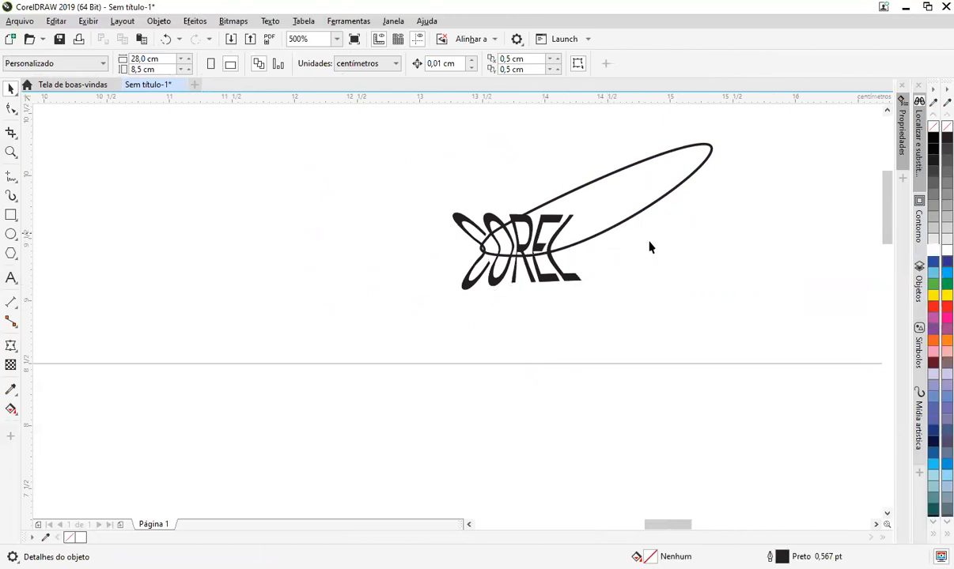
scroll(726, 267, down, 2)
drag(523, 299, 531, 285)
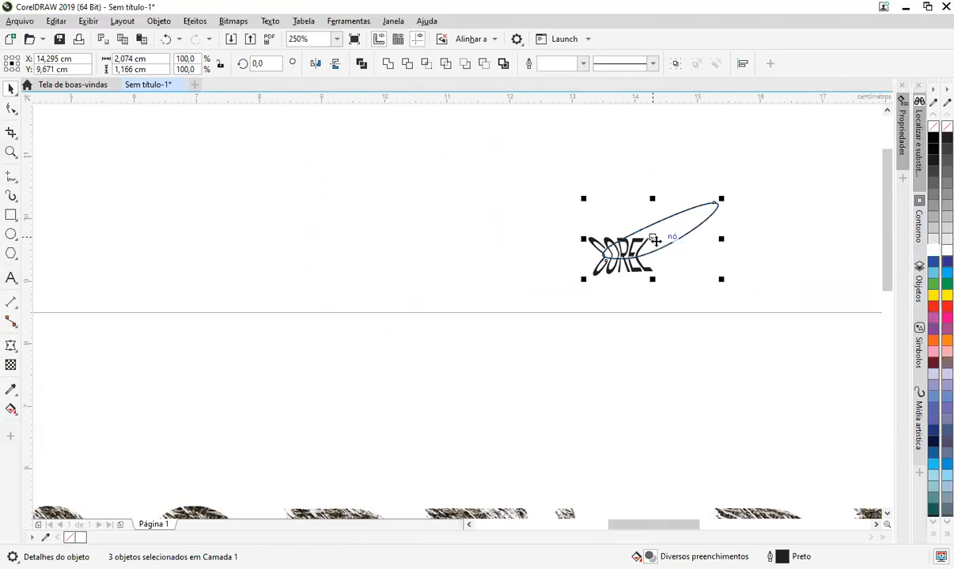
Select all three COREL drawing objects and delete them
drag(649, 238, 475, 269)
click(662, 349)
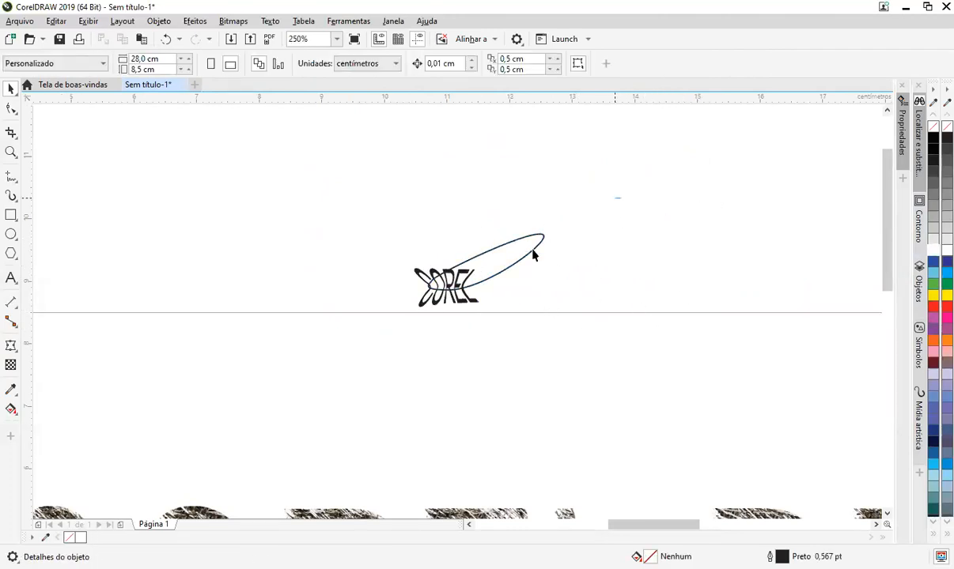
key(ctrl+a)
key(Delete)
Select the textured COREL DRAW text and delete it
scroll(388, 354, down, 2)
drag(515, 432, 492, 287)
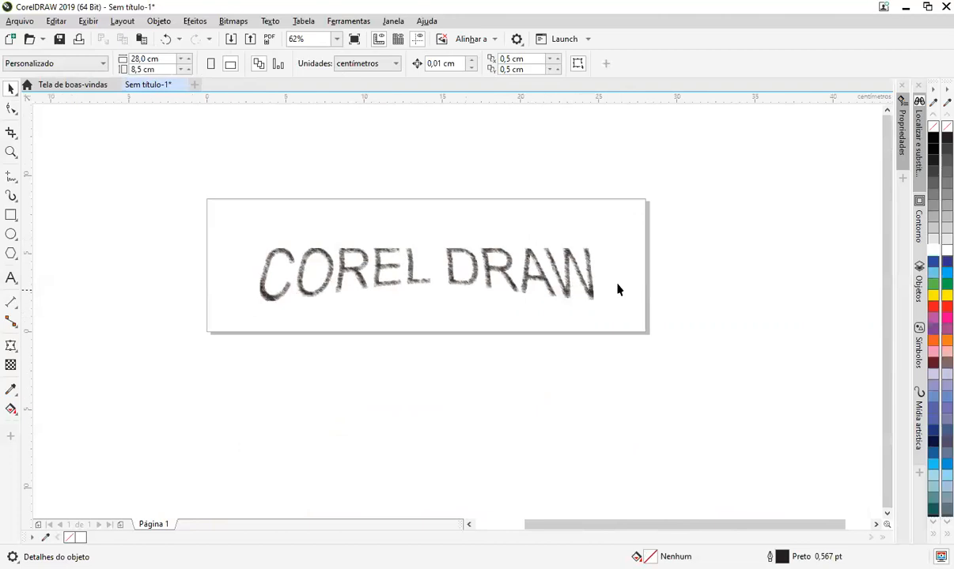
drag(625, 230, 248, 364)
key(Delete)
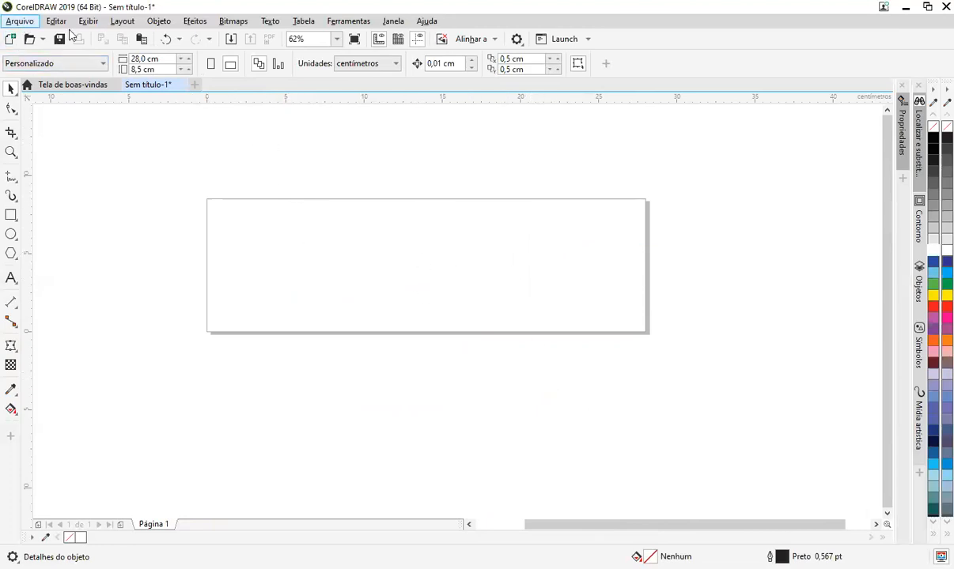
In Save As, set the file type to AI - Adobe Illustrator, then back to CDR - CorelDRAW
click(19, 20)
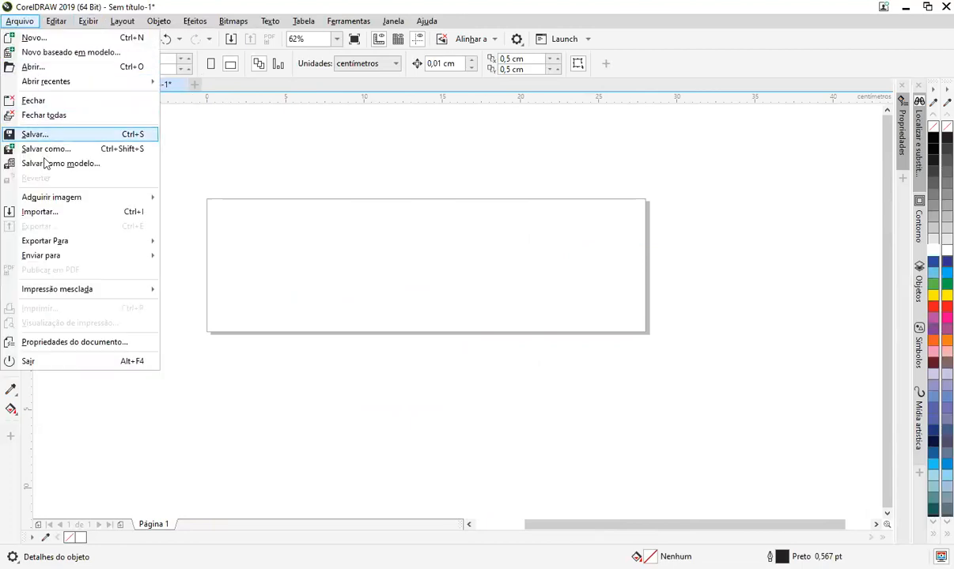
click(61, 152)
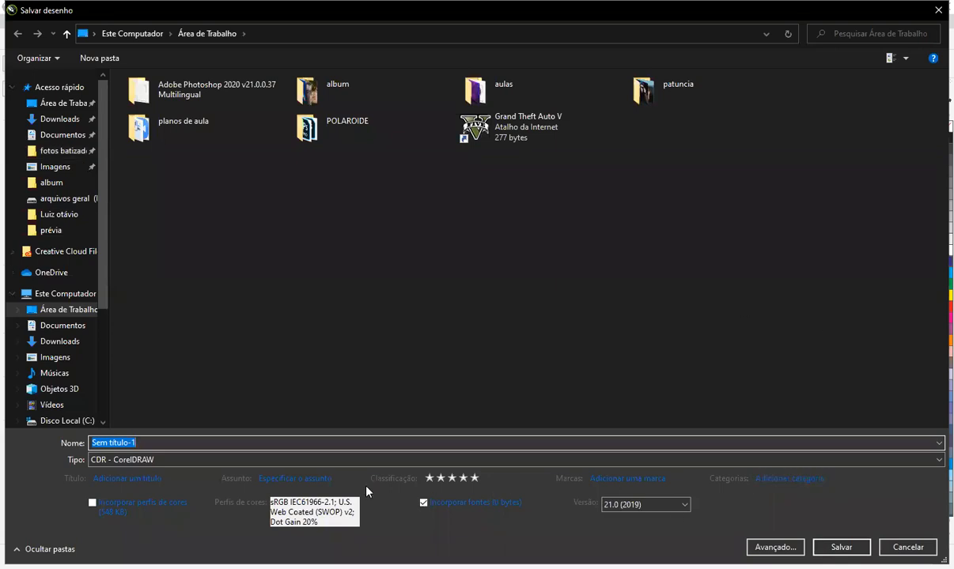
click(177, 458)
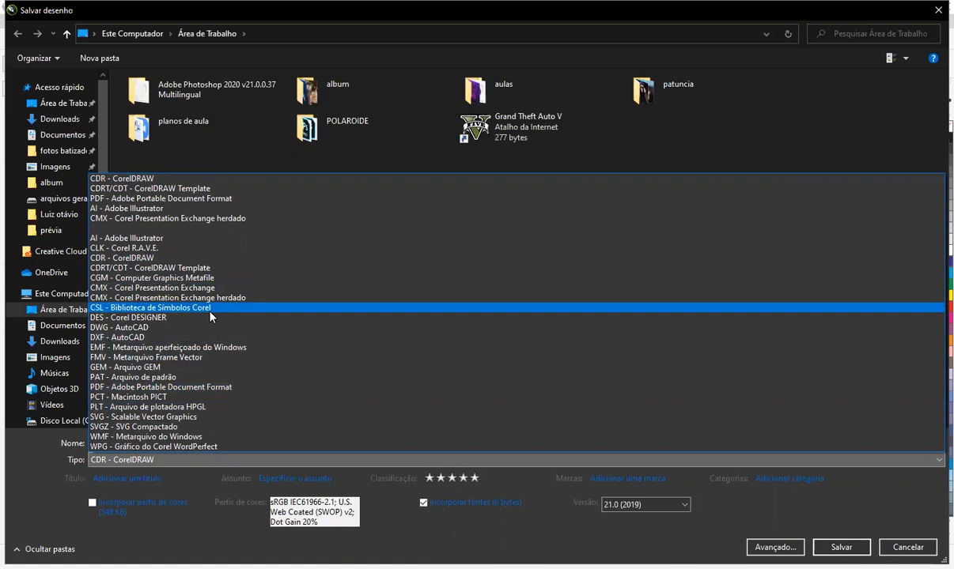
click(159, 239)
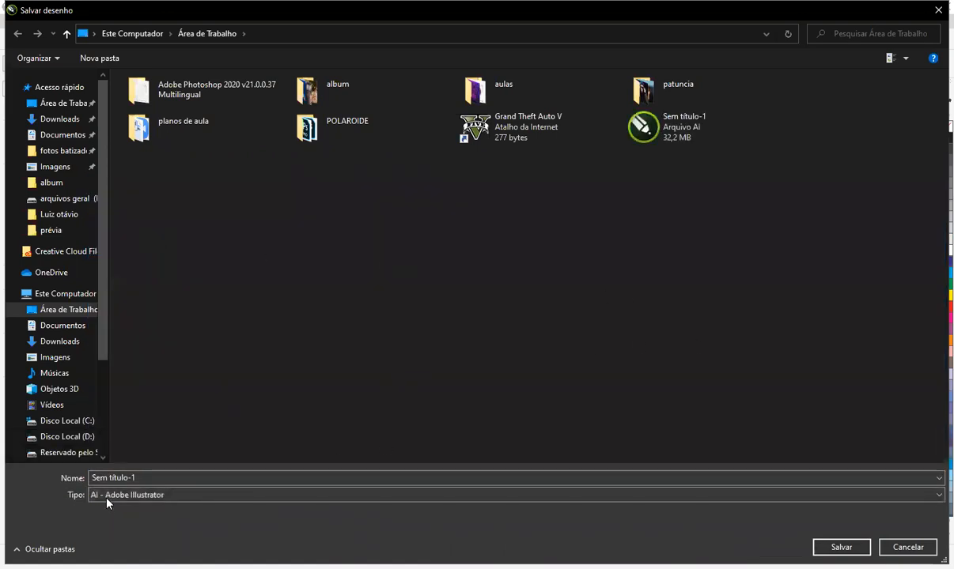
click(107, 497)
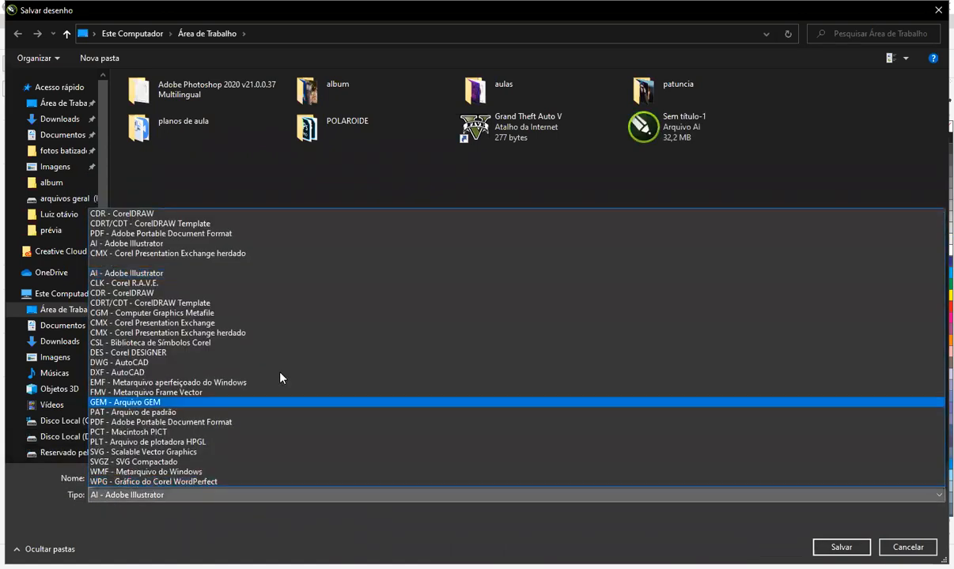
click(147, 214)
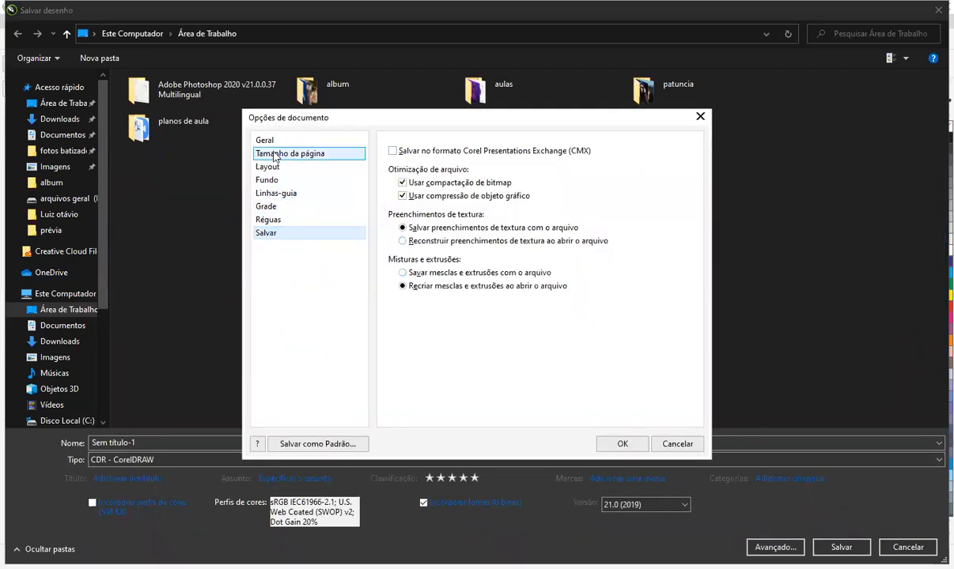
Review the Geral, Tamanho da página, Layout and Fundo pages of Opções de documento, then close it
click(273, 141)
click(277, 155)
click(278, 167)
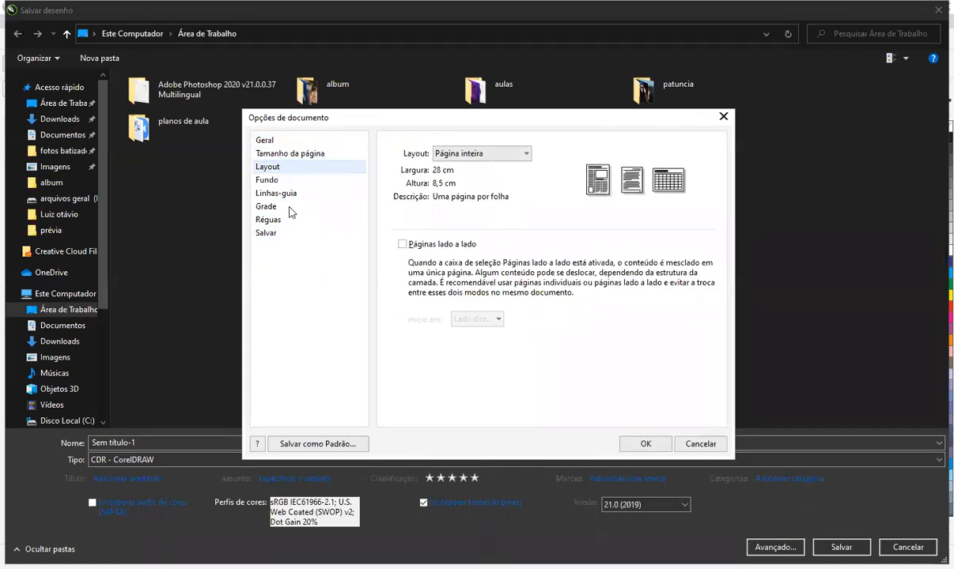
click(279, 183)
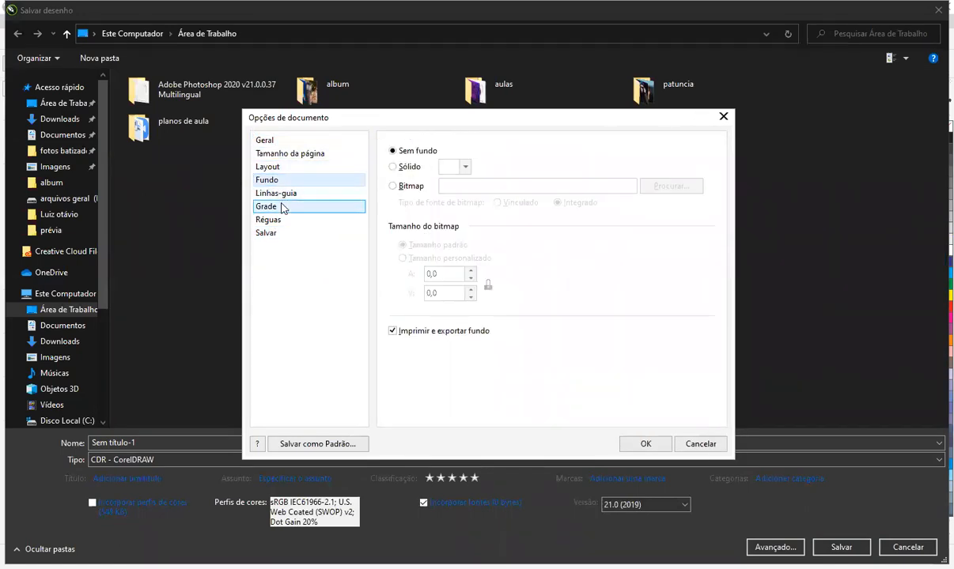
click(722, 116)
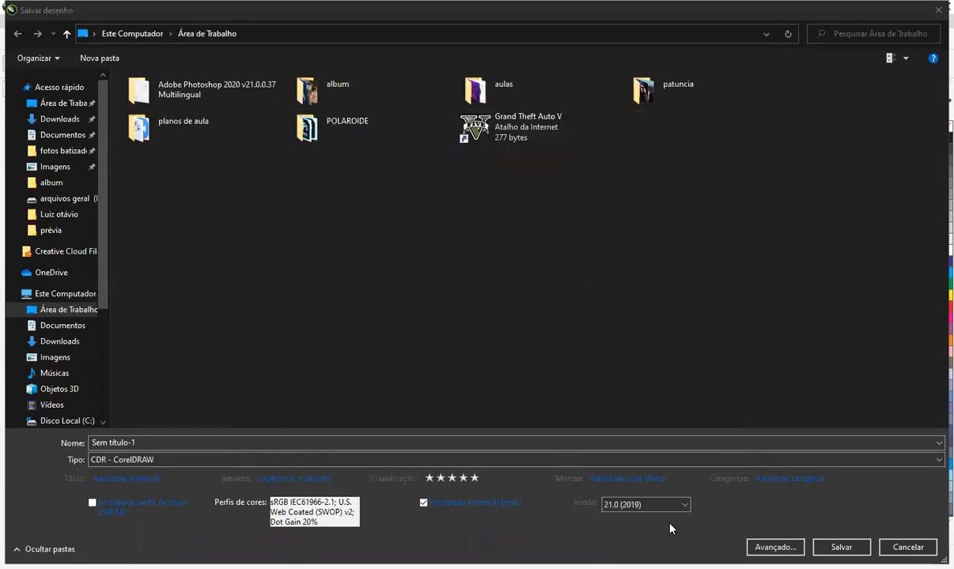
Check the Versão list (kept at 21.0 (2019)) and Tipo list (CDR - CorelDRAW), then cancel saving
click(670, 514)
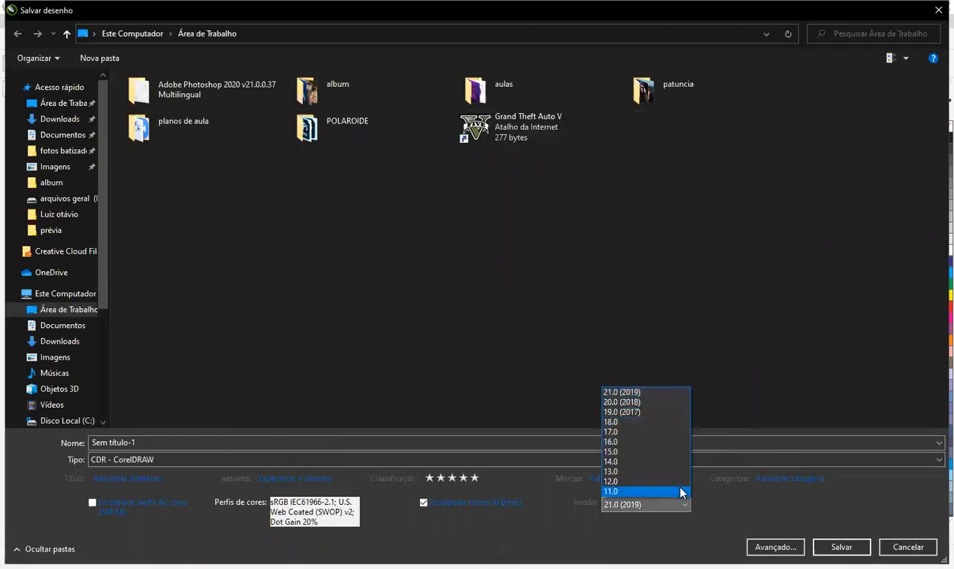
key(Escape)
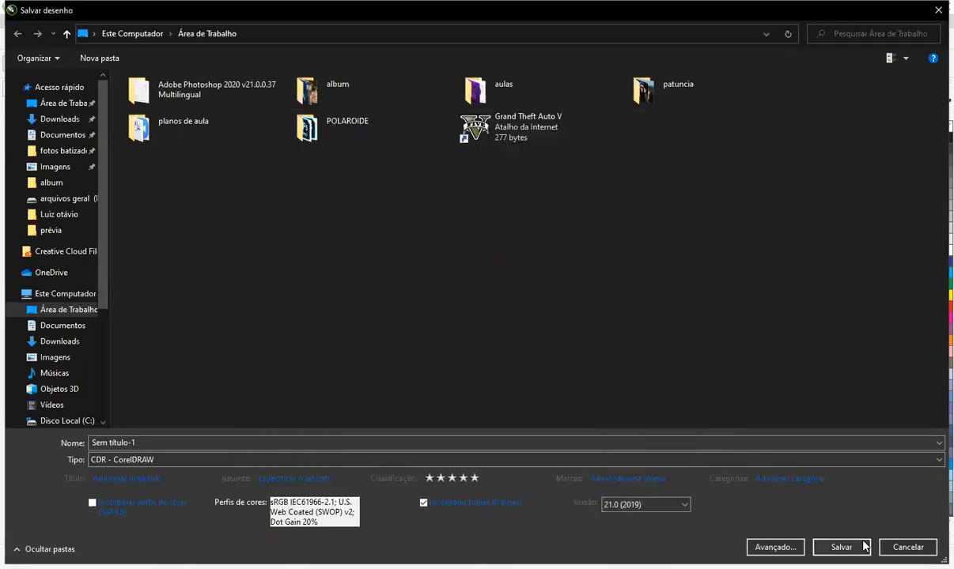
click(152, 460)
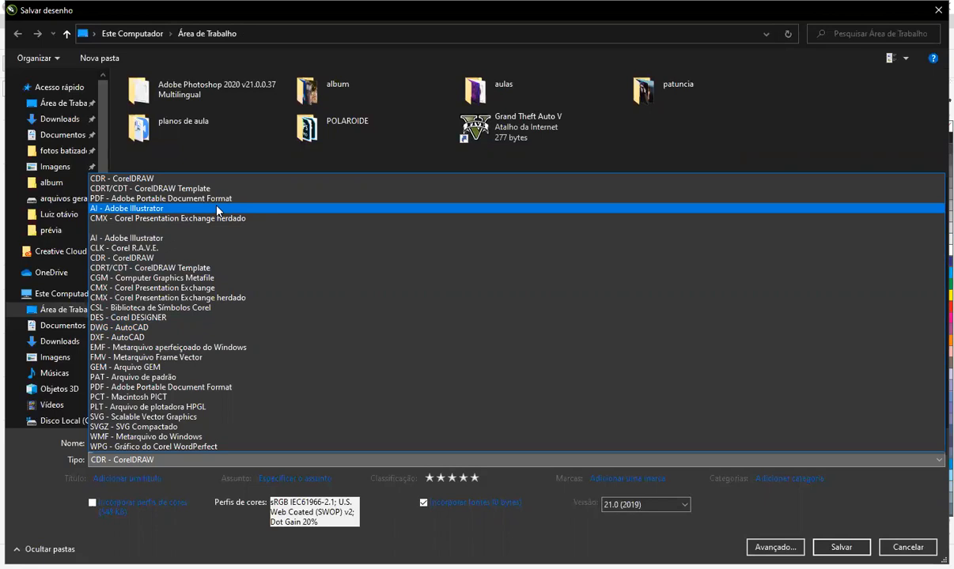
click(829, 507)
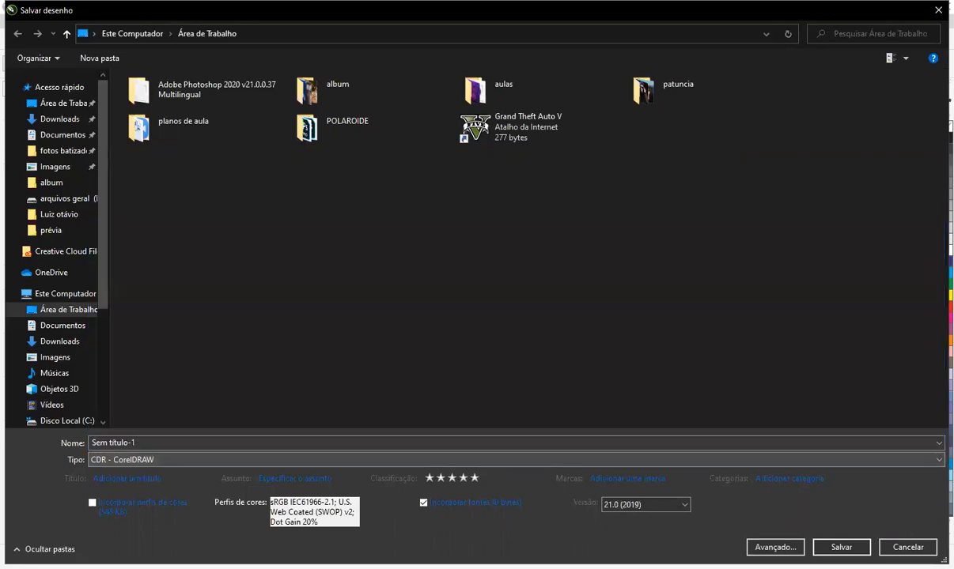
click(841, 547)
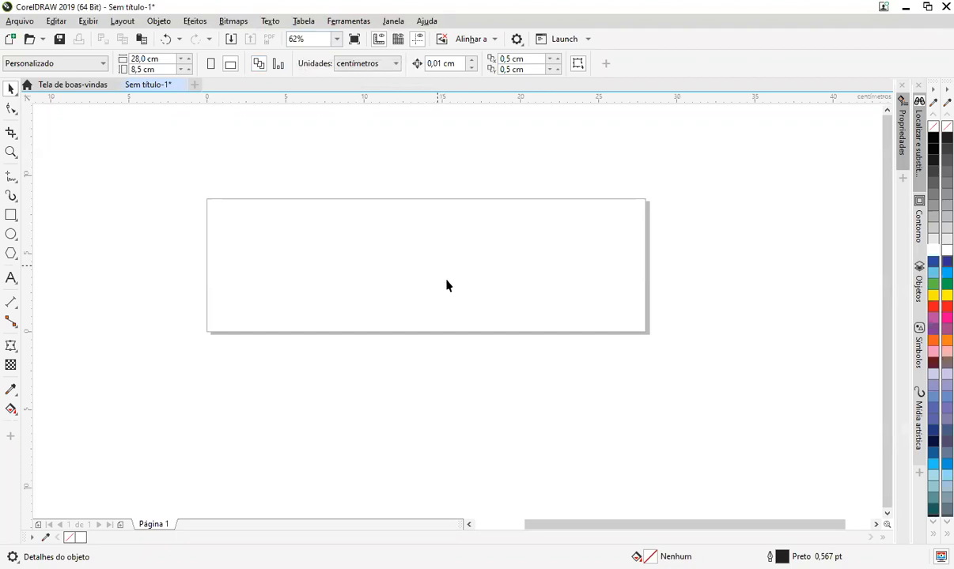
click(252, 24)
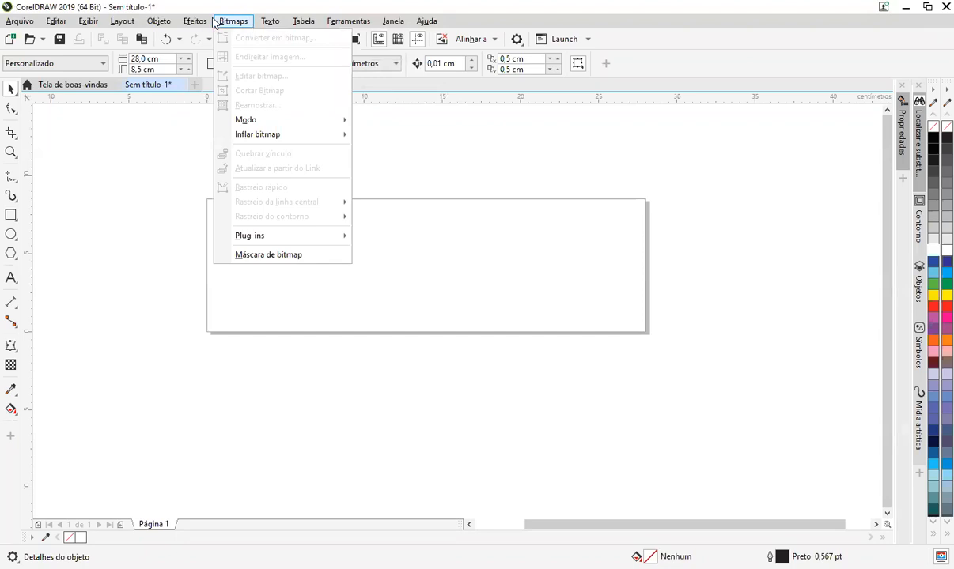
mouse_move(197, 22)
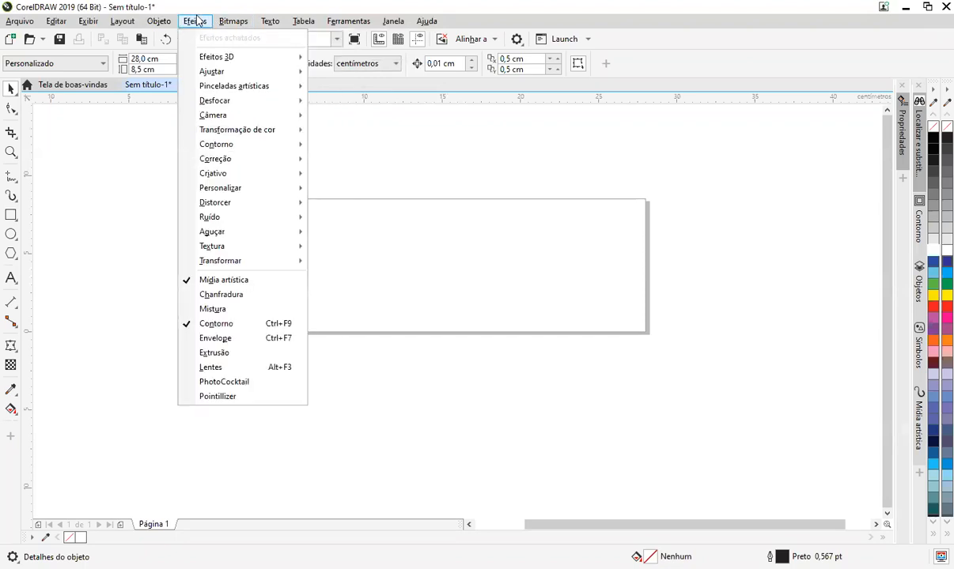
click(448, 298)
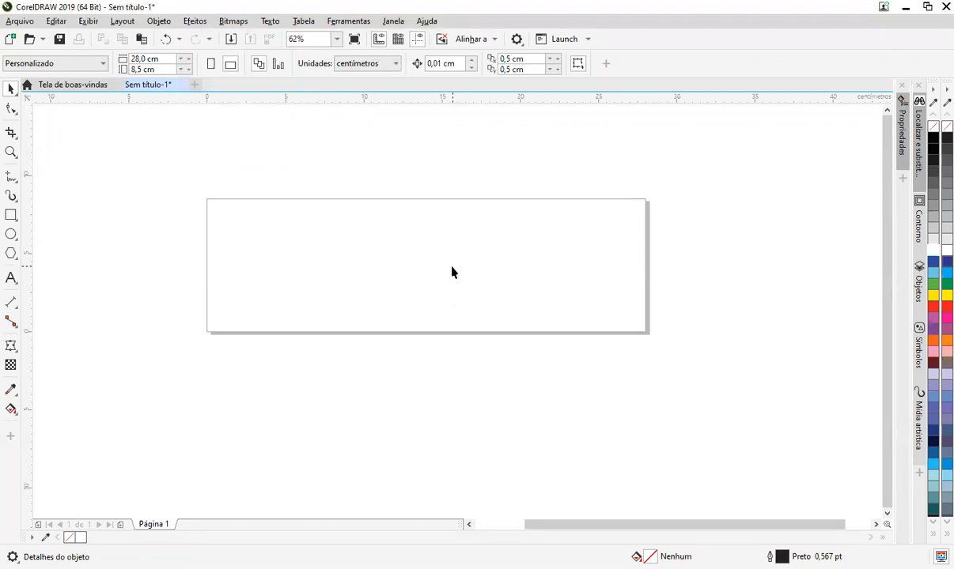
right_click(314, 169)
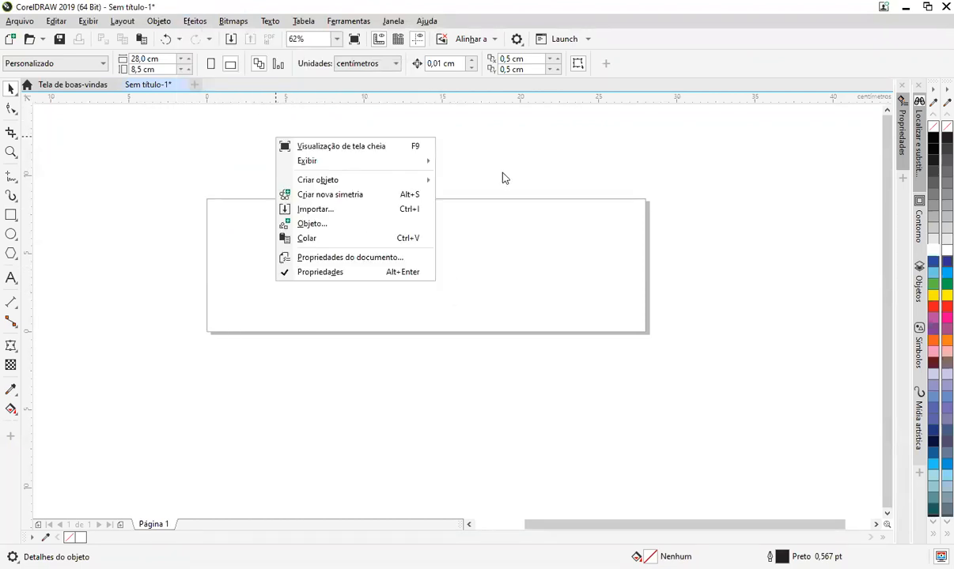
click(523, 171)
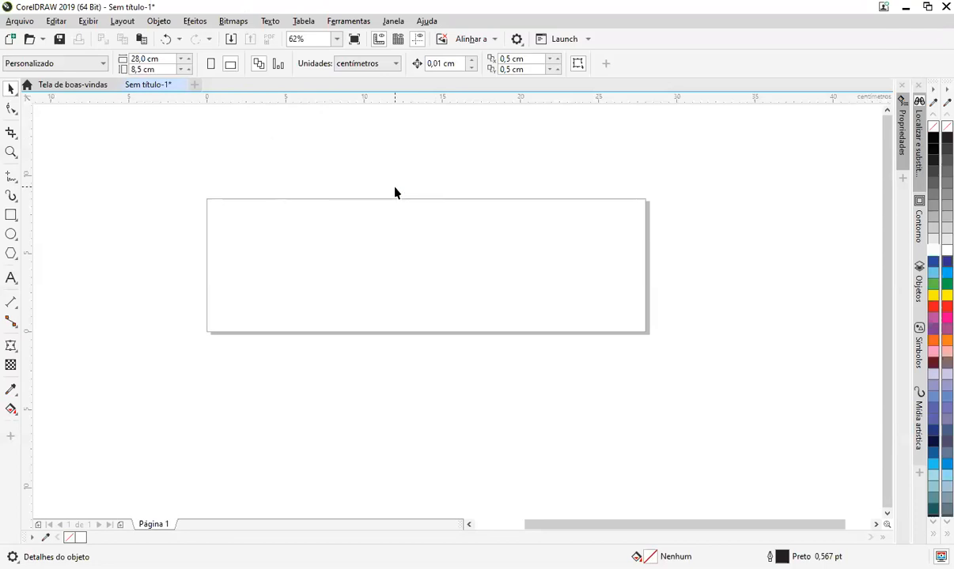
right_click(400, 192)
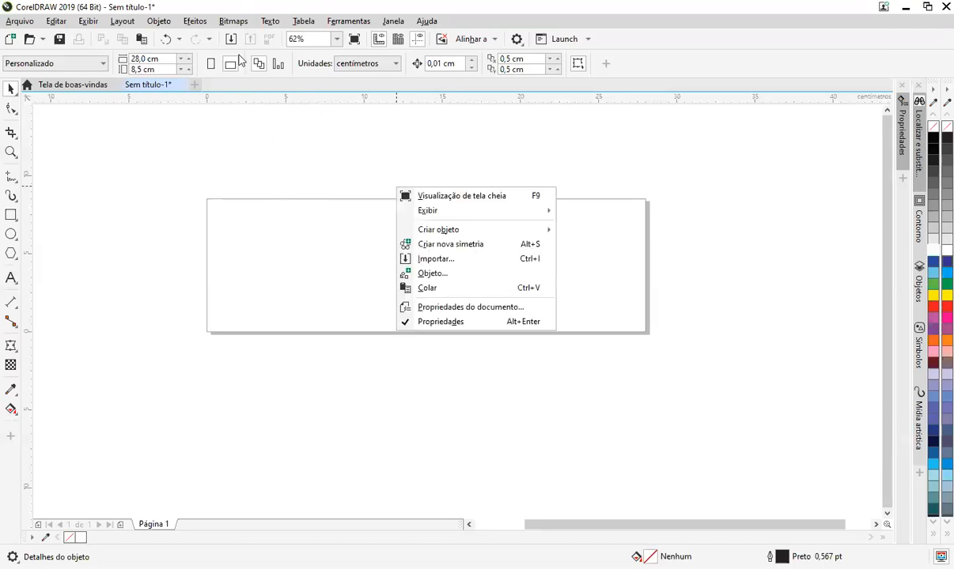
click(42, 46)
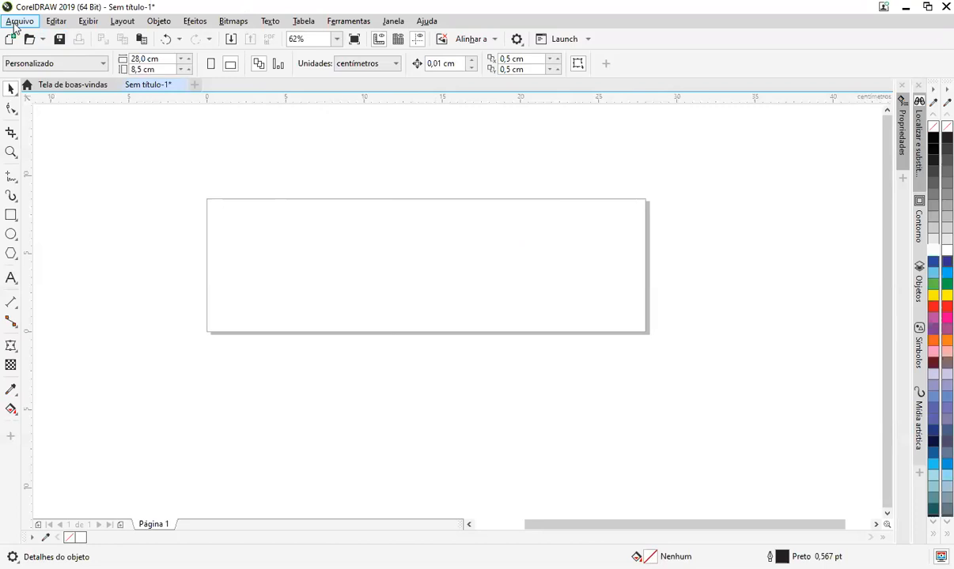
click(17, 21)
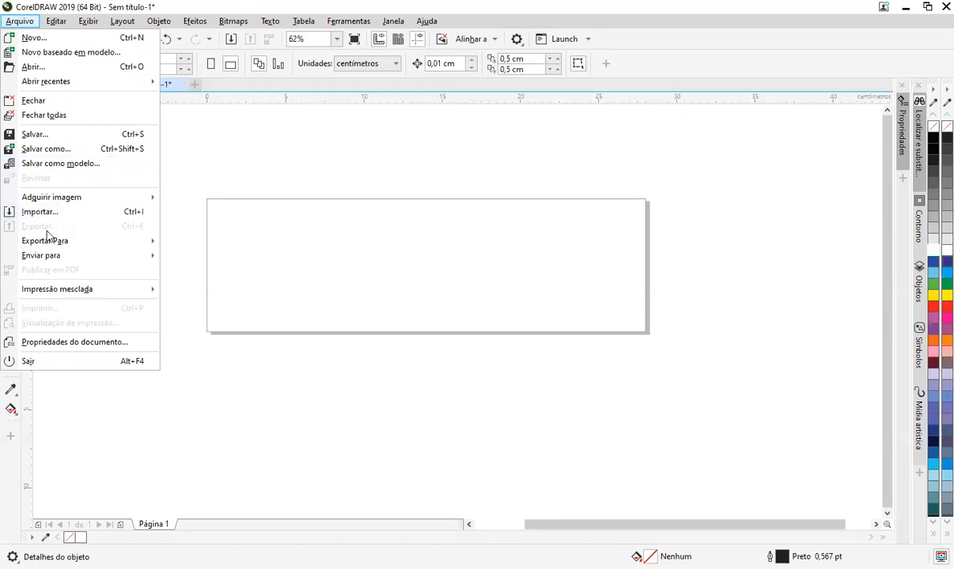
mouse_move(139, 231)
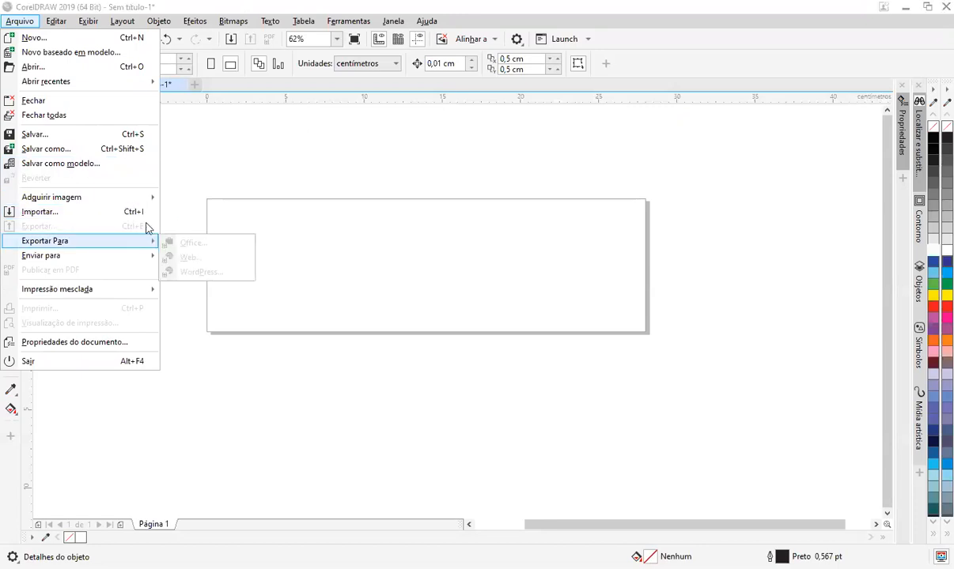
click(251, 39)
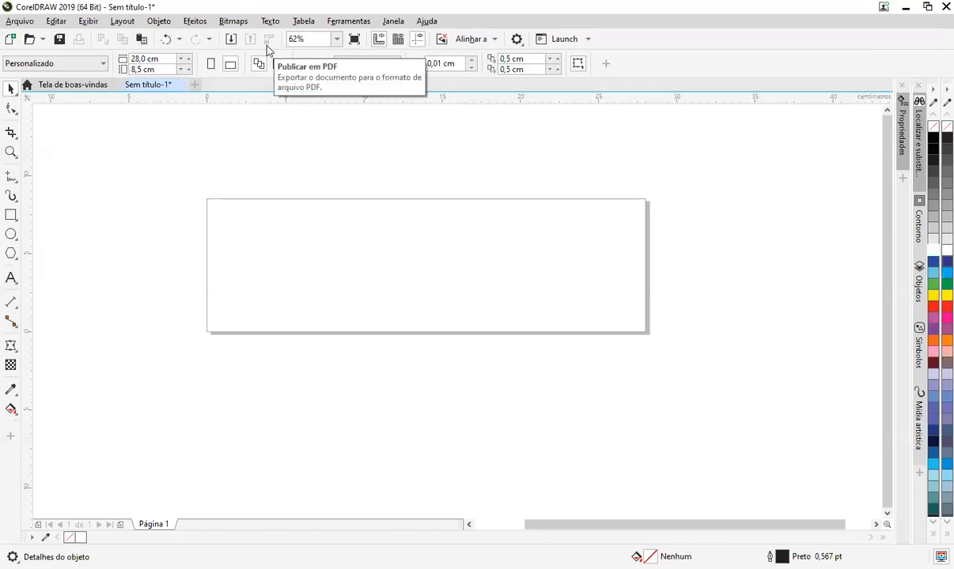
right_click(278, 245)
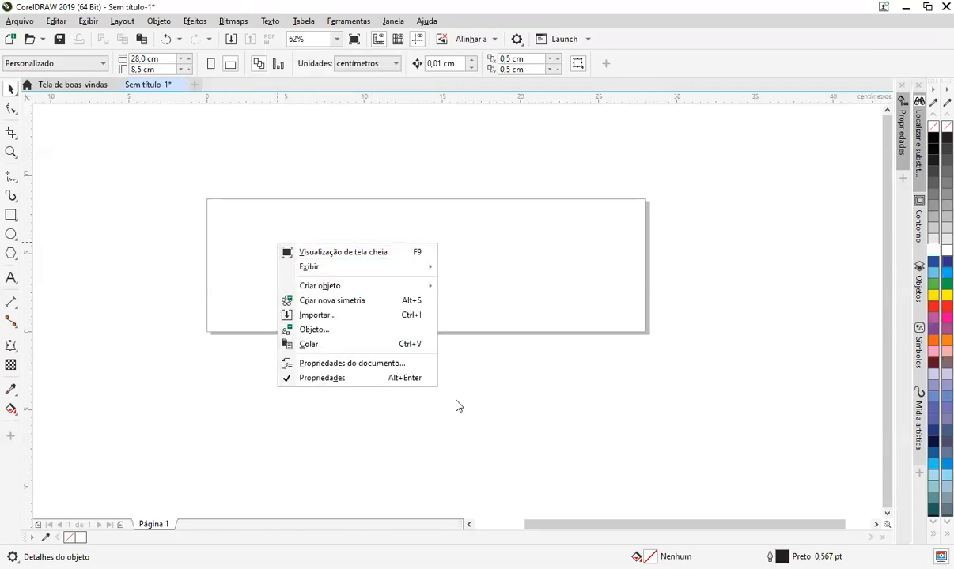
click(491, 253)
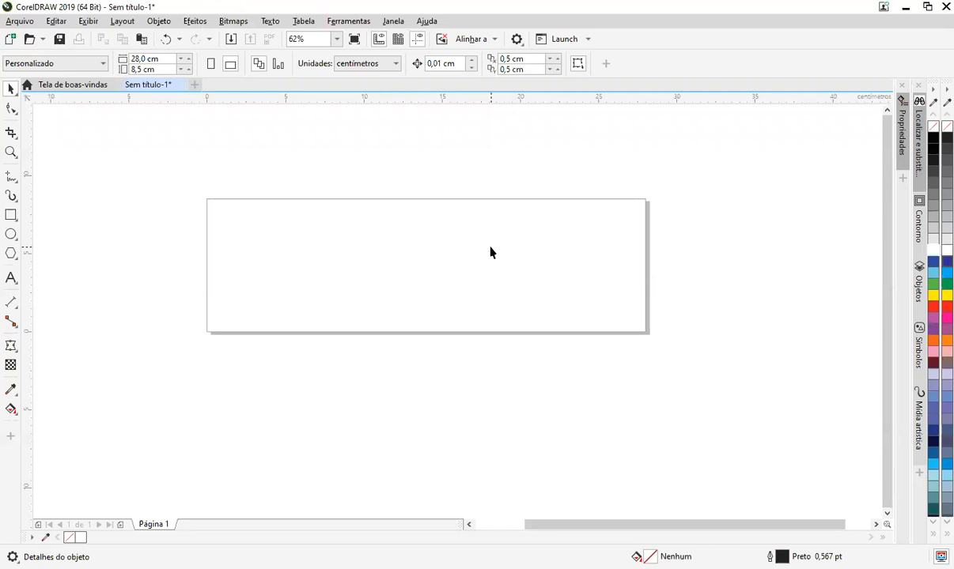